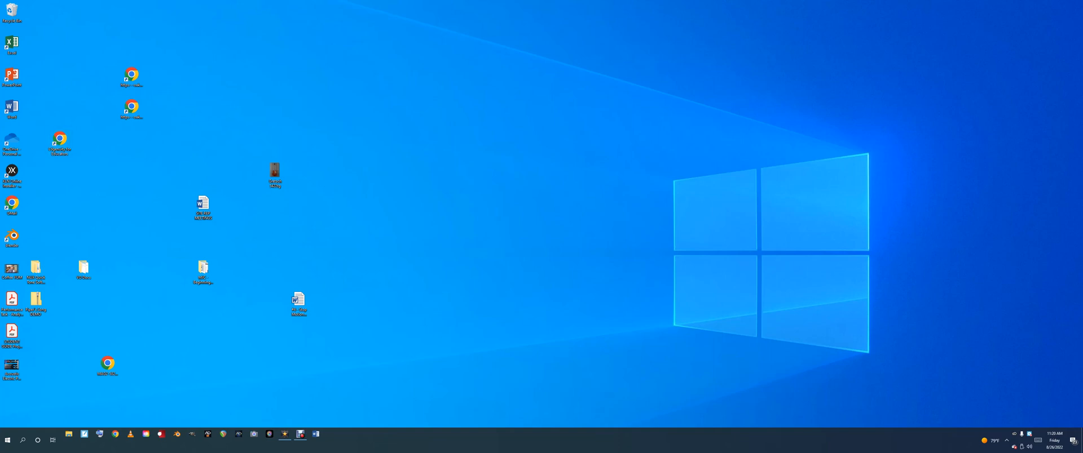
# - Look through the photos in the AE 4 folder of the Beginning After Effects folder, back to IMG_1317, and close the viewer and folder
pyautogui.doubleClick(203, 269)
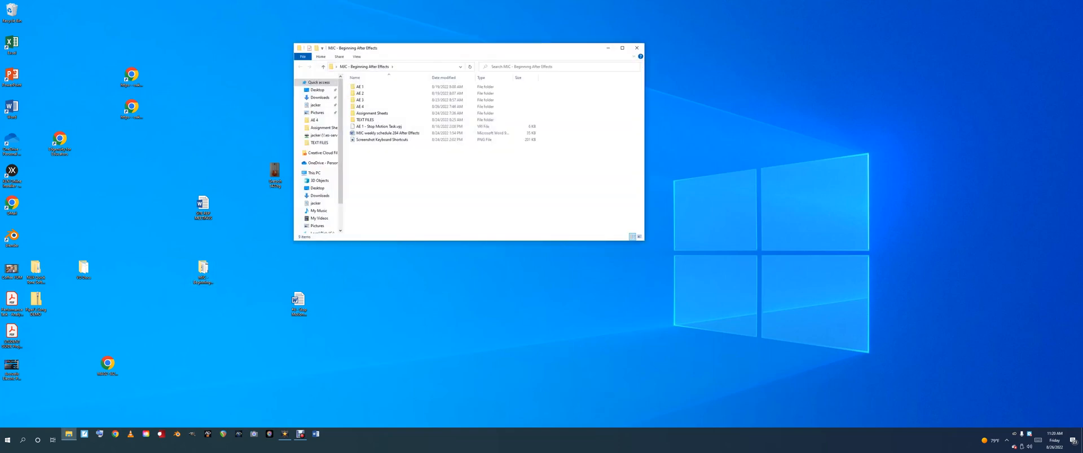
pyautogui.doubleClick(360, 106)
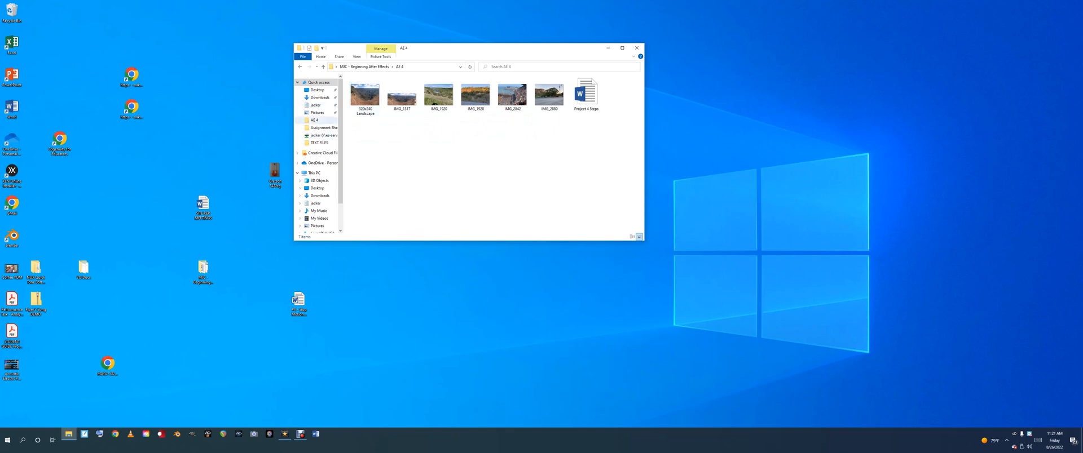
pyautogui.doubleClick(548, 93)
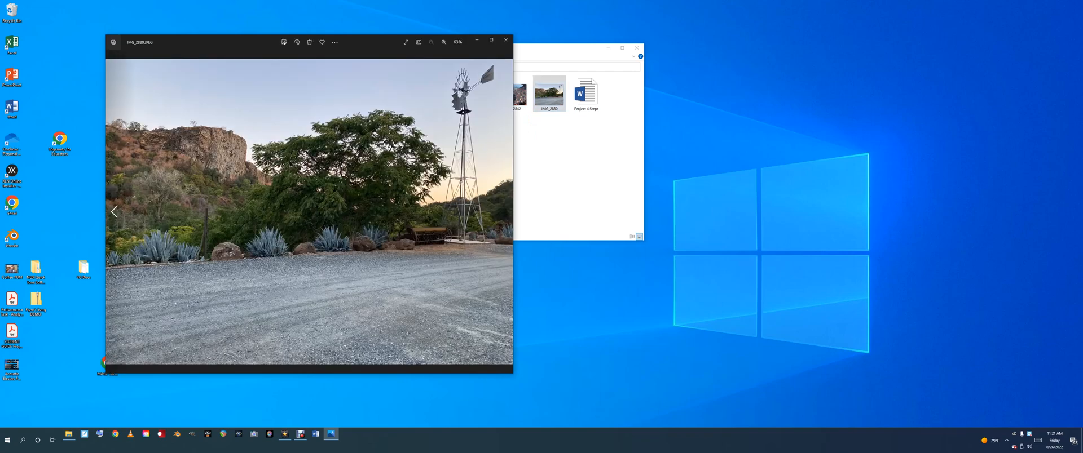
pyautogui.moveTo(239, 44); pyautogui.dragTo(376, 43)
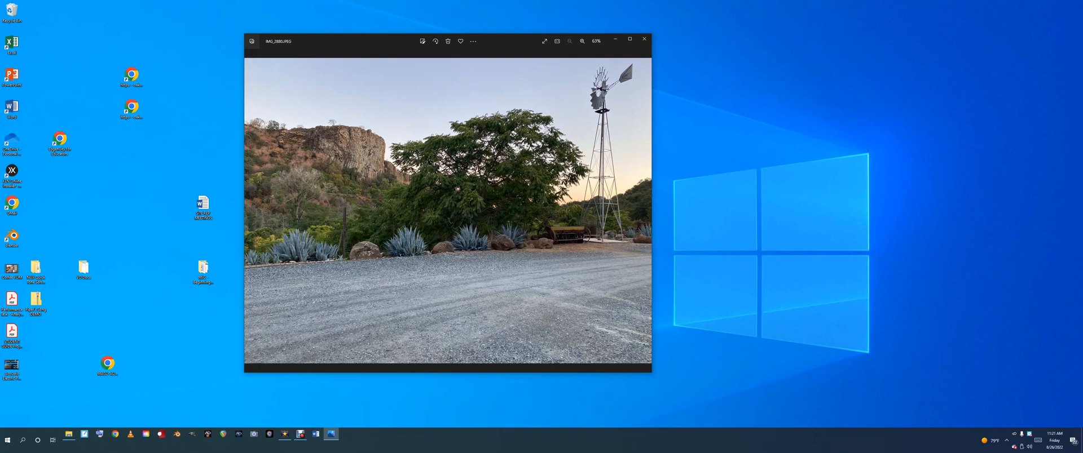
pyautogui.press('Left')
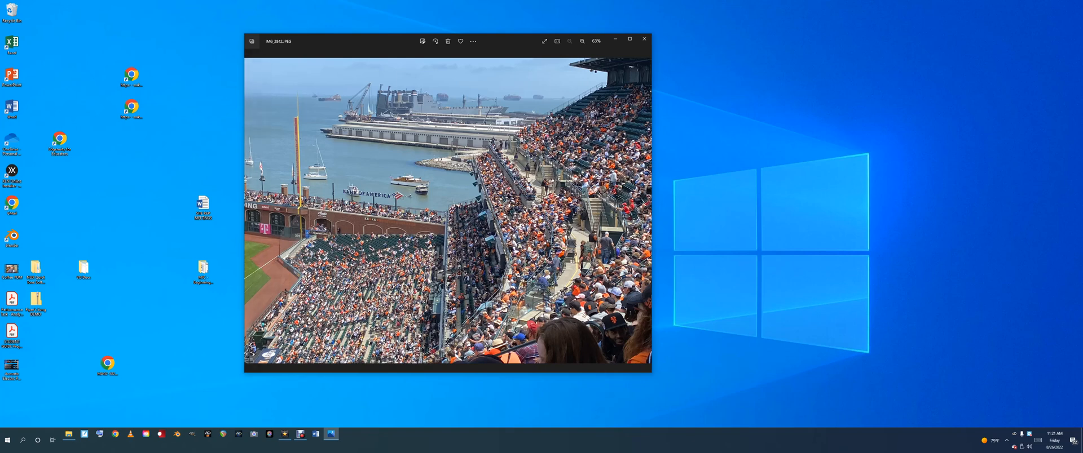
pyautogui.press('Left')
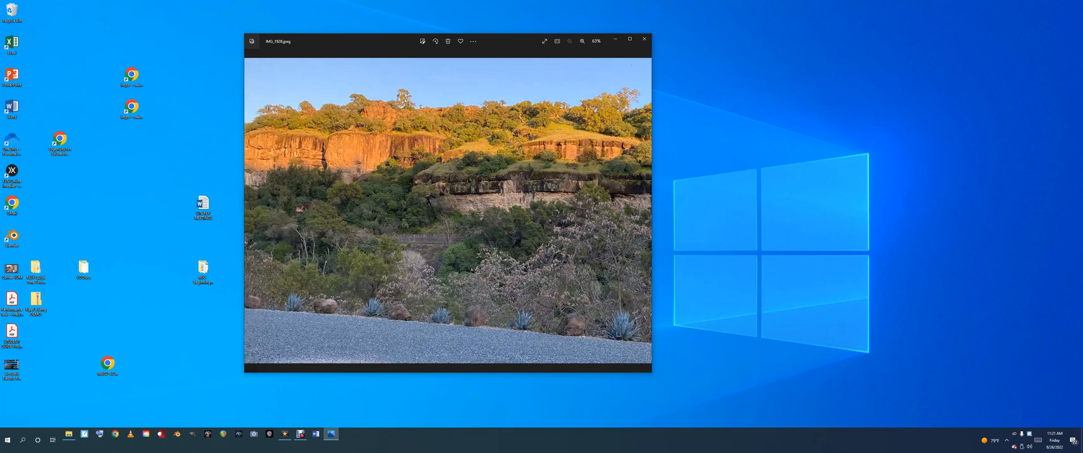
pyautogui.press('Left')
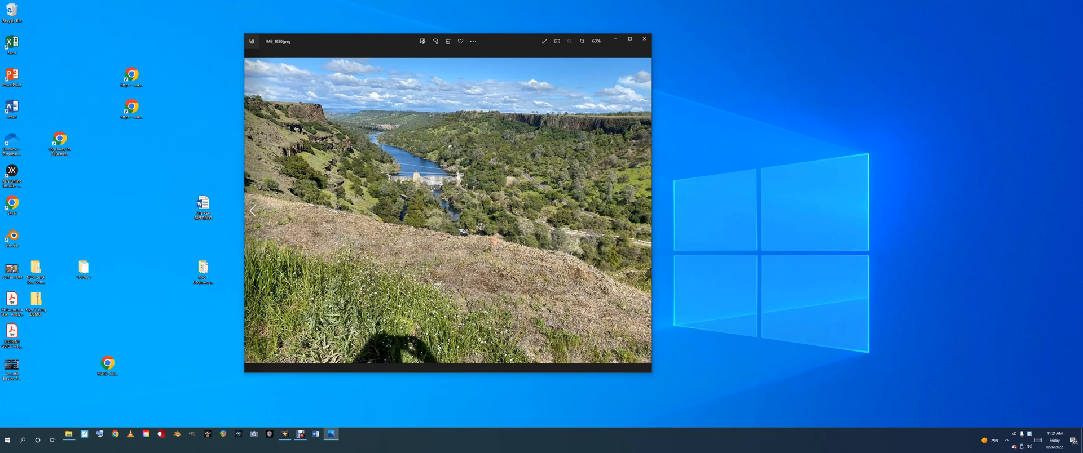
pyautogui.press('Left')
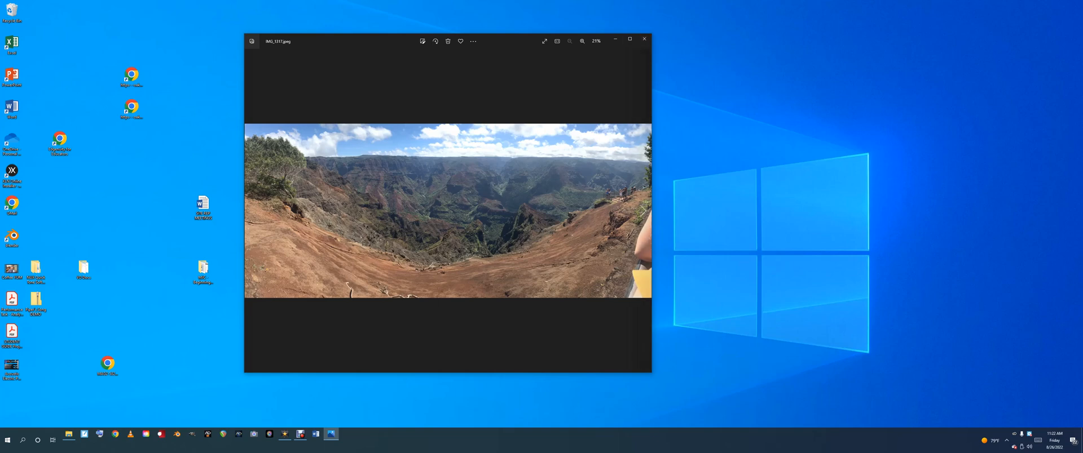
pyautogui.click(644, 39)
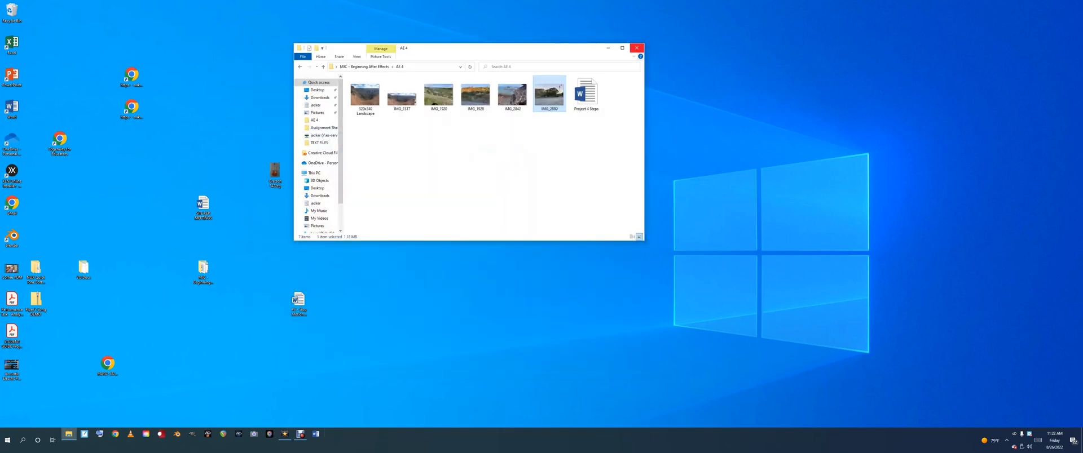
pyautogui.click(636, 47)
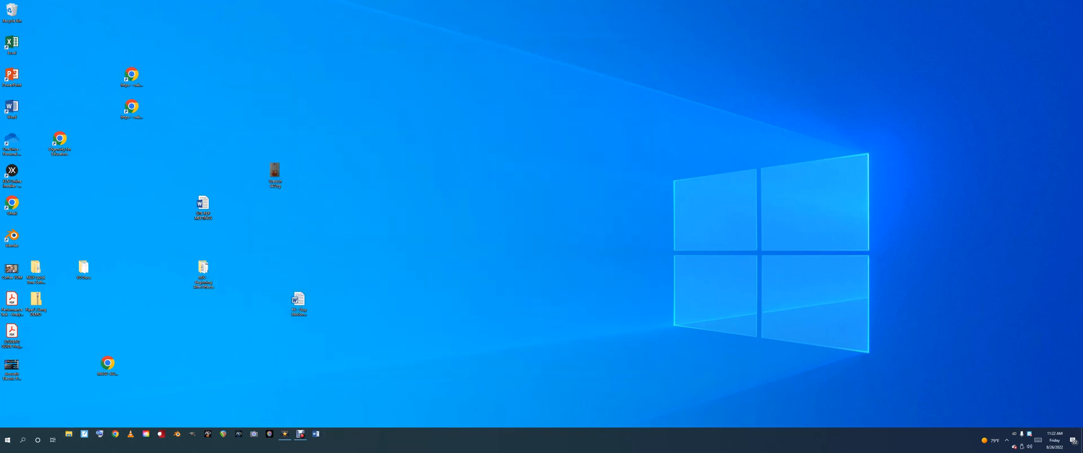
# - Open After Effects and create the composition Comp 1 at 320 × 240 px and 29.97 frames per second
pyautogui.click(145, 434)
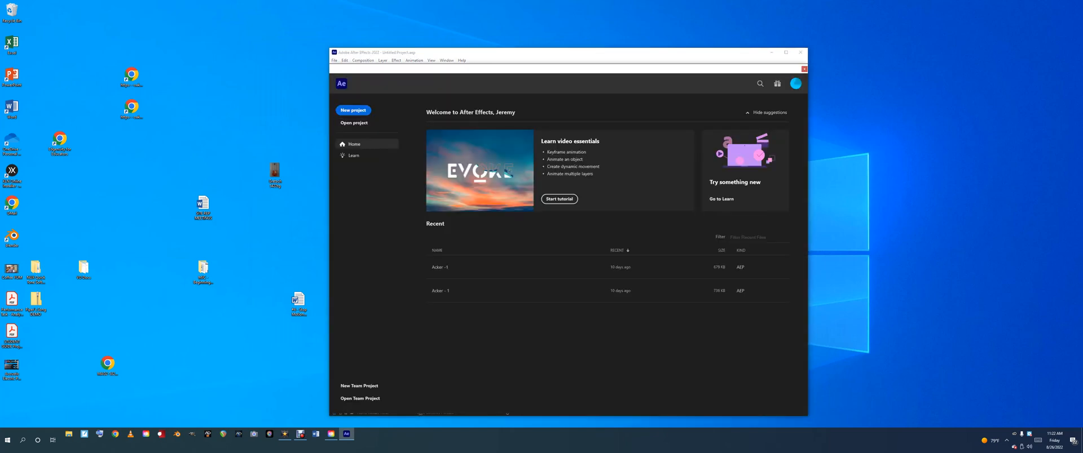
pyautogui.press('Escape')
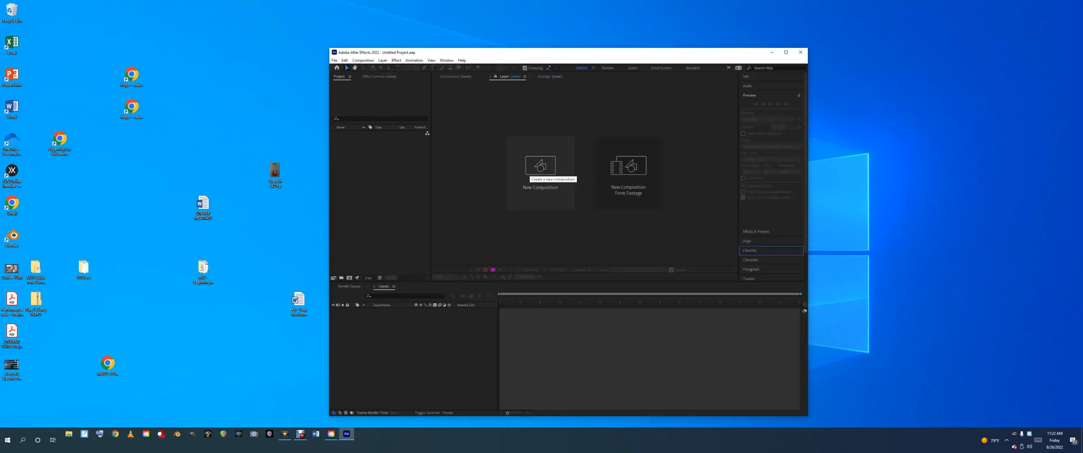
pyautogui.click(363, 61)
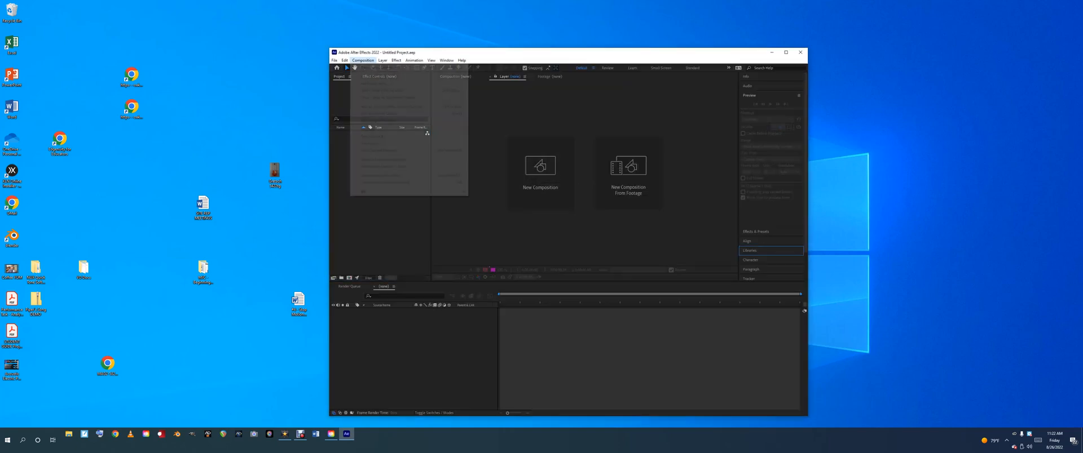
pyautogui.press('Return')
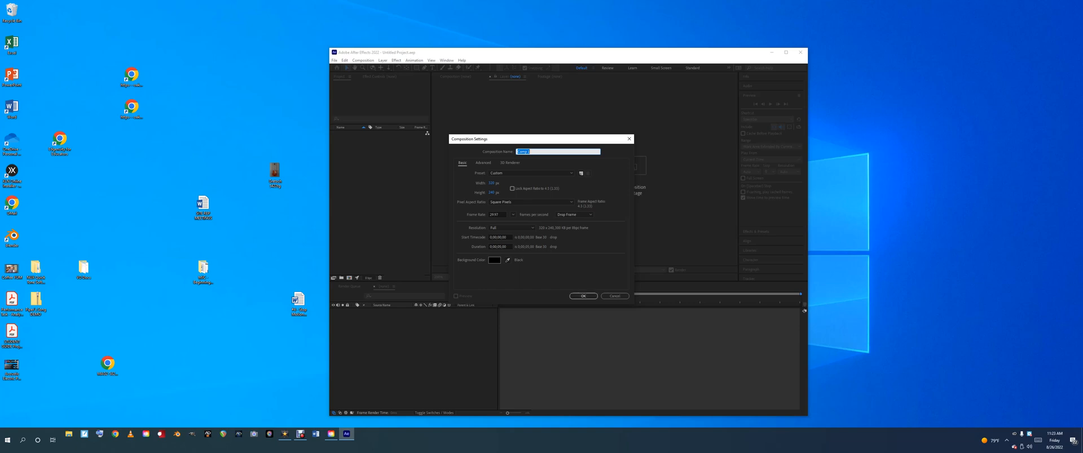
pyautogui.click(531, 152)
pyautogui.moveTo(530, 152); pyautogui.dragTo(517, 151)
pyautogui.click(583, 296)
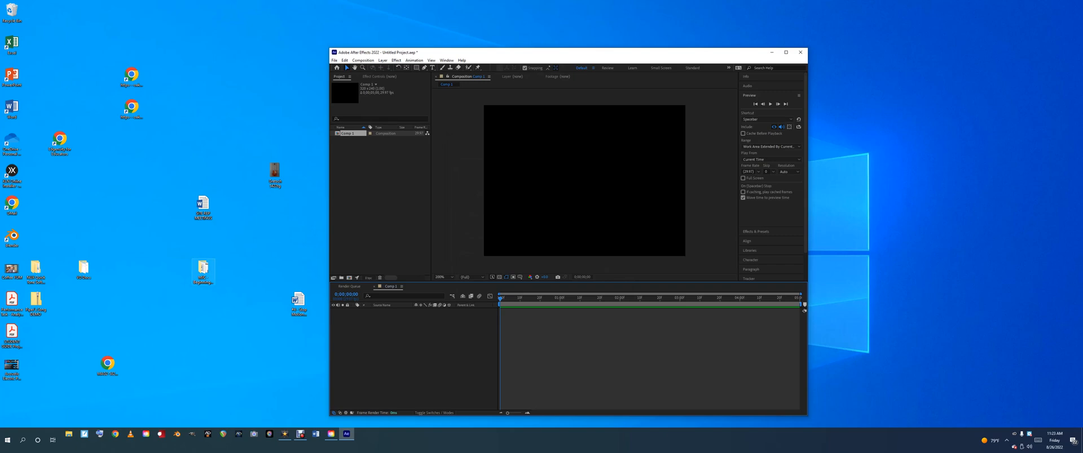
# - Bring the panorama photo IMG_1317 from the AE 4 folder into Comp 1 as a layer and close the folder
pyautogui.doubleClick(203, 270)
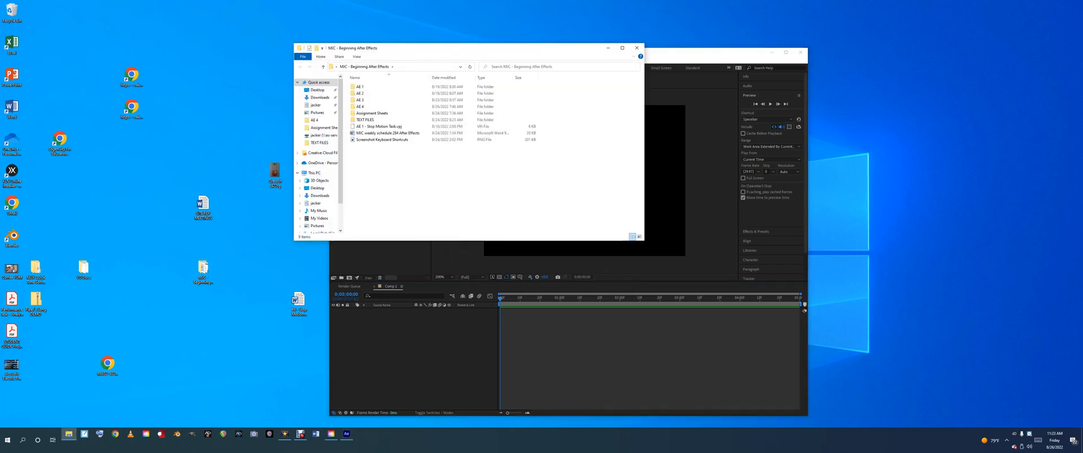
pyautogui.moveTo(451, 48); pyautogui.dragTo(159, 28)
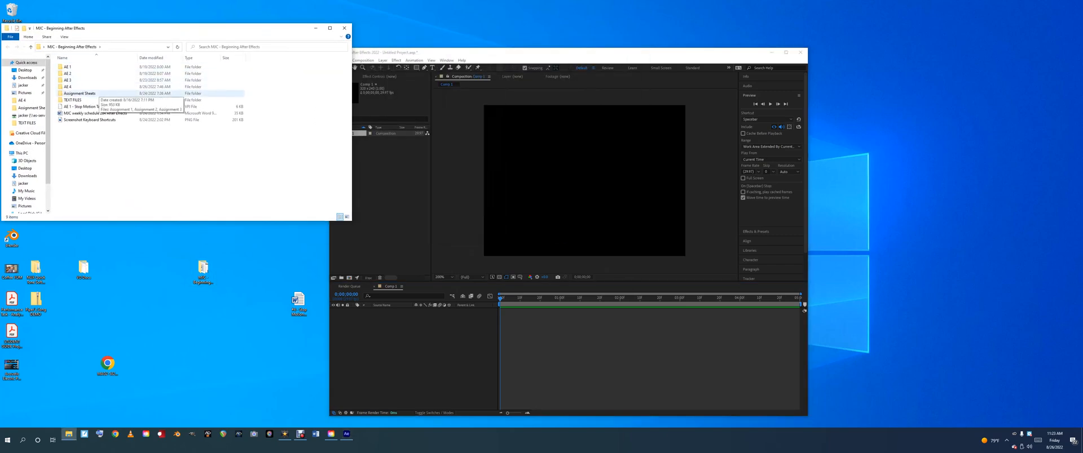
pyautogui.doubleClick(97, 87)
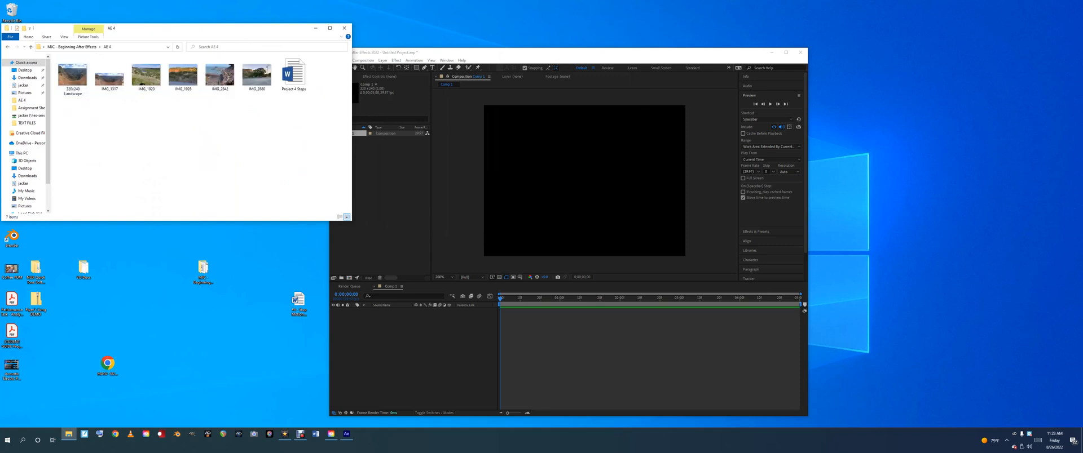
pyautogui.click(109, 76)
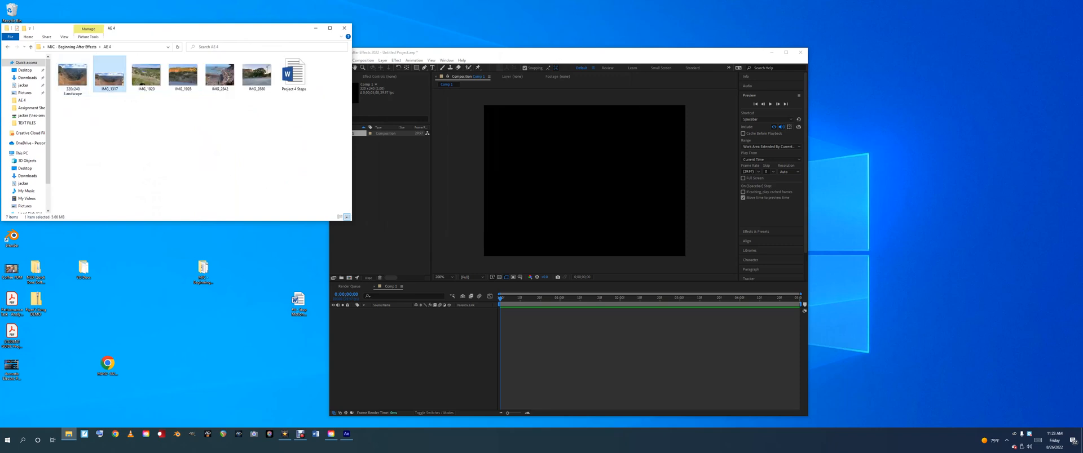
pyautogui.moveTo(109, 76); pyautogui.dragTo(585, 203)
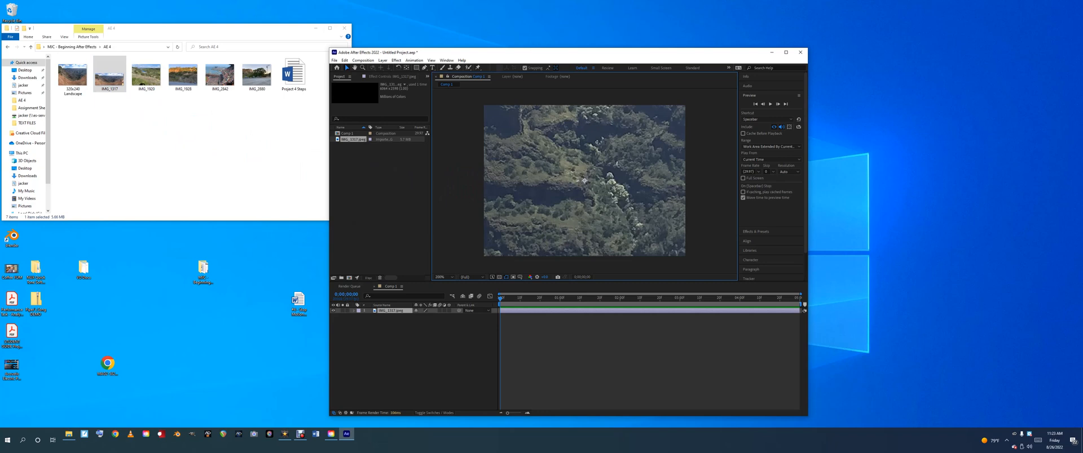
pyautogui.click(344, 28)
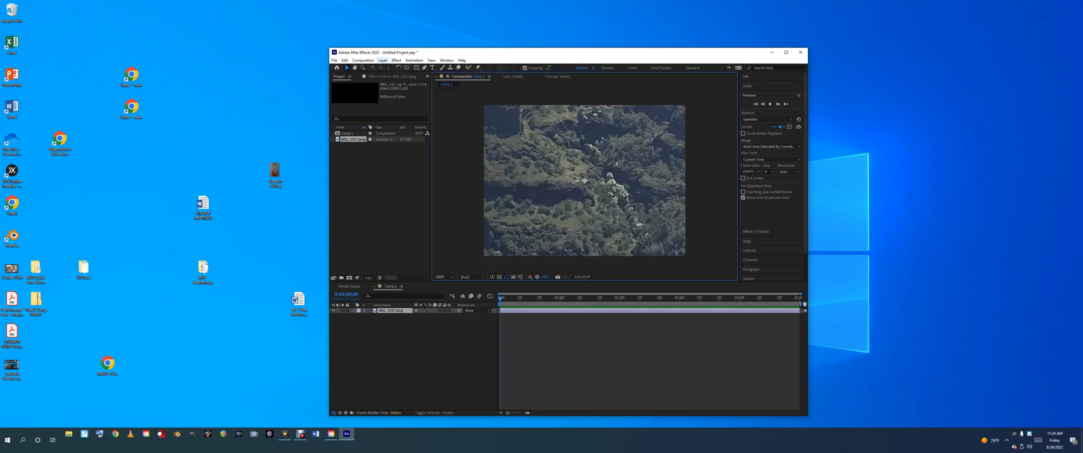
# - Open the Scale settings of the IMG_1317 layer and switch the units to pixels
pyautogui.click(383, 60)
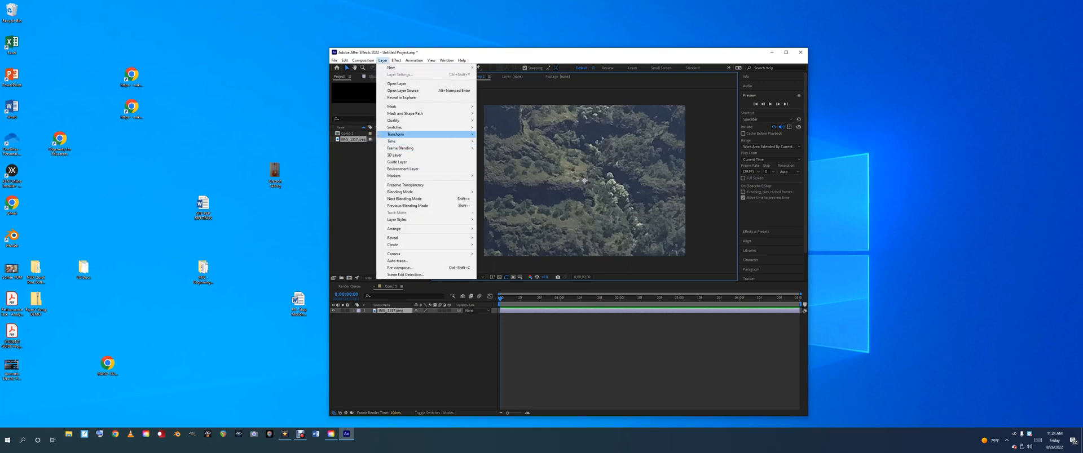
pyautogui.moveTo(417, 134)
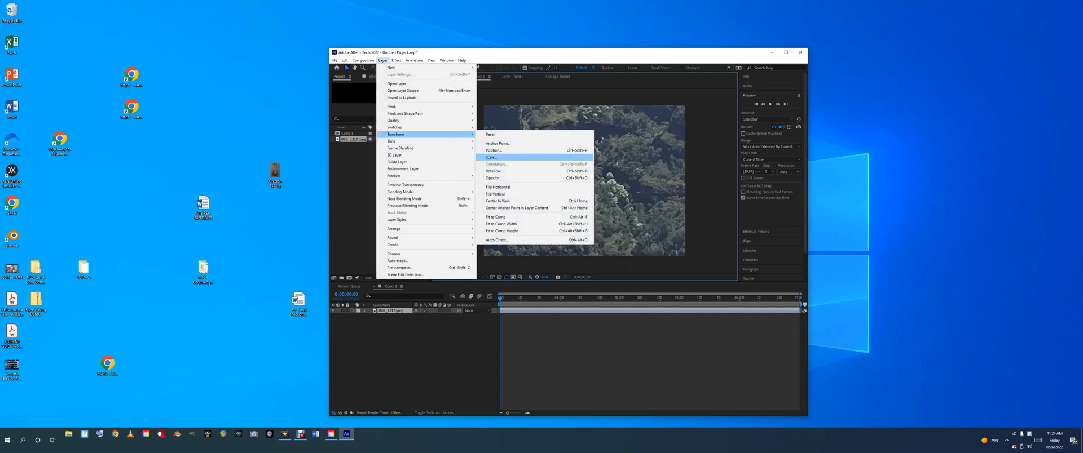
pyautogui.click(491, 157)
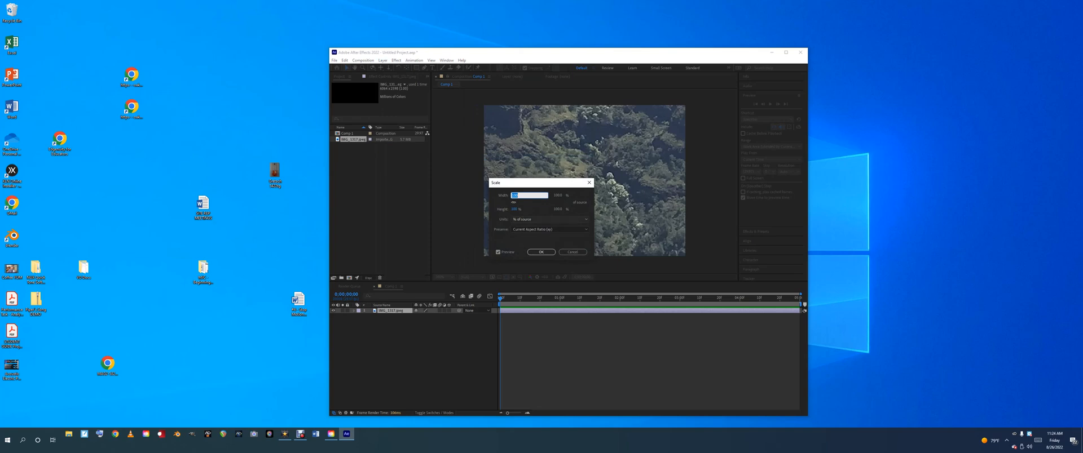
pyautogui.click(550, 219)
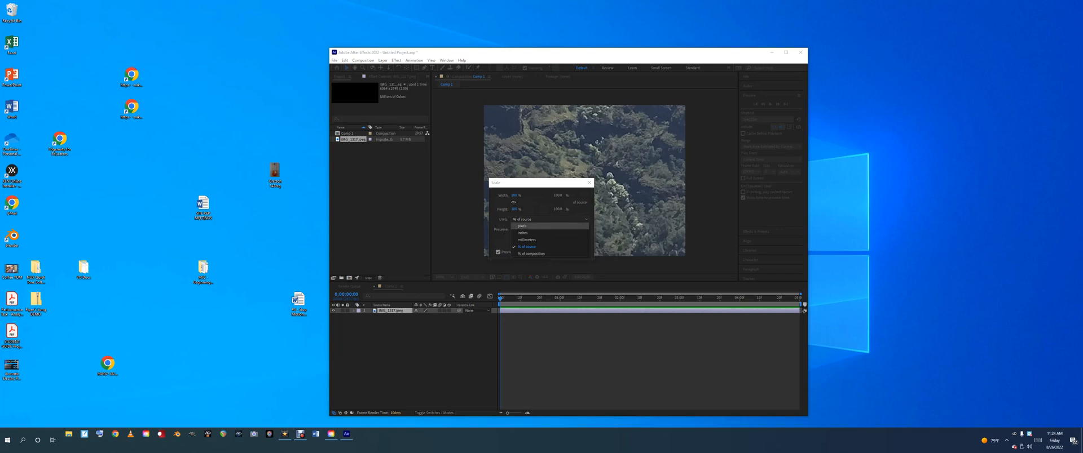
pyautogui.click(550, 219)
pyautogui.click(550, 219)
pyautogui.click(522, 226)
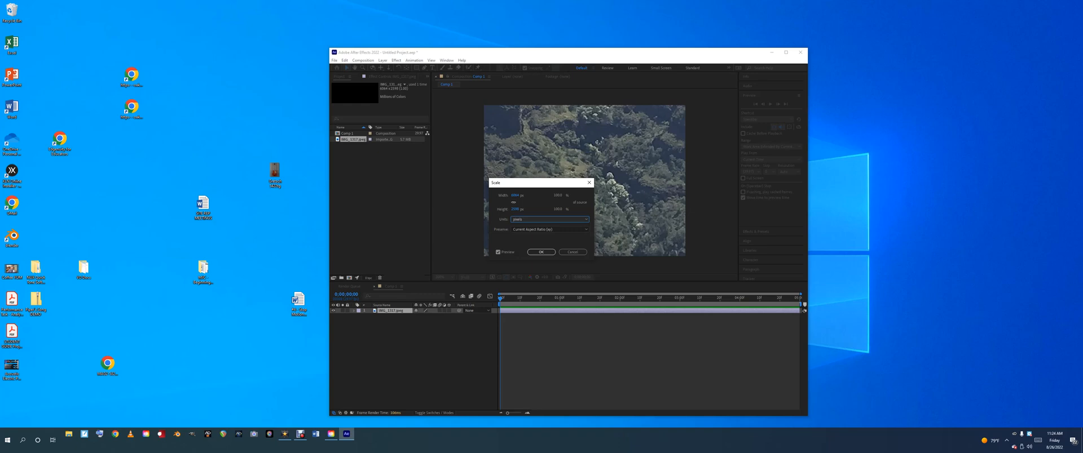
# - Try a width of 320 px with the current aspect ratio preserved, and set the layer's height to 240 px
pyautogui.click(514, 202)
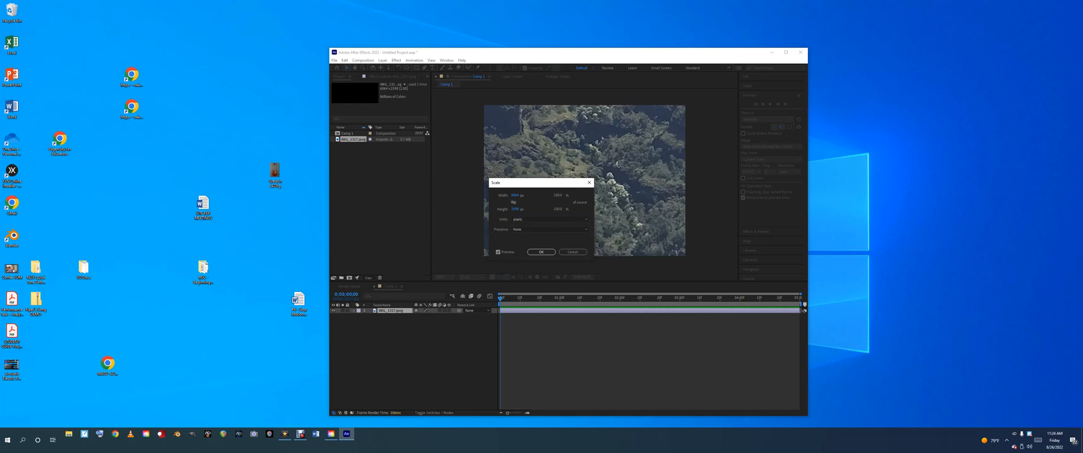
pyautogui.click(513, 202)
pyautogui.click(514, 195)
pyautogui.doubleClick(515, 195)
pyautogui.write('320')
pyautogui.press('Tab')
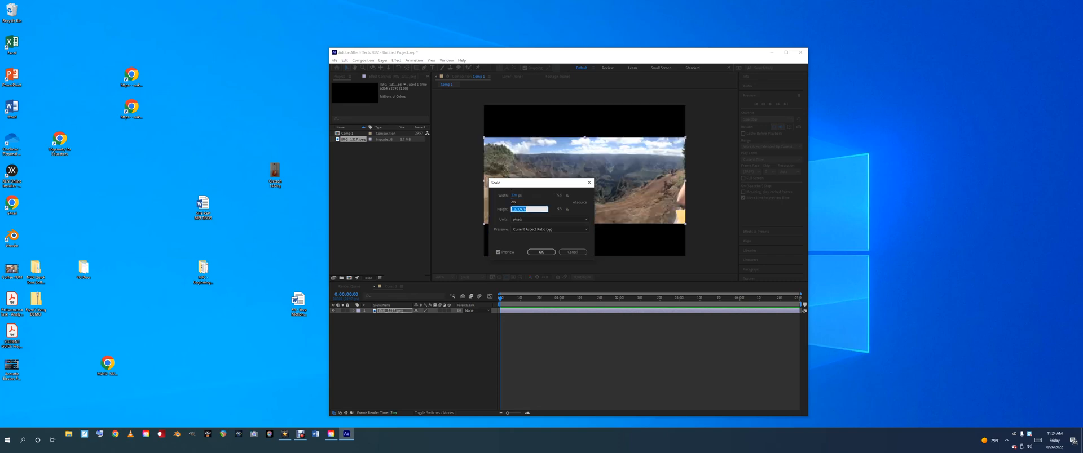
pyautogui.write('240')
pyautogui.press('Return')
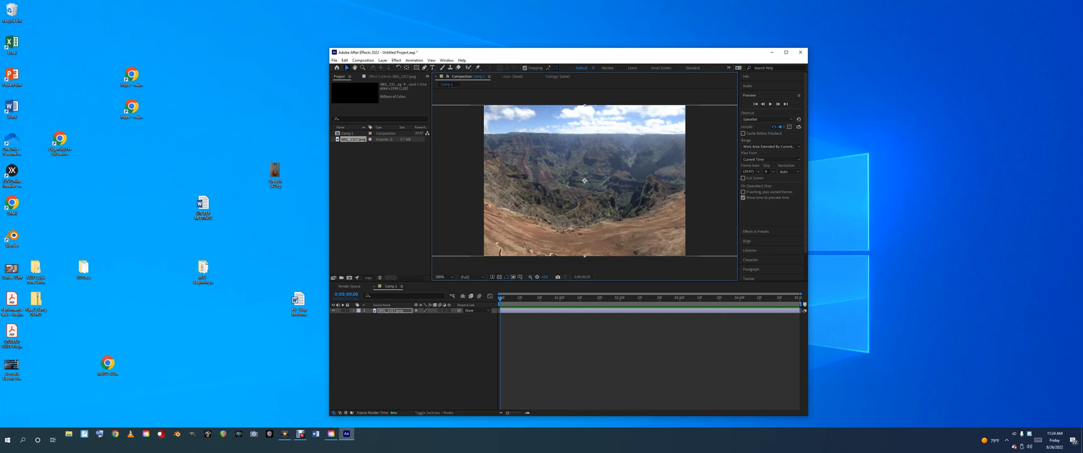
pyautogui.press('space')
pyautogui.moveTo(668, 241); pyautogui.dragTo(723, 245)
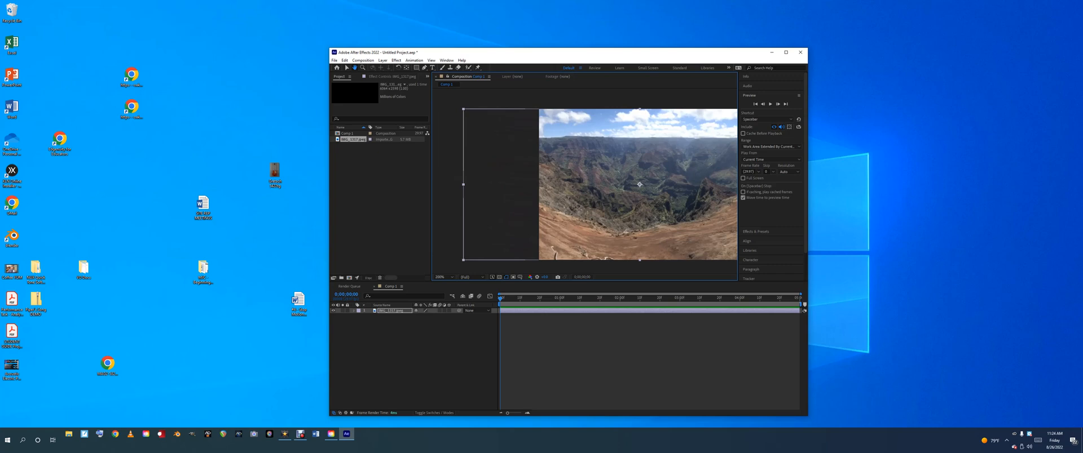
pyautogui.moveTo(724, 245); pyautogui.dragTo(671, 238)
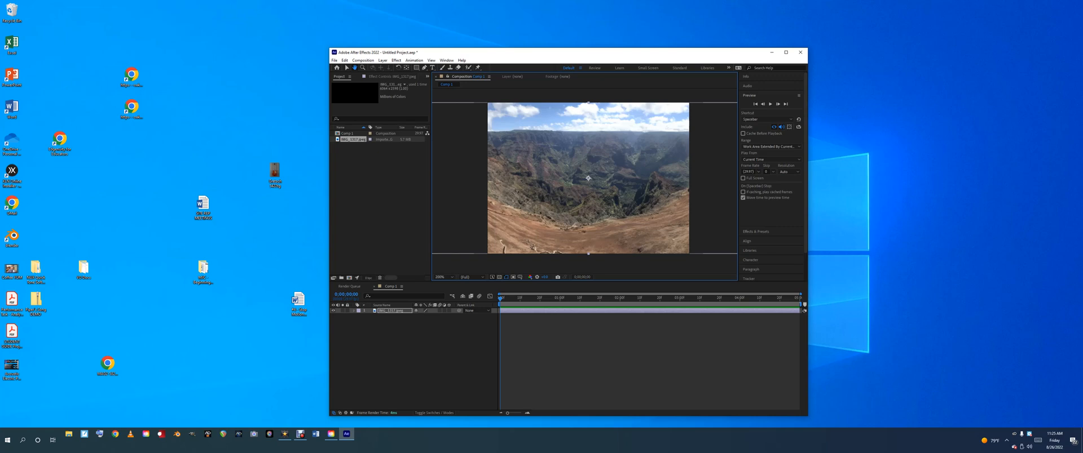
# - Duplicate the IMG_1317 layer twice in the timeline and select the bottom layer of the stack
pyautogui.click(390, 311)
pyautogui.press('v')
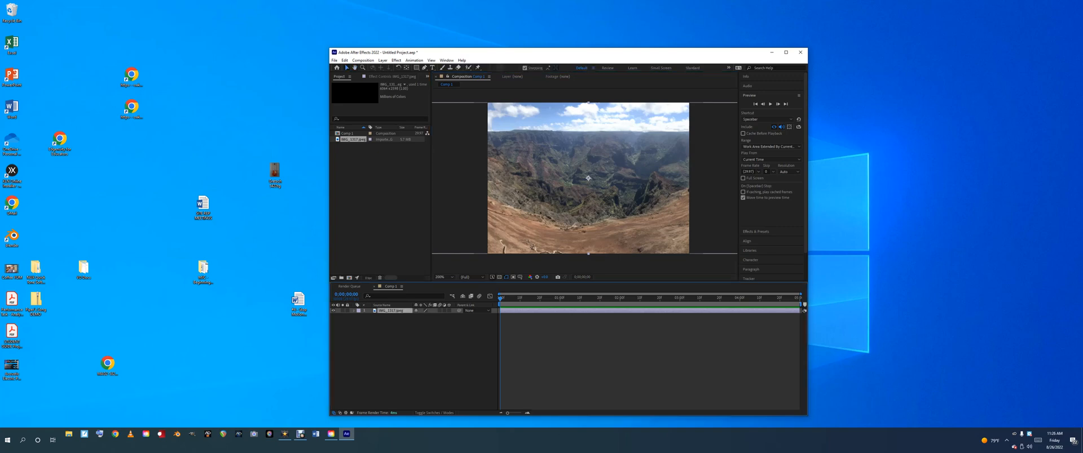
pyautogui.hotkey('ctrl', 'd')
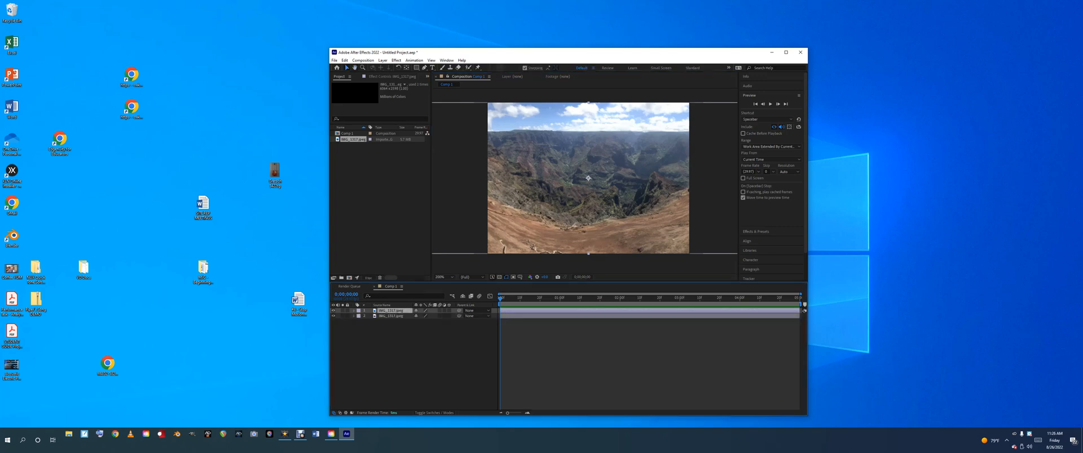
pyautogui.hotkey('ctrl', 'd')
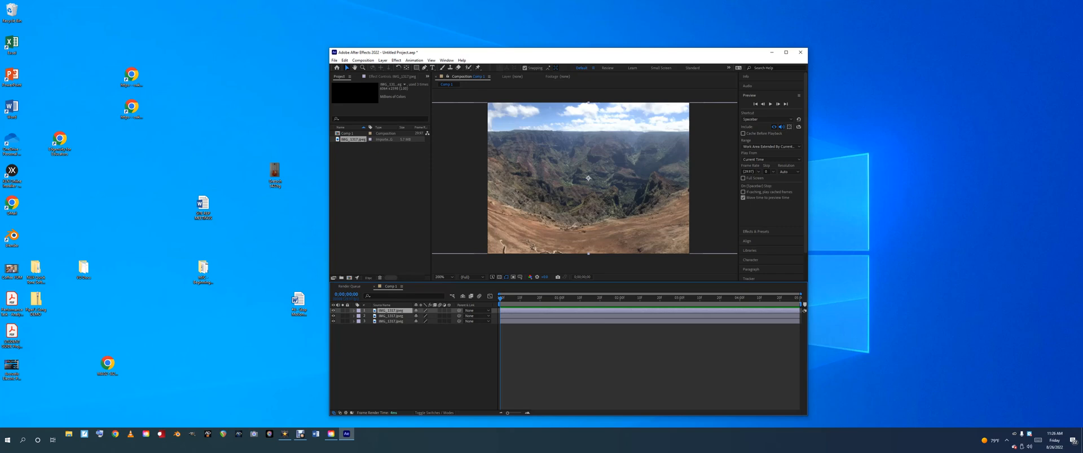
pyautogui.click(391, 316)
pyautogui.click(391, 322)
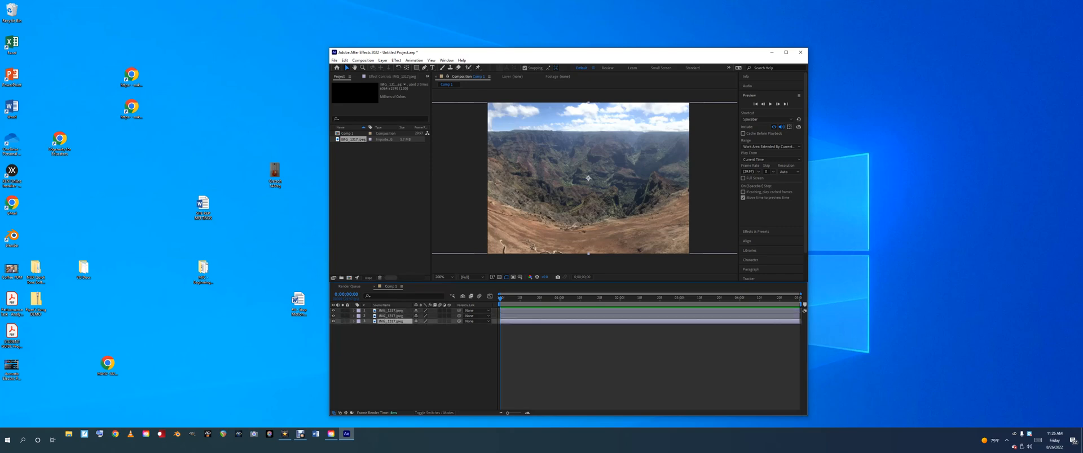
# - Rename the uppermost of the three IMG_1317 layers in the timeline as Top
pyautogui.click(391, 316)
pyautogui.click(391, 311)
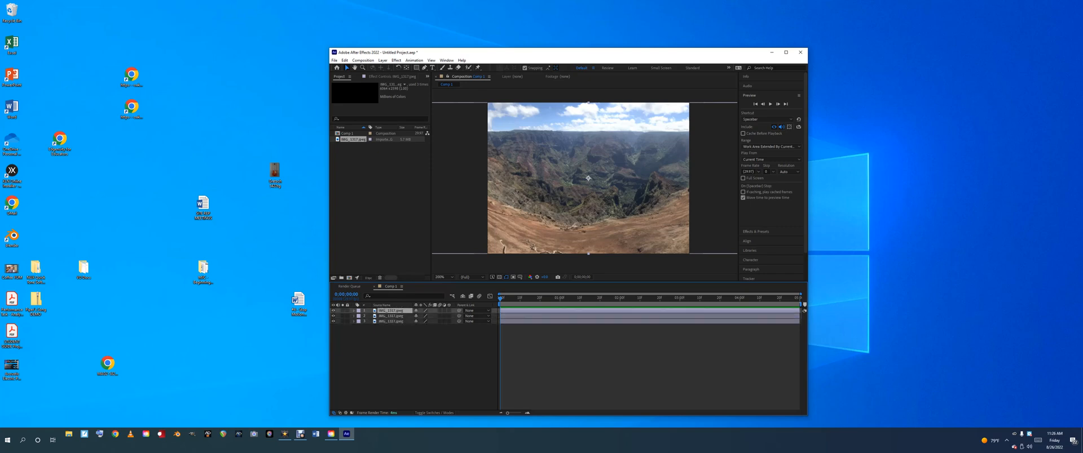
pyautogui.rightClick(394, 311)
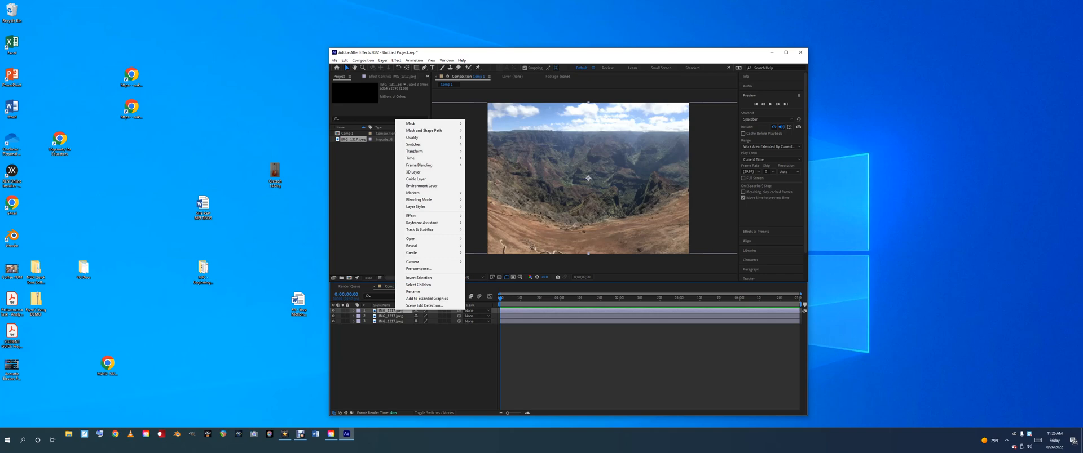
pyautogui.click(412, 291)
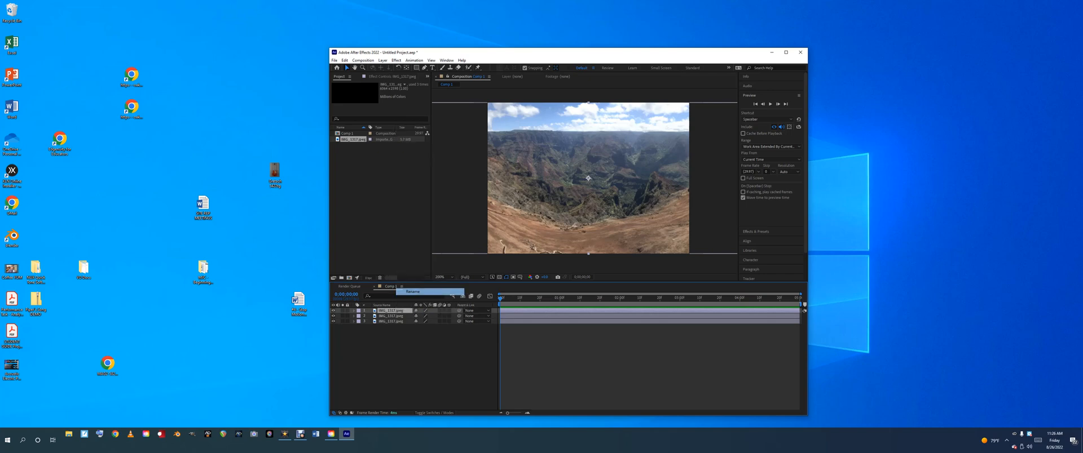
pyautogui.write('To')
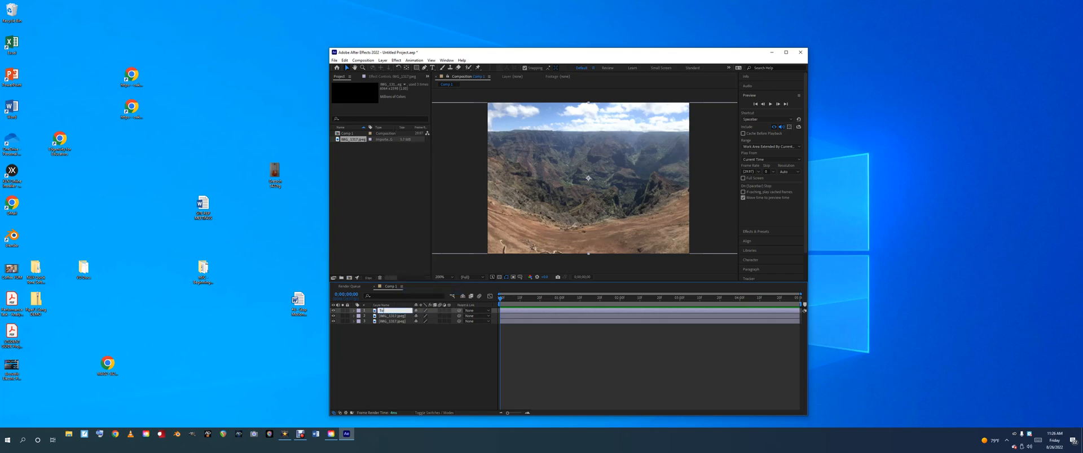
pyautogui.write('p')
pyautogui.press('Return')
# - Rename the second IMG_1317 layer in the timeline as Middle
pyautogui.click(392, 316)
pyautogui.rightClick(395, 317)
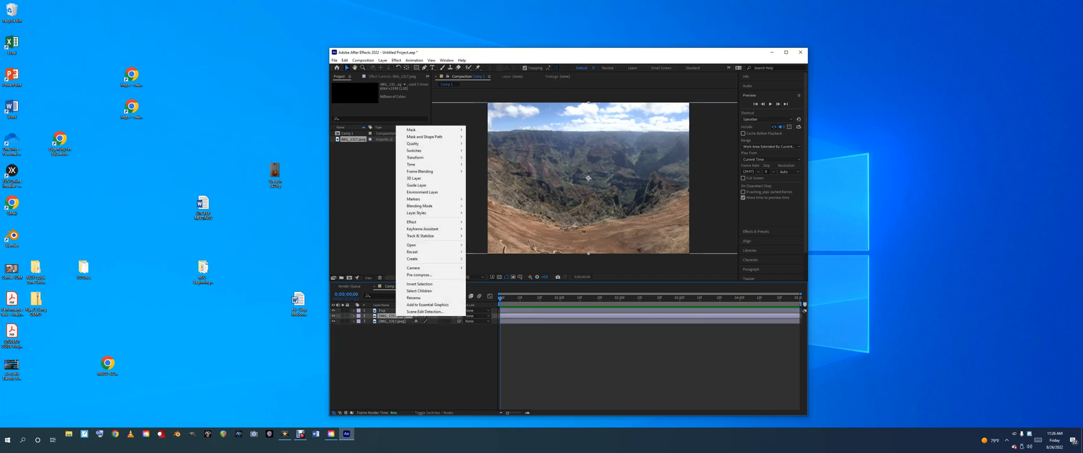
pyautogui.click(415, 298)
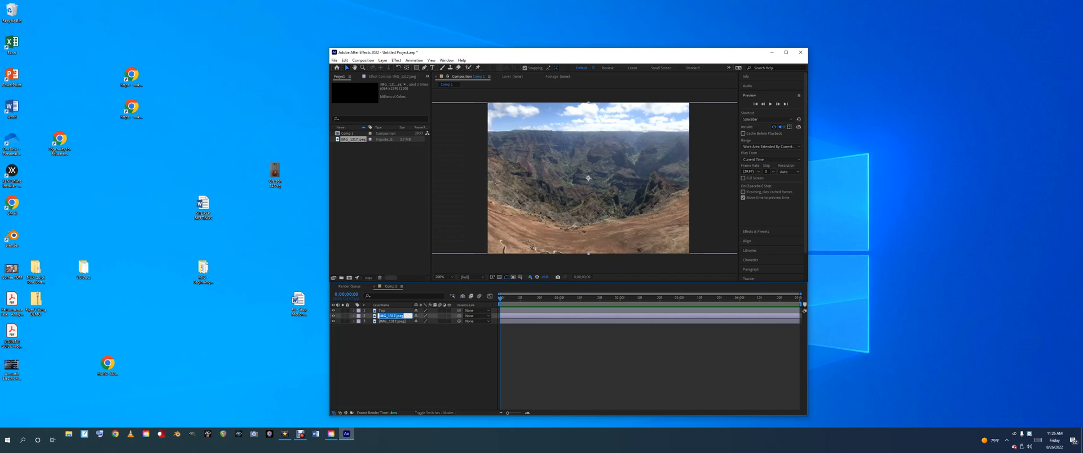
pyautogui.write('Middle')
pyautogui.press('Return')
# - Rename the last IMG_1317 layer in the stack as Front
pyautogui.rightClick(394, 320)
pyautogui.click(411, 303)
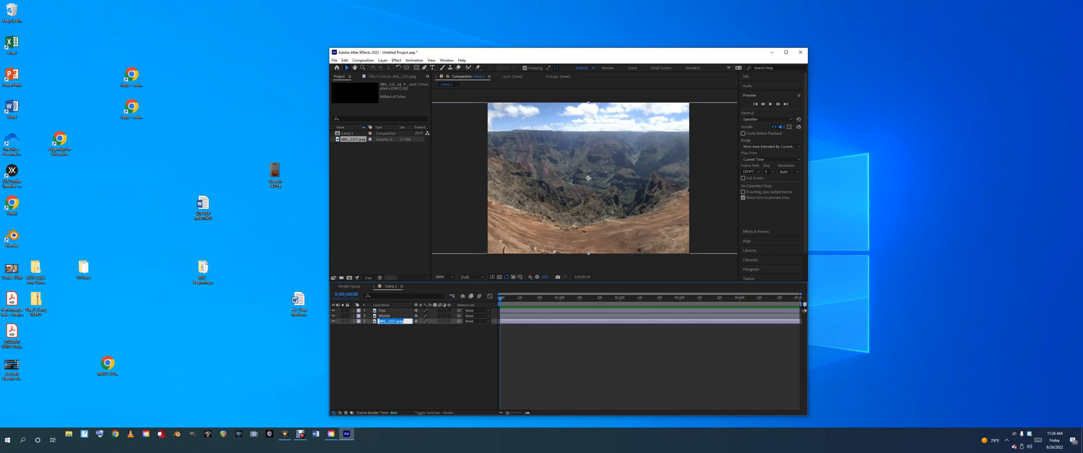
pyautogui.write('B')
pyautogui.press('Return')
# - Rename the Top layer as Back
pyautogui.click(382, 311)
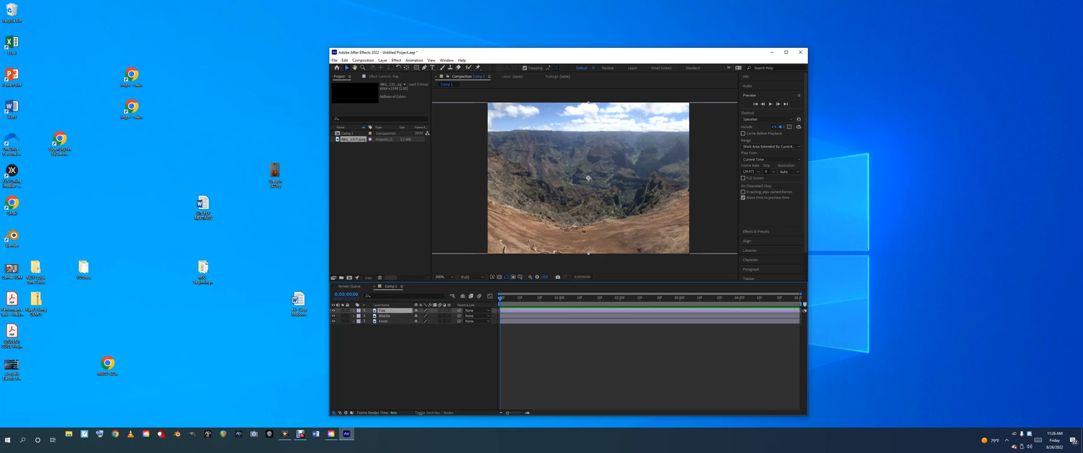
pyautogui.rightClick(383, 311)
pyautogui.click(420, 291)
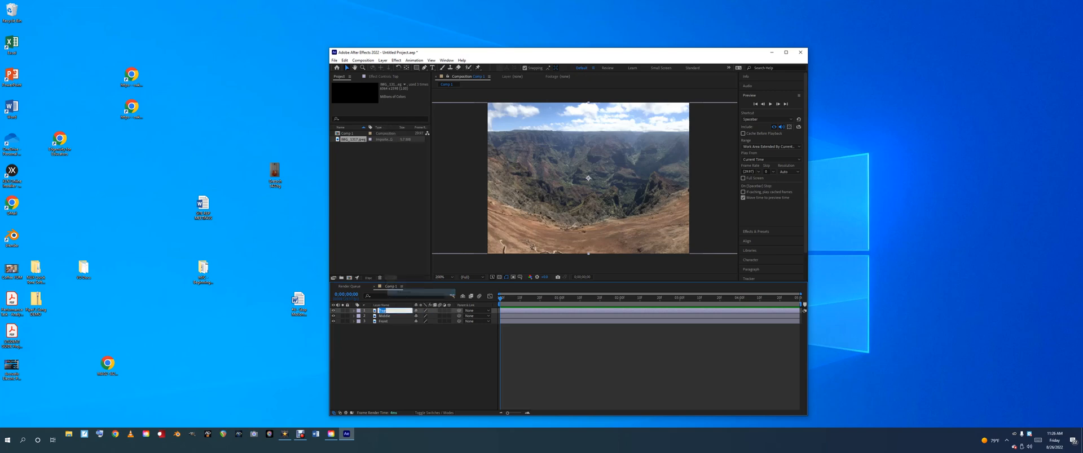
pyautogui.write('Back')
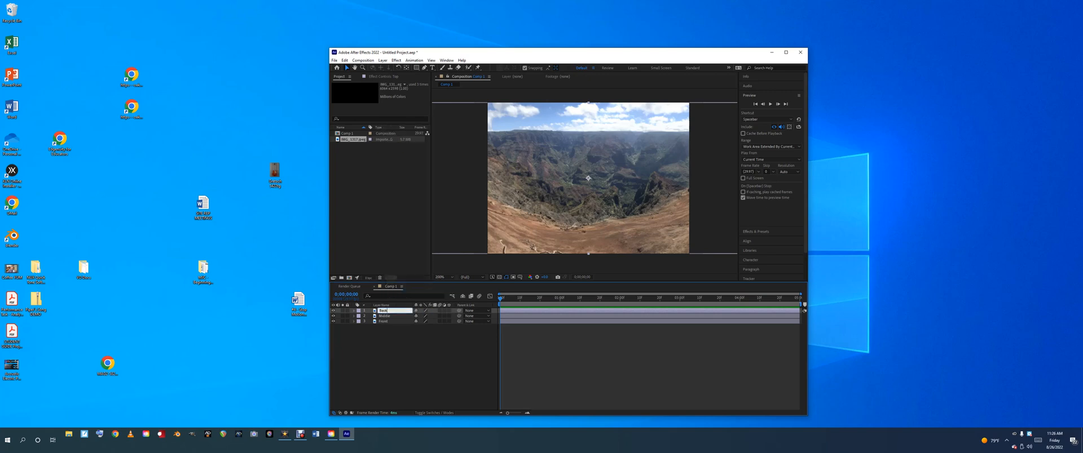
pyautogui.press('Return')
pyautogui.click(354, 68)
pyautogui.moveTo(632, 144)
pyautogui.mouseDown()
pyautogui.moveTo(722, 150)
pyautogui.moveTo(582, 146)
pyautogui.moveTo(699, 145)
pyautogui.moveTo(603, 141)
pyautogui.moveTo(658, 137)
pyautogui.moveTo(632, 143)
pyautogui.mouseUp()
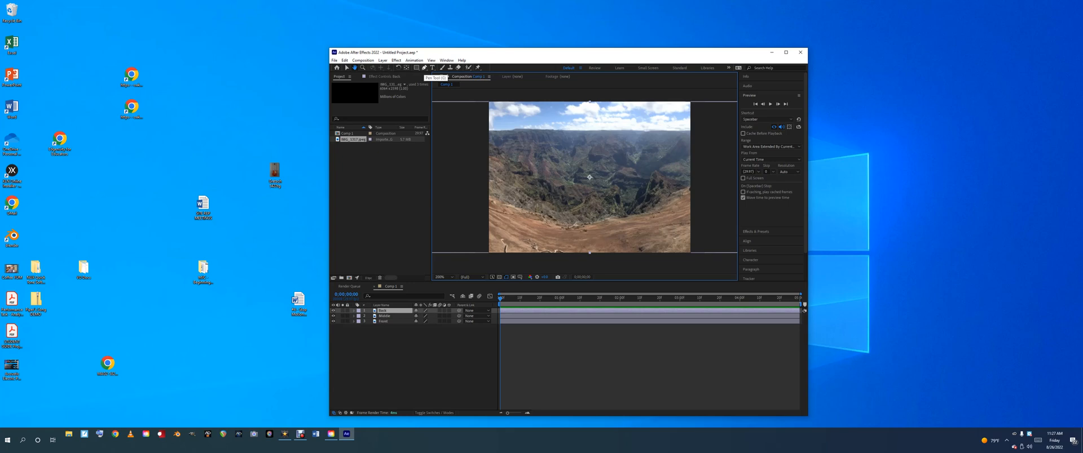
pyautogui.click(424, 68)
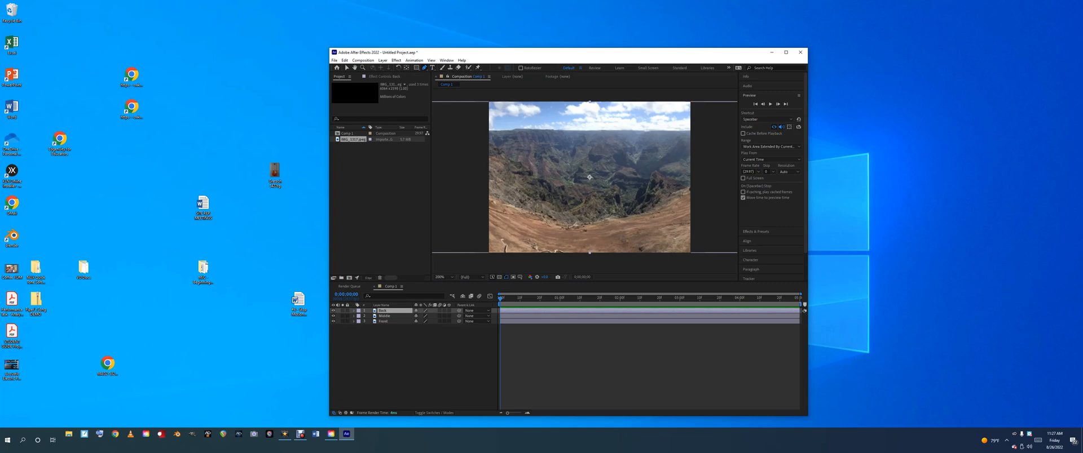
pyautogui.doubleClick(383, 311)
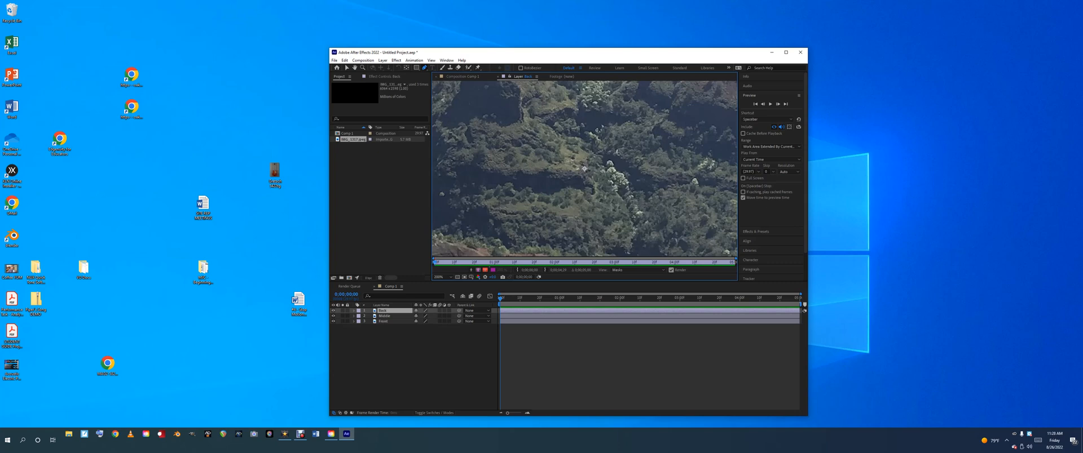
pyautogui.hotkey('alt', 'shift', ',')
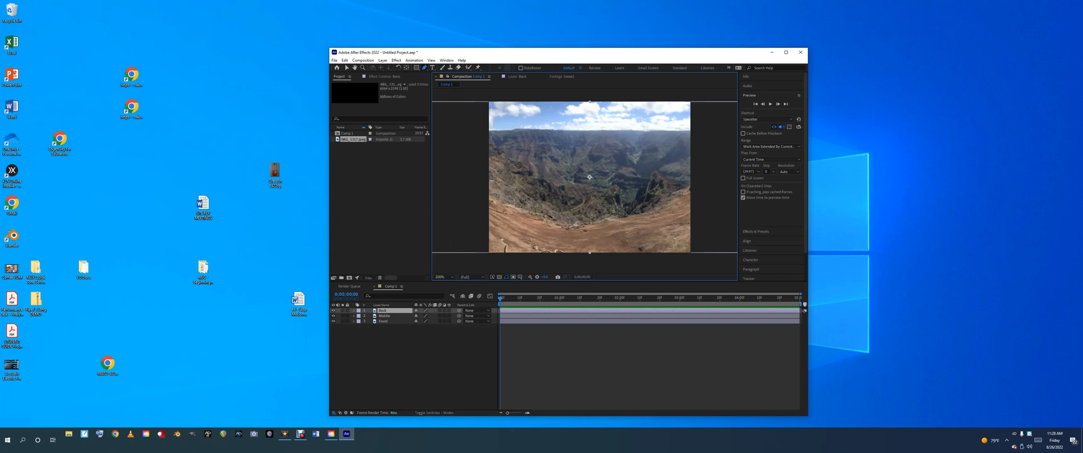
pyautogui.press('KP_Enter')
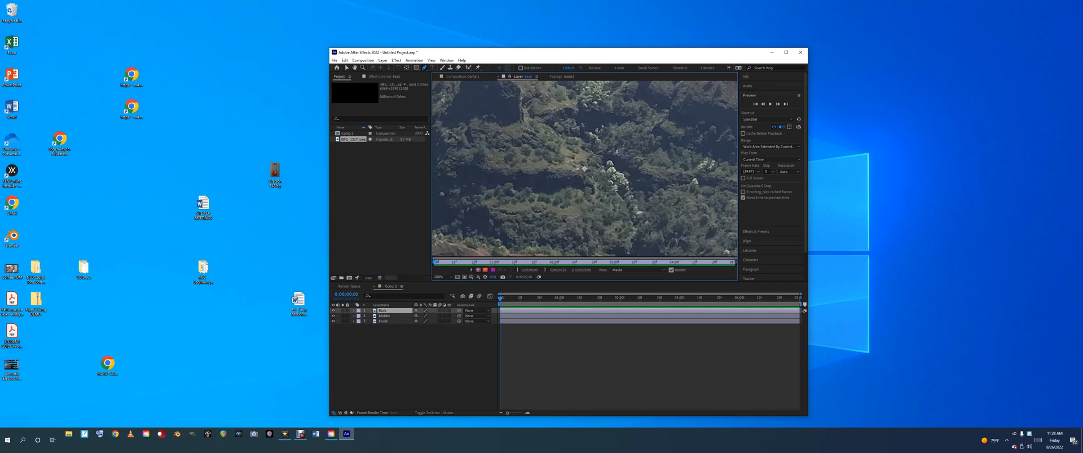
pyautogui.hotkey('ctrl', 'w')
pyautogui.click(463, 76)
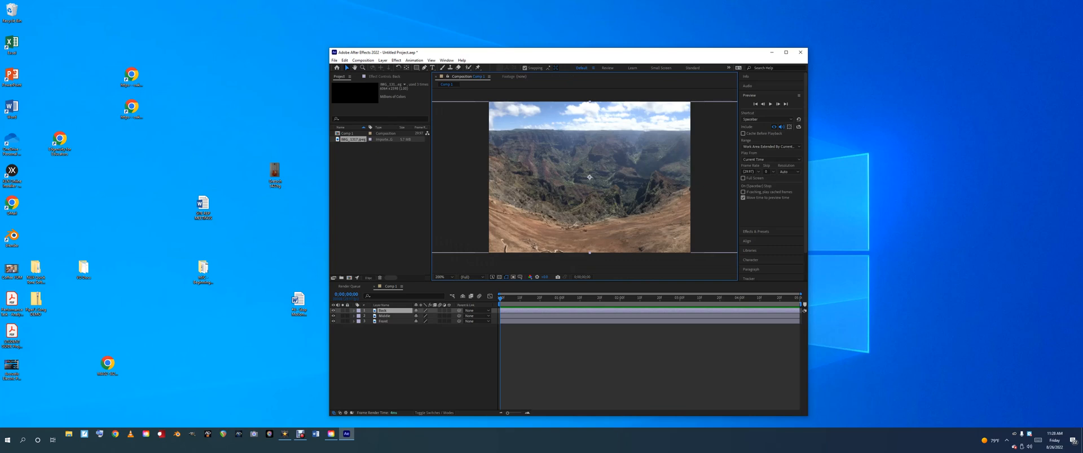
# - Try a scale width of 320 px for the Back layer, set its height to 240 px, and return to Comp 1
pyautogui.doubleClick(590, 177)
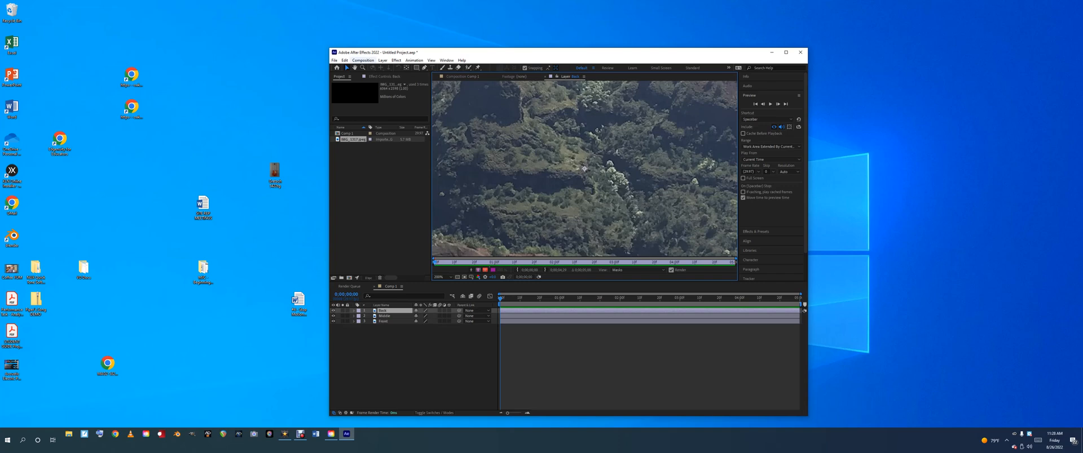
pyautogui.click(382, 59)
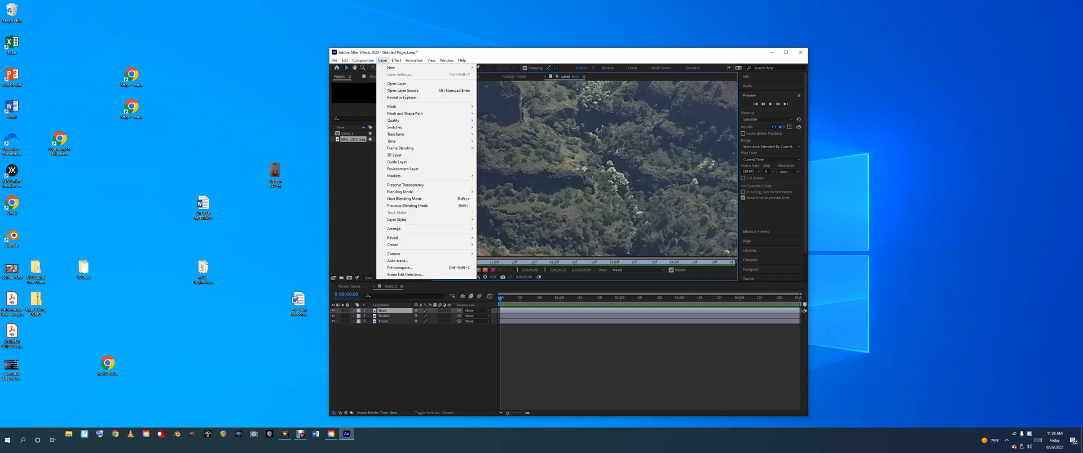
pyautogui.moveTo(406, 134)
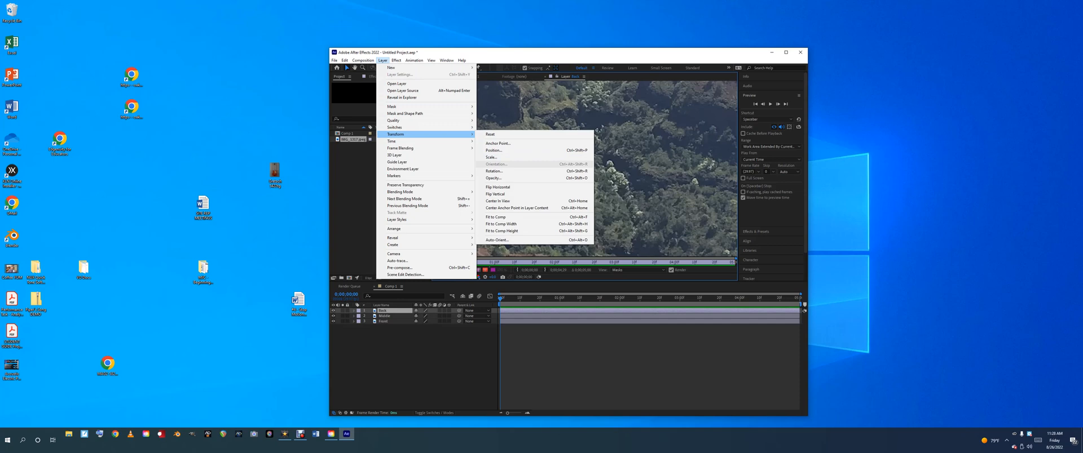
pyautogui.click(492, 157)
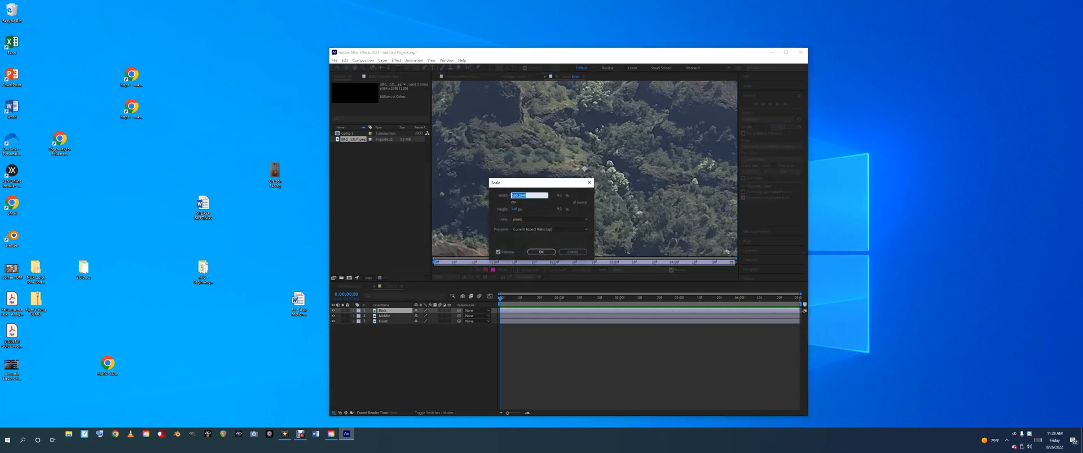
pyautogui.write('320')
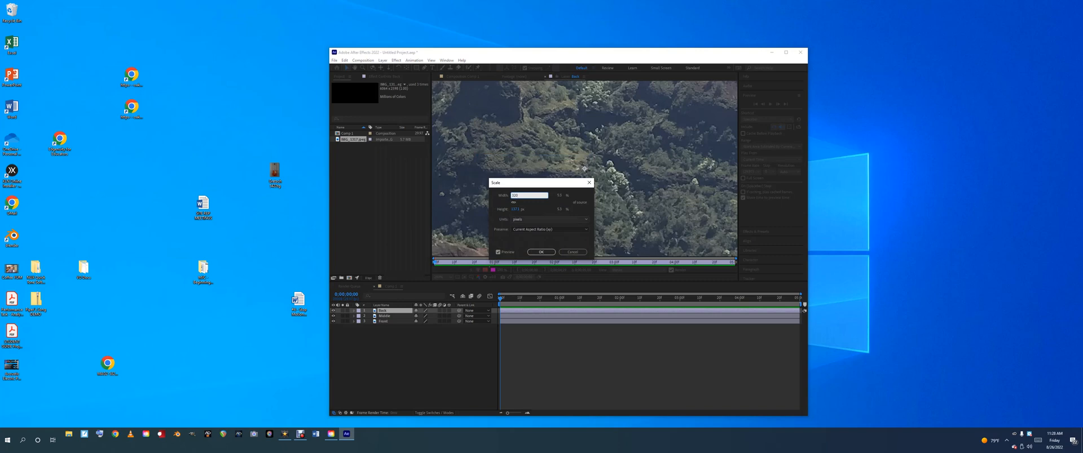
pyautogui.press('Tab')
pyautogui.write('23')
pyautogui.write('240')
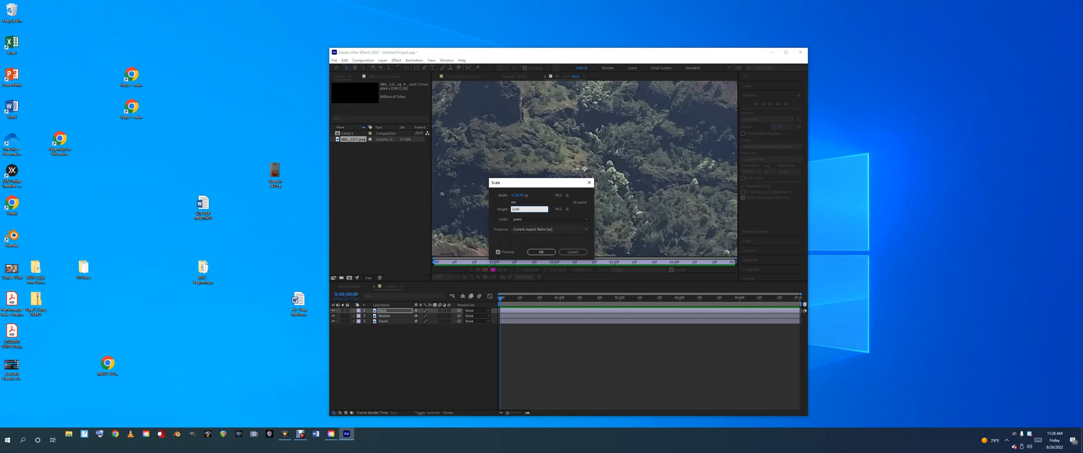
pyautogui.write('0')
pyautogui.press('Return')
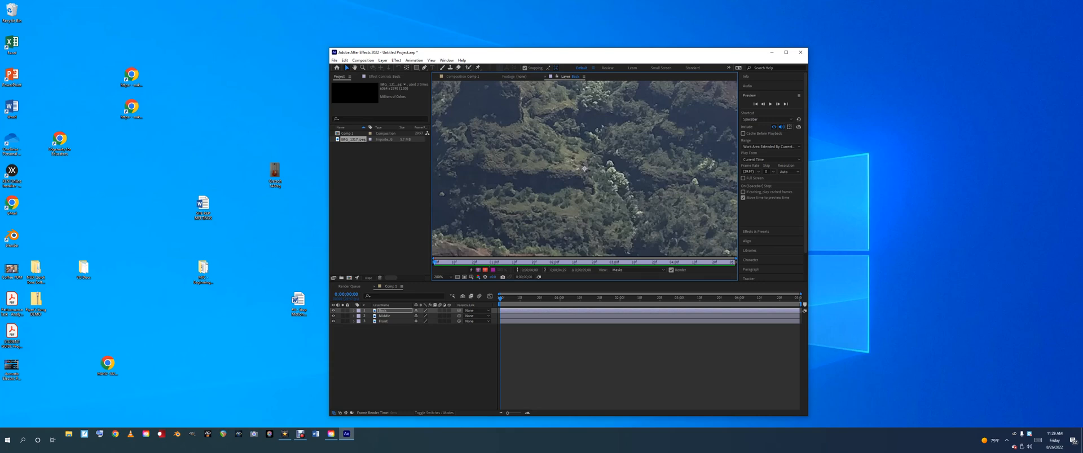
pyautogui.click(545, 76)
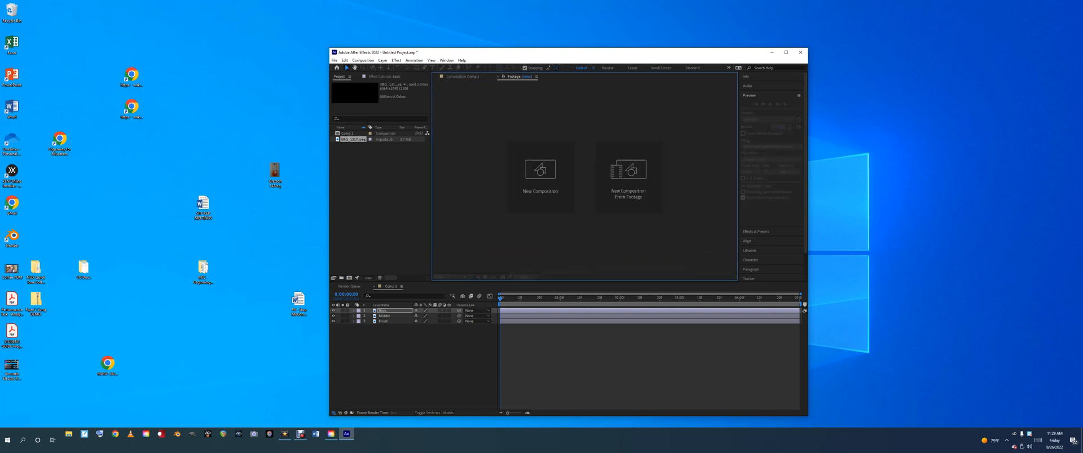
pyautogui.click(383, 311)
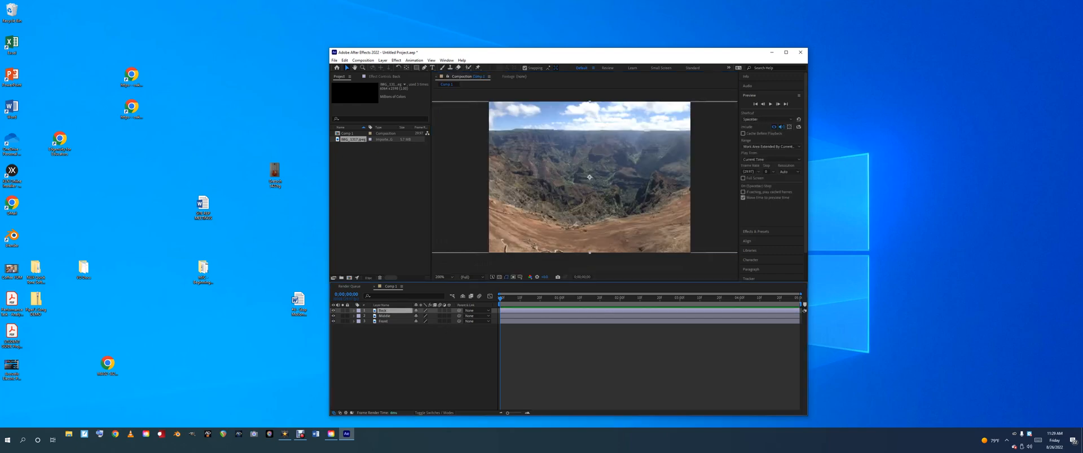
# - Open the Back layer in its Layer viewer and frame the sky and canyon ridge at 25% magnification
pyautogui.doubleClick(383, 311)
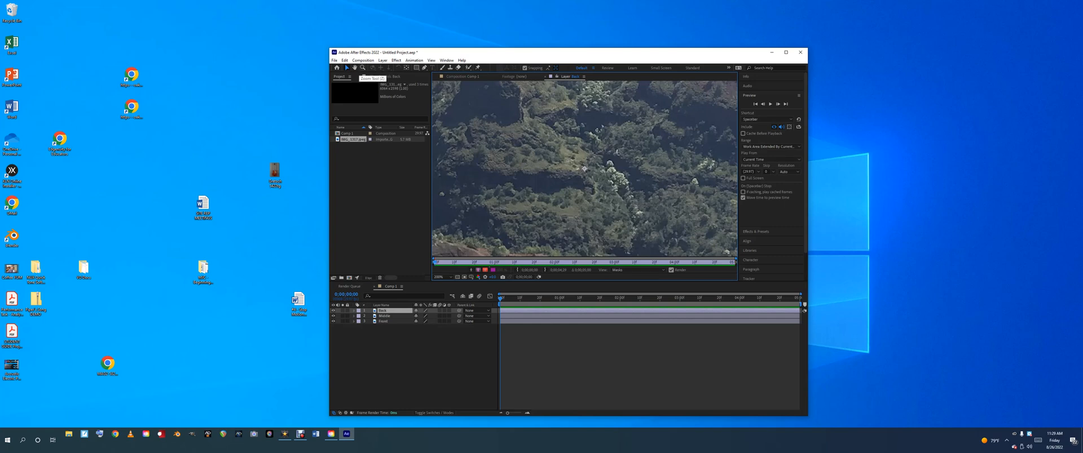
pyautogui.click(363, 68)
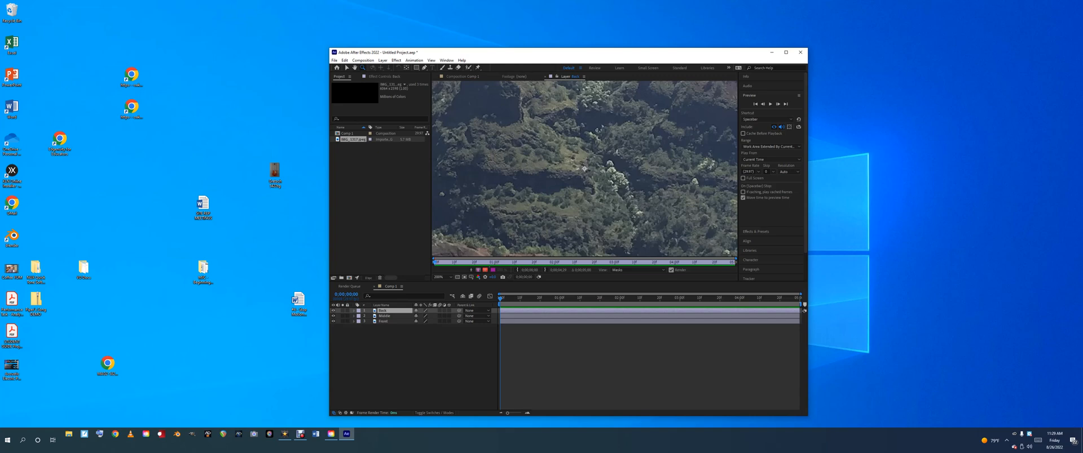
pyautogui.click(584, 168)
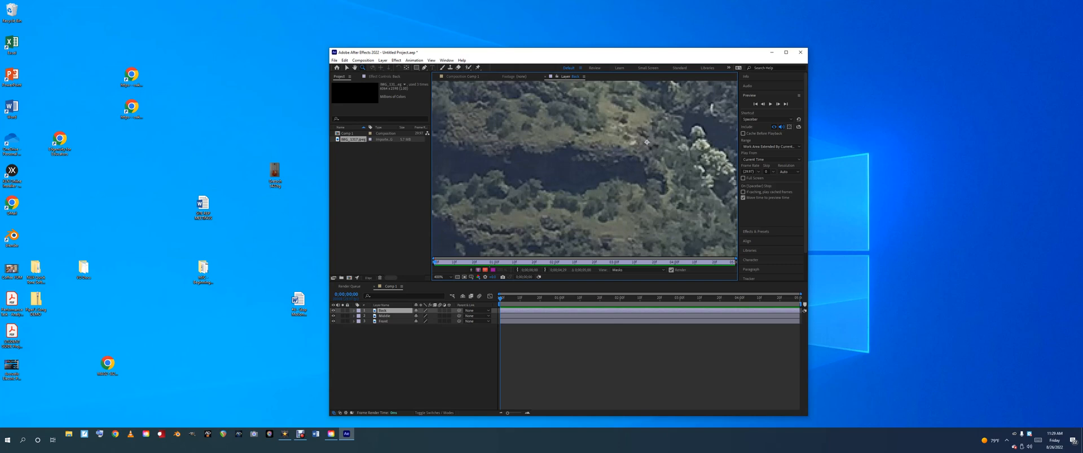
pyautogui.keyDown('alt'); pyautogui.click(649, 142); pyautogui.keyUp('alt')
pyautogui.keyDown('alt'); pyautogui.click(666, 143); pyautogui.keyUp('alt')
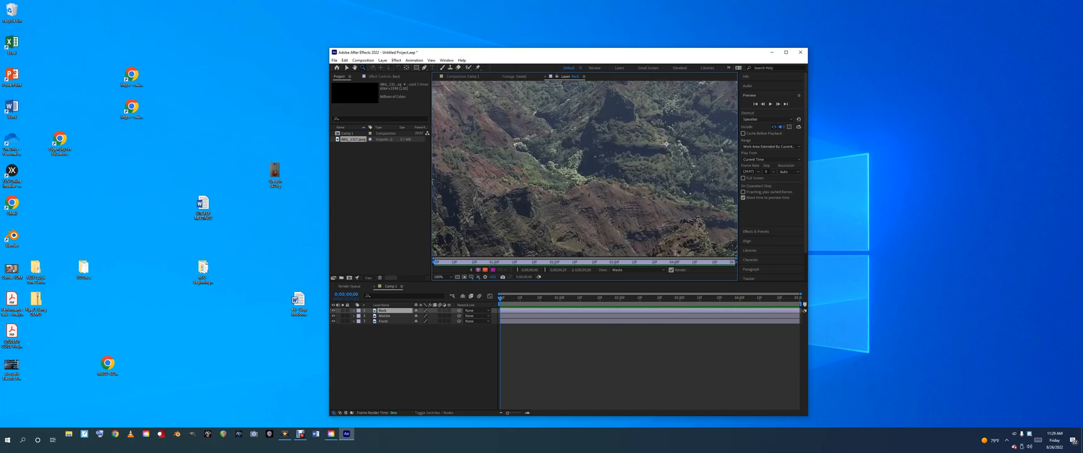
pyautogui.keyDown('alt'); pyautogui.click(667, 144); pyautogui.keyUp('alt')
pyautogui.keyDown('alt'); pyautogui.click(670, 145); pyautogui.keyUp('alt')
pyautogui.keyDown('alt'); pyautogui.click(670, 144); pyautogui.keyUp('alt')
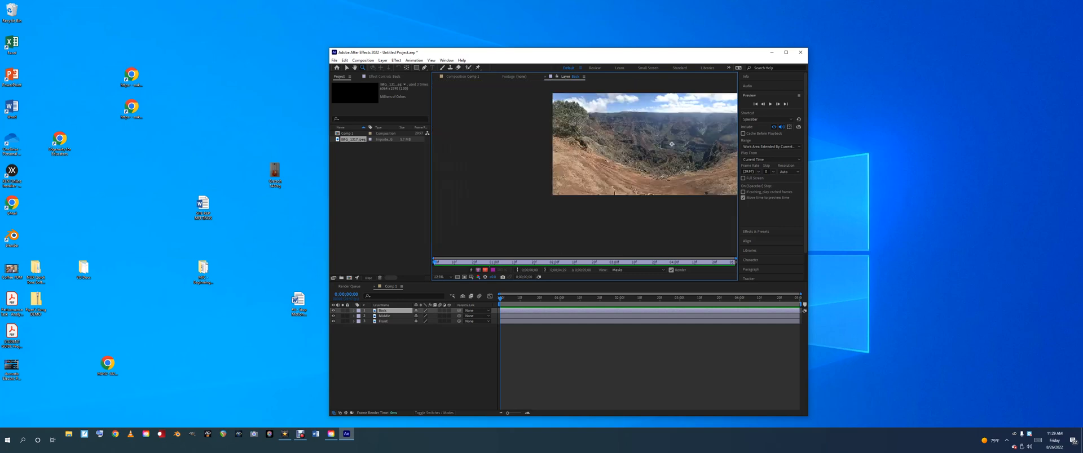
pyautogui.click(671, 144)
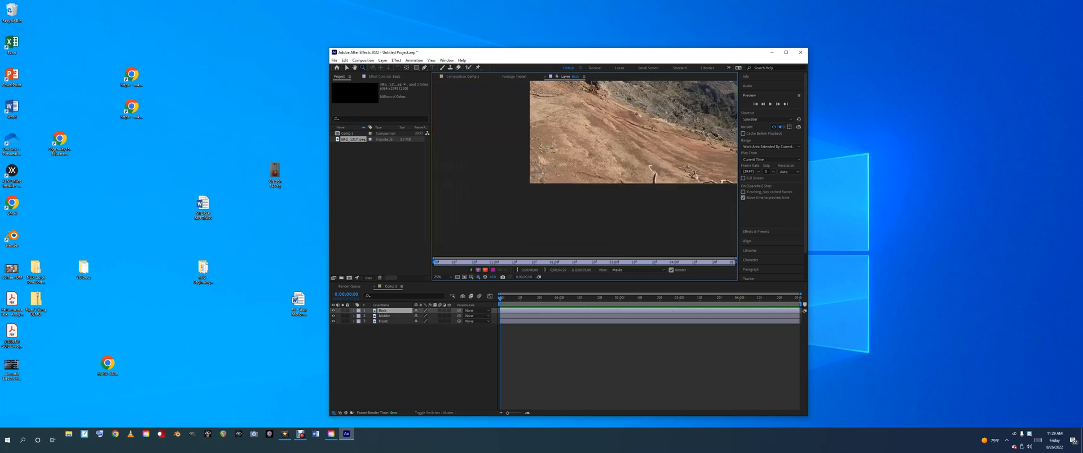
pyautogui.click(355, 67)
pyautogui.moveTo(633, 132)
pyautogui.mouseDown()
pyautogui.moveTo(539, 239)
pyautogui.moveTo(518, 237)
pyautogui.moveTo(542, 239)
pyautogui.moveTo(535, 232)
pyautogui.mouseUp()
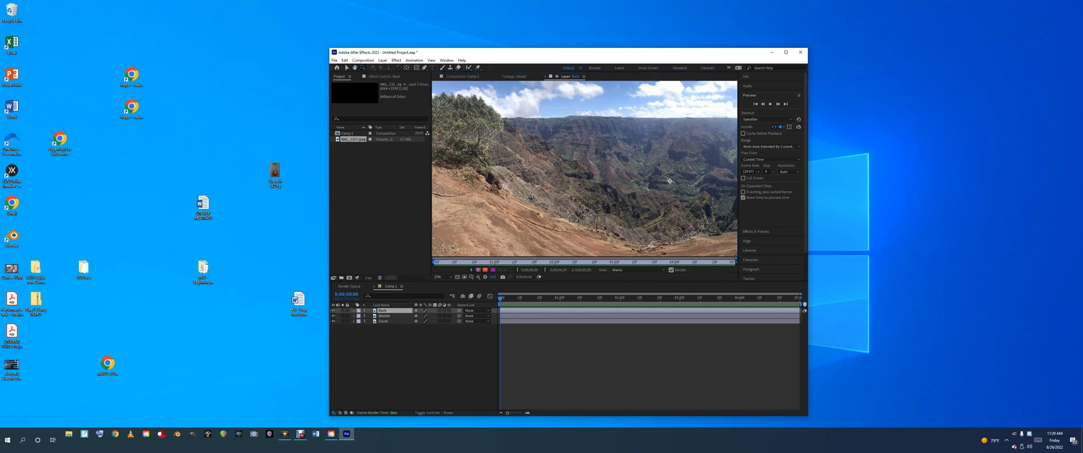
pyautogui.scroll(-1, 690, 178)
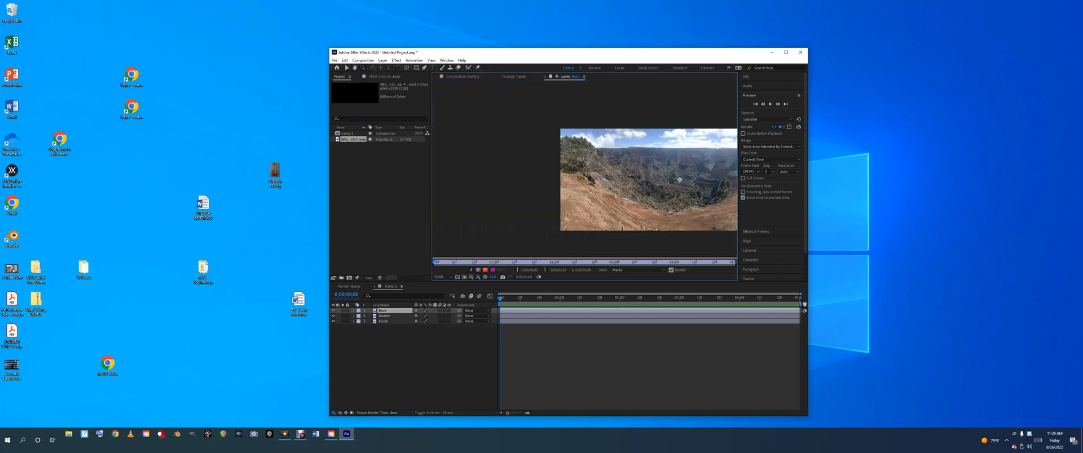
pyautogui.moveTo(679, 164); pyautogui.dragTo(601, 163)
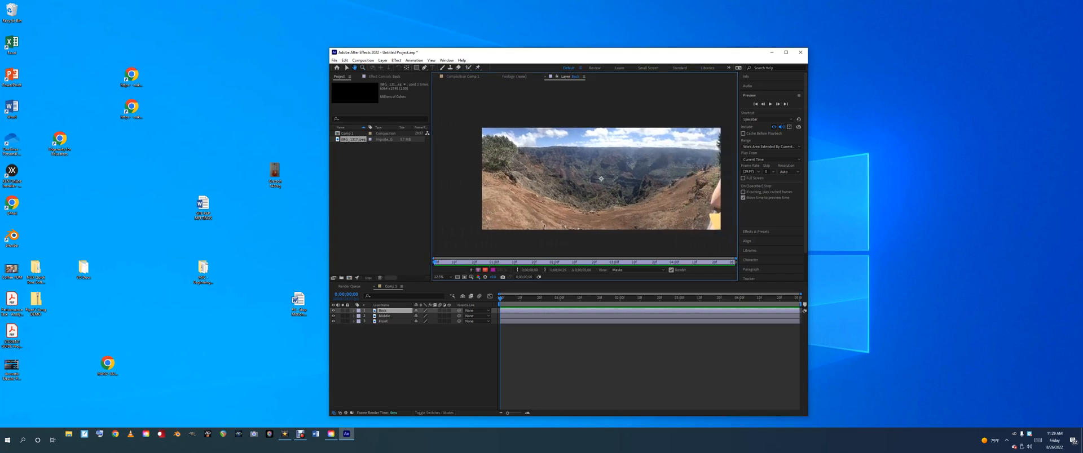
pyautogui.scroll(1, 601, 179)
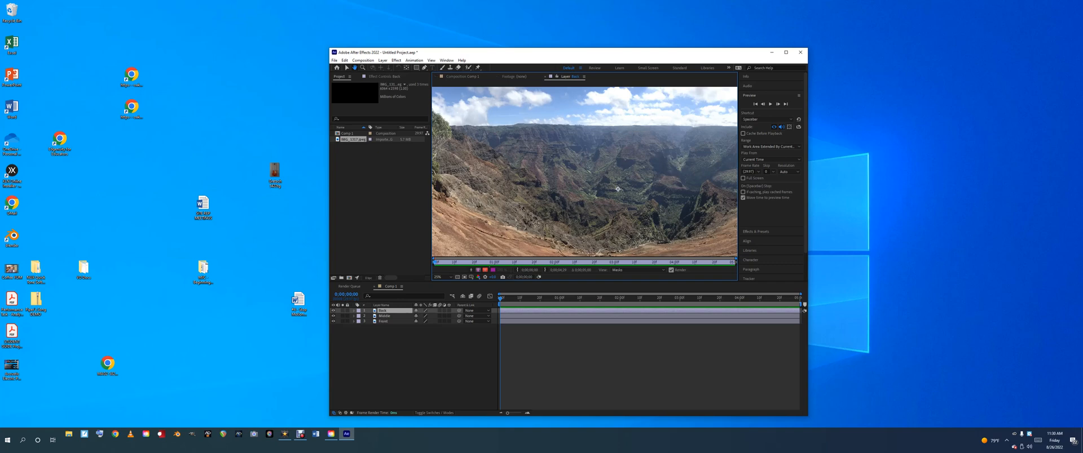
# - Check how the panorama fills the Comp 1 frame compared with the Layer view
pyautogui.click(347, 68)
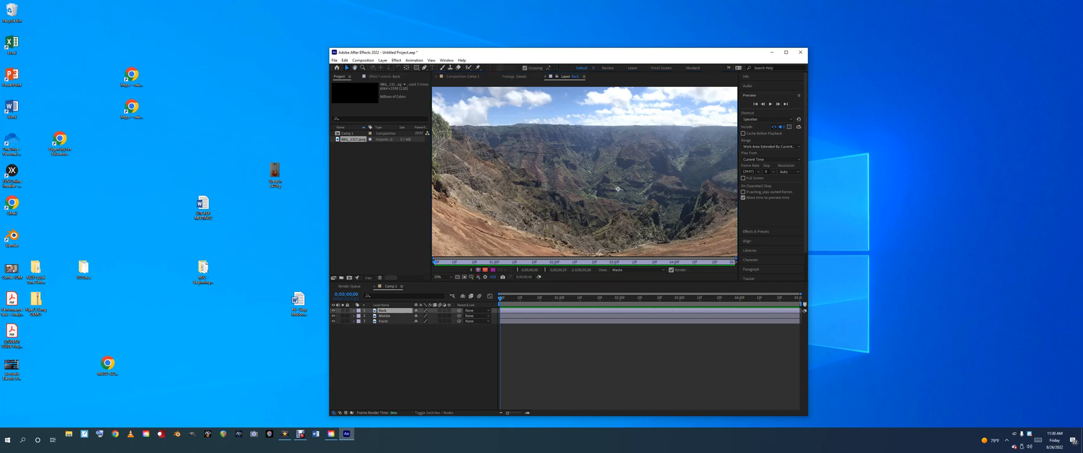
pyautogui.click(462, 76)
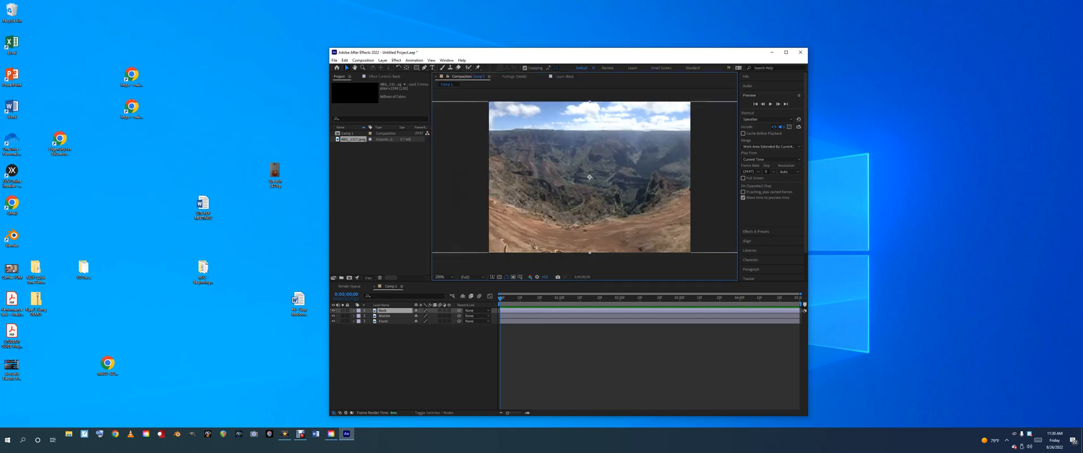
pyautogui.click(354, 67)
pyautogui.moveTo(576, 224); pyautogui.dragTo(617, 228)
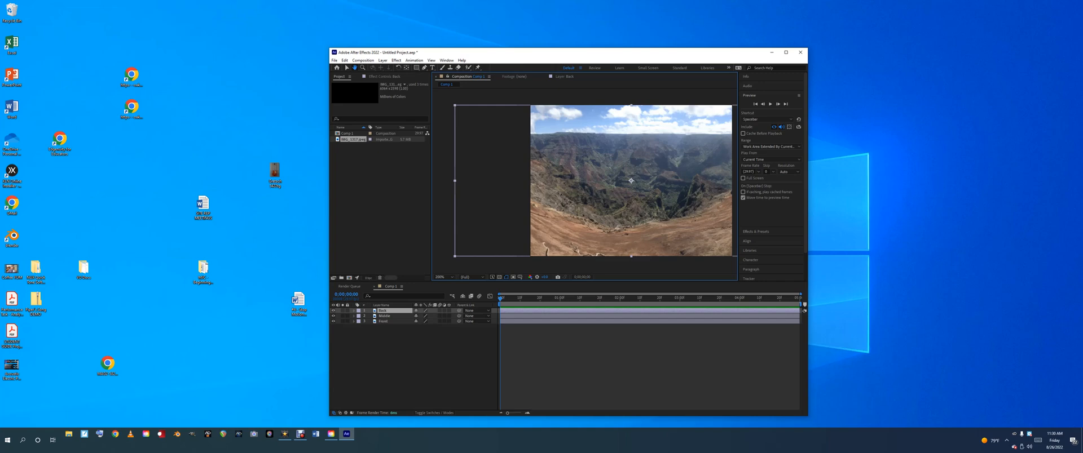
pyautogui.moveTo(631, 181); pyautogui.dragTo(562, 177)
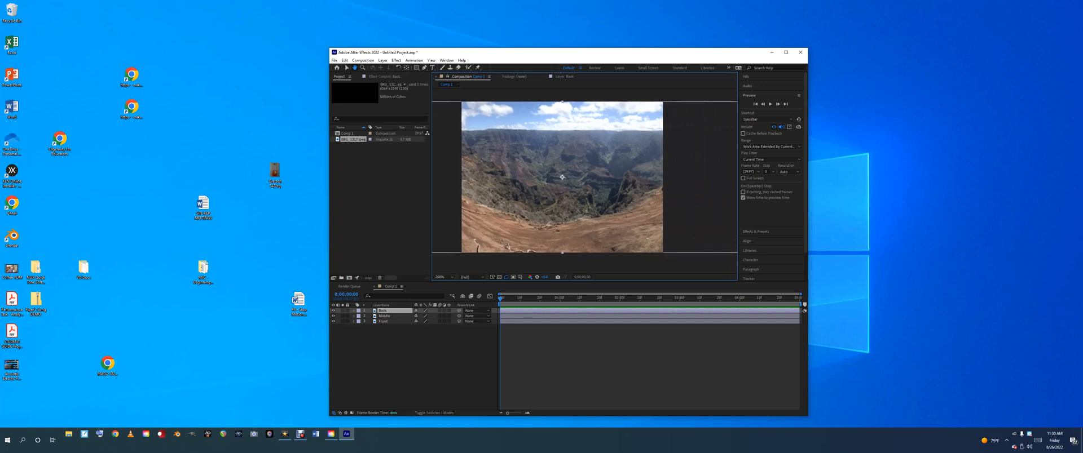
pyautogui.click(347, 68)
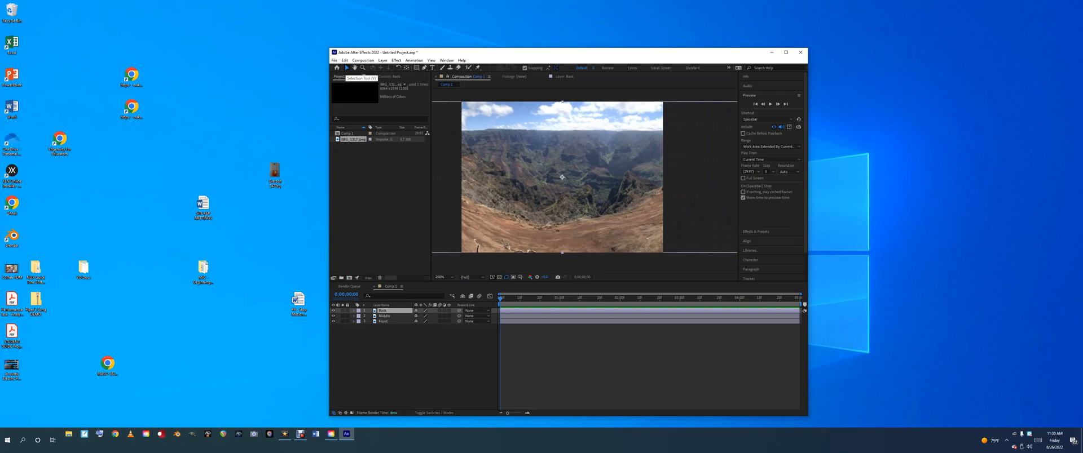
# - Begin a Pen tool mask on the Back layer, running from the photo's left edge along just above its upper border
pyautogui.doubleClick(564, 76)
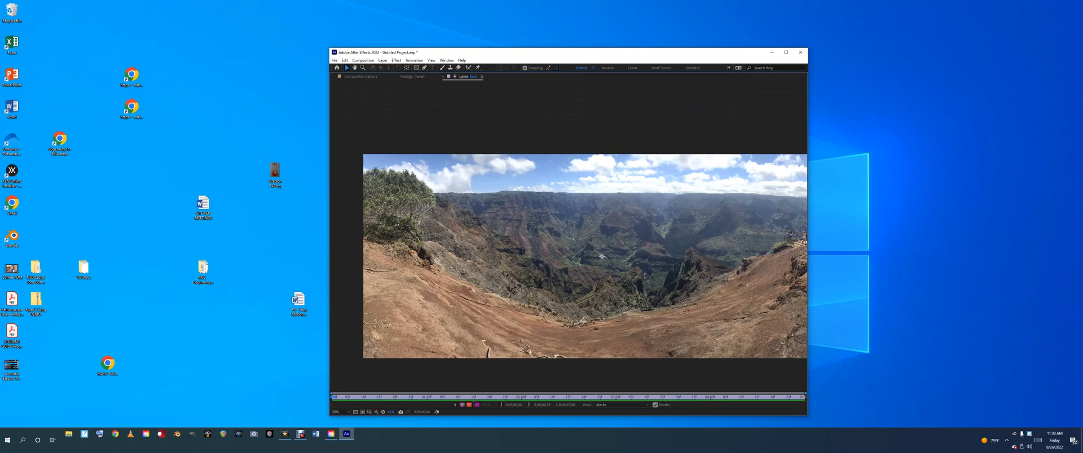
pyautogui.press('g')
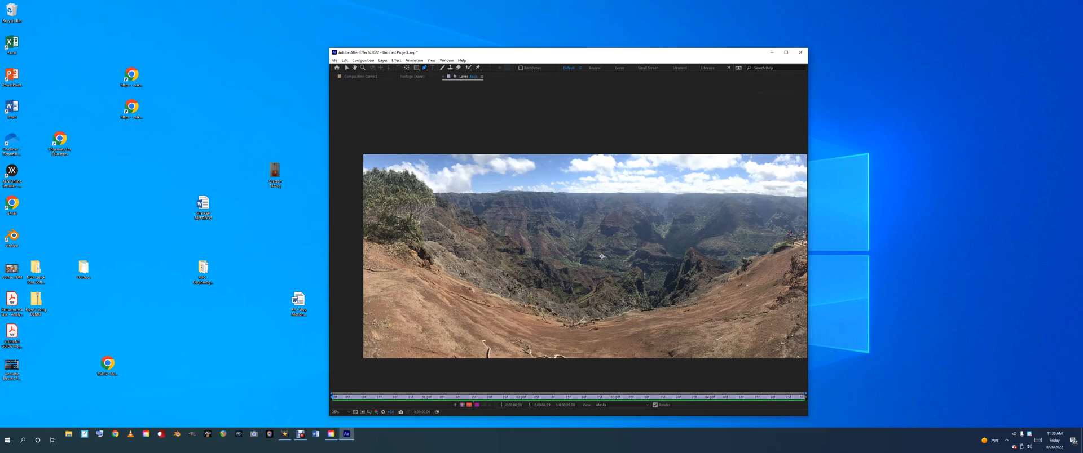
pyautogui.click(361, 173)
pyautogui.click(359, 158)
pyautogui.click(380, 145)
pyautogui.click(437, 147)
pyautogui.click(497, 146)
pyautogui.click(551, 150)
pyautogui.click(598, 150)
pyautogui.click(667, 147)
pyautogui.click(728, 147)
pyautogui.click(781, 146)
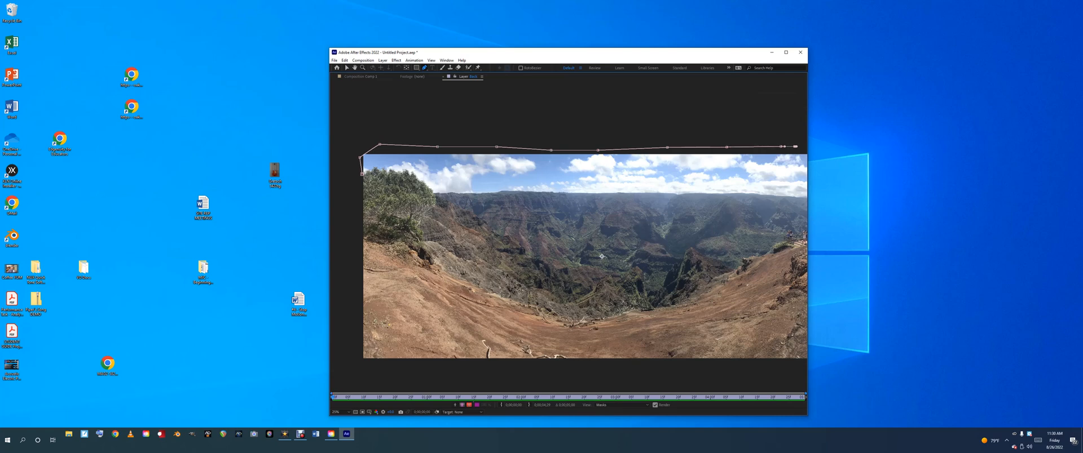
# - Continue the mask around the photo's upper-right corner and back along the ridge and tree outline, closing it to isolate the sky
pyautogui.press('space')
pyautogui.moveTo(795, 147); pyautogui.dragTo(605, 158)
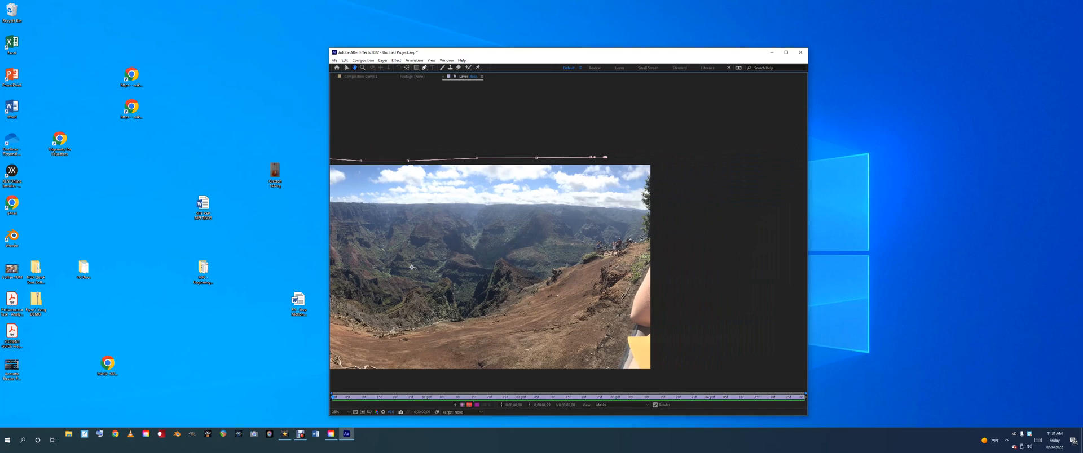
pyautogui.click(649, 155)
pyautogui.click(661, 163)
pyautogui.click(661, 202)
pyautogui.click(658, 210)
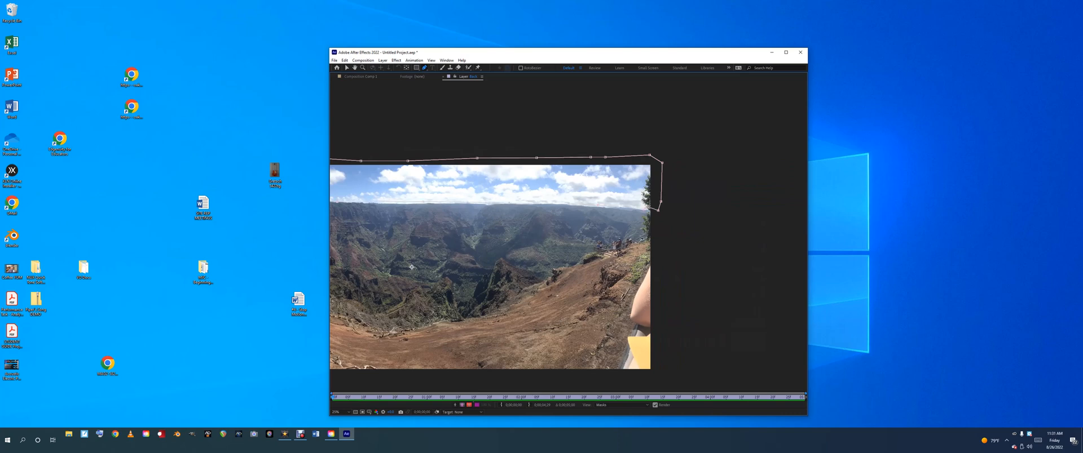
pyautogui.press('space')
pyautogui.moveTo(412, 267); pyautogui.dragTo(708, 269)
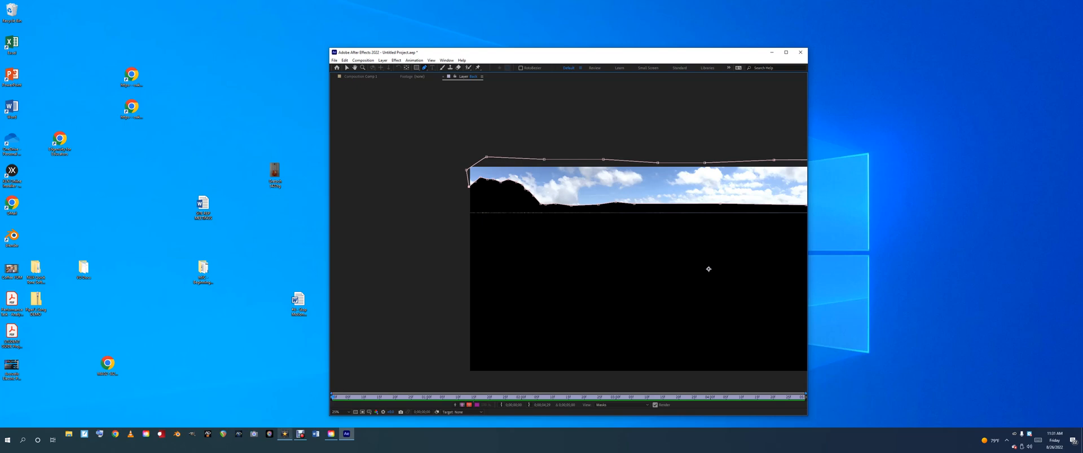
# - Minimize After Effects, launch Photoshop from Creative Cloud Desktop and dismiss the graphics processor compatibility check
pyautogui.click(300, 434)
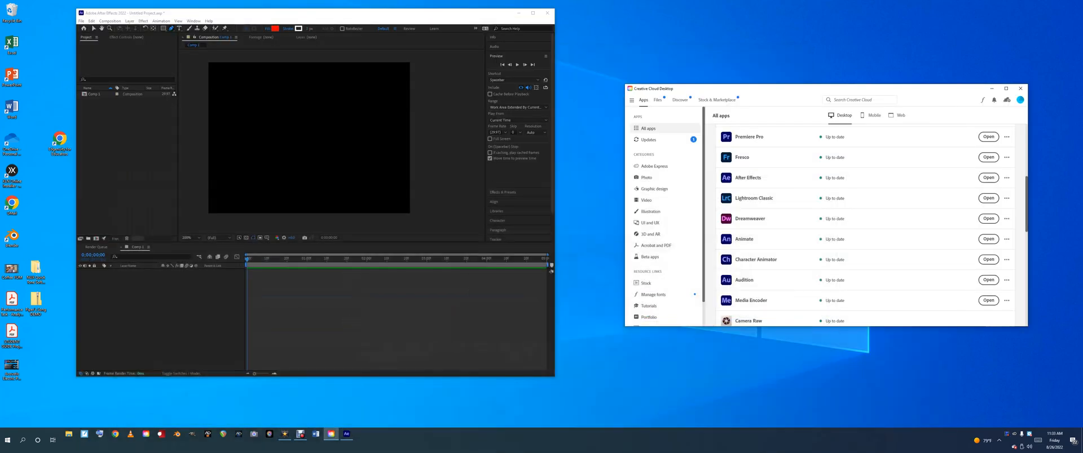
pyautogui.hotkey('alt', 'Tab')
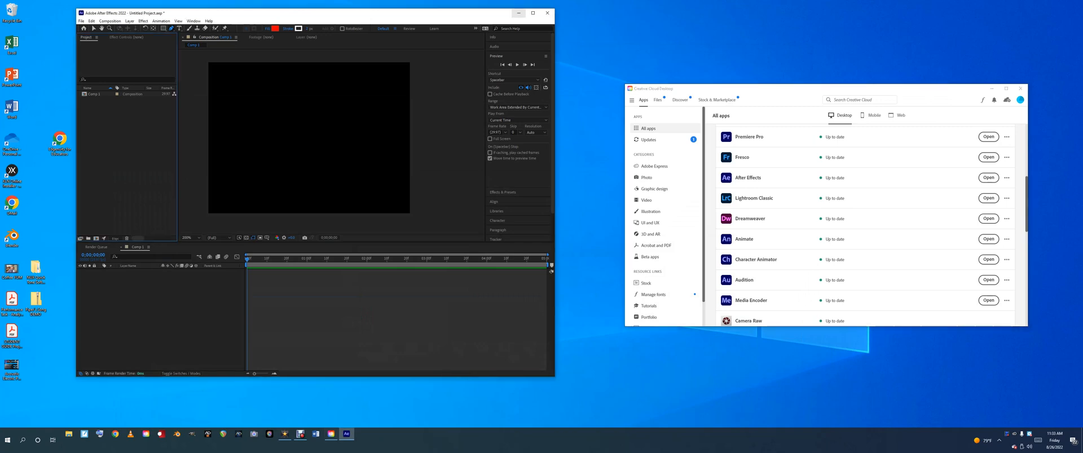
pyautogui.click(518, 12)
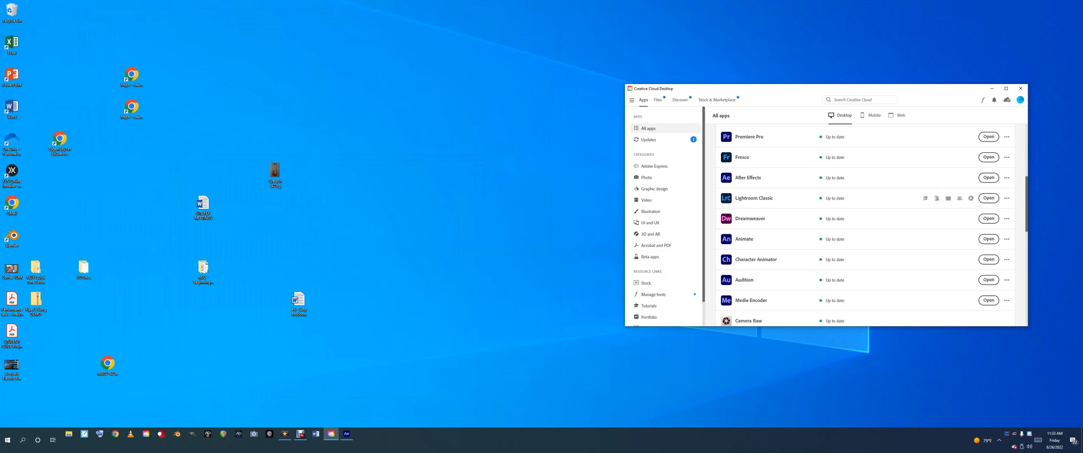
pyautogui.scroll(5, 865, 225)
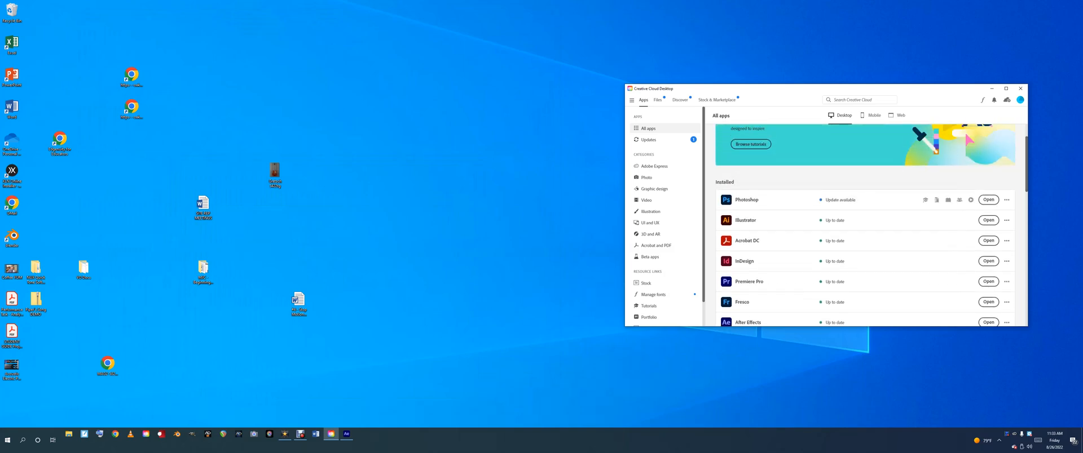
pyautogui.click(746, 200)
pyautogui.click(876, 234)
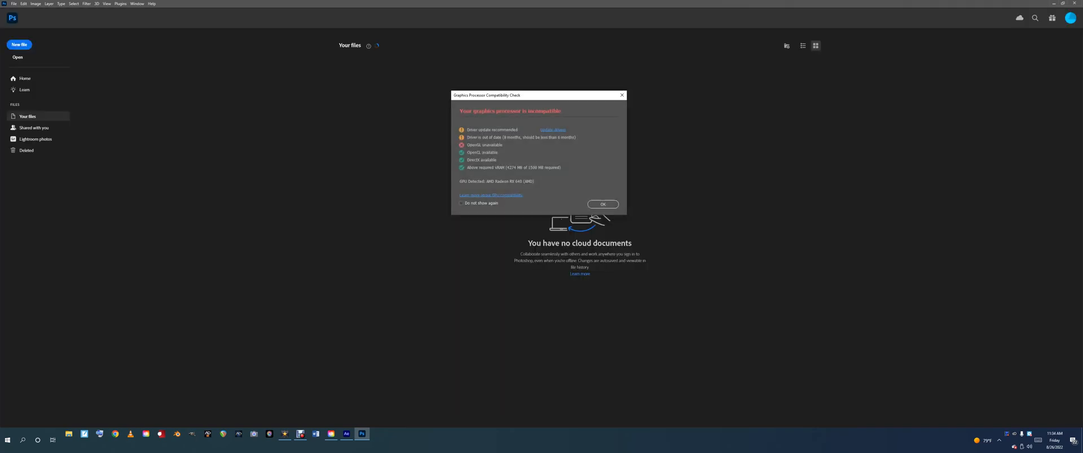
pyautogui.press('Return')
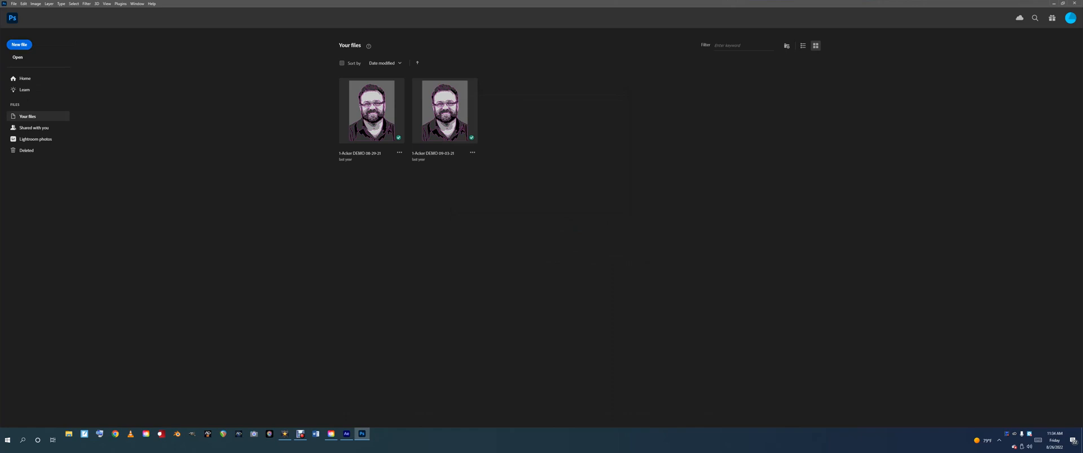
# - Create a new Photoshop document 320 pixels wide and 240 pixels high
pyautogui.click(20, 44)
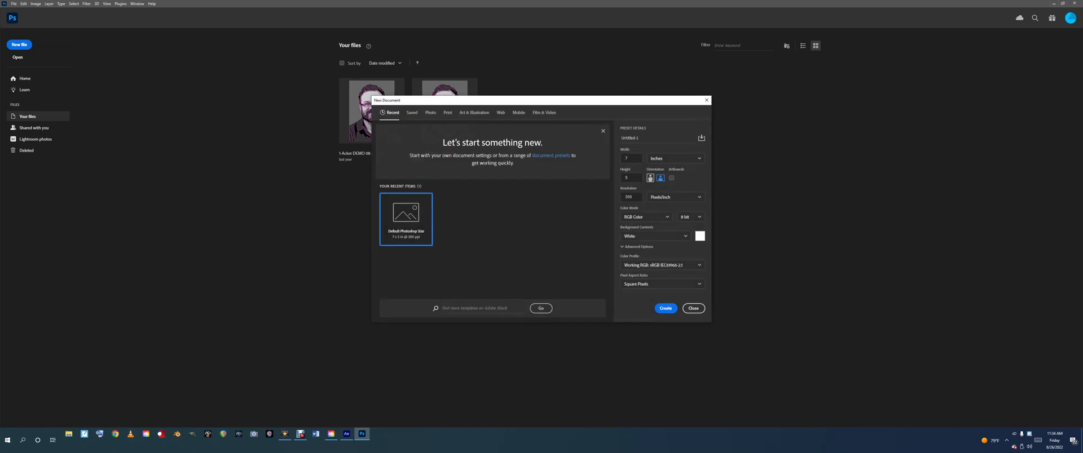
pyautogui.click(693, 308)
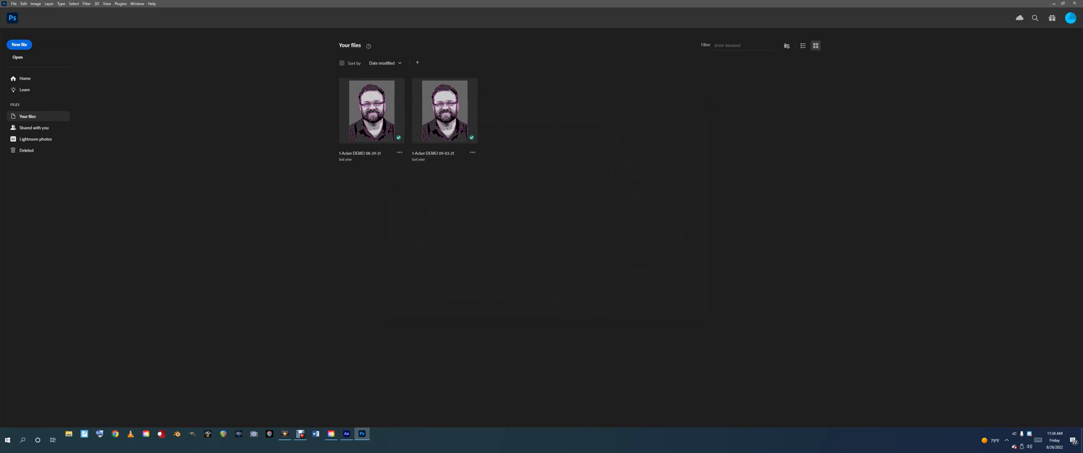
pyautogui.click(19, 44)
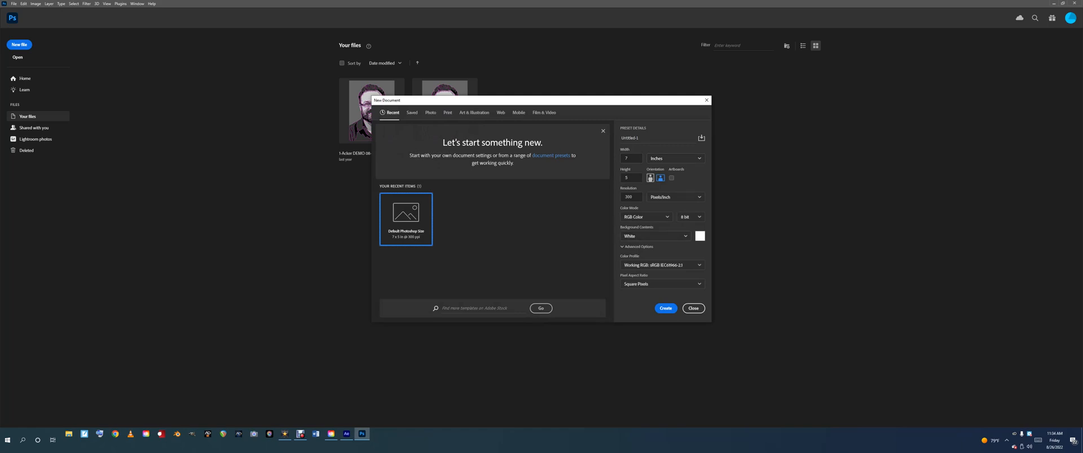
pyautogui.click(675, 158)
pyautogui.click(675, 168)
pyautogui.click(630, 159)
pyautogui.write('320')
pyautogui.press('Tab')
pyautogui.write('2')
pyautogui.press('Return')
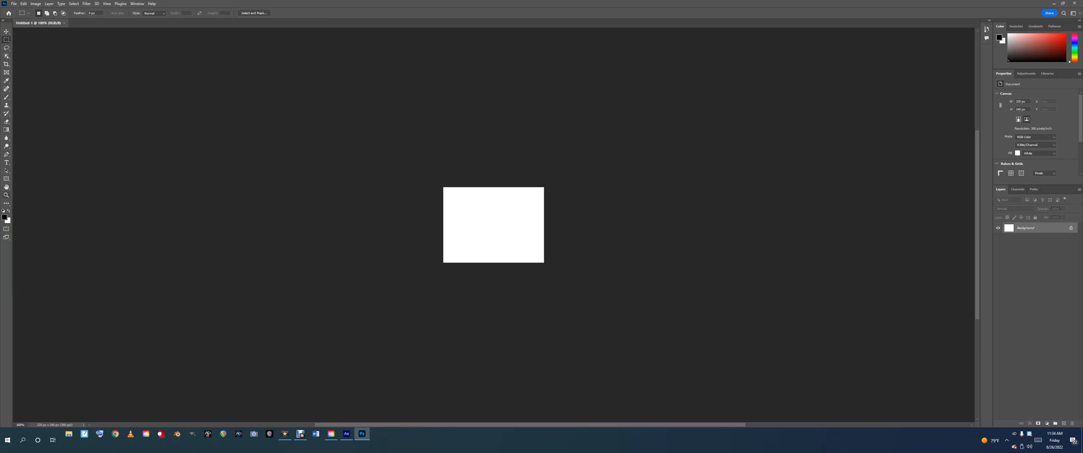
# - Magnify the blank canvas to 300% and move the Photoshop window aside to uncover the desktop folders
pyautogui.click(137, 3)
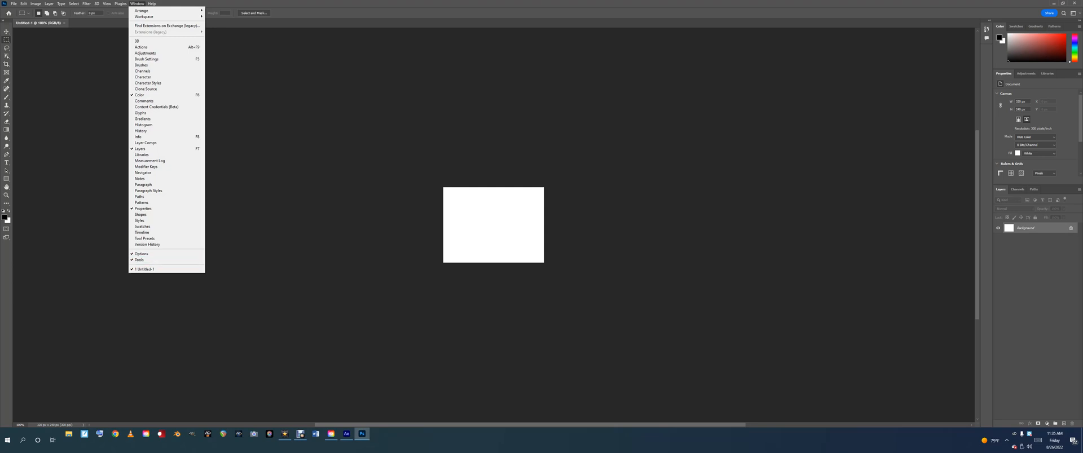
pyautogui.press('Escape')
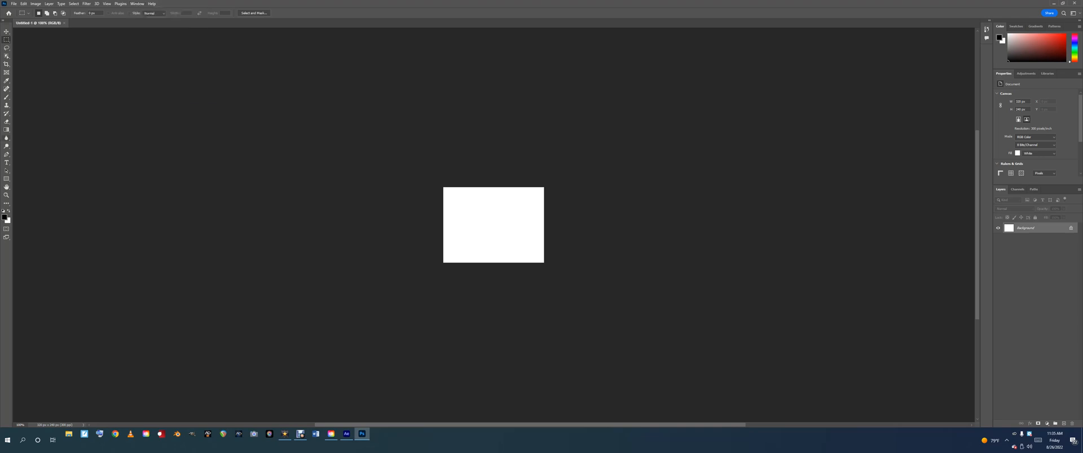
pyautogui.click(7, 195)
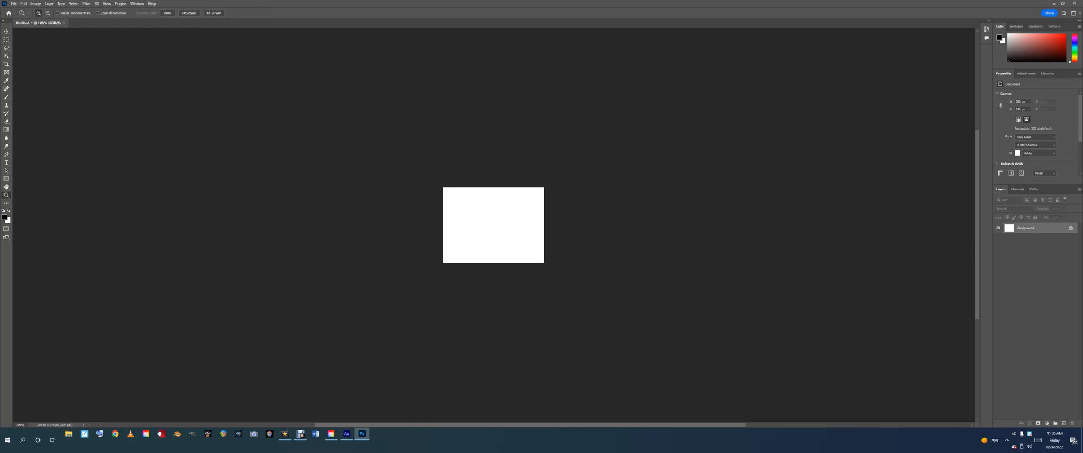
pyautogui.press('alt')
pyautogui.keyDown('alt'); pyautogui.click(482, 238); pyautogui.keyUp('alt')
pyautogui.keyDown('alt'); pyautogui.click(482, 238); pyautogui.keyUp('alt')
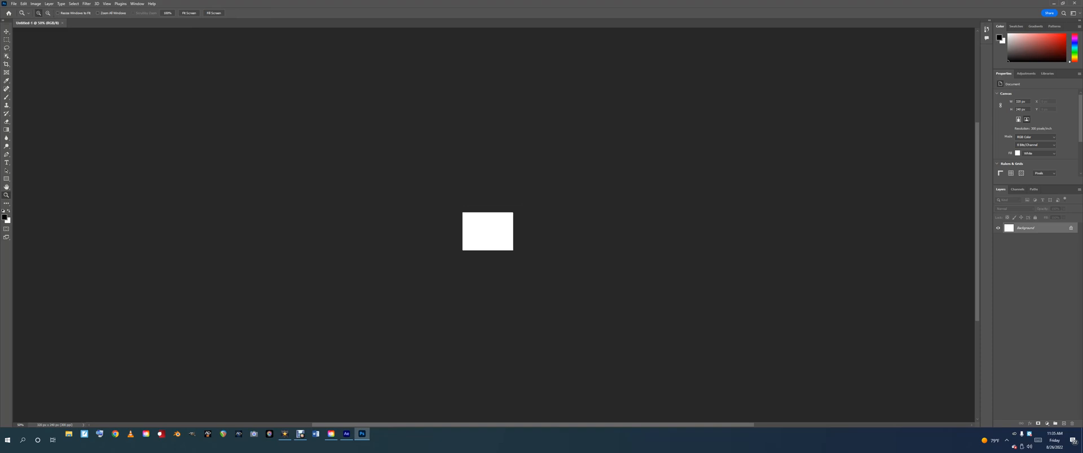
pyautogui.click(481, 238)
pyautogui.click(481, 238)
pyautogui.click(482, 238)
pyautogui.click(481, 238)
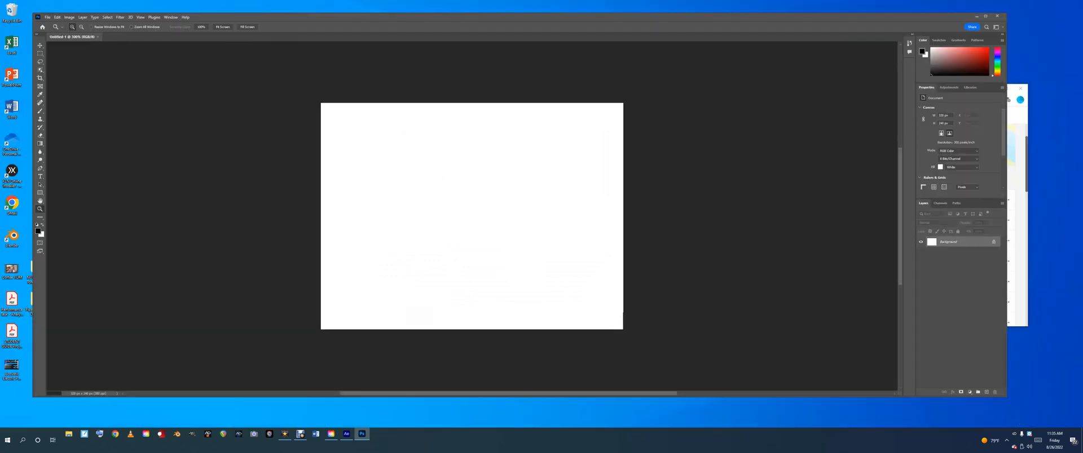
pyautogui.moveTo(810, 16); pyautogui.dragTo(1038, 31)
# - Place IMG_1317 from the AE 4 folder of MSC - Beginning After Effects into the document and put the folder window away
pyautogui.doubleClick(203, 270)
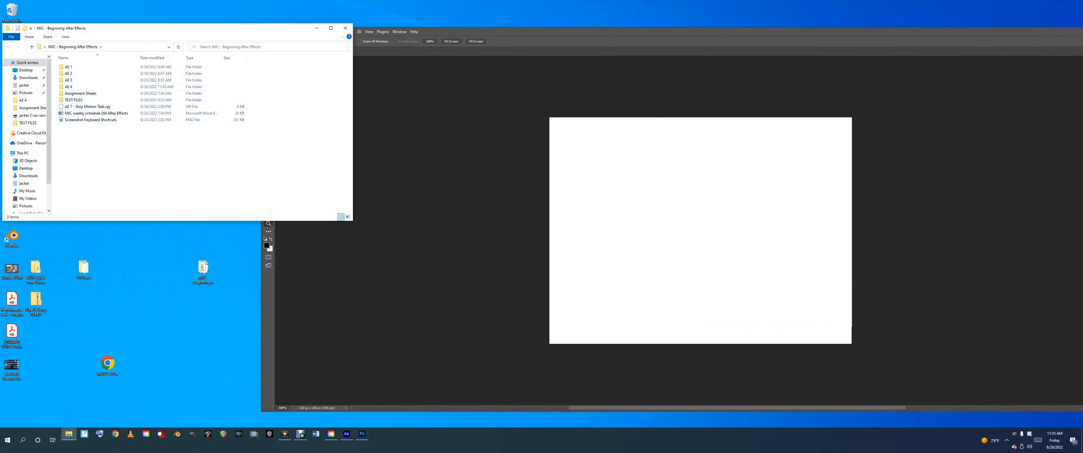
pyautogui.doubleClick(73, 86)
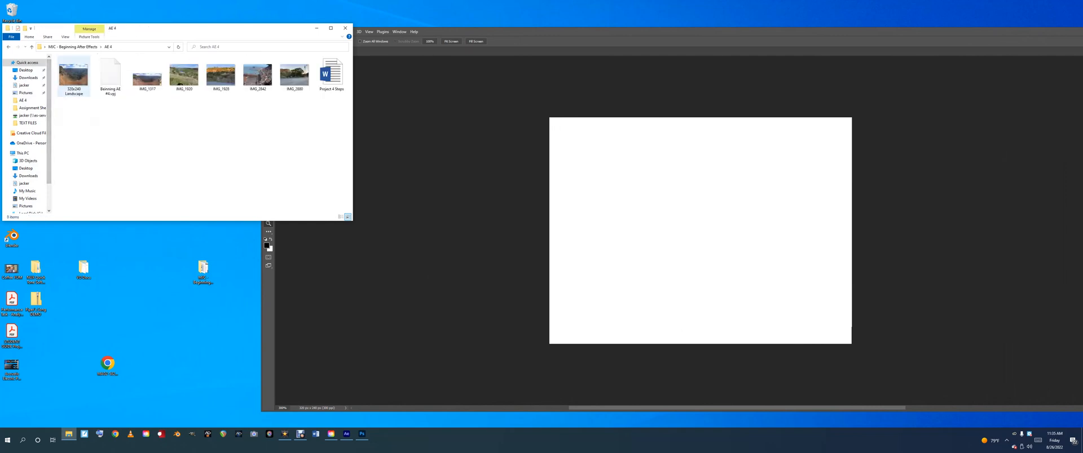
pyautogui.moveTo(147, 76); pyautogui.dragTo(671, 245)
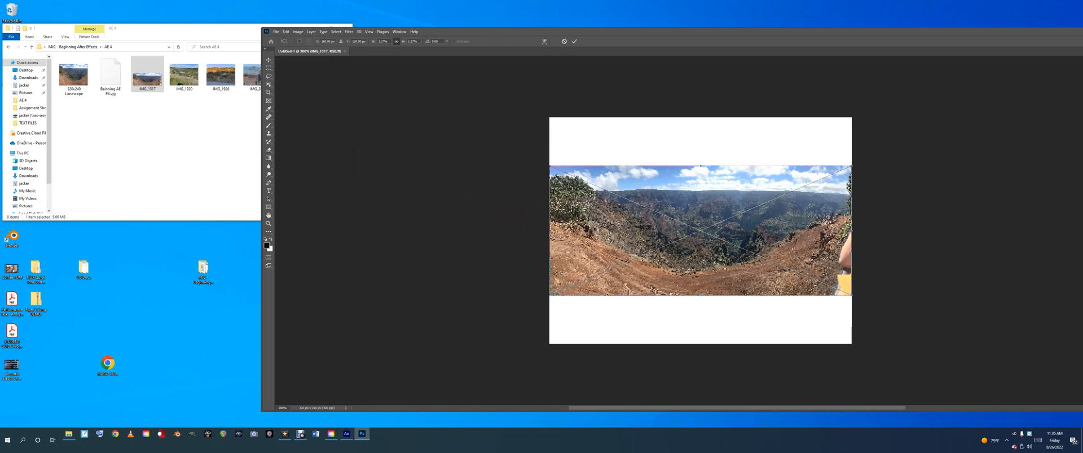
pyautogui.moveTo(198, 28); pyautogui.dragTo(167, 39)
pyautogui.click(315, 40)
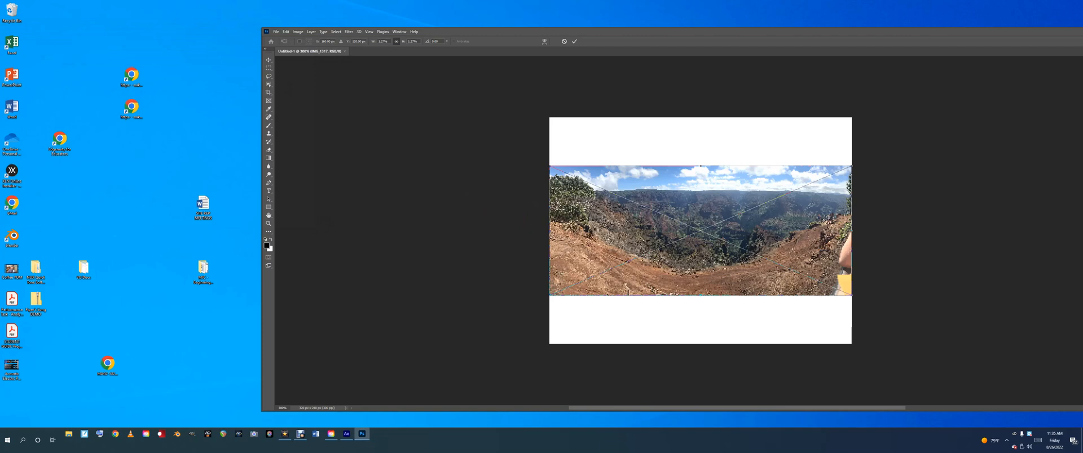
# - Enlarge the placed panorama proportionally to cover the canvas height, commit it, and slide the layer until its right end fills the canvas
pyautogui.moveTo(549, 166); pyautogui.dragTo(414, 108)
pyautogui.moveTo(642, 204); pyautogui.dragTo(760, 231)
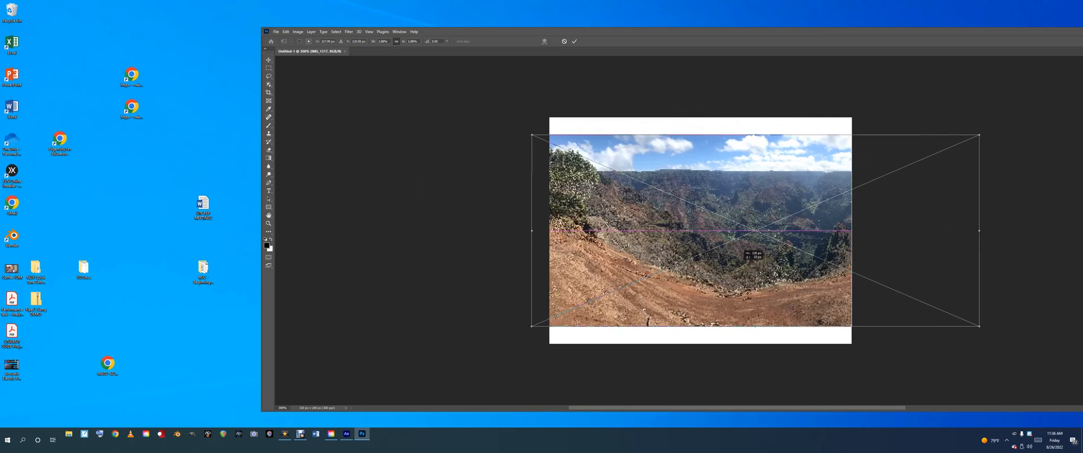
pyautogui.moveTo(532, 135); pyautogui.dragTo(437, 94)
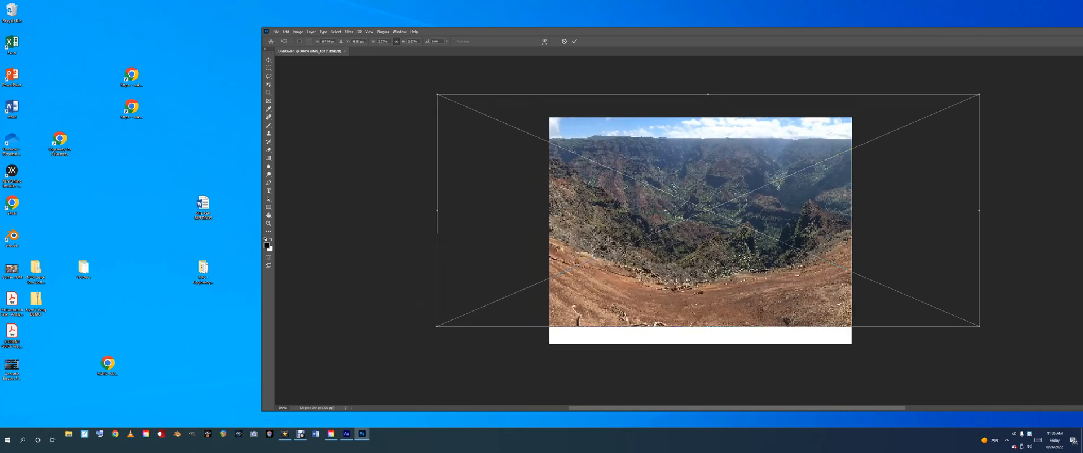
pyautogui.moveTo(654, 256); pyautogui.dragTo(772, 286)
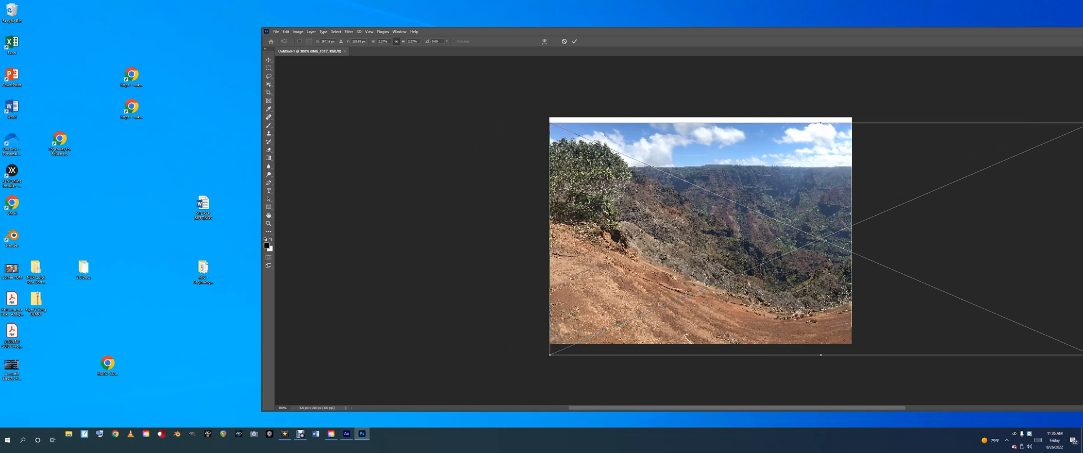
pyautogui.press('Return')
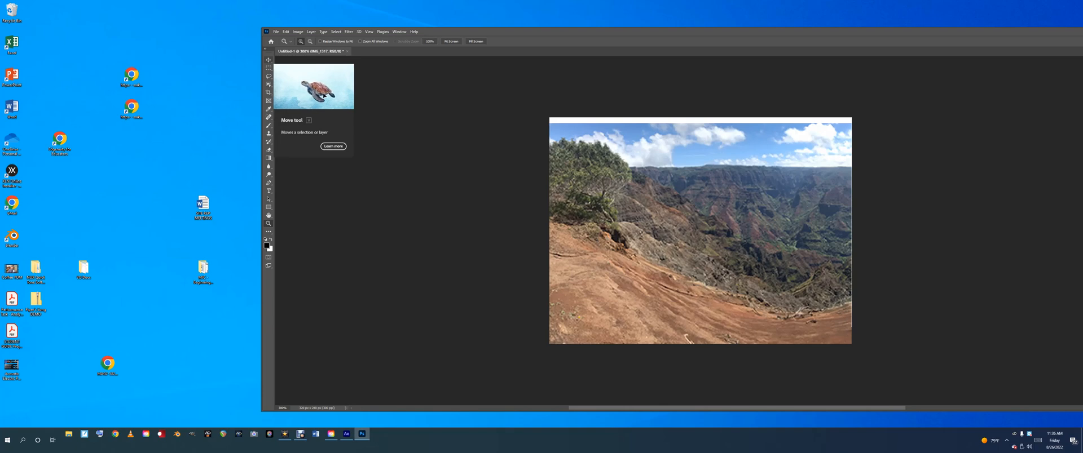
pyautogui.click(269, 60)
pyautogui.moveTo(612, 182); pyautogui.dragTo(389, 169)
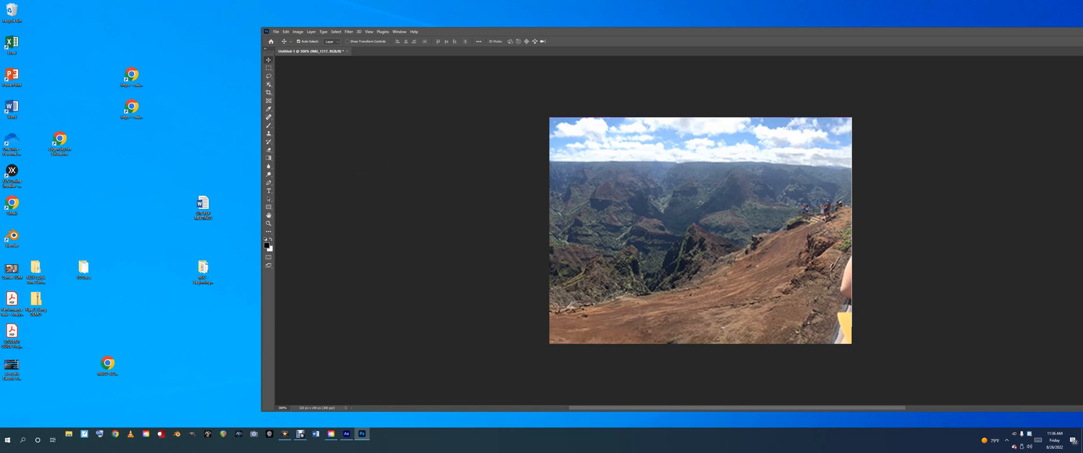
# - Reposition the panorama layer so the tree, canyon and red slope near its left end fill the canvas
pyautogui.moveTo(650, 264); pyautogui.dragTo(838, 264)
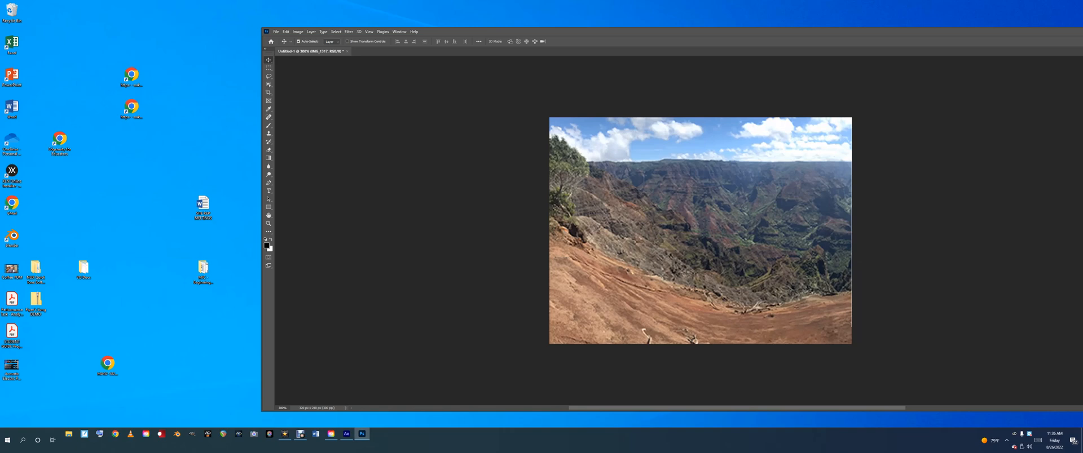
pyautogui.moveTo(771, 302)
pyautogui.mouseDown()
pyautogui.moveTo(772, 286)
pyautogui.moveTo(771, 296)
pyautogui.mouseUp()
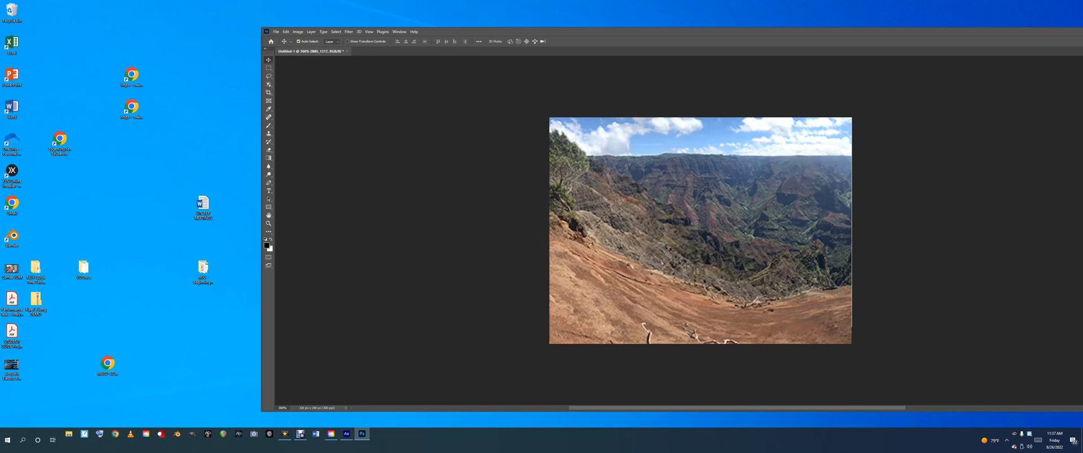
pyautogui.moveTo(602, 271); pyautogui.dragTo(634, 275)
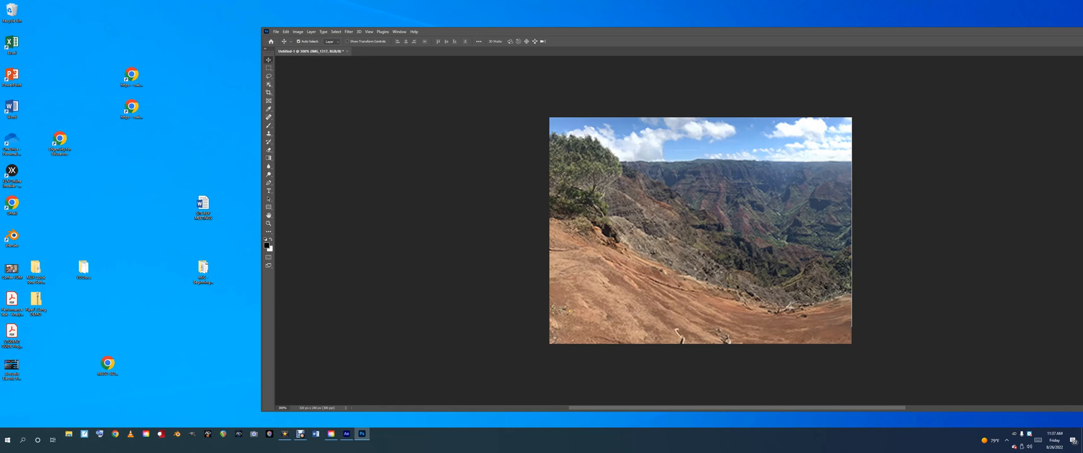
# - Check the image size of the document with its dimensions shown in pixels
pyautogui.moveTo(667, 31); pyautogui.dragTo(592, 22)
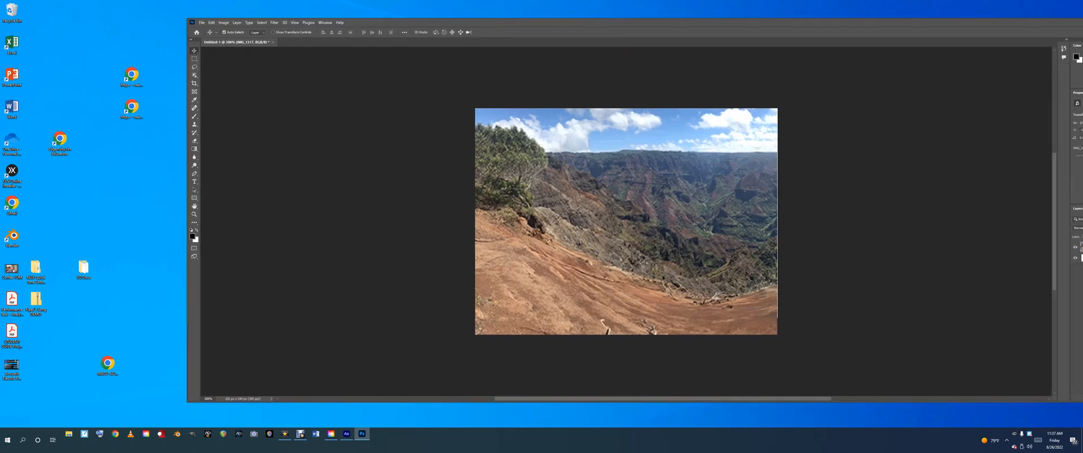
pyautogui.click(223, 22)
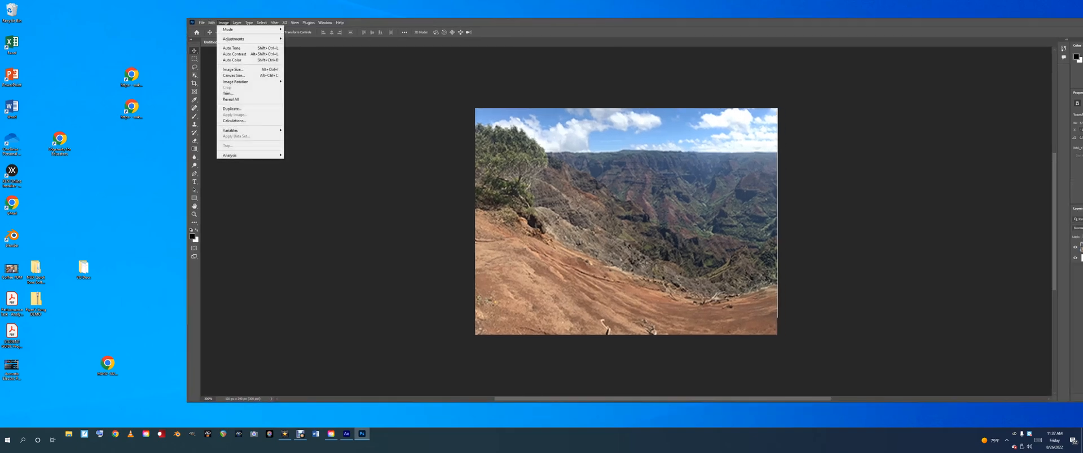
pyautogui.click(233, 70)
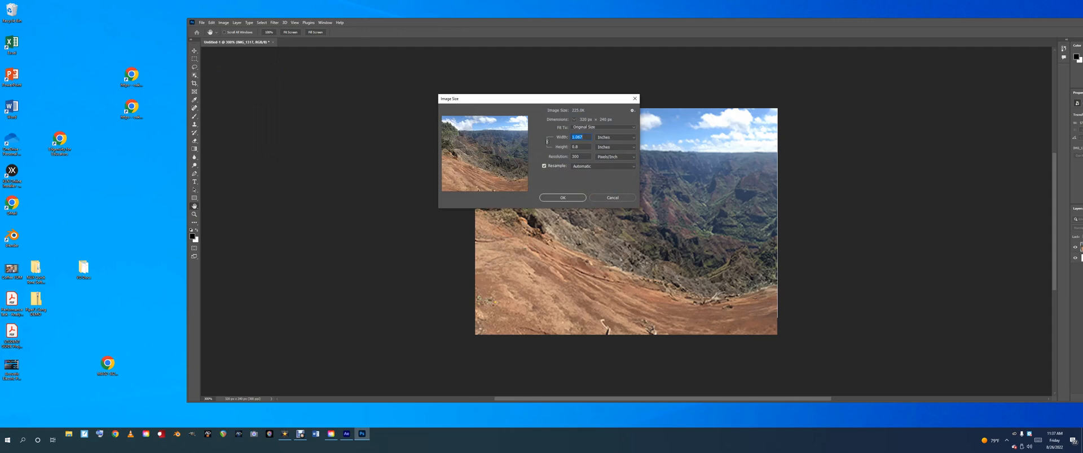
pyautogui.click(615, 137)
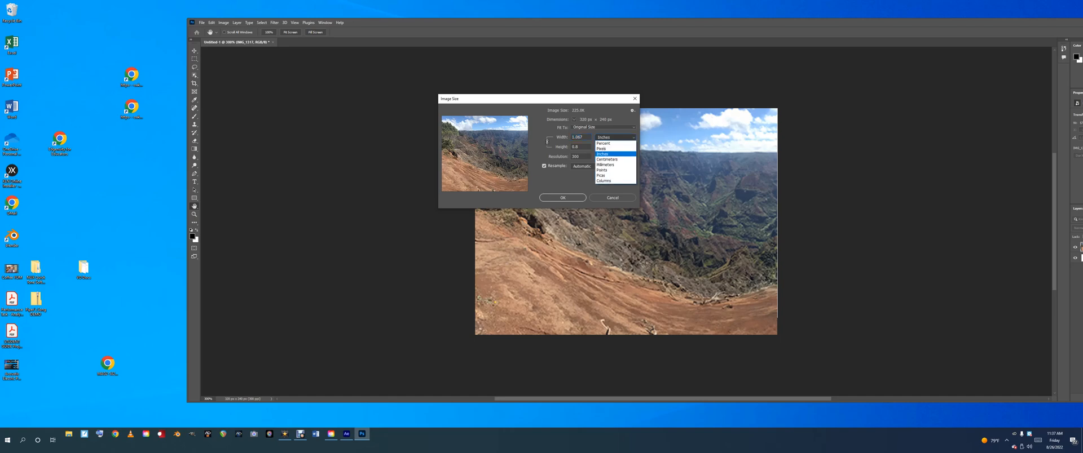
pyautogui.click(606, 148)
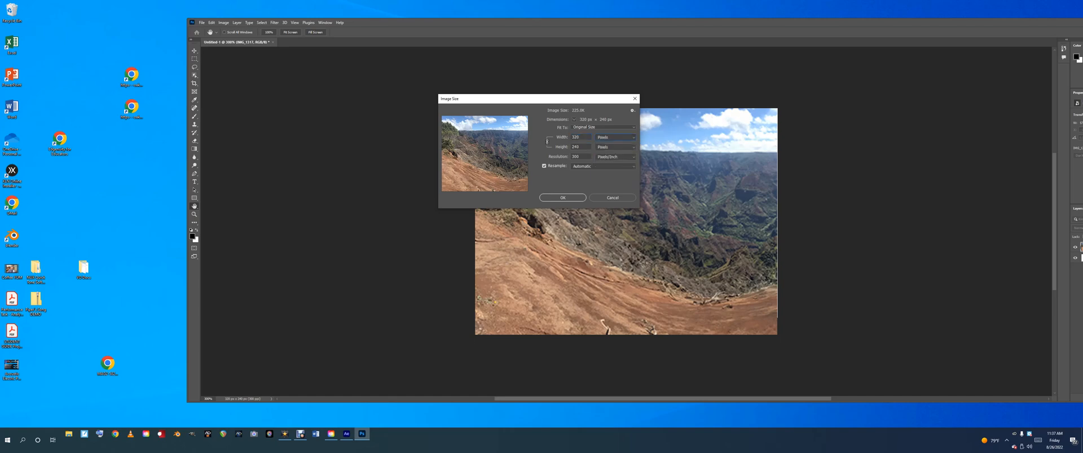
pyautogui.click(562, 197)
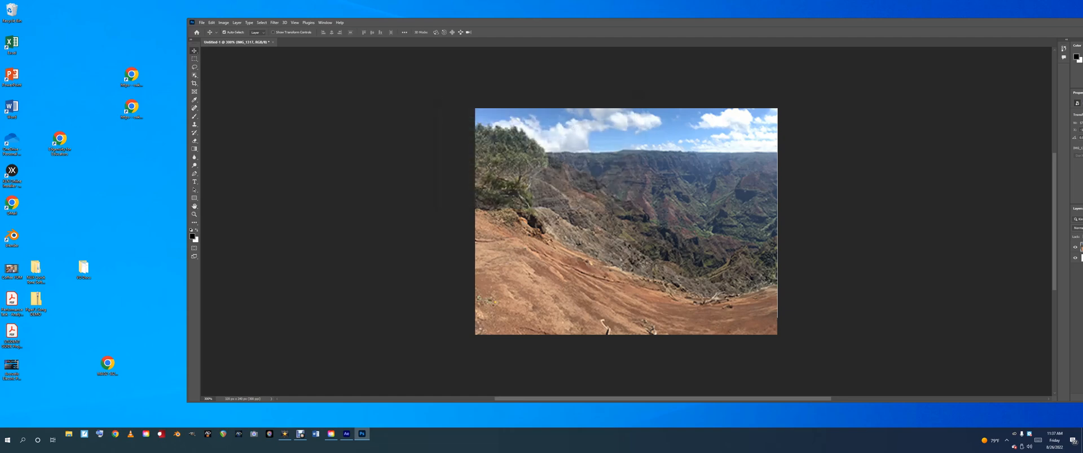
# - Bring the side panels into view, hide and redisplay the Layers panel, and widen the panel columns
pyautogui.moveTo(856, 26); pyautogui.dragTo(720, 20)
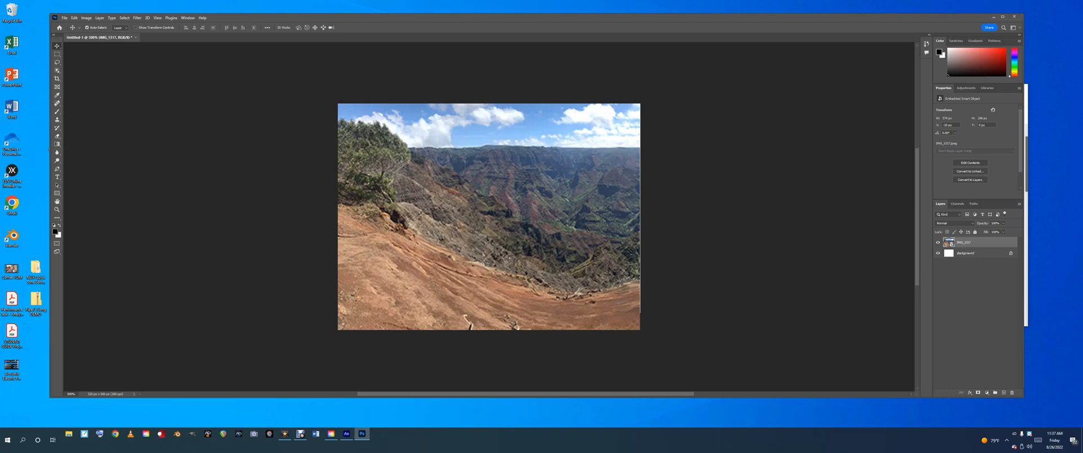
pyautogui.click(187, 18)
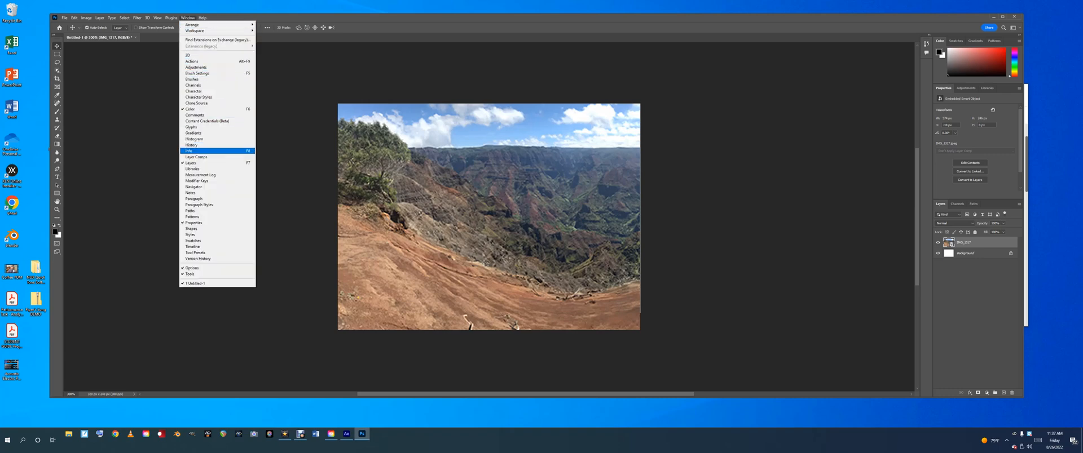
pyautogui.click(191, 162)
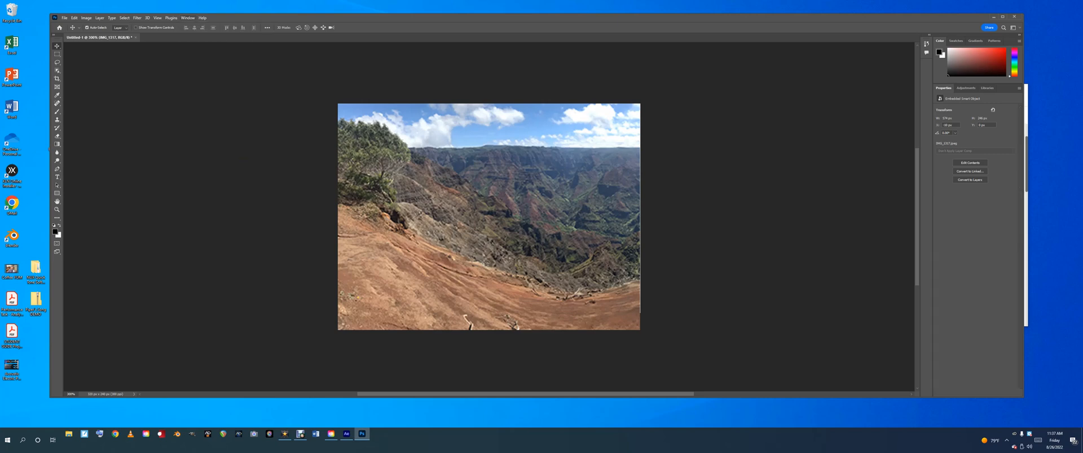
pyautogui.click(187, 18)
pyautogui.click(217, 163)
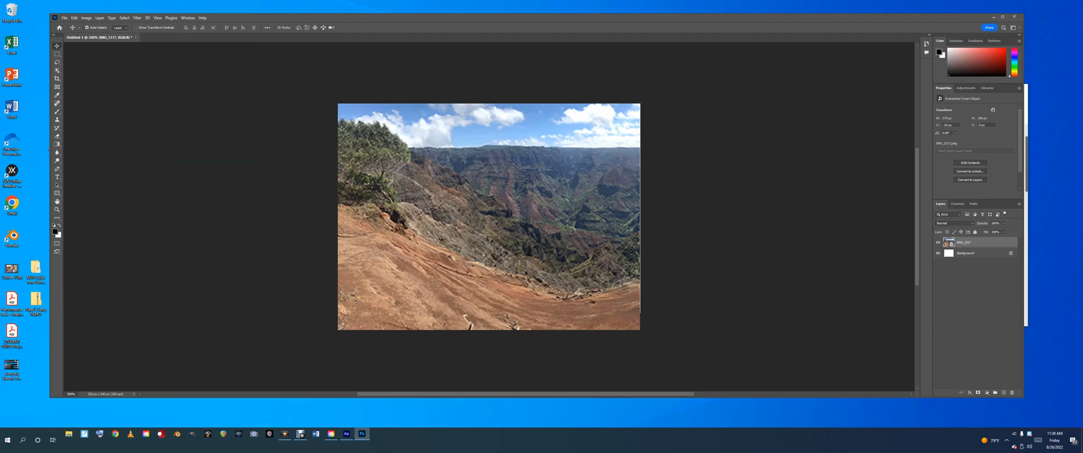
pyautogui.moveTo(919, 220); pyautogui.dragTo(861, 220)
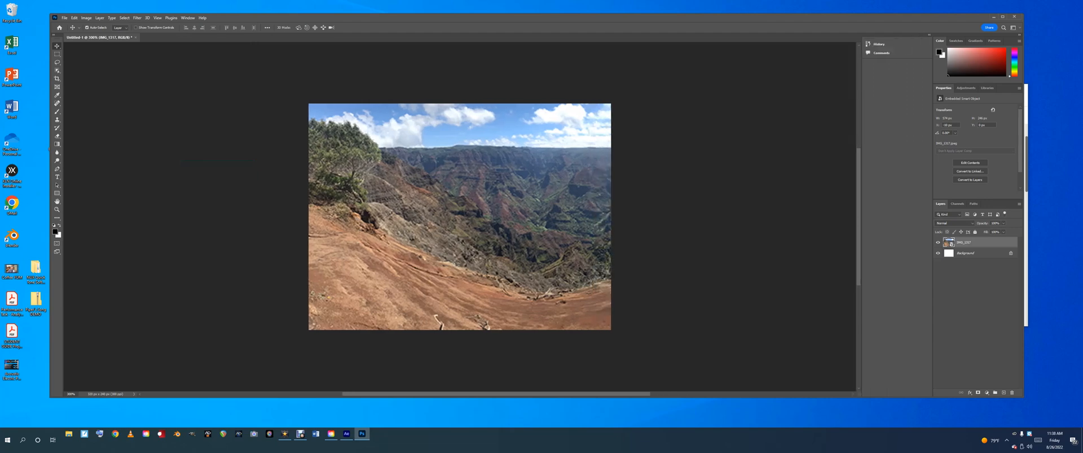
pyautogui.moveTo(932, 220); pyautogui.dragTo(811, 220)
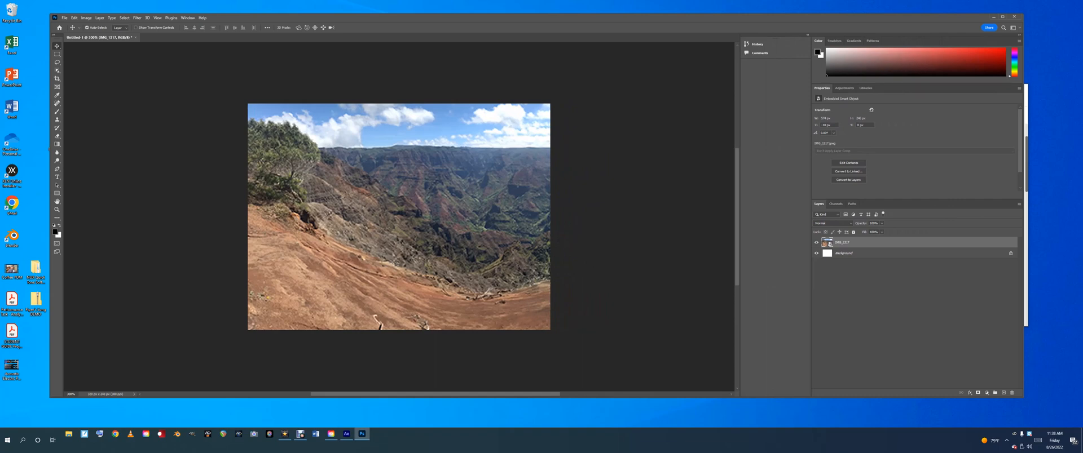
pyautogui.click(816, 242)
pyautogui.rightClick(843, 243)
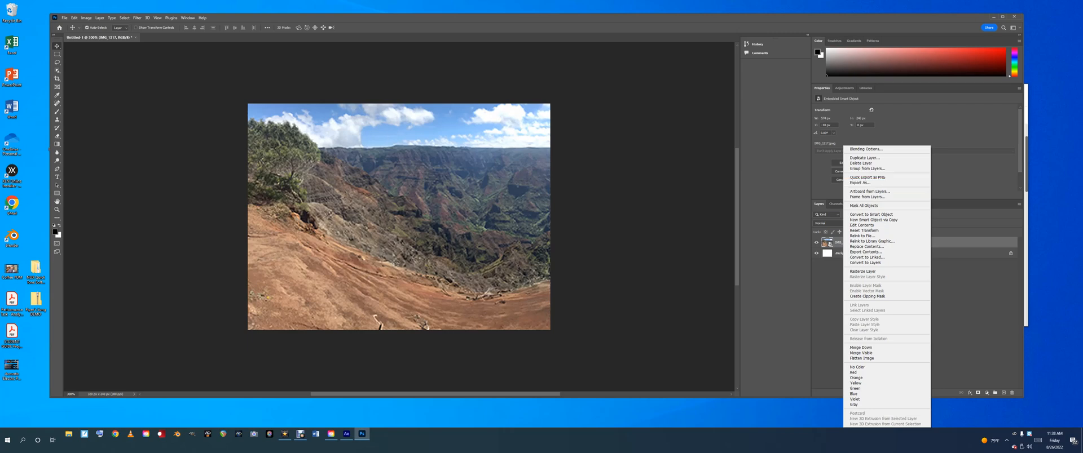
pyautogui.click(860, 183)
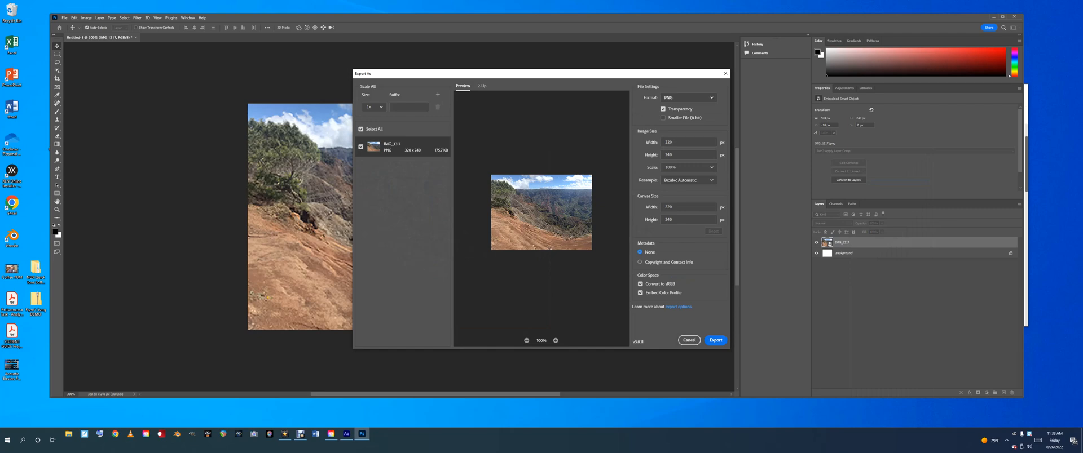
pyautogui.click(688, 98)
pyautogui.click(687, 120)
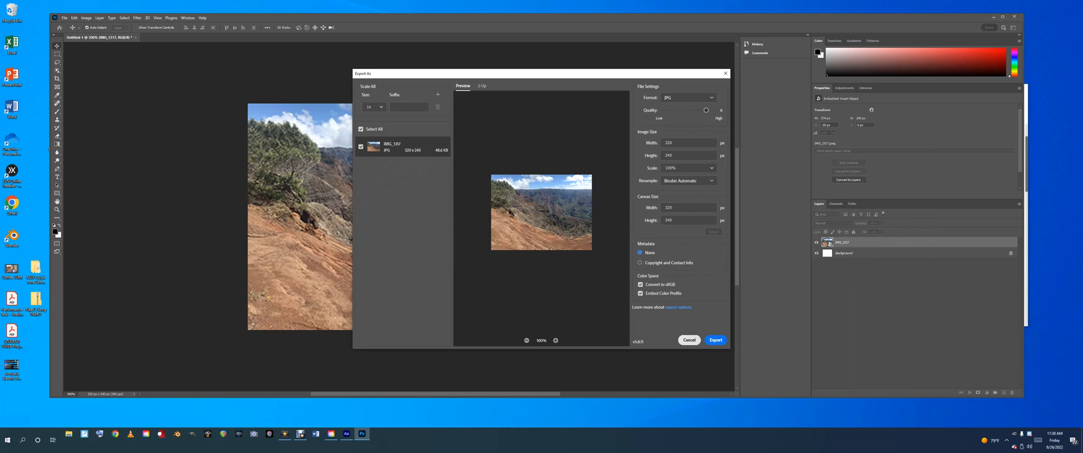
pyautogui.click(689, 340)
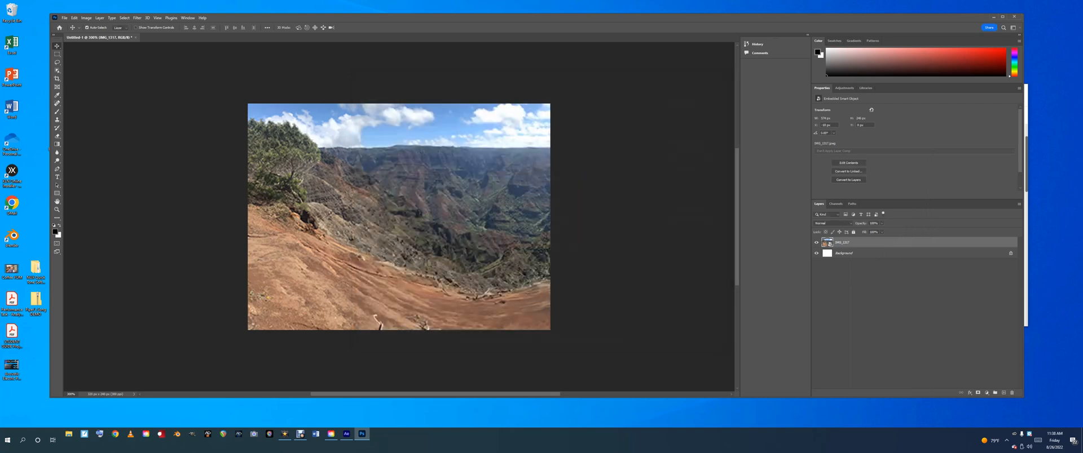
# - Quick-export the IMG_1317 layer as a PNG named Resized Landscape 320x240 in the AE 4 folder, and quit Photoshop without saving
pyautogui.rightClick(843, 242)
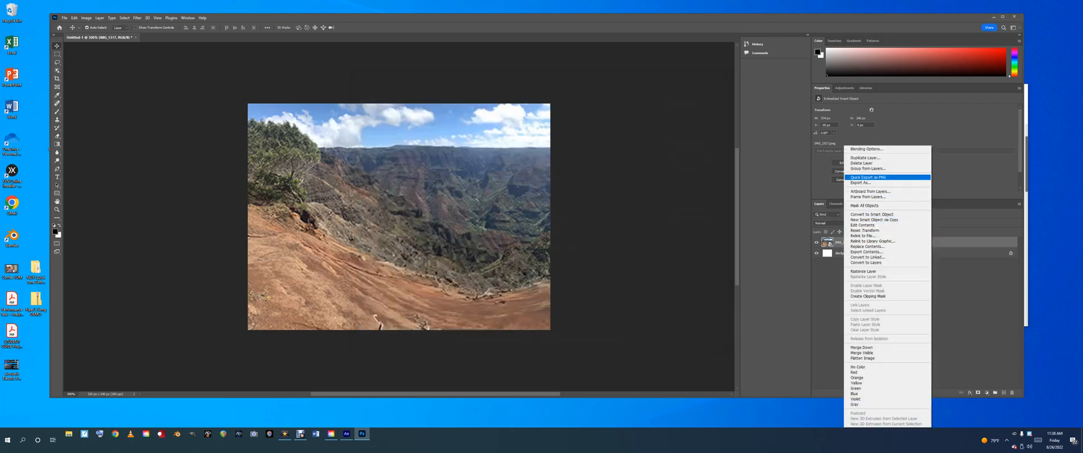
pyautogui.click(869, 177)
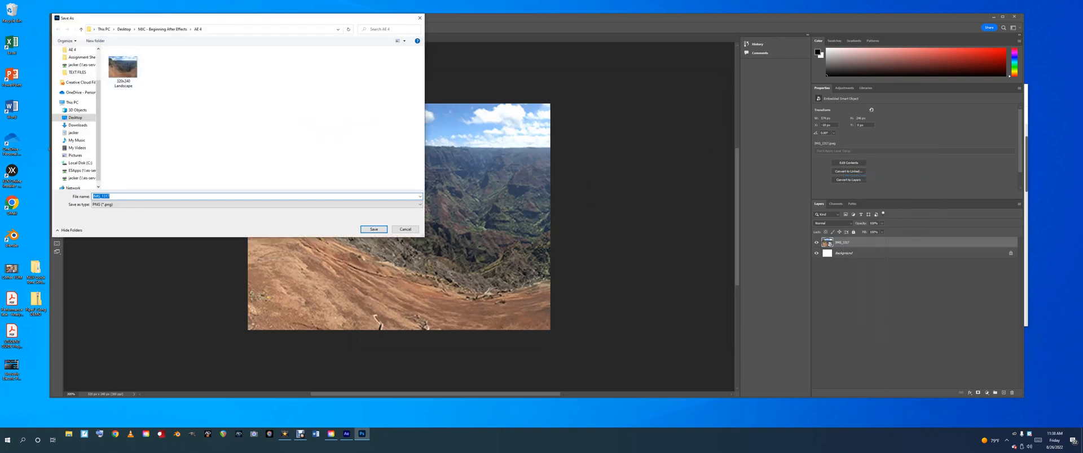
pyautogui.write('Resized Landscape 320x240')
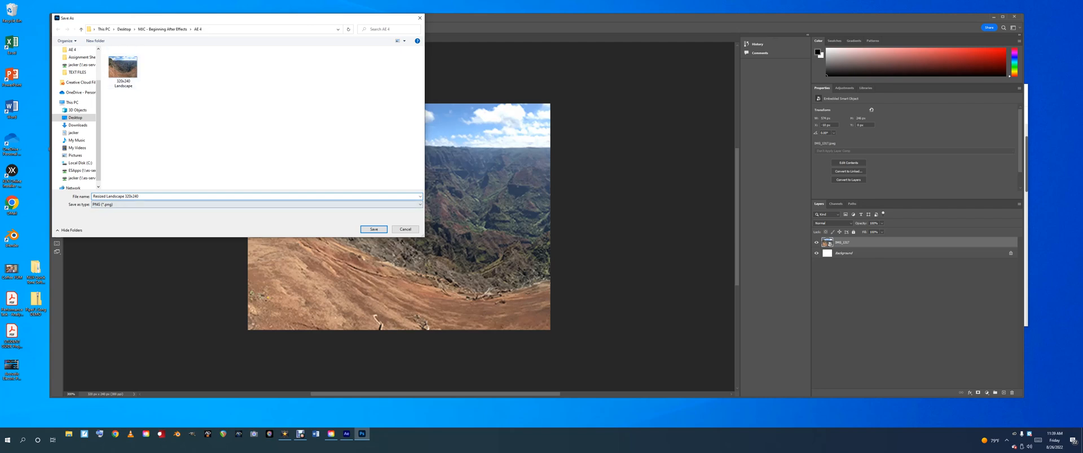
pyautogui.click(373, 229)
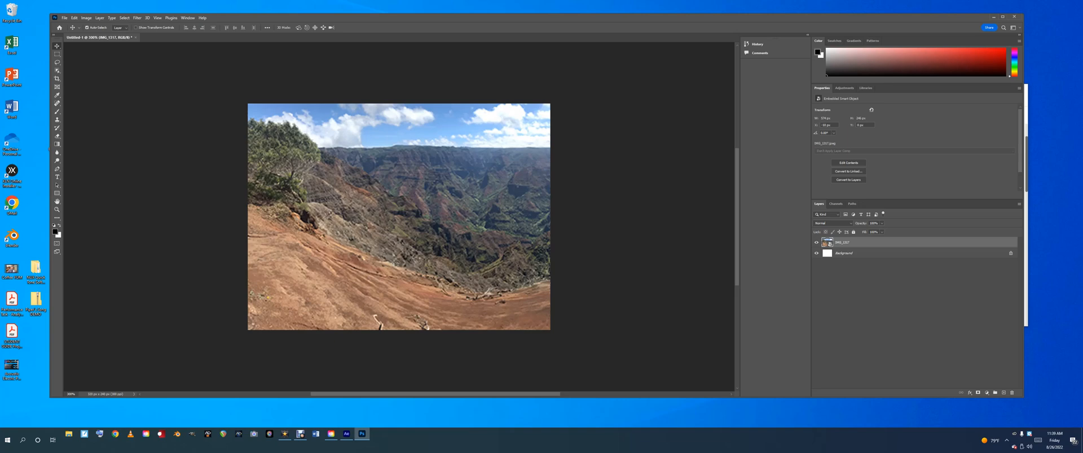
pyautogui.click(1013, 16)
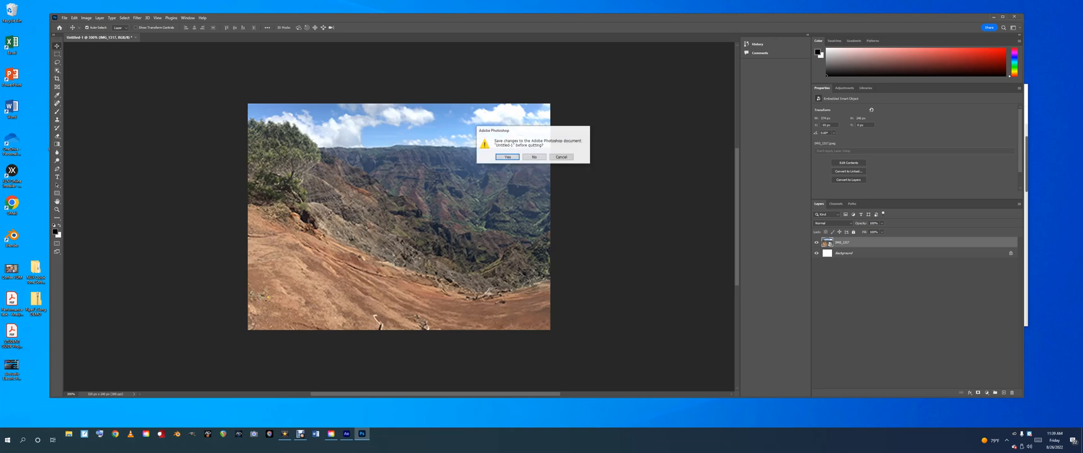
pyautogui.click(534, 156)
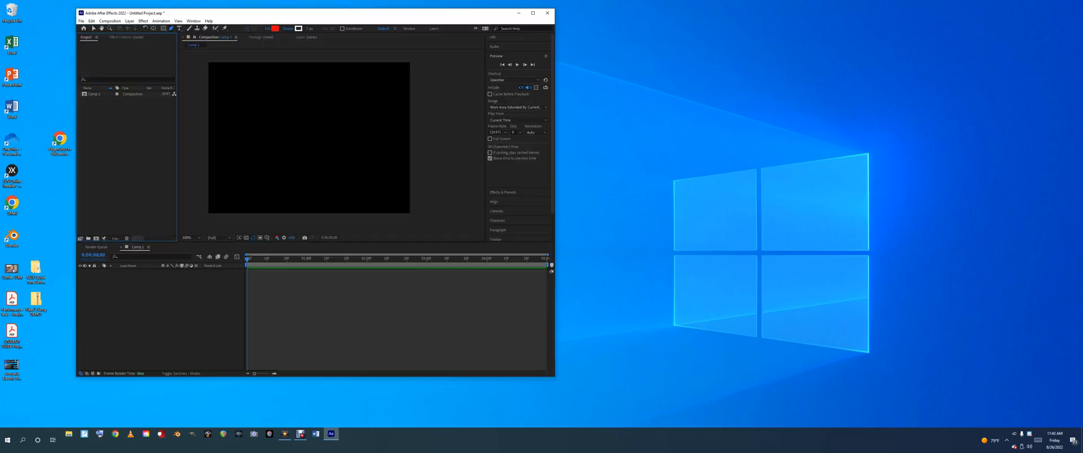
# - Switch to After Effects, bring Resized Landscape 320x240 from the AE 4 folder into Comp 1, and close the folder window
pyautogui.moveTo(206, 13); pyautogui.dragTo(378, 12)
pyautogui.moveTo(203, 266); pyautogui.dragTo(107, 204)
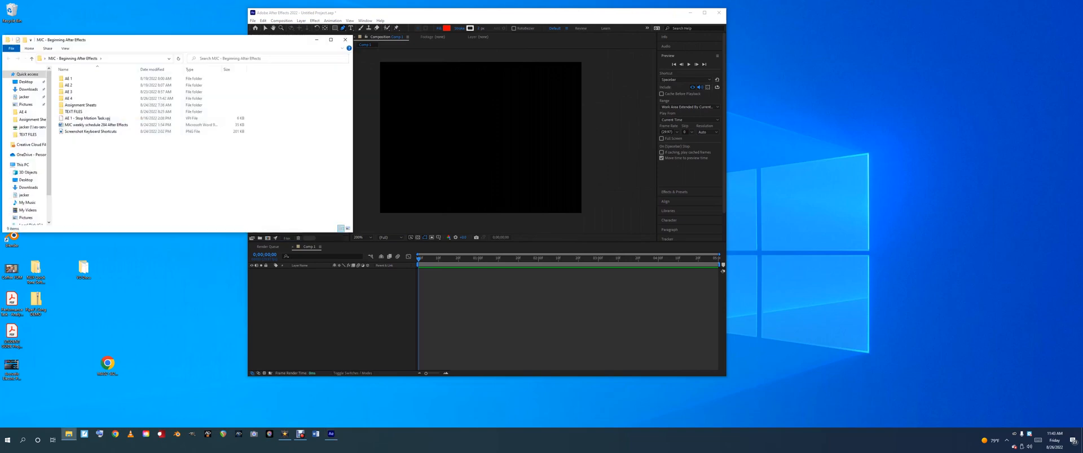
pyautogui.doubleClick(68, 98)
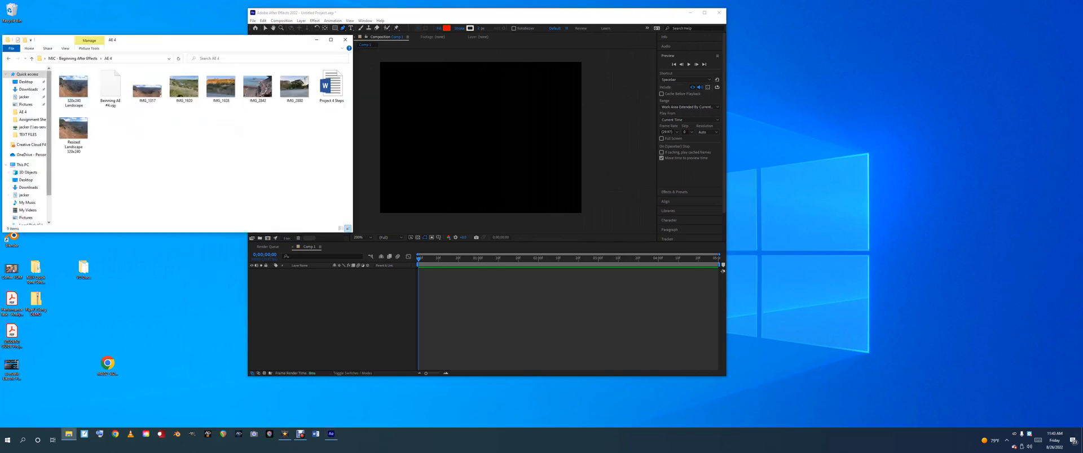
pyautogui.moveTo(189, 44); pyautogui.dragTo(155, 33)
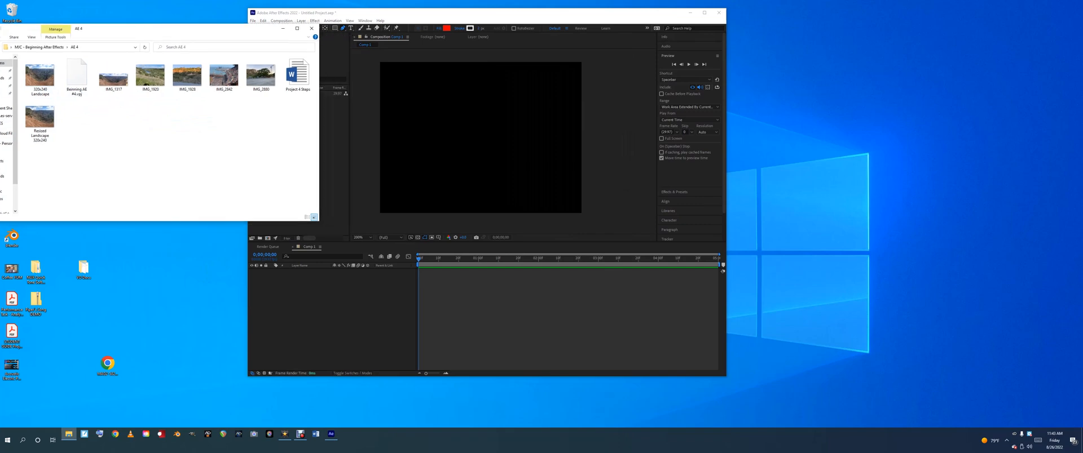
pyautogui.moveTo(40, 117); pyautogui.dragTo(487, 153)
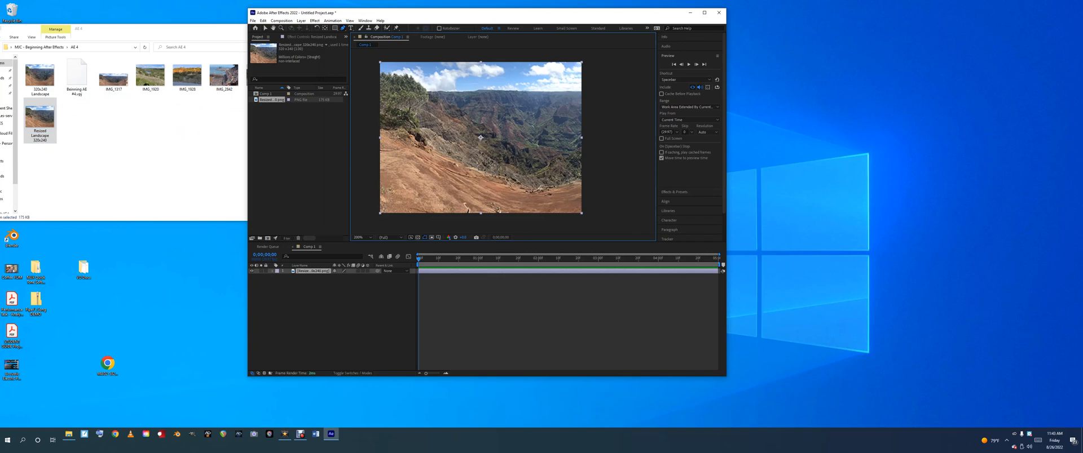
pyautogui.moveTo(128, 35); pyautogui.dragTo(95, 44)
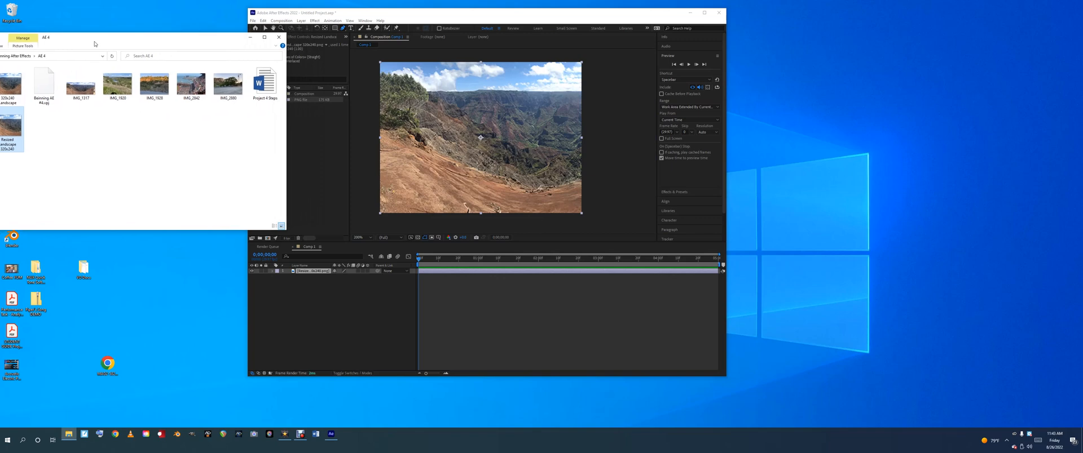
pyautogui.click(278, 36)
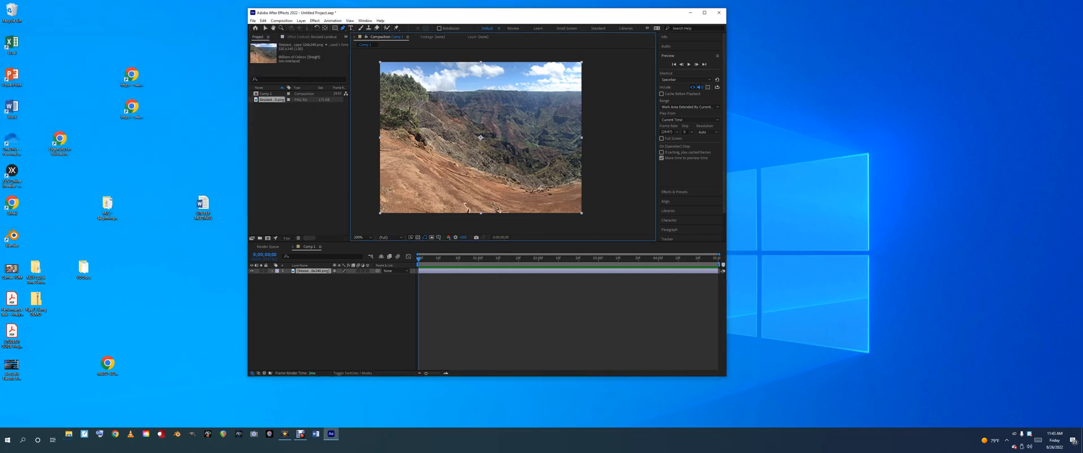
# - Duplicate the Resized Landscape layer once in Comp 1
pyautogui.press('\\')
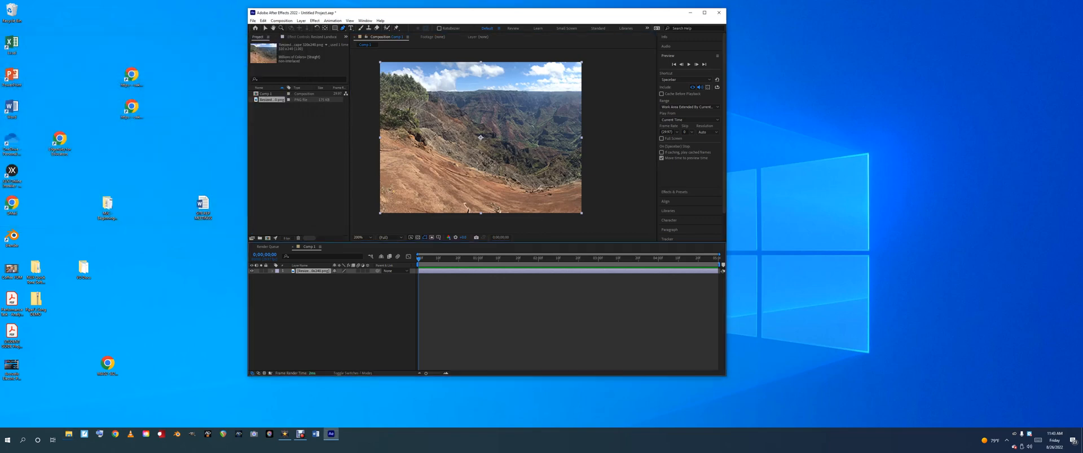
pyautogui.rightClick(308, 271)
pyautogui.press('Escape')
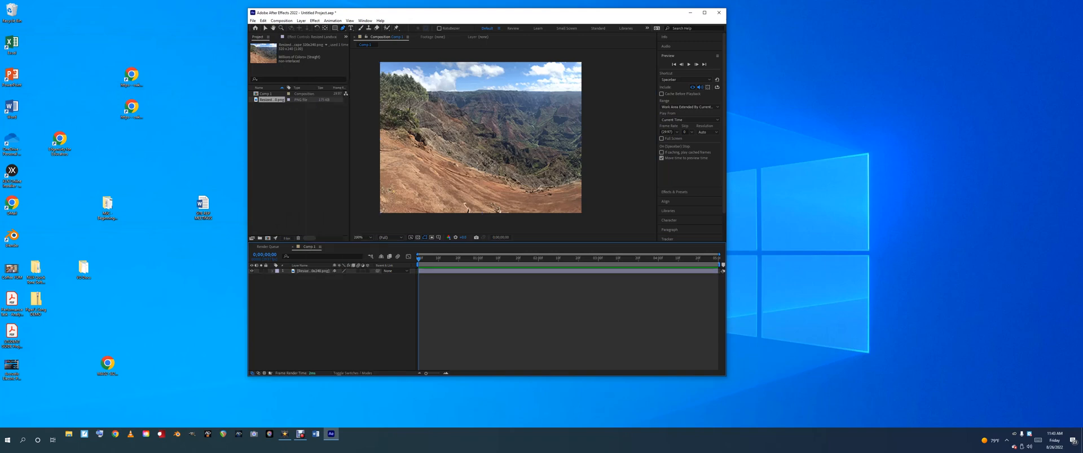
pyautogui.click(312, 271)
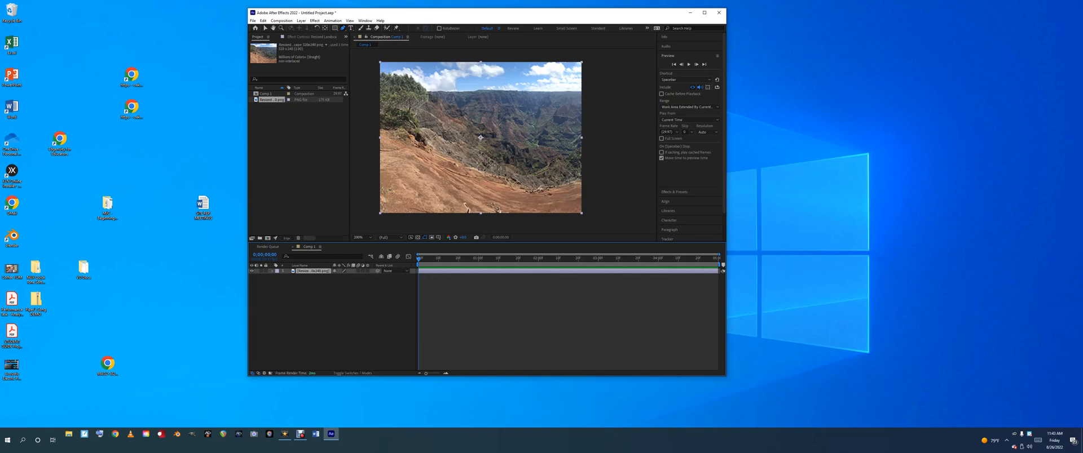
pyautogui.hotkey('ctrl', 'd')
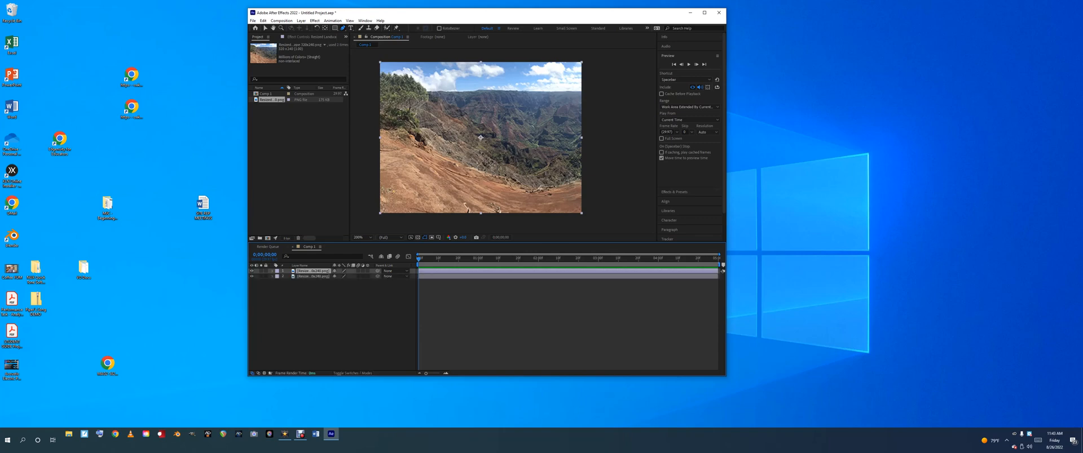
# - Duplicate the Resized Landscape layer once more in Comp 1 and rename the uppermost of the three layers Back
pyautogui.hotkey('ctrl', 'd')
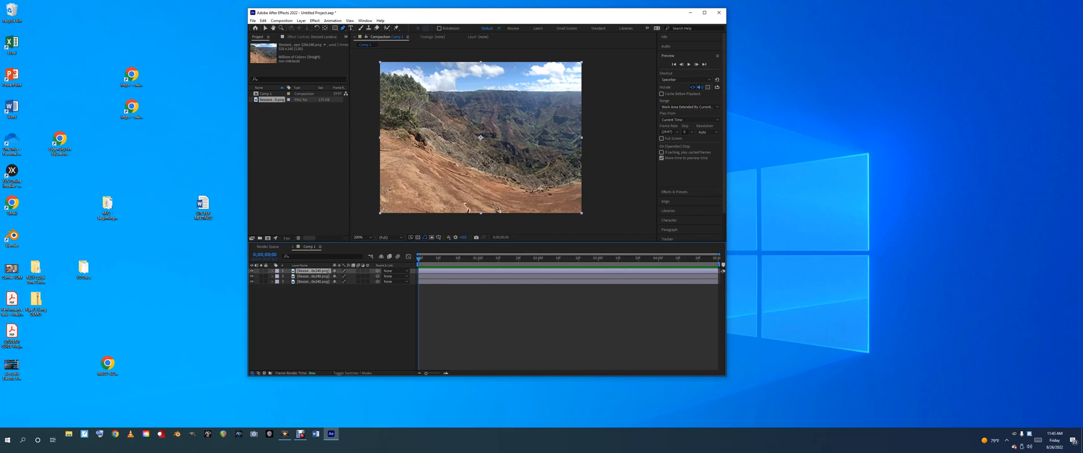
pyautogui.rightClick(317, 277)
pyautogui.click(315, 281)
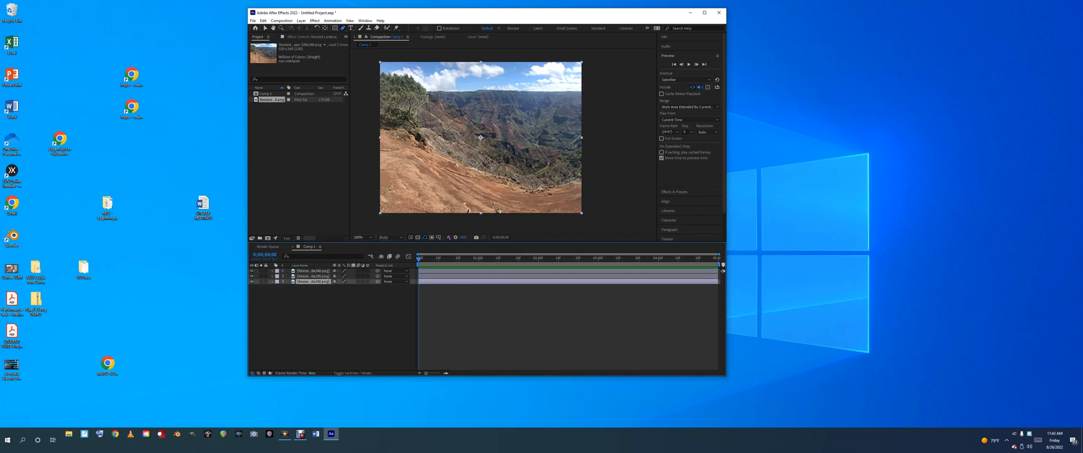
pyautogui.click(315, 272)
pyautogui.rightClick(316, 271)
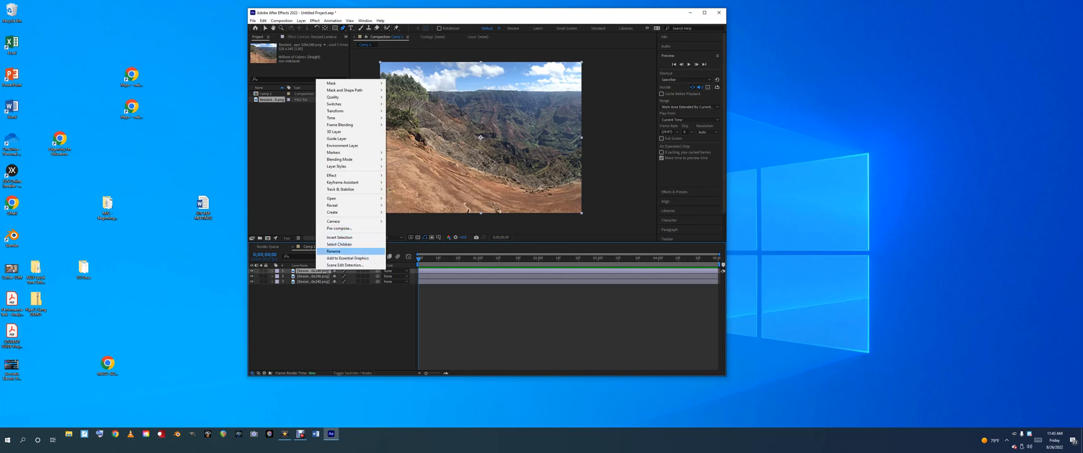
pyautogui.click(339, 251)
pyautogui.write('Ba')
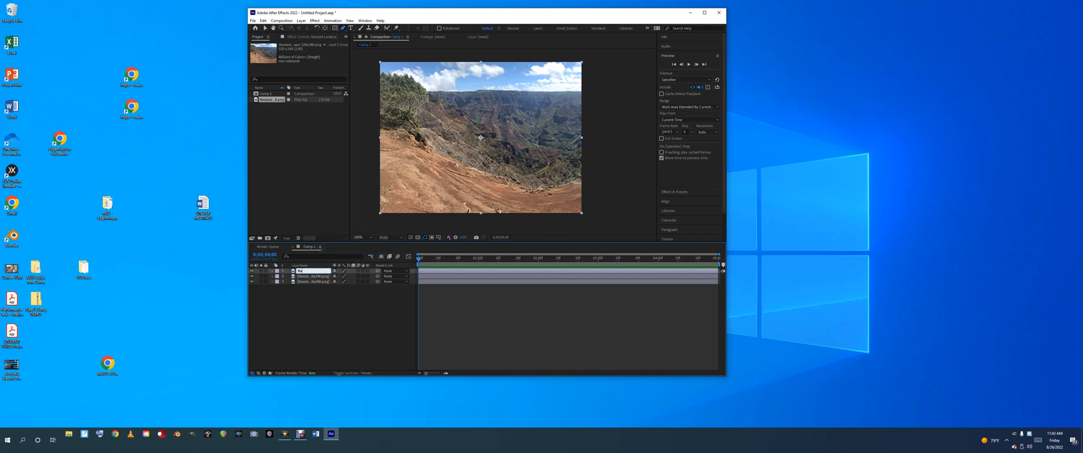
pyautogui.write('ck')
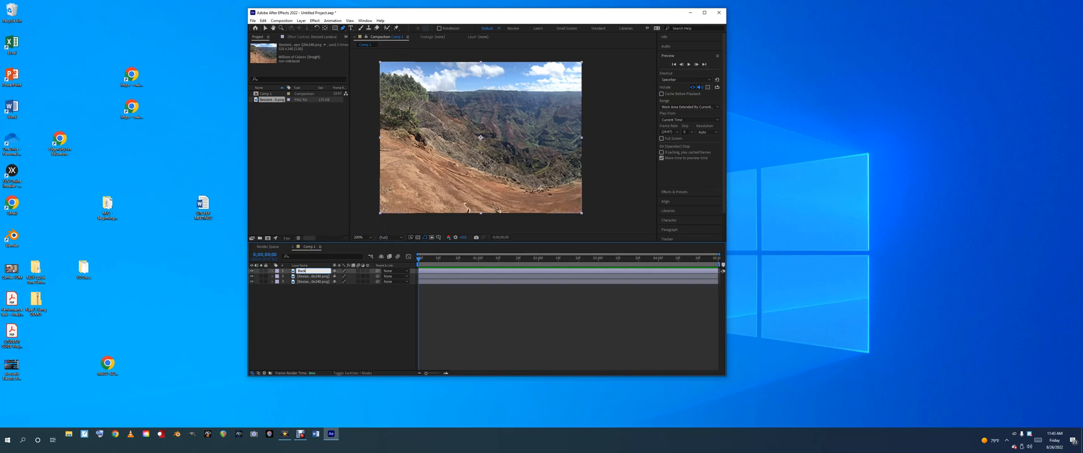
pyautogui.press('Tab')
# - Rename the second landscape layer Middle and the lowest one Front
pyautogui.rightClick(316, 278)
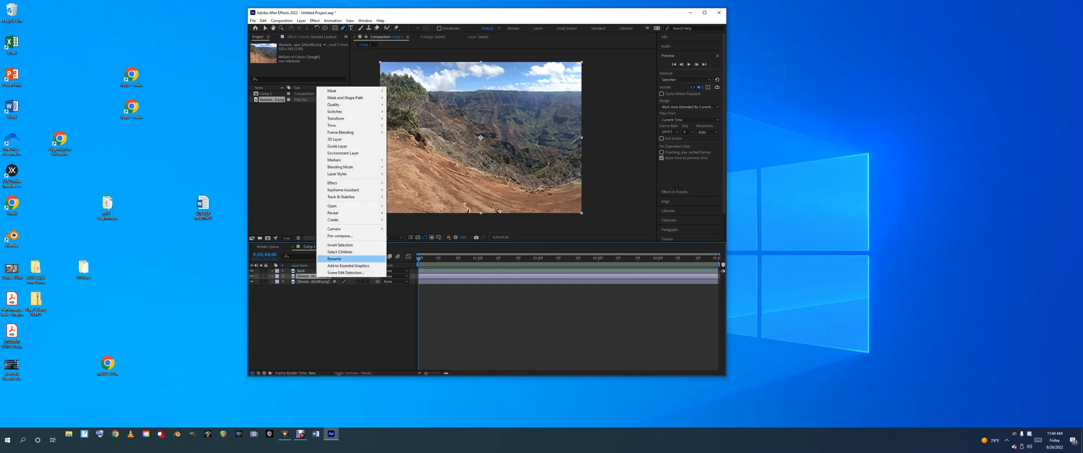
pyautogui.click(329, 259)
pyautogui.write('Middle')
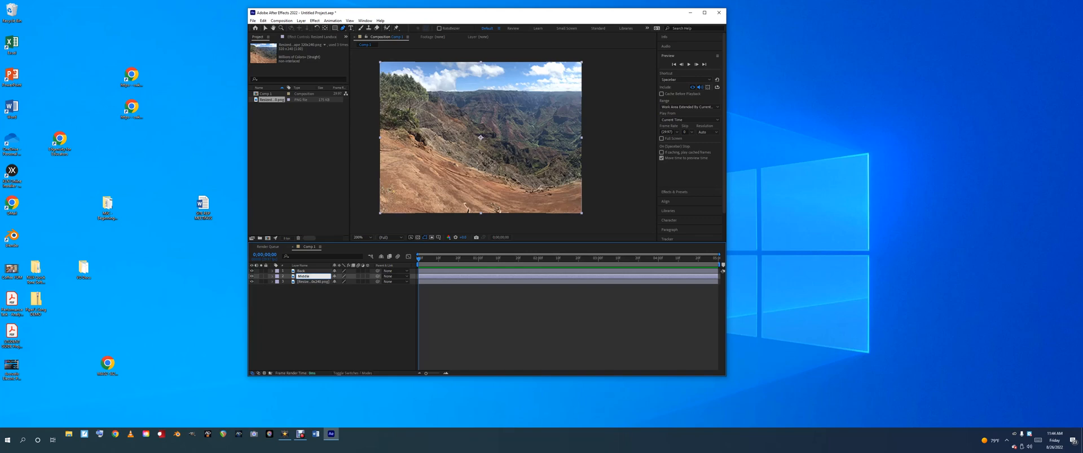
pyautogui.press('Tab')
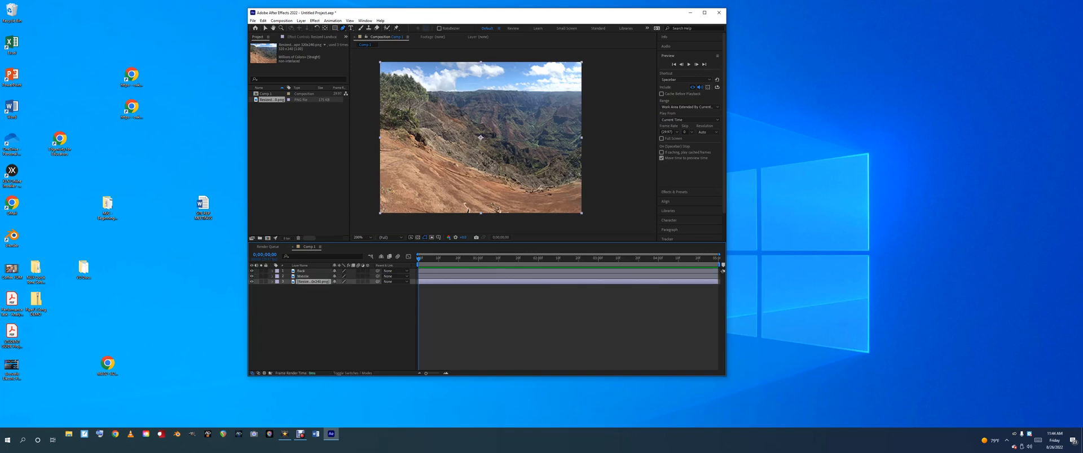
pyautogui.rightClick(303, 281)
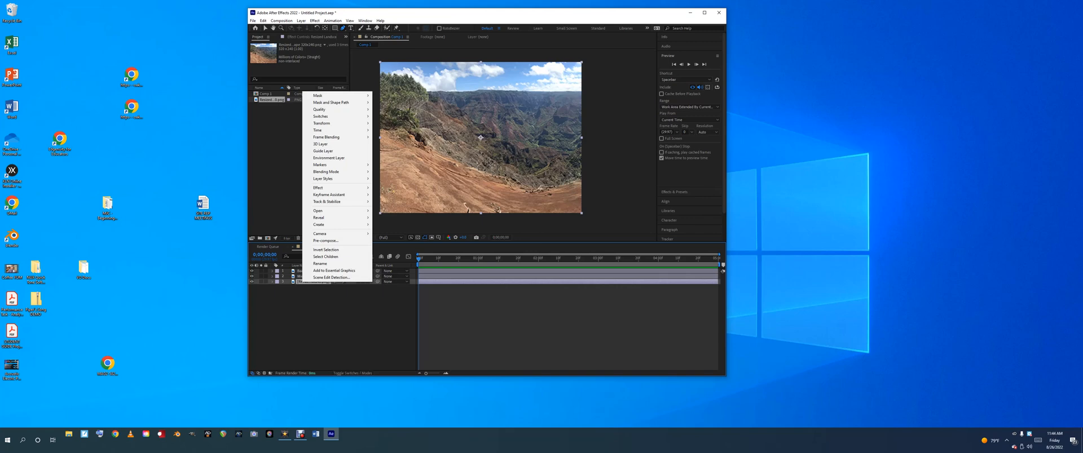
pyautogui.click(319, 263)
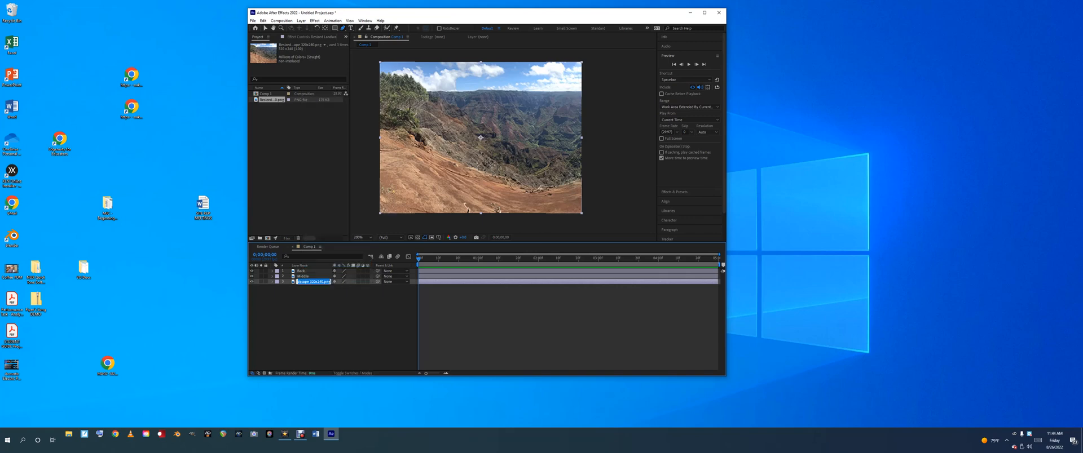
pyautogui.write('Front')
pyautogui.press('Return')
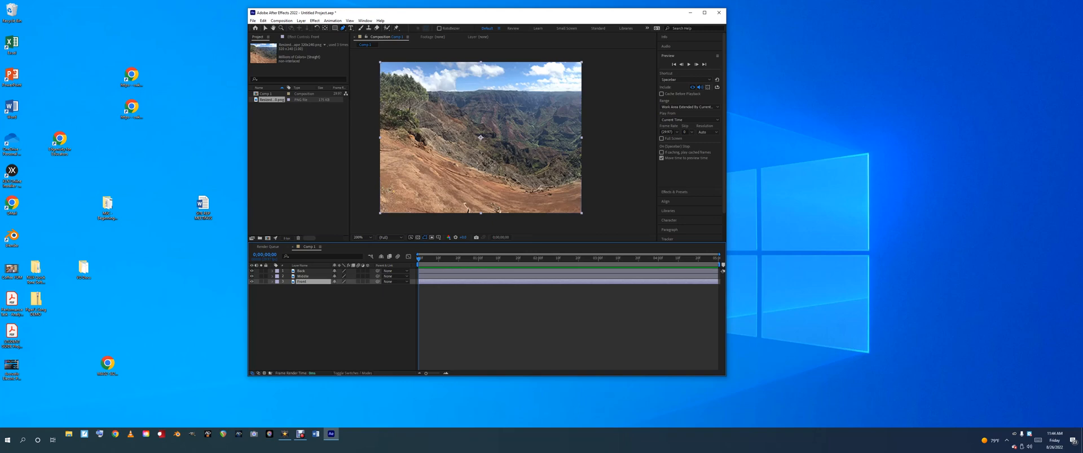
# - Open the Back layer in its own Layer viewer and activate the Pen tool for masking the sky
pyautogui.click(301, 271)
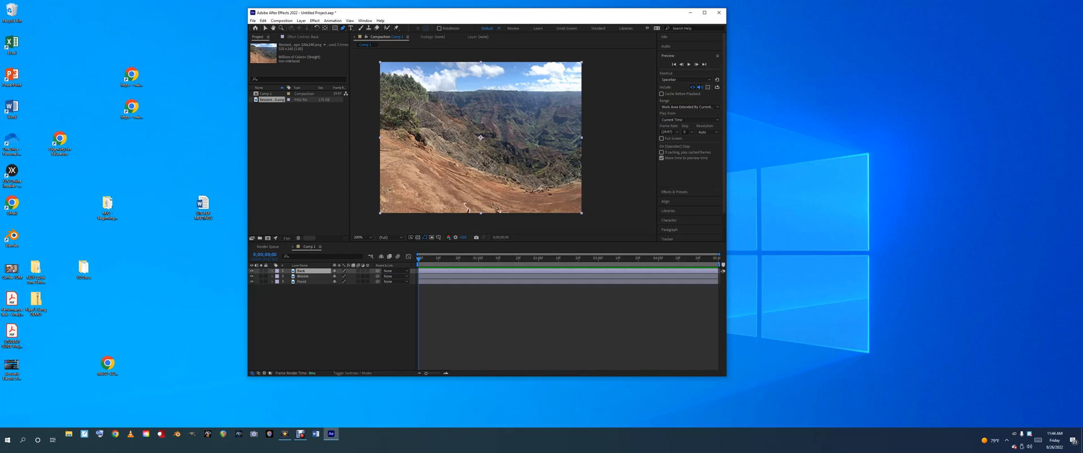
pyautogui.doubleClick(301, 271)
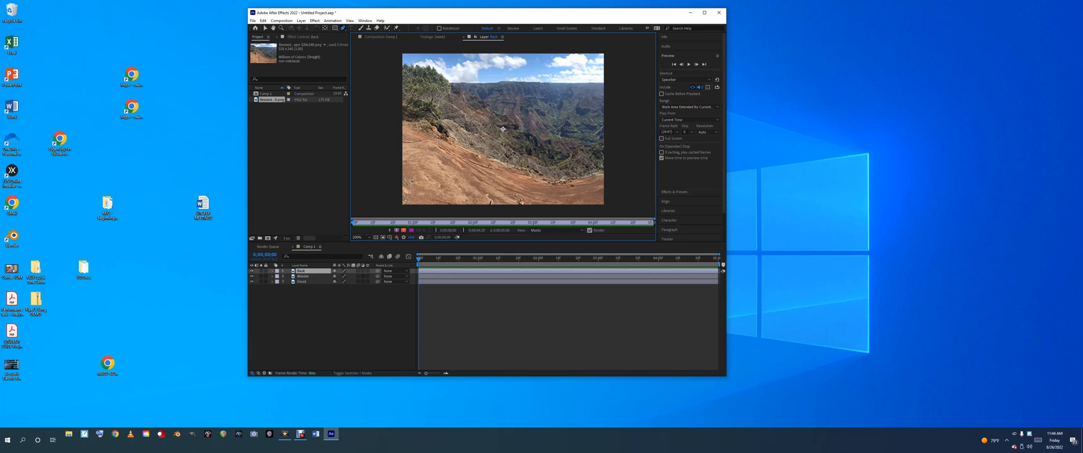
pyautogui.click(281, 28)
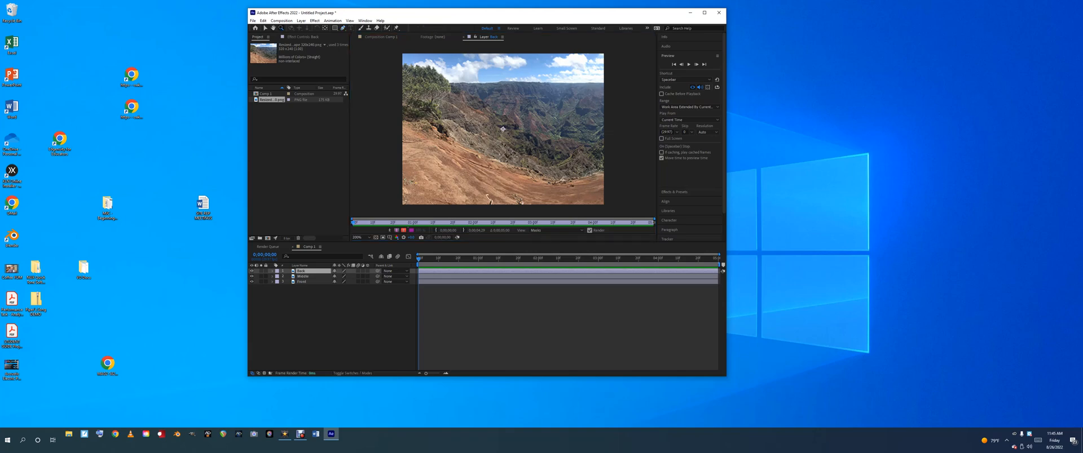
pyautogui.click(445, 142)
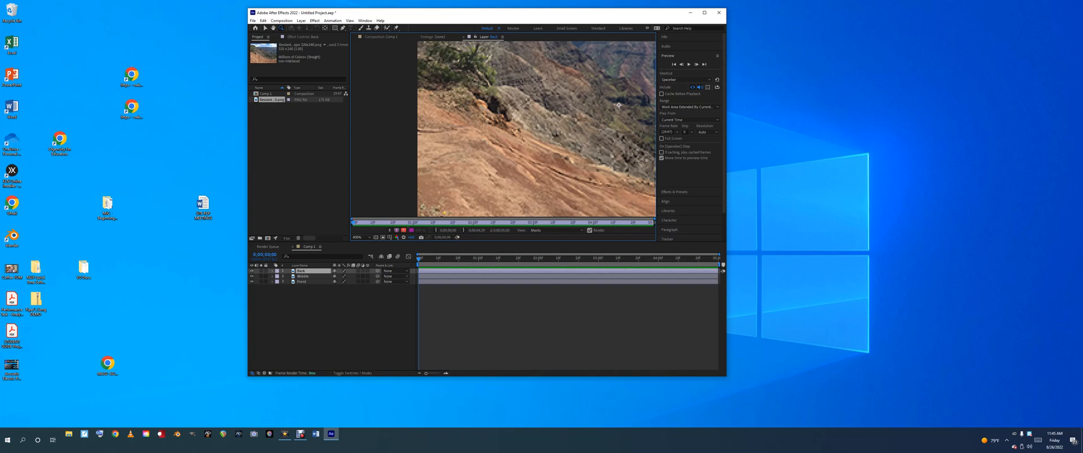
pyautogui.click(273, 28)
pyautogui.moveTo(525, 84); pyautogui.dragTo(502, 205)
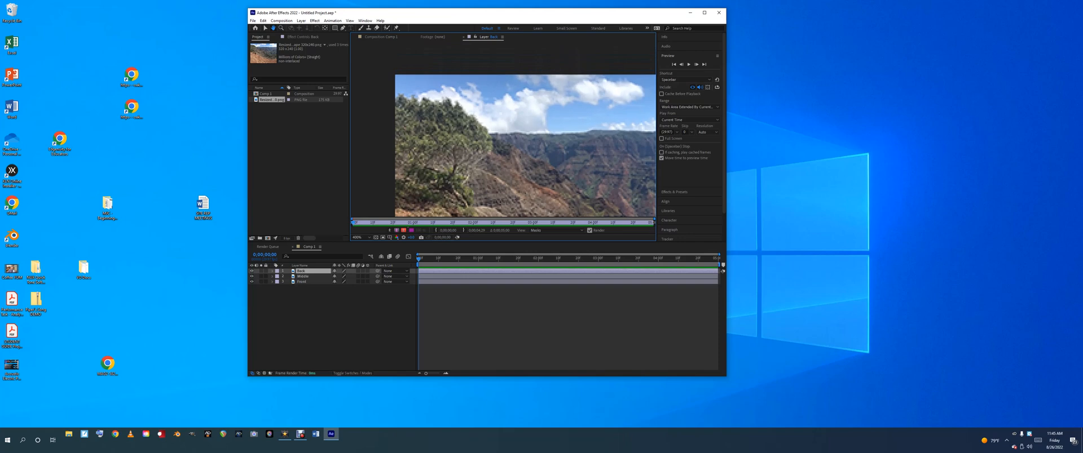
pyautogui.press('g')
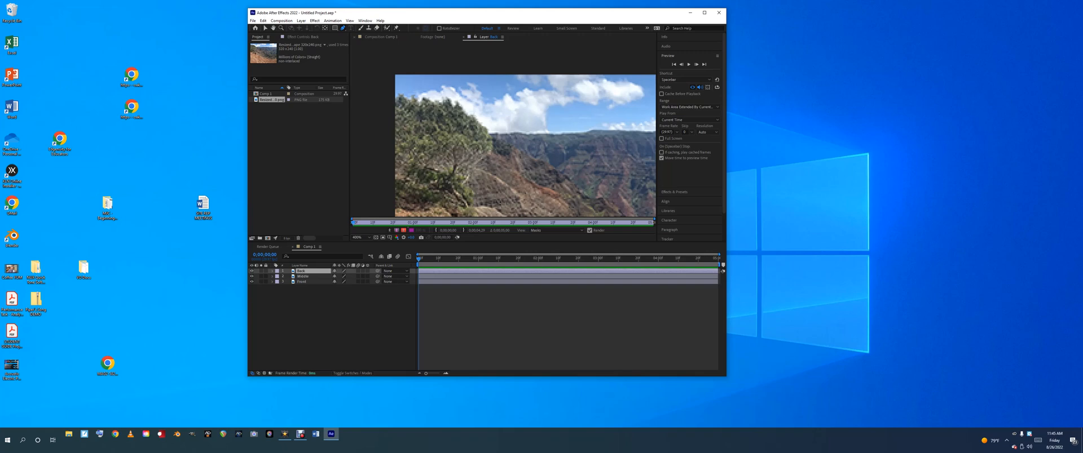
pyautogui.press('\\')
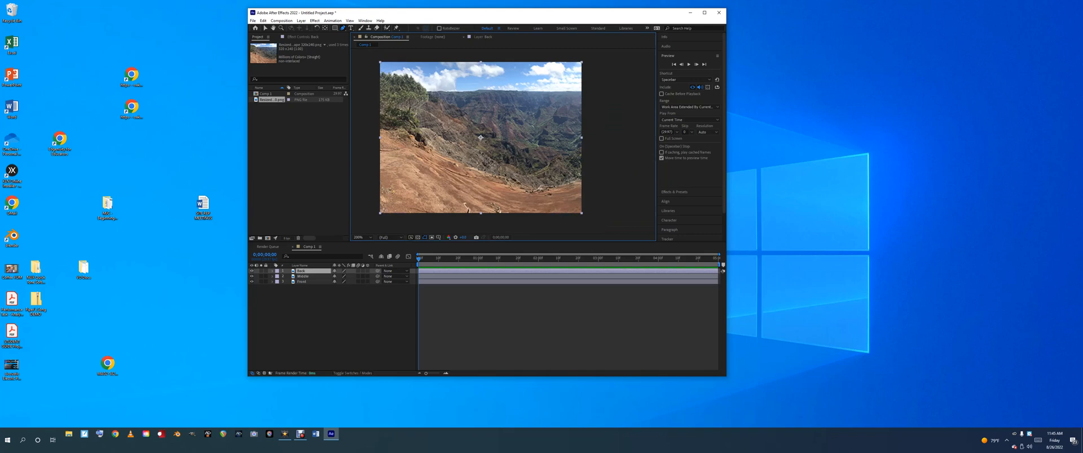
pyautogui.press('\\')
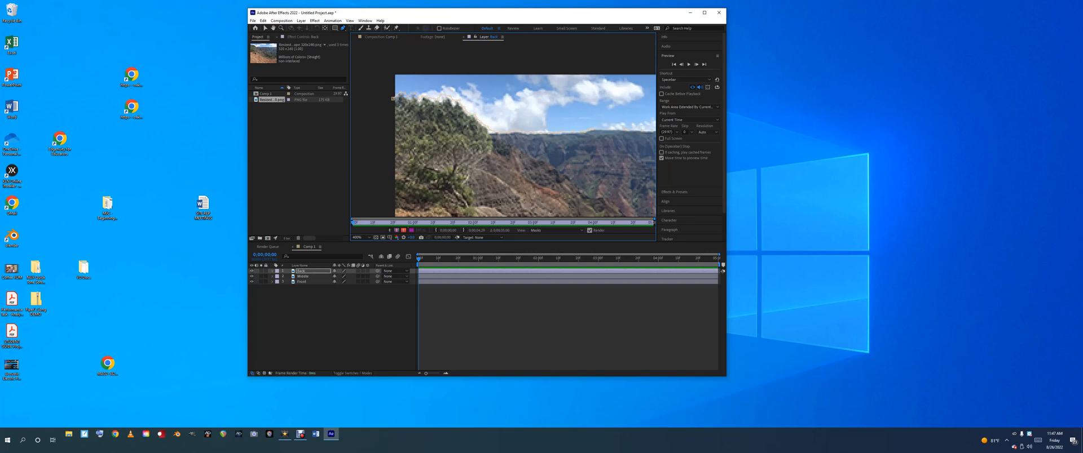
# - Draw a closed Pen mask around the sky on the Back layer, following the tree and ridge line and passing outside the image's upper corners
pyautogui.press('space')
pyautogui.moveTo(598, 148); pyautogui.dragTo(420, 150)
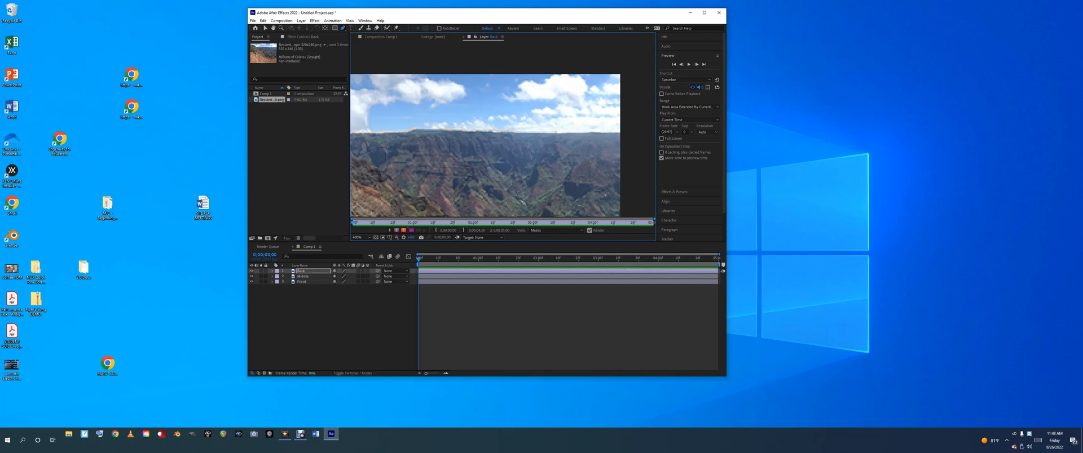
pyautogui.click(589, 131)
pyautogui.click(627, 69)
pyautogui.press('h')
pyautogui.moveTo(462, 148); pyautogui.dragTo(648, 177)
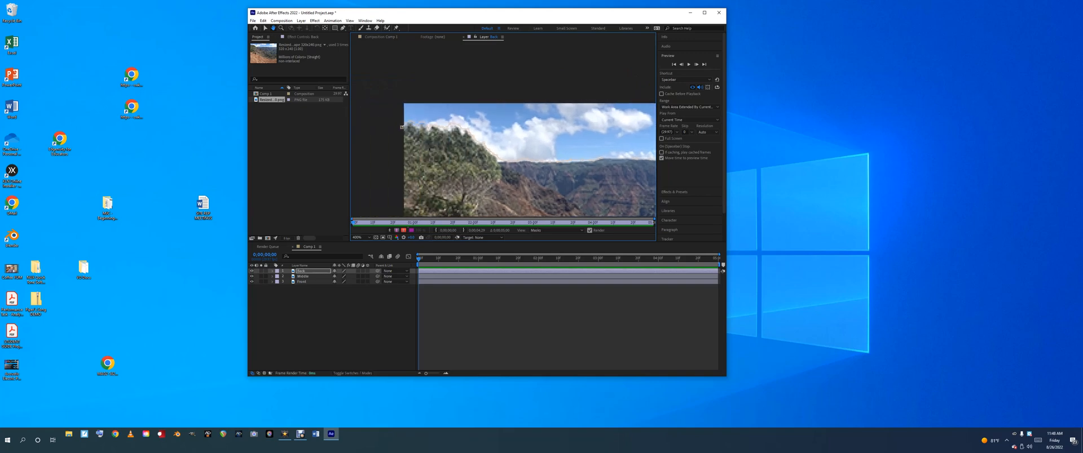
pyautogui.press('g')
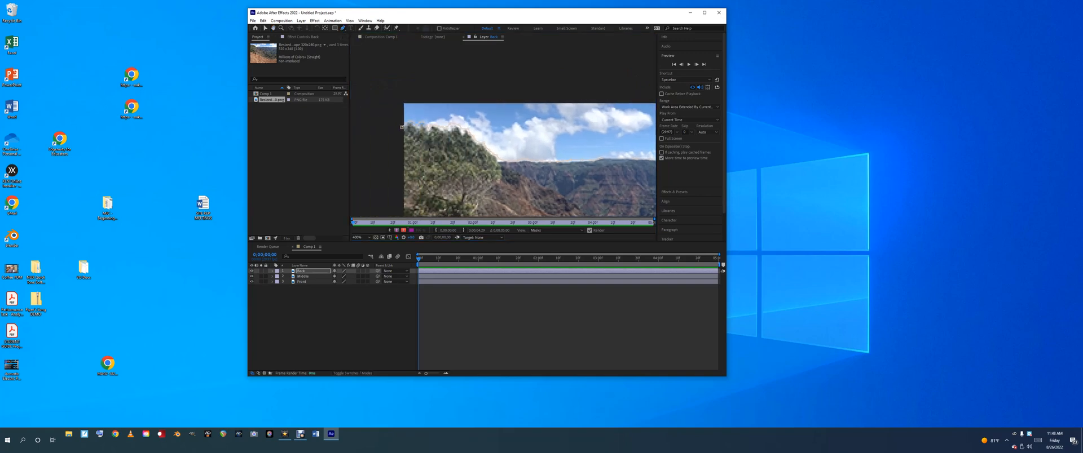
pyautogui.click(400, 95)
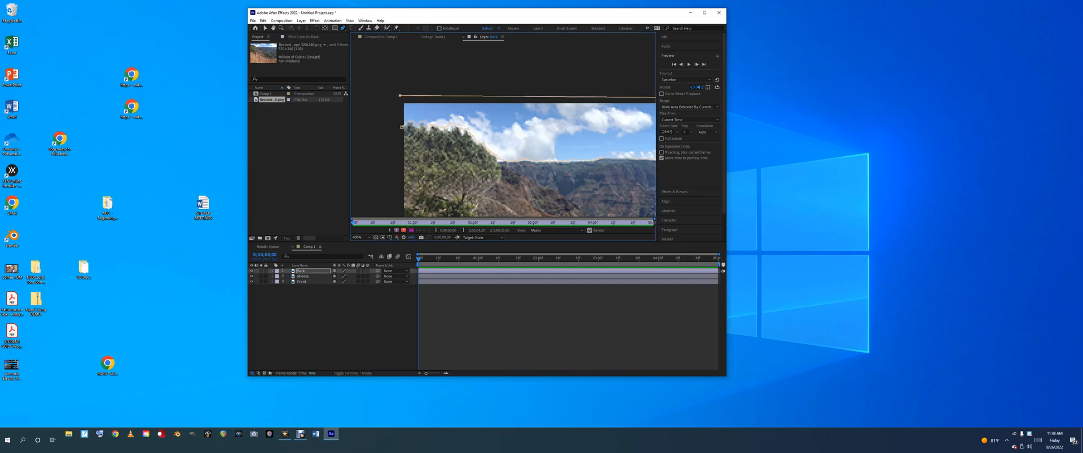
pyautogui.click(402, 128)
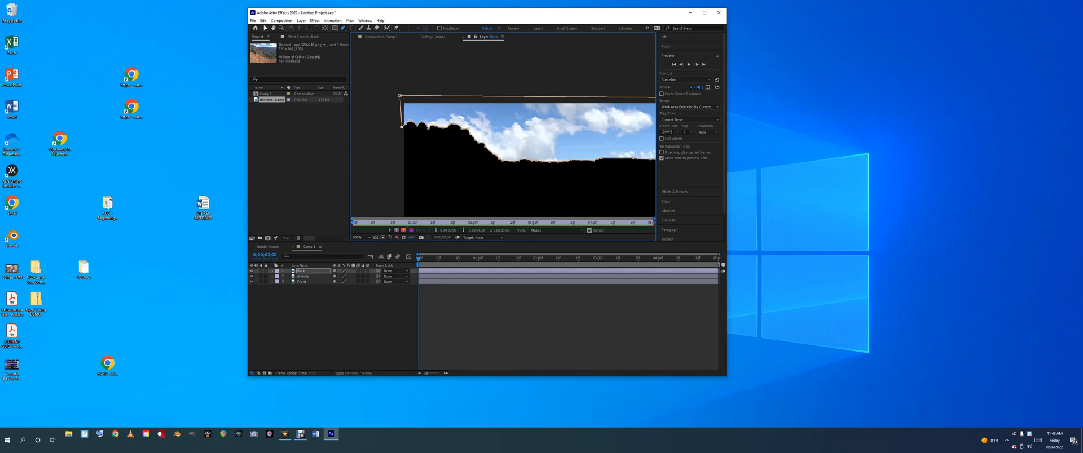
# - Activate the Selection tool, close the Back layer's viewer to return to Comp 1, and hide and redisplay the mask outline
pyautogui.press('h')
pyautogui.moveTo(589, 164); pyautogui.dragTo(482, 145)
pyautogui.moveTo(497, 234); pyautogui.dragTo(538, 205)
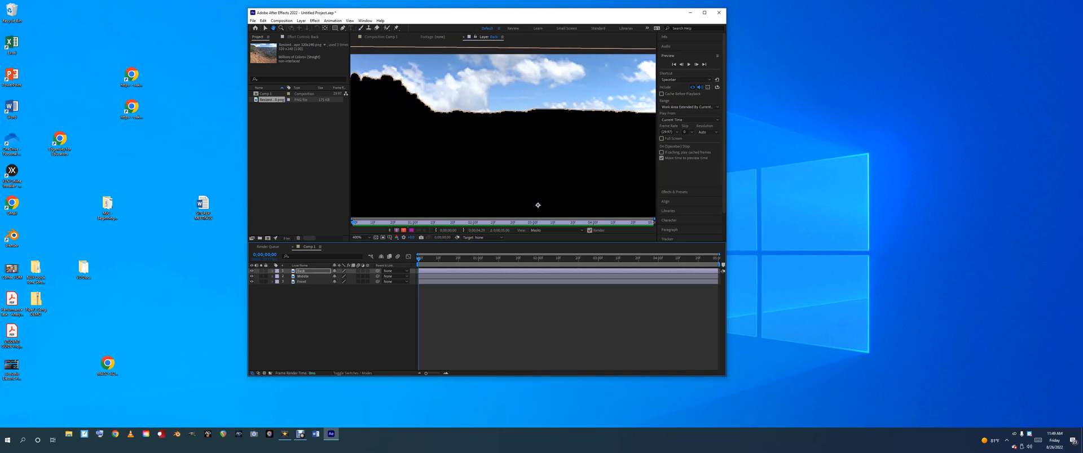
pyautogui.press('v')
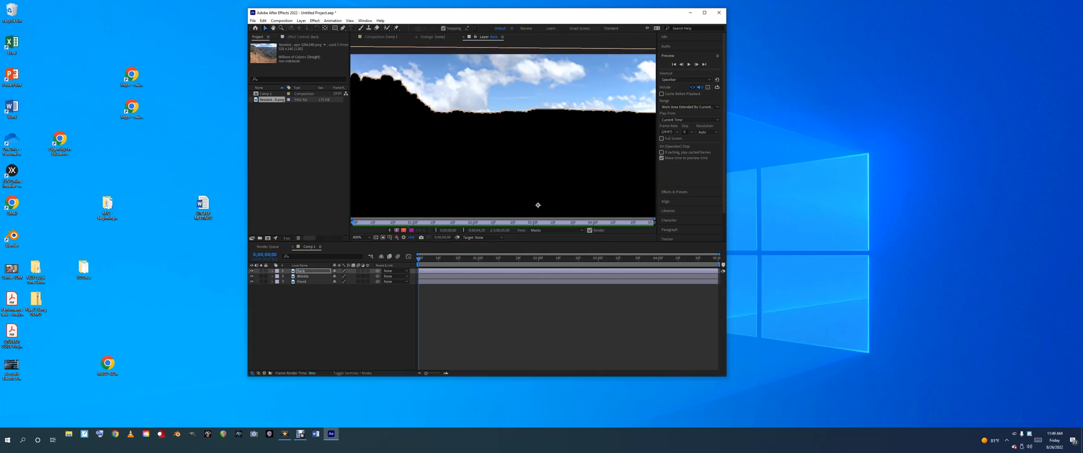
pyautogui.hotkey('ctrl', 'w')
pyautogui.press('\\')
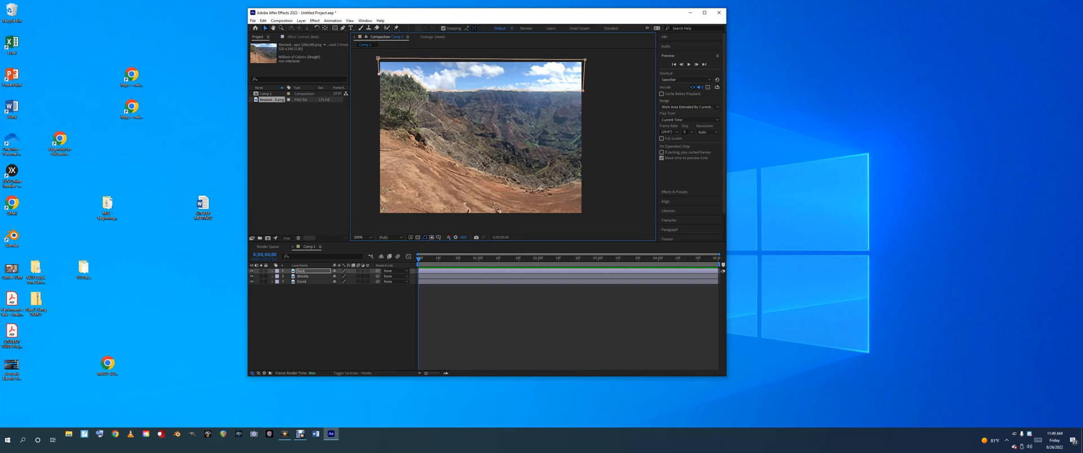
pyautogui.click(425, 238)
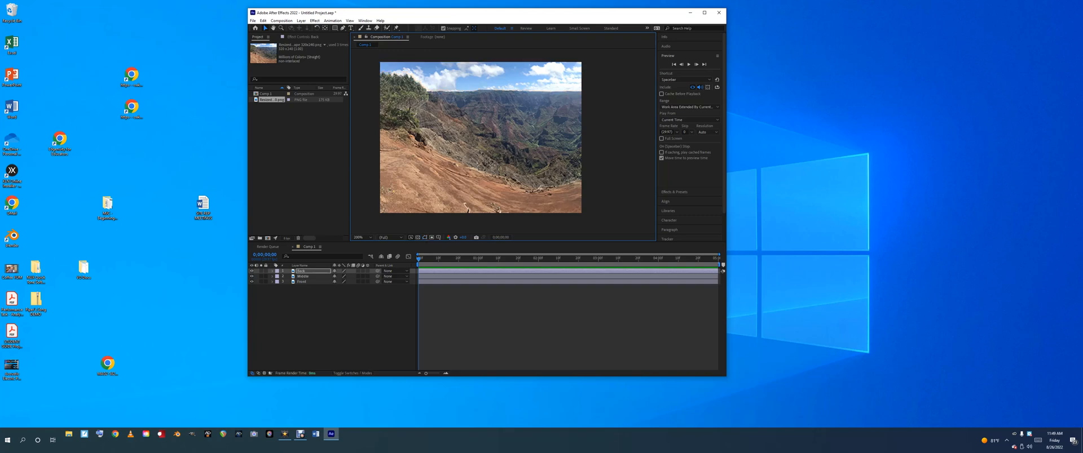
pyautogui.click(424, 238)
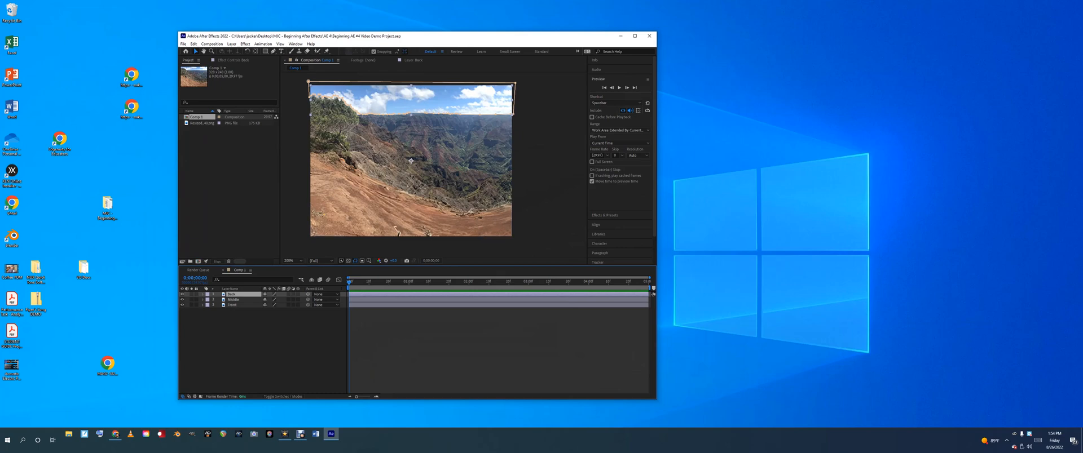
# - Hide the Middle and Front layers, and show the Back layer alone to check its sky mask before hiding it again
pyautogui.click(182, 300)
pyautogui.click(182, 305)
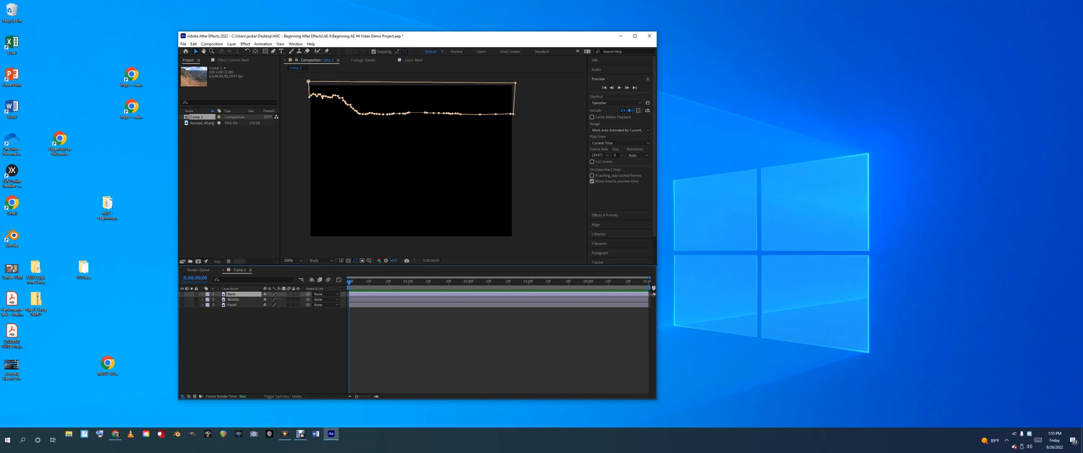
pyautogui.click(182, 294)
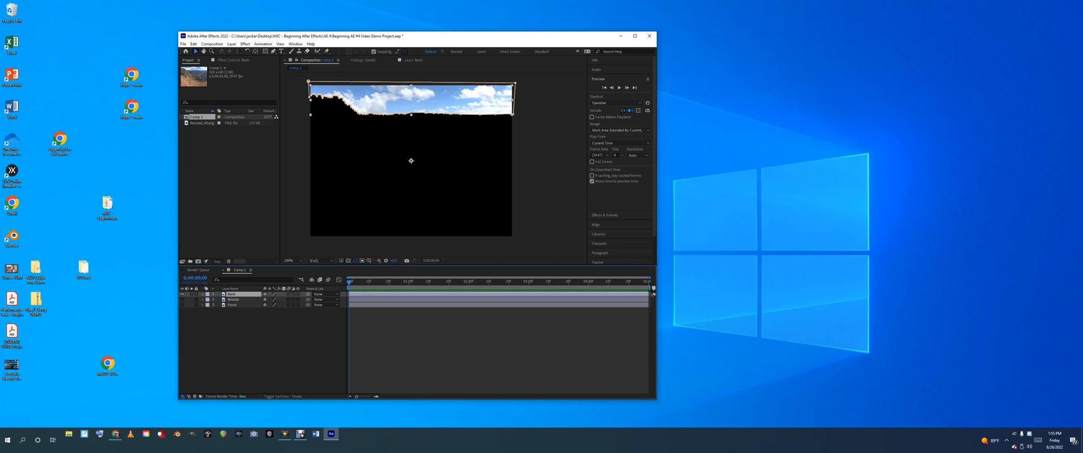
pyautogui.click(182, 295)
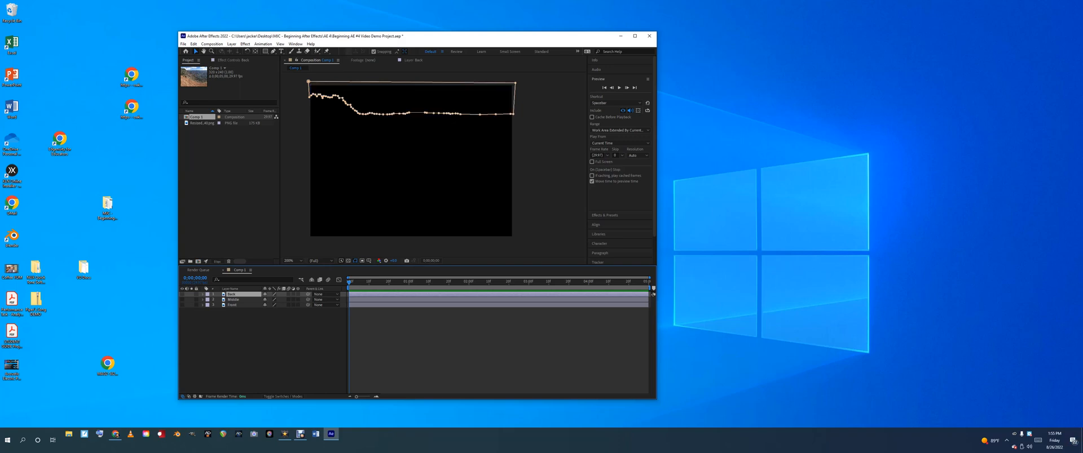
# - Expand the Back layer's masks and copy its Mask 1
pyautogui.click(234, 300)
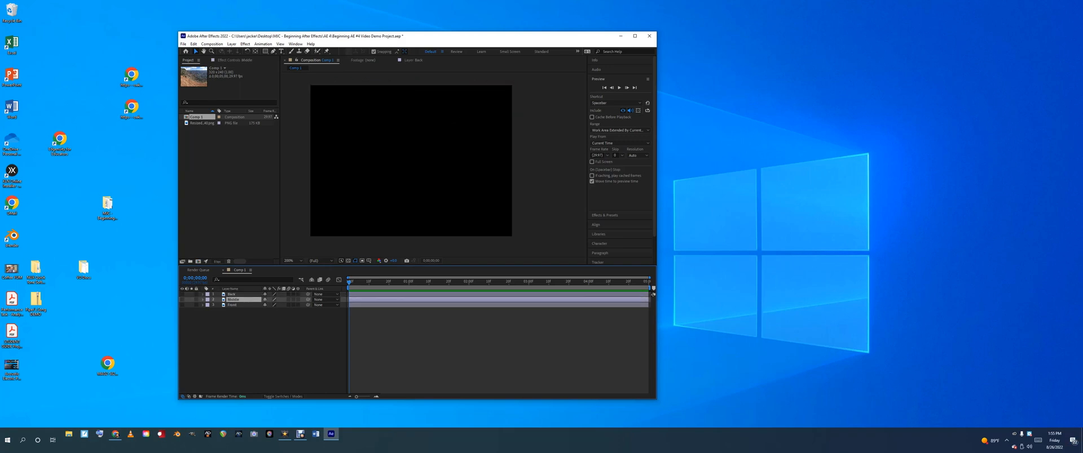
pyautogui.click(232, 294)
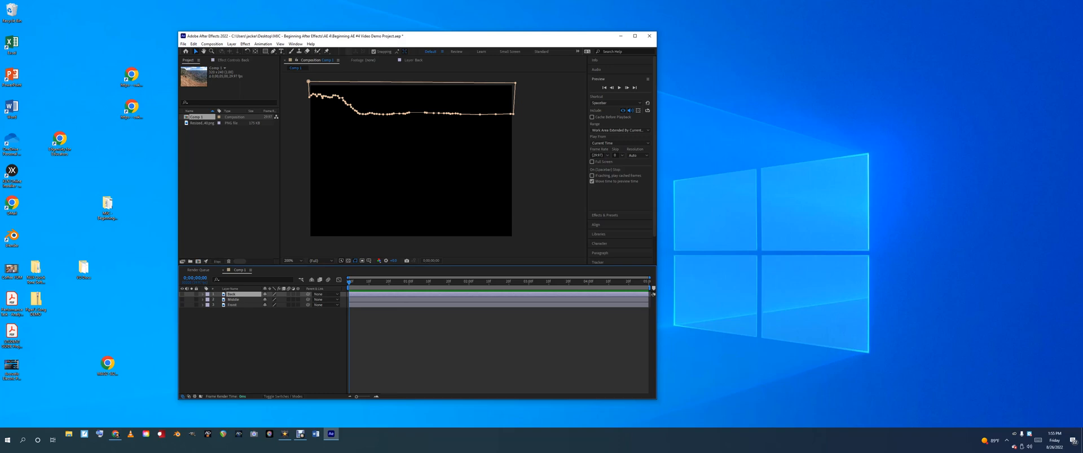
pyautogui.click(202, 294)
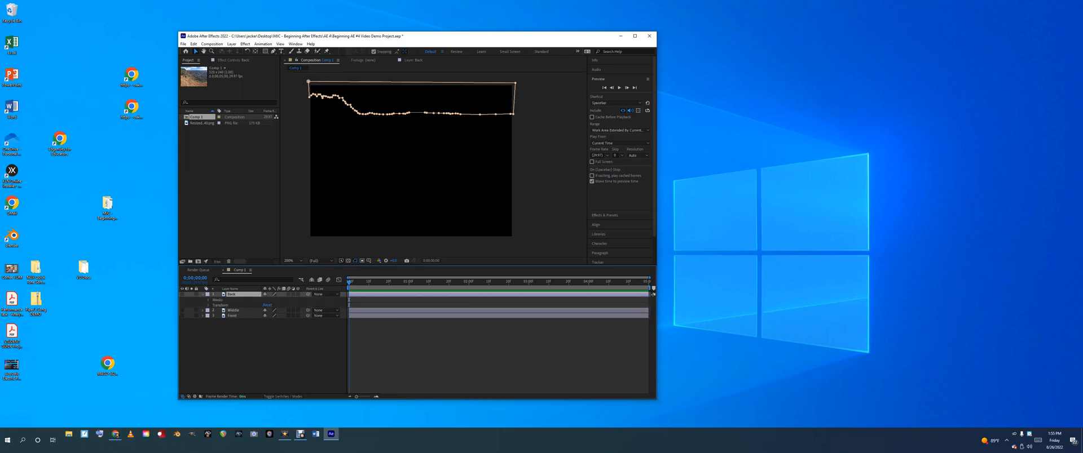
pyautogui.click(218, 300)
pyautogui.click(208, 300)
pyautogui.click(228, 305)
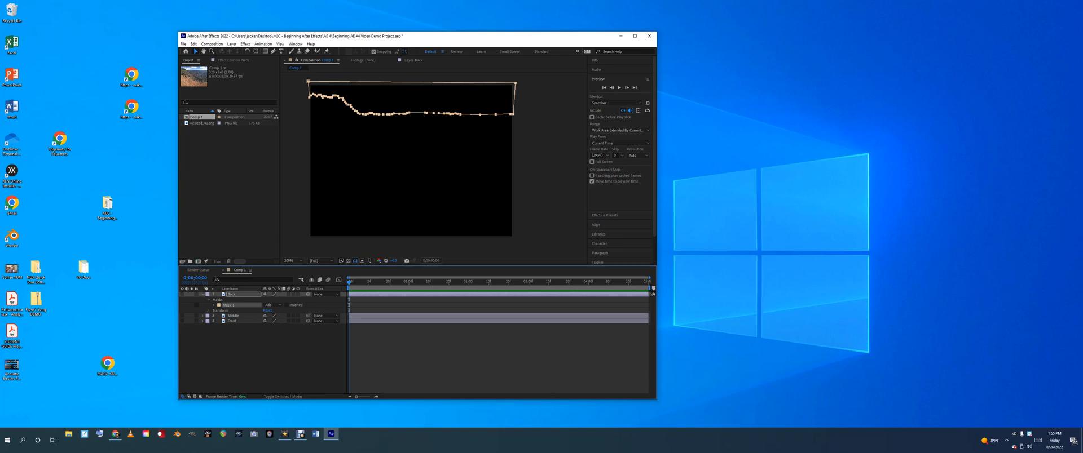
pyautogui.click(193, 43)
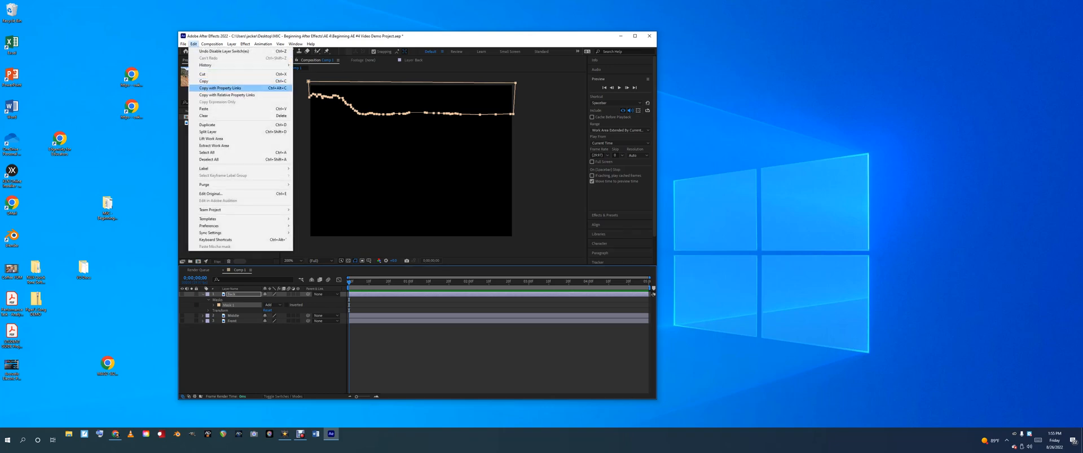
pyautogui.click(211, 81)
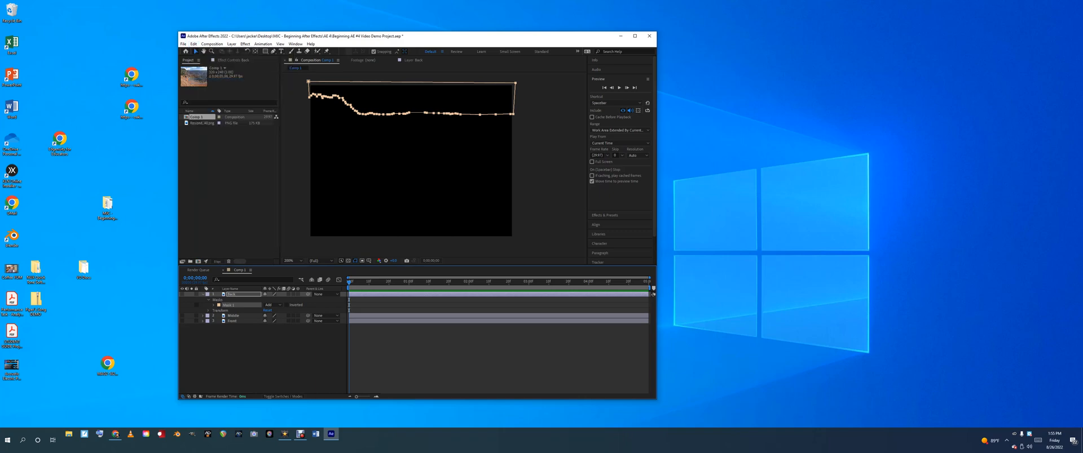
# - Paste the copied sky mask onto the Middle layer and expand that layer's masks to show it
pyautogui.click(233, 316)
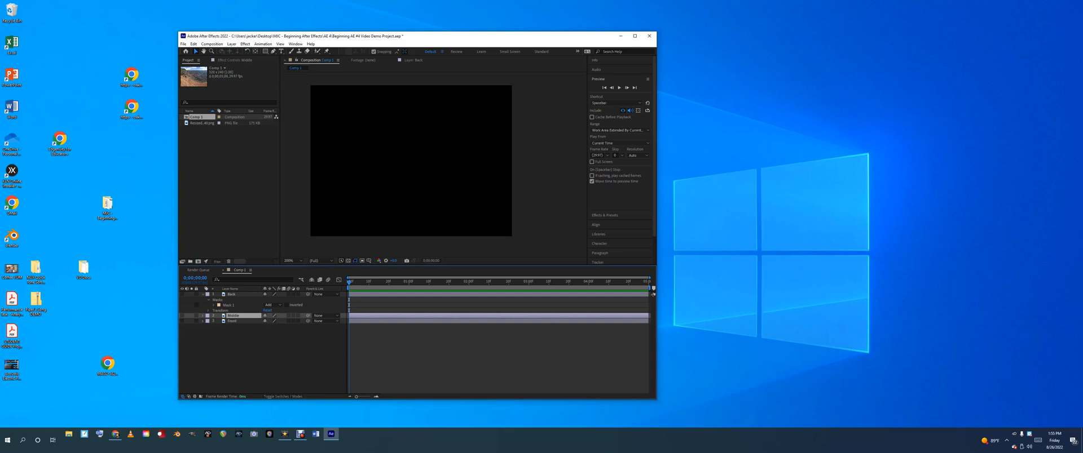
pyautogui.click(203, 315)
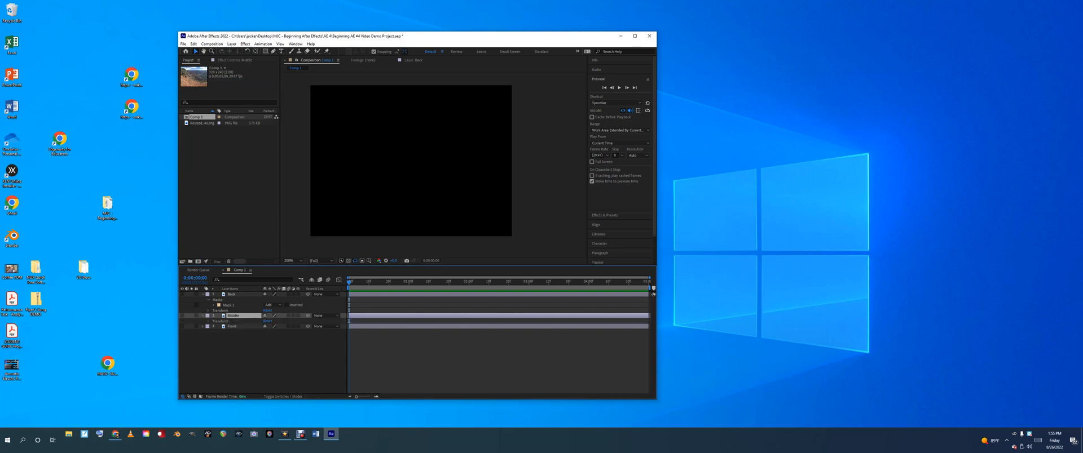
pyautogui.click(193, 43)
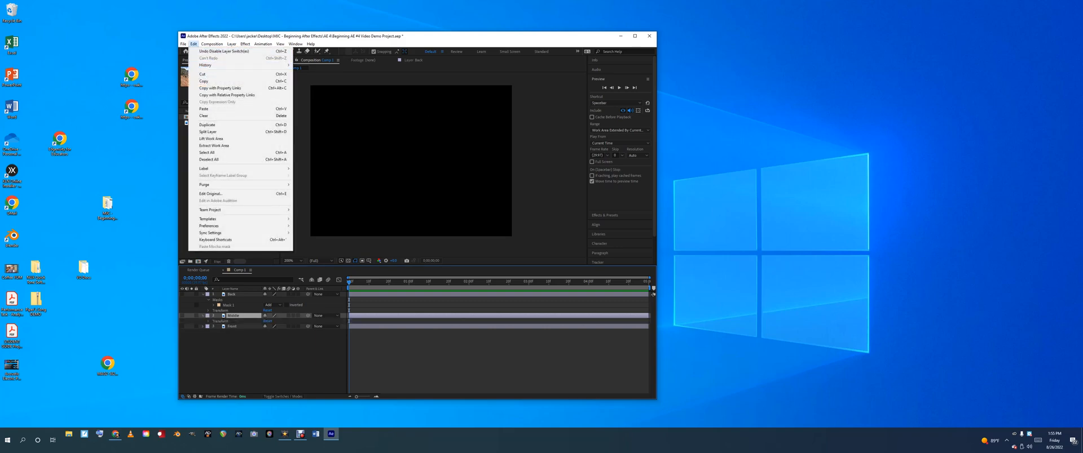
pyautogui.click(204, 108)
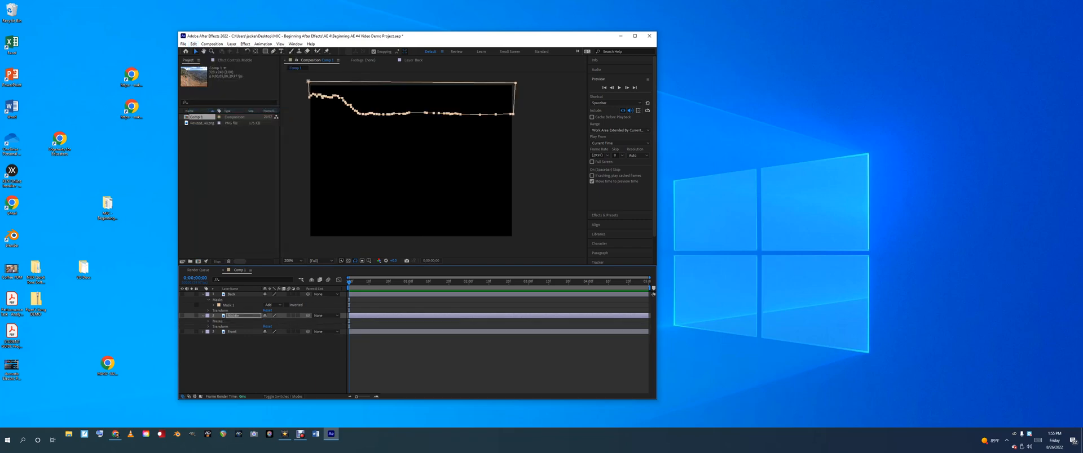
pyautogui.click(208, 321)
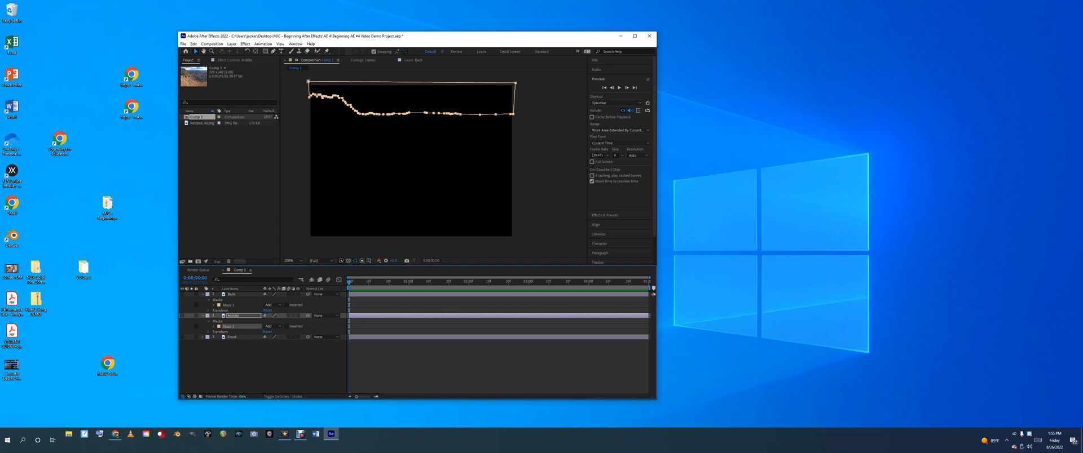
# - Collapse the Back and Middle layers' properties and make all three layers visible
pyautogui.click(202, 294)
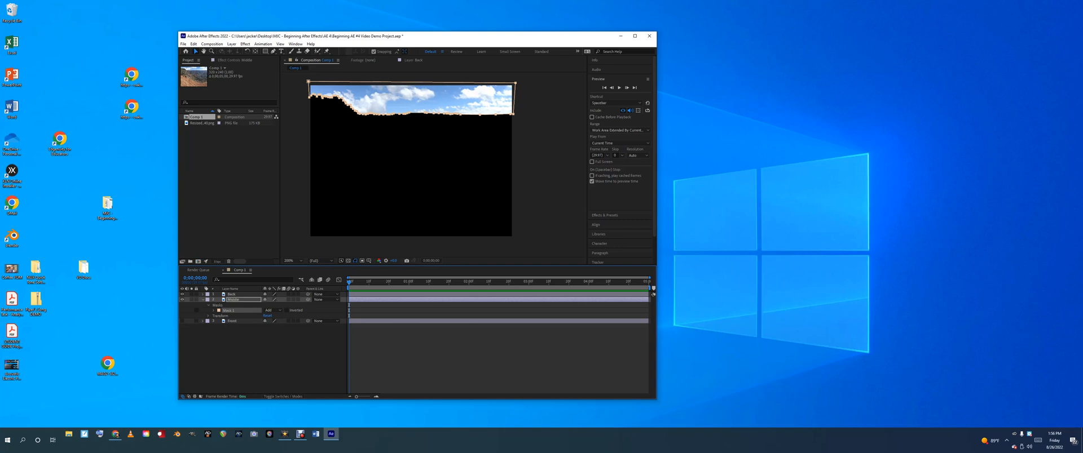
pyautogui.click(208, 305)
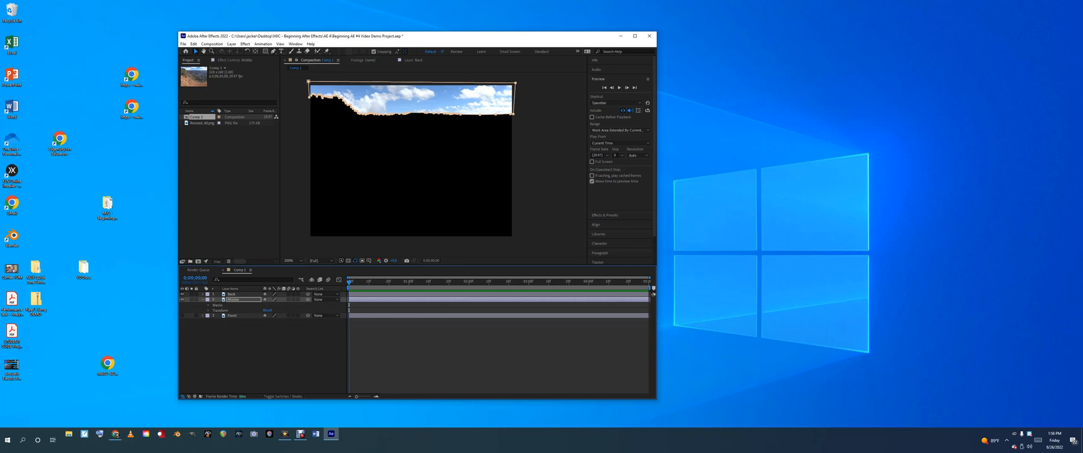
pyautogui.click(202, 299)
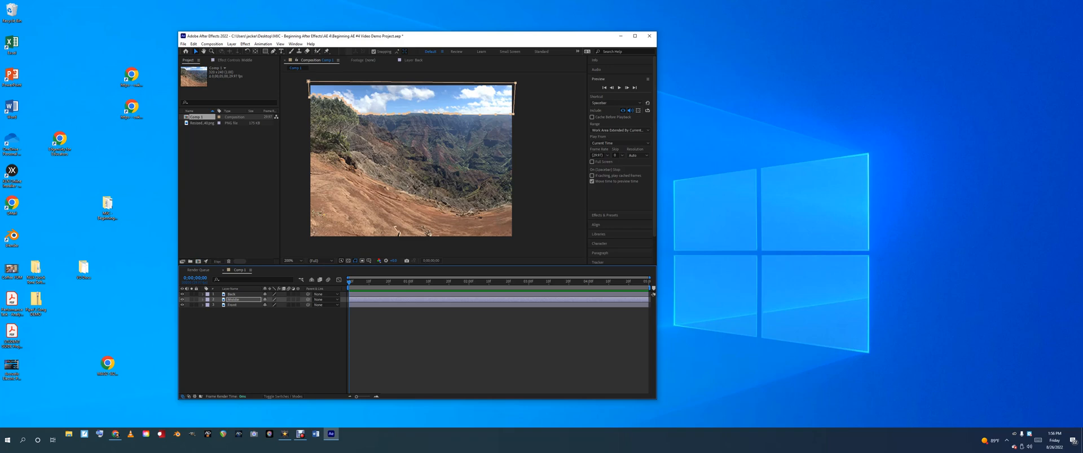
# - Move the Back layer's mask point where the tree meets the distant ridge slightly down to follow the edge
pyautogui.click(231, 295)
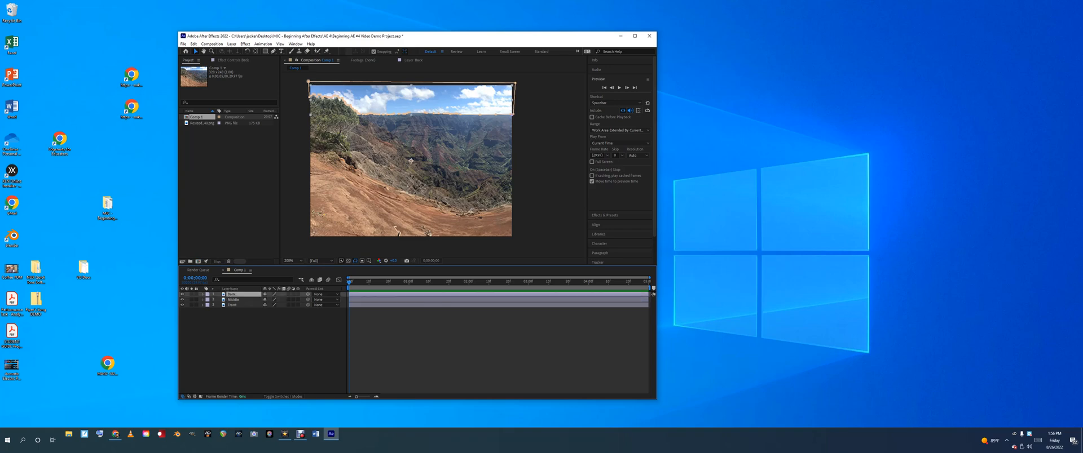
pyautogui.click(212, 52)
pyautogui.click(347, 178)
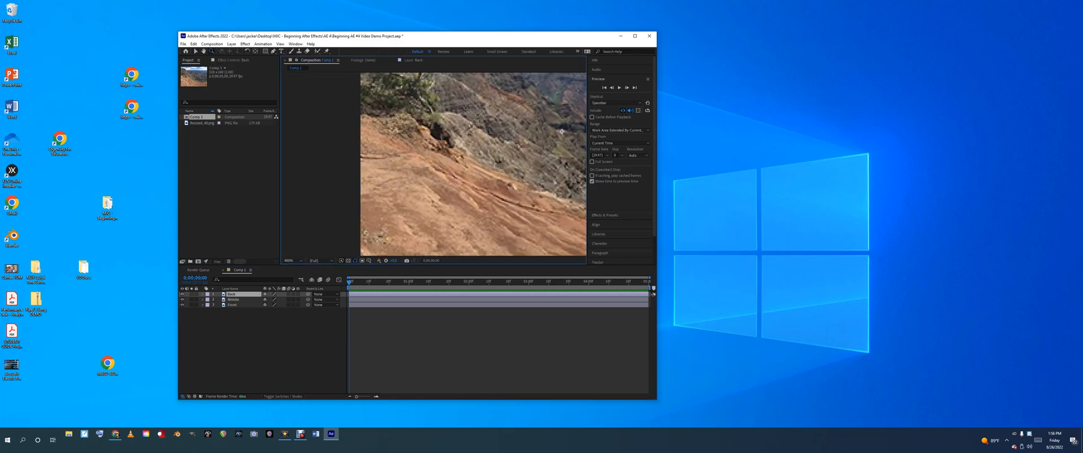
pyautogui.click(347, 178)
pyautogui.click(204, 51)
pyautogui.moveTo(480, 101); pyautogui.dragTo(237, 339)
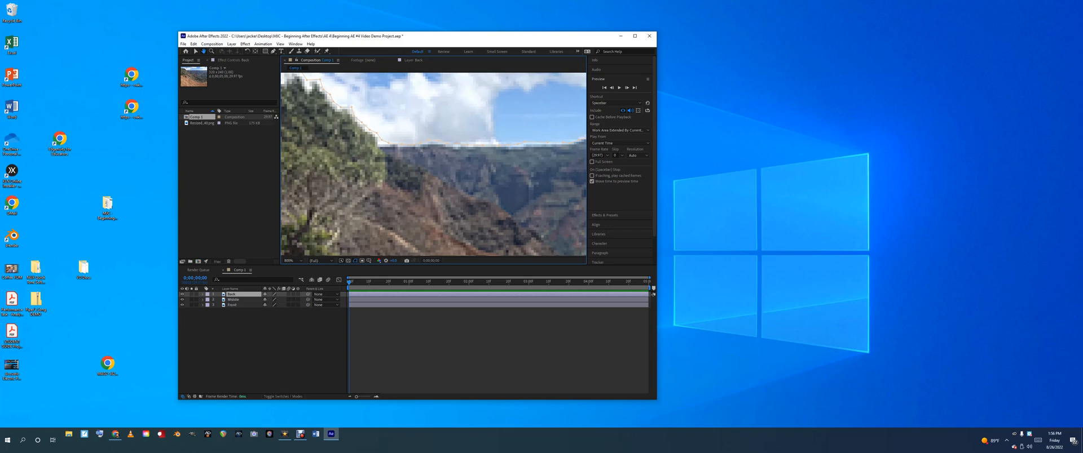
pyautogui.press('v')
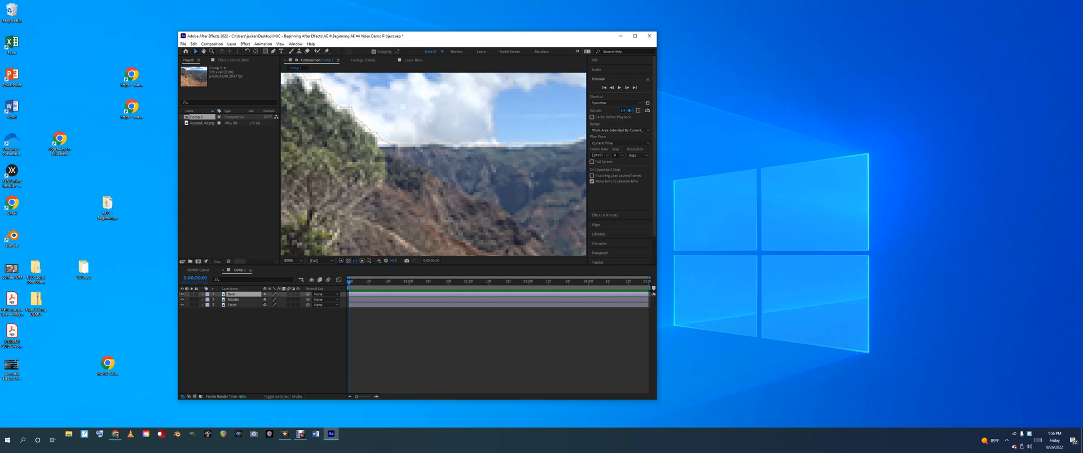
pyautogui.moveTo(381, 140); pyautogui.dragTo(381, 142)
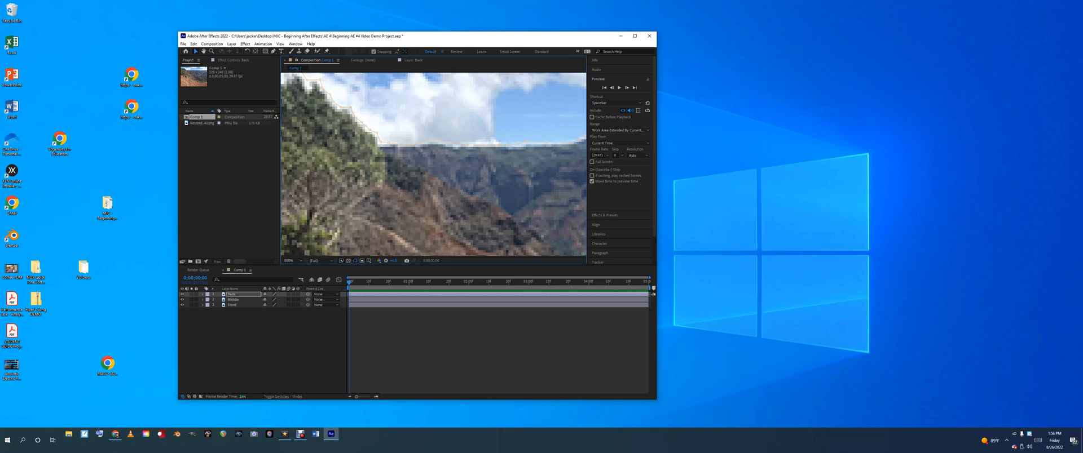
# - Examine the Back layer's mask edge up close along the tree and the distant ridge
pyautogui.press('space')
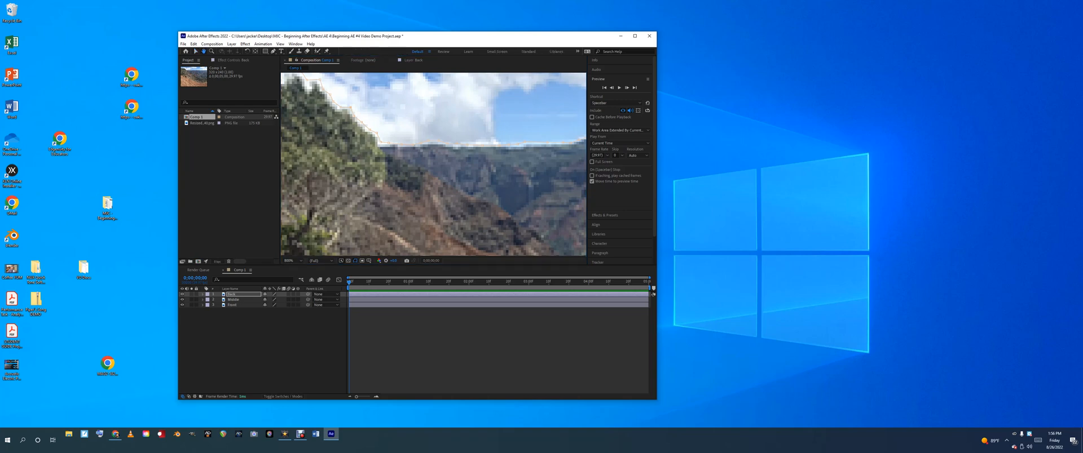
pyautogui.moveTo(381, 146); pyautogui.dragTo(485, 186)
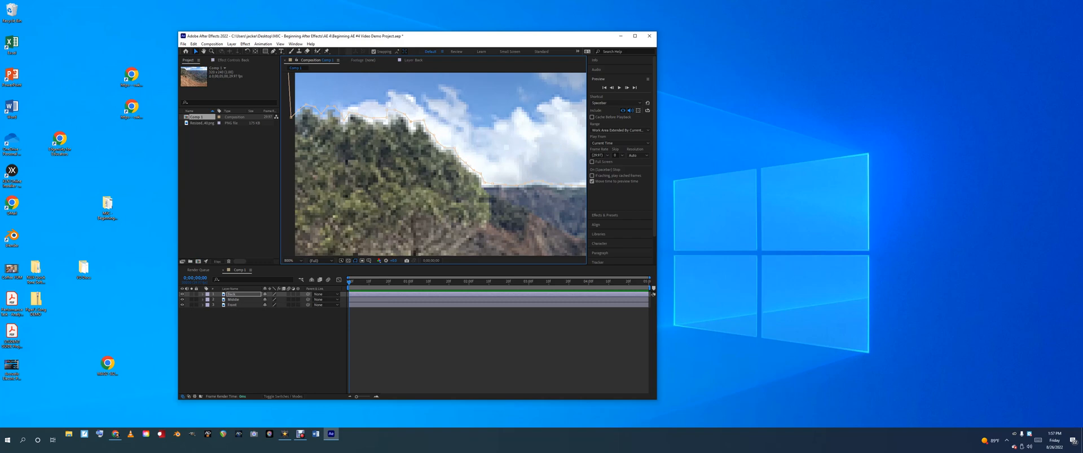
pyautogui.press('space')
pyautogui.moveTo(544, 169); pyautogui.dragTo(324, 164)
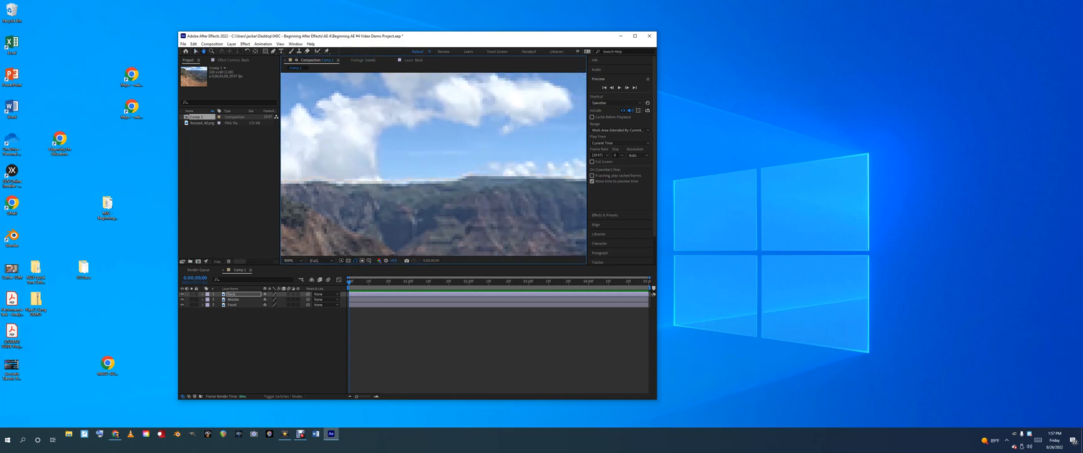
pyautogui.click(195, 51)
pyautogui.press('z')
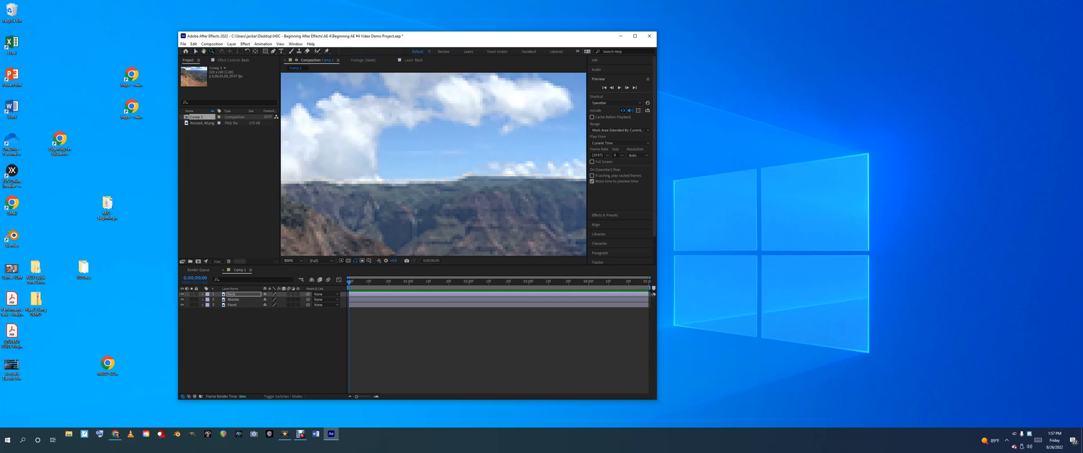
pyautogui.keyDown('alt'); pyautogui.click(488, 173); pyautogui.keyUp('alt')
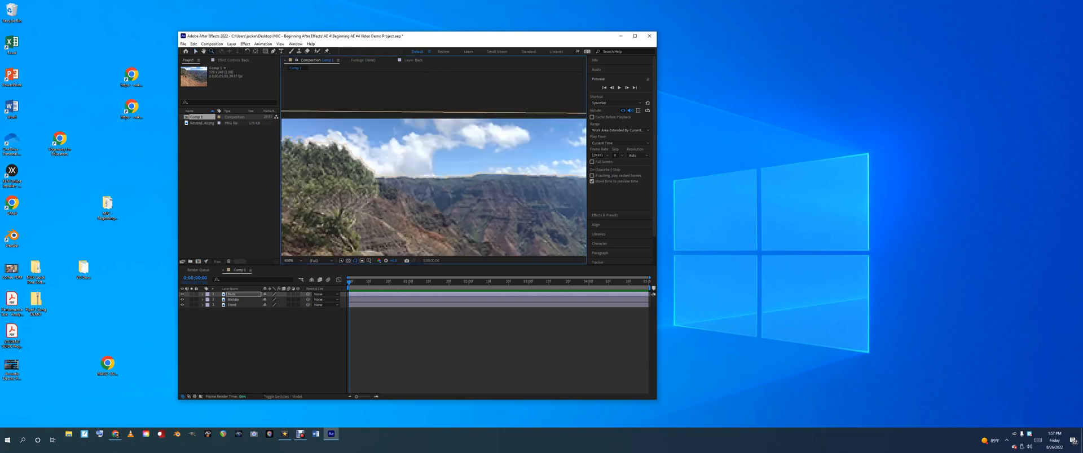
# - Select the Middle layer, bring the whole picture into view at 200%, and activate the Selection tool
pyautogui.click(243, 299)
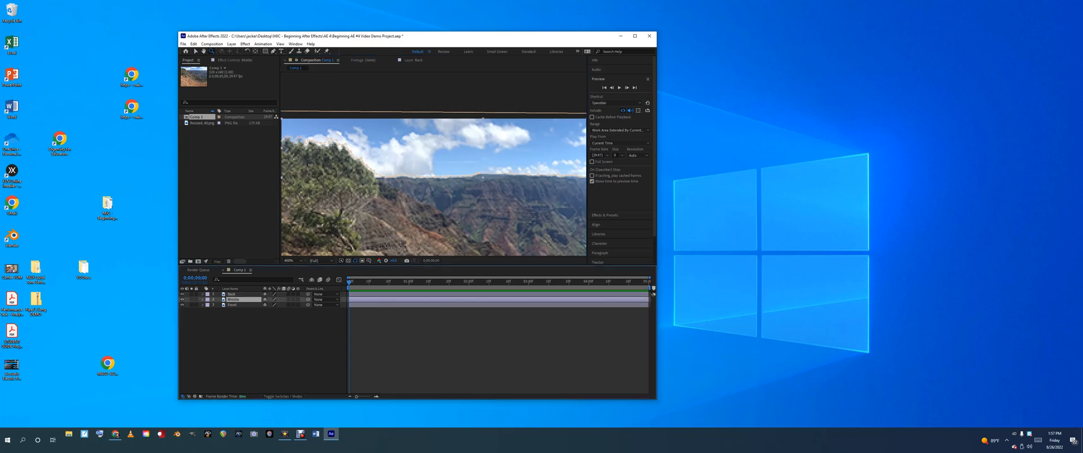
pyautogui.keyDown('alt'); pyautogui.click(497, 107); pyautogui.keyUp('alt')
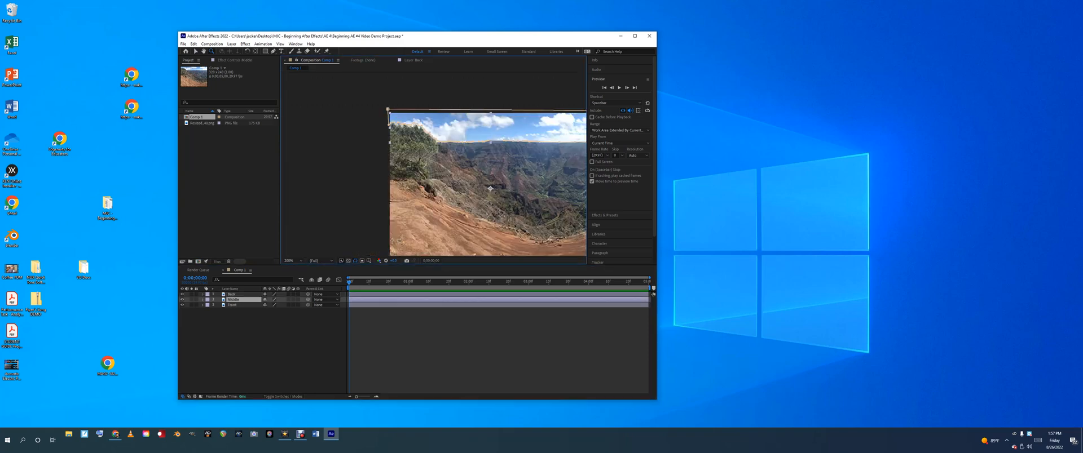
pyautogui.press('h')
pyautogui.moveTo(490, 188); pyautogui.dragTo(436, 180)
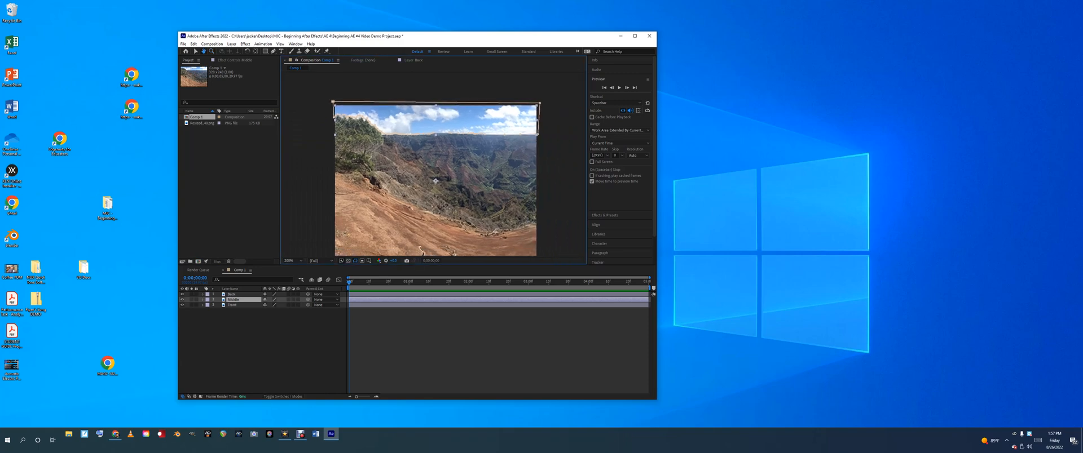
pyautogui.press('v')
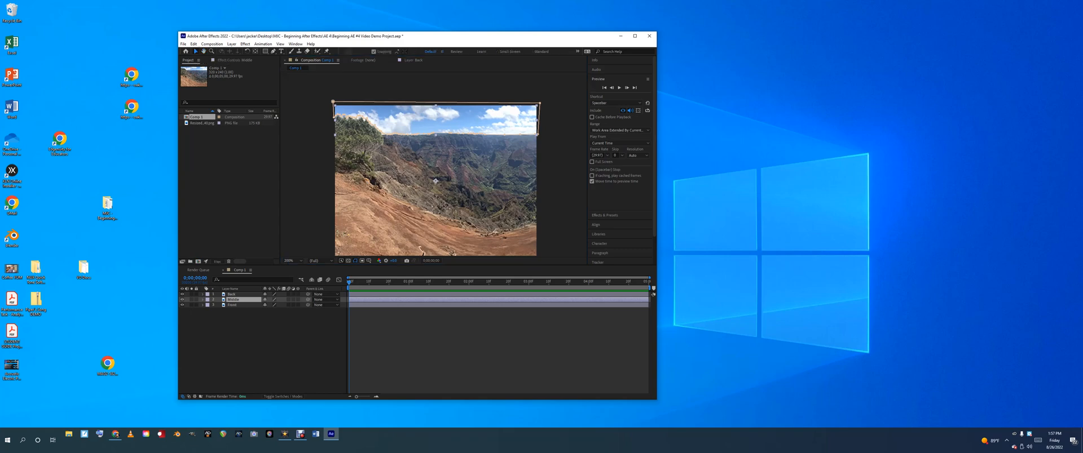
# - Expand the Middle layer's masks and select Mask 1
pyautogui.click(202, 299)
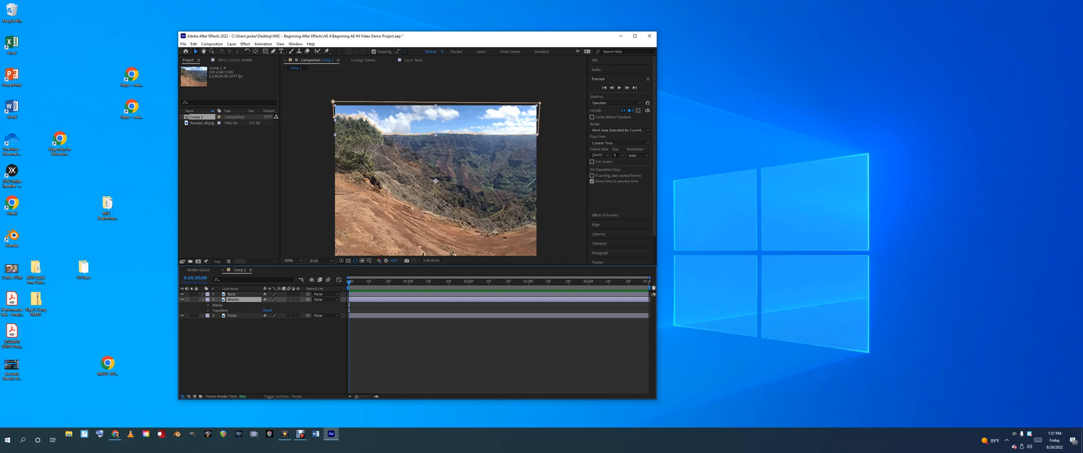
pyautogui.click(209, 305)
pyautogui.click(229, 310)
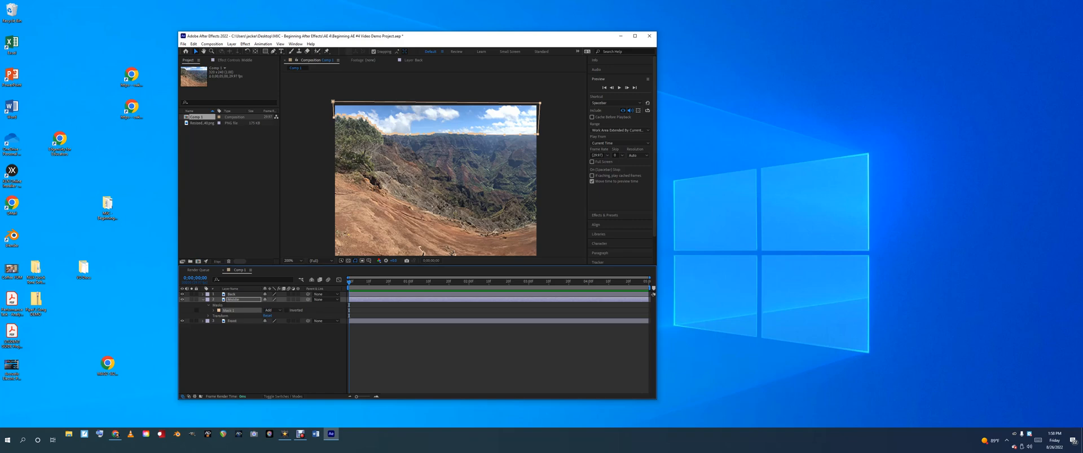
pyautogui.moveTo(433, 133); pyautogui.dragTo(433, 142)
pyautogui.hotkey('ctrl', 'z')
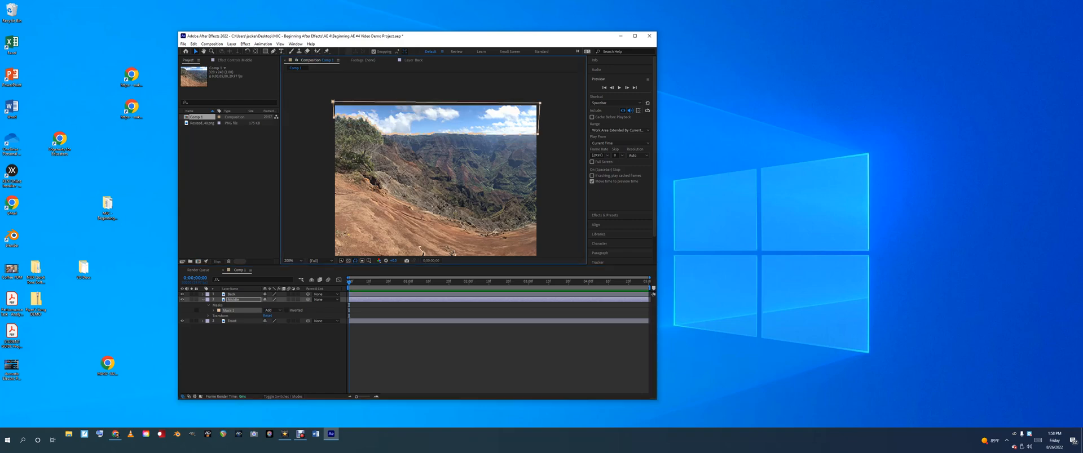
# - Move the two upper corner points of the Middle layer's mask down to where the dirt foreground meets the image's side edges
pyautogui.click(233, 299)
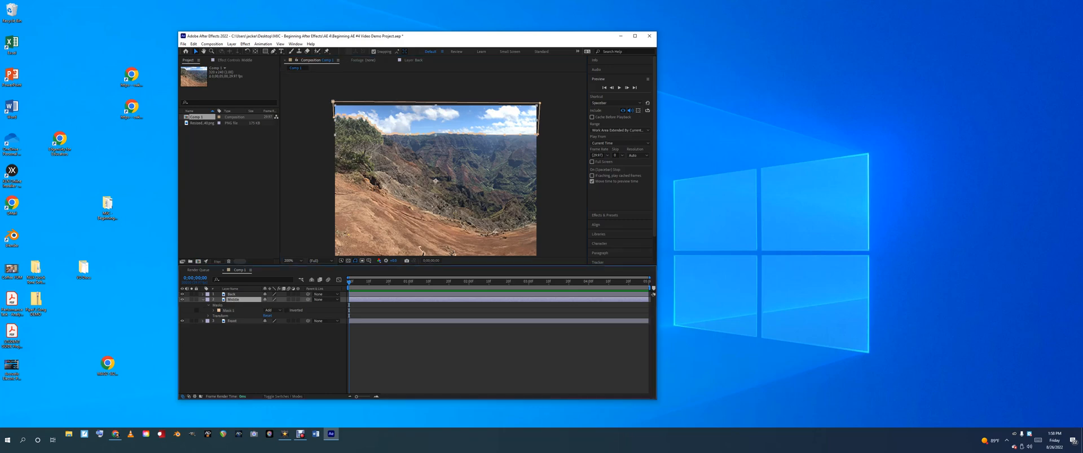
pyautogui.moveTo(333, 102); pyautogui.dragTo(332, 172)
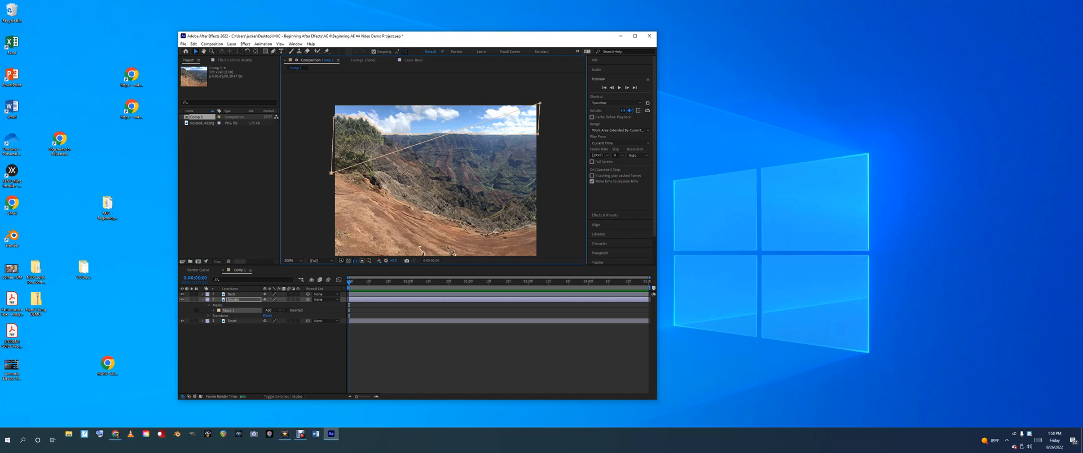
pyautogui.moveTo(540, 103); pyautogui.dragTo(539, 224)
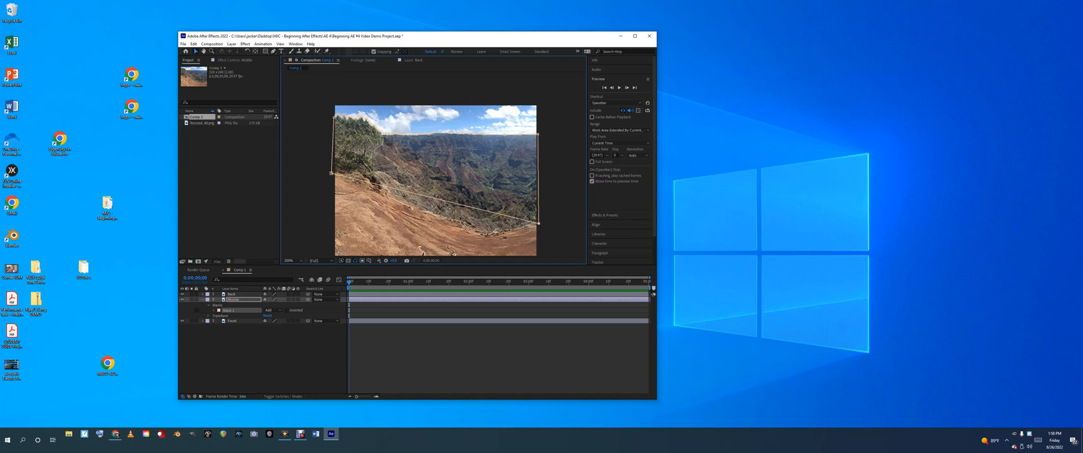
pyautogui.moveTo(331, 173); pyautogui.dragTo(333, 172)
# - Add Pen points to the Middle layer's mask, following the dirt ridge from the image's left edge to below the tree
pyautogui.press('g')
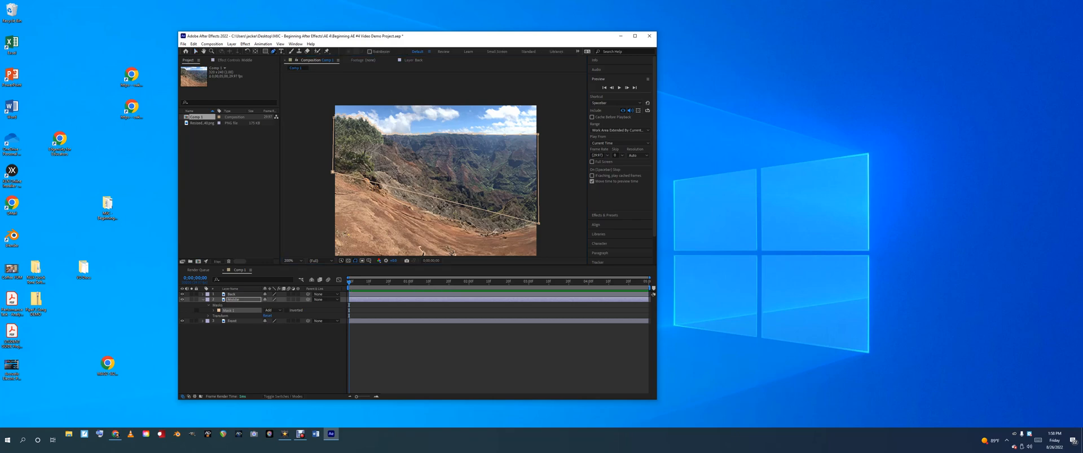
pyautogui.click(333, 172)
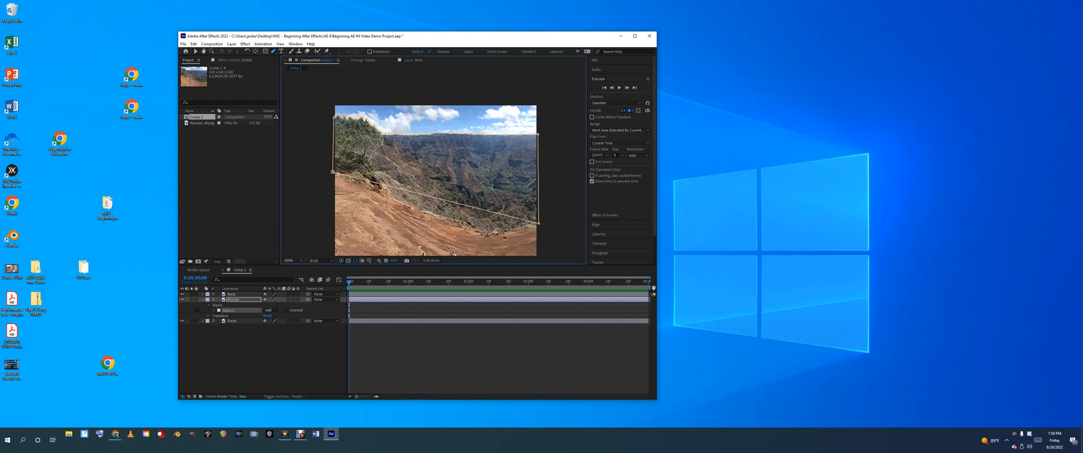
pyautogui.click(339, 173)
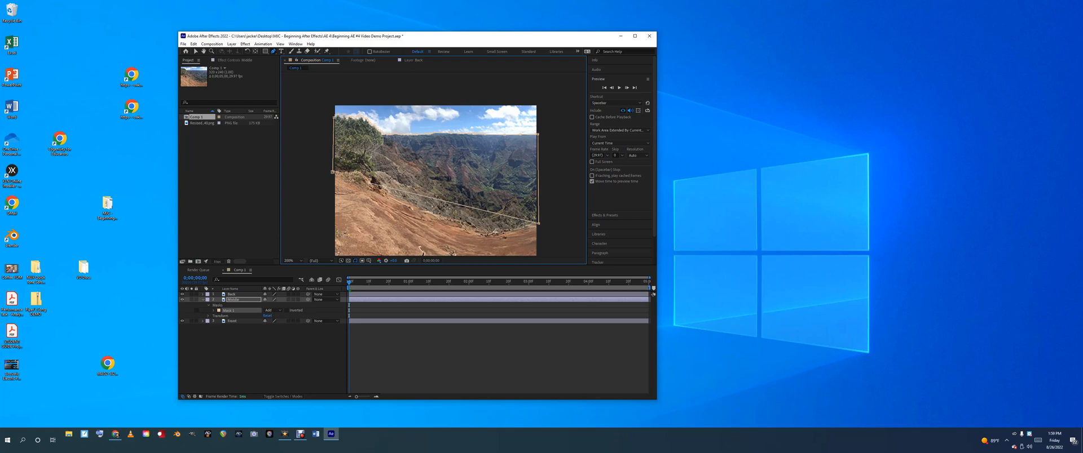
pyautogui.press('v')
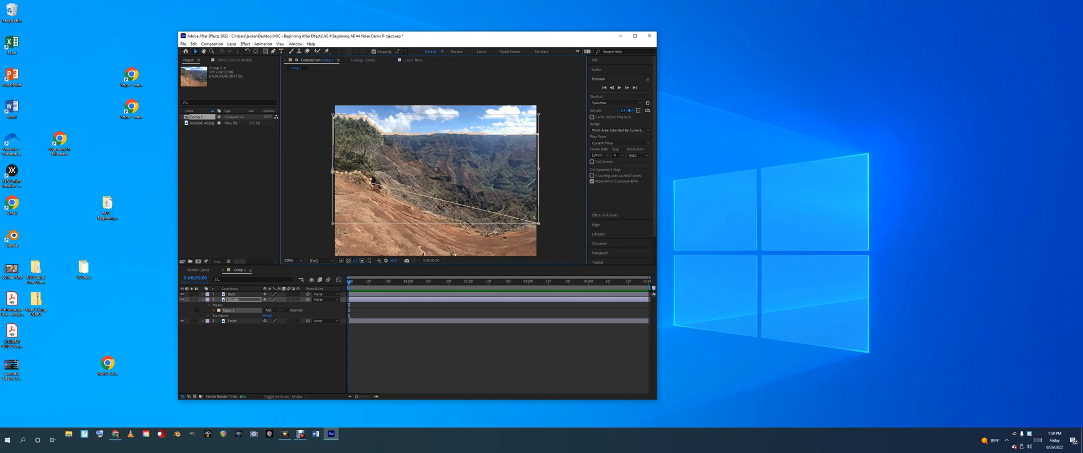
pyautogui.press('Escape')
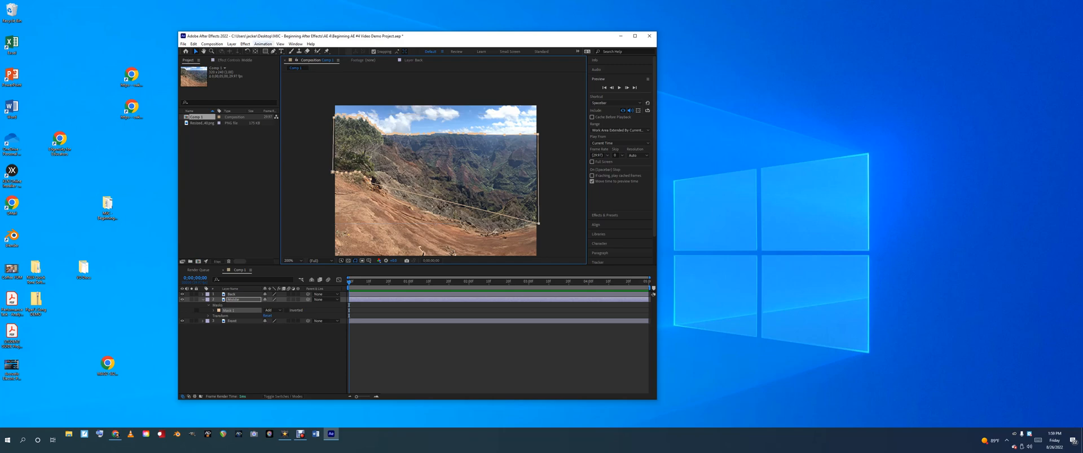
pyautogui.click(273, 51)
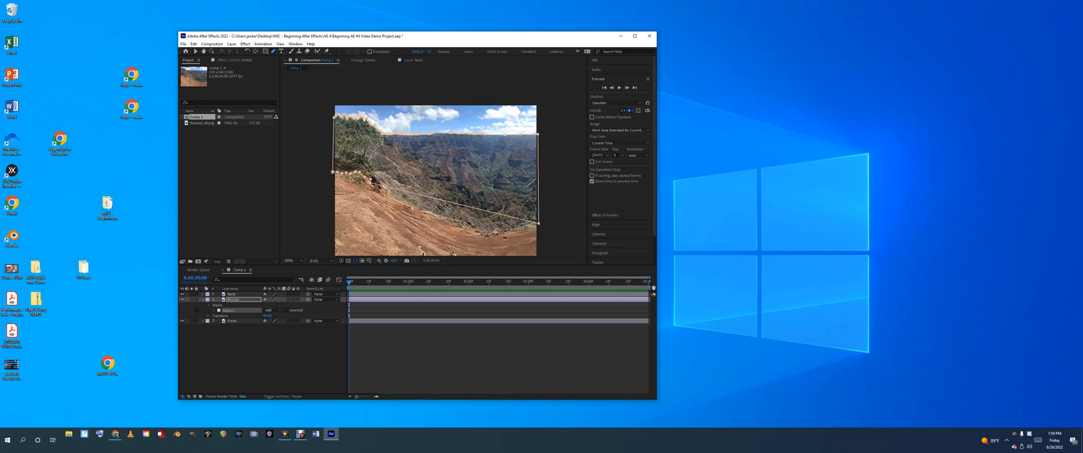
pyautogui.doubleClick(370, 182)
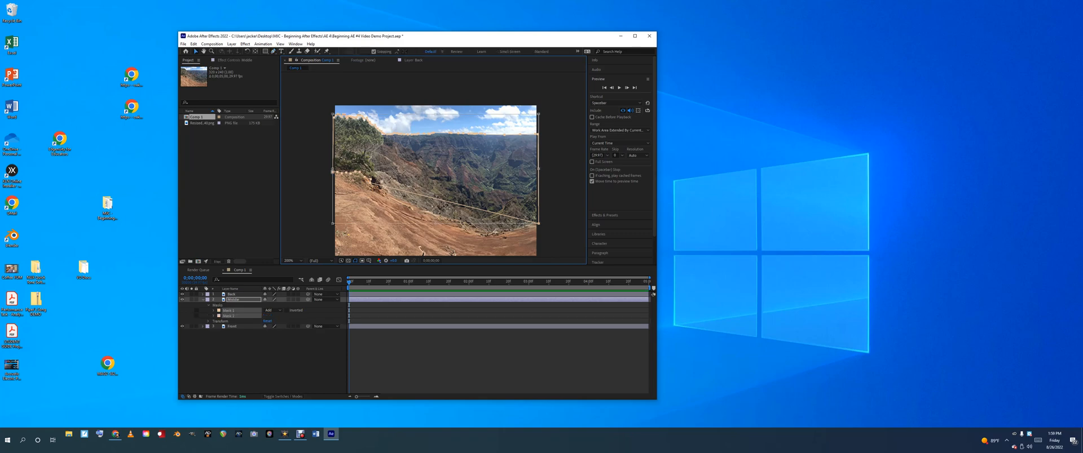
pyautogui.hotkey('ctrl', 'z')
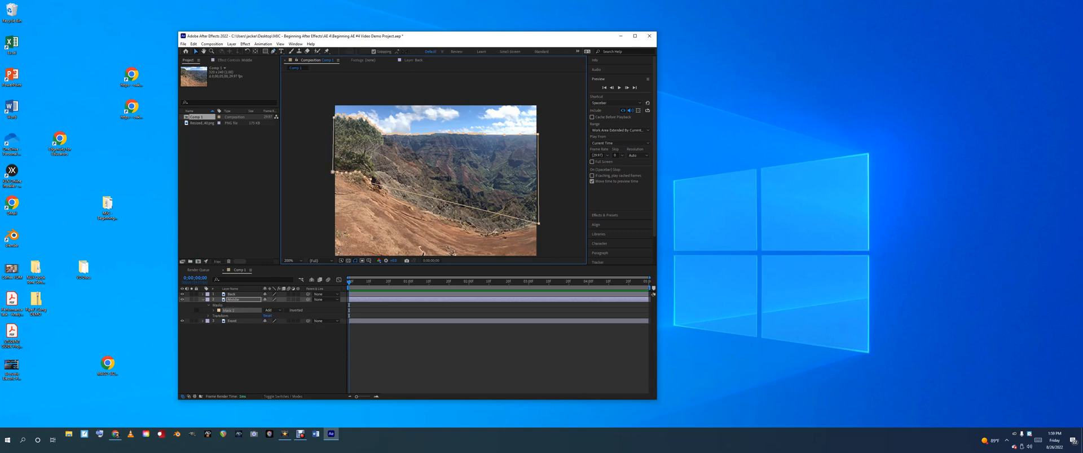
# - Continue adding and shaping the Middle layer's mask points along the dirt ridge, from below the tree past the middle of the image
pyautogui.click(233, 300)
pyautogui.press('g')
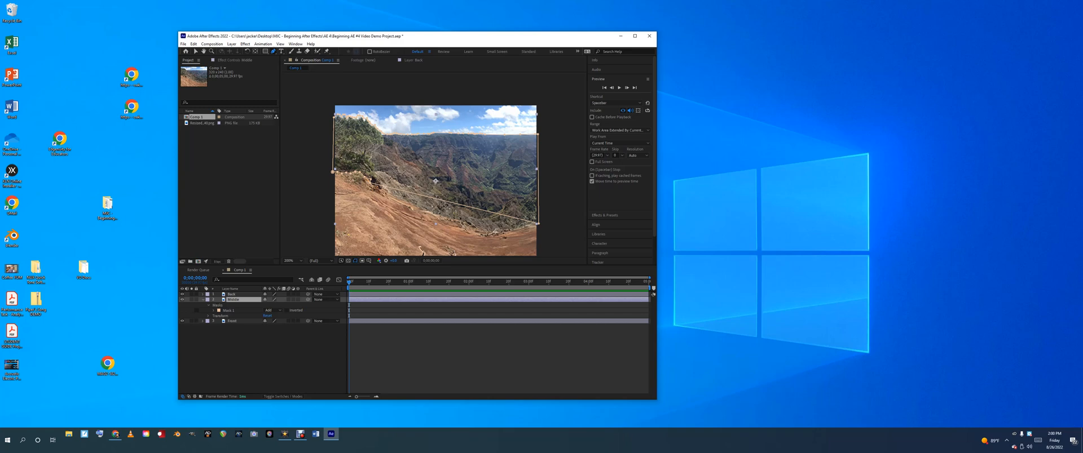
pyautogui.click(371, 183)
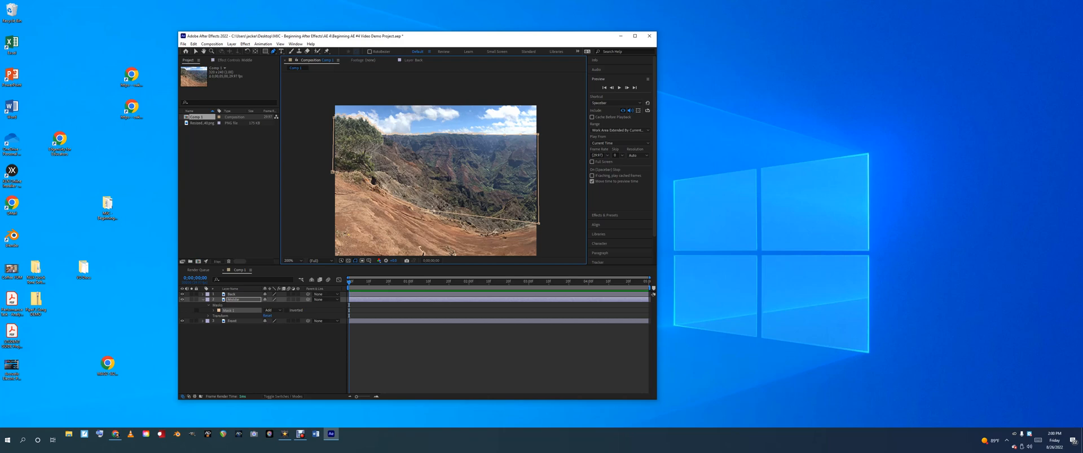
pyautogui.moveTo(434, 212); pyautogui.dragTo(436, 213)
pyautogui.moveTo(440, 213); pyautogui.dragTo(441, 211)
pyautogui.moveTo(441, 210); pyautogui.dragTo(442, 215)
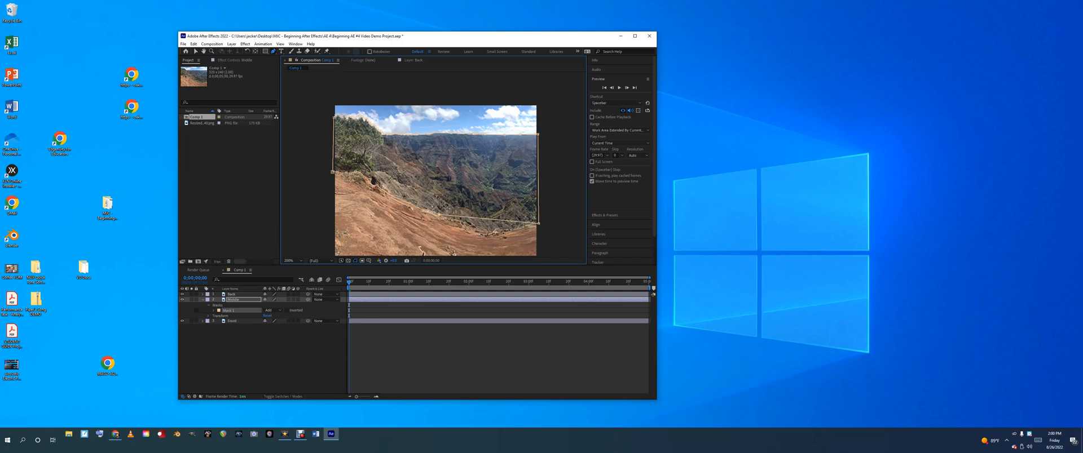
pyautogui.press('v')
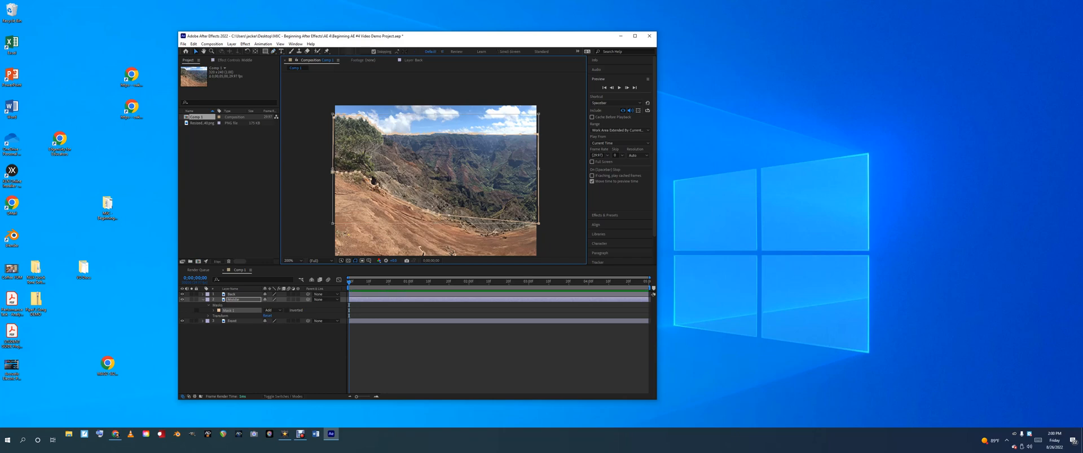
pyautogui.press('g')
pyautogui.press('Escape')
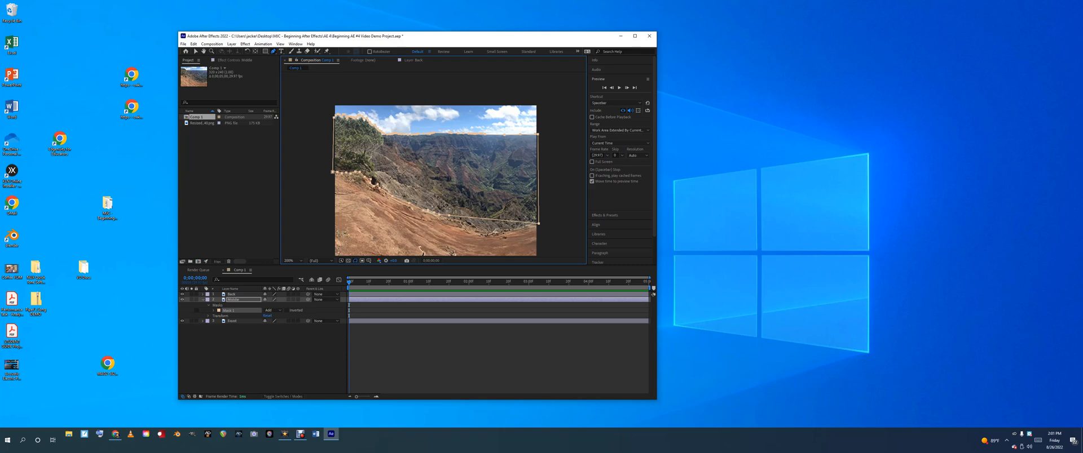
pyautogui.moveTo(373, 181); pyautogui.dragTo(372, 183)
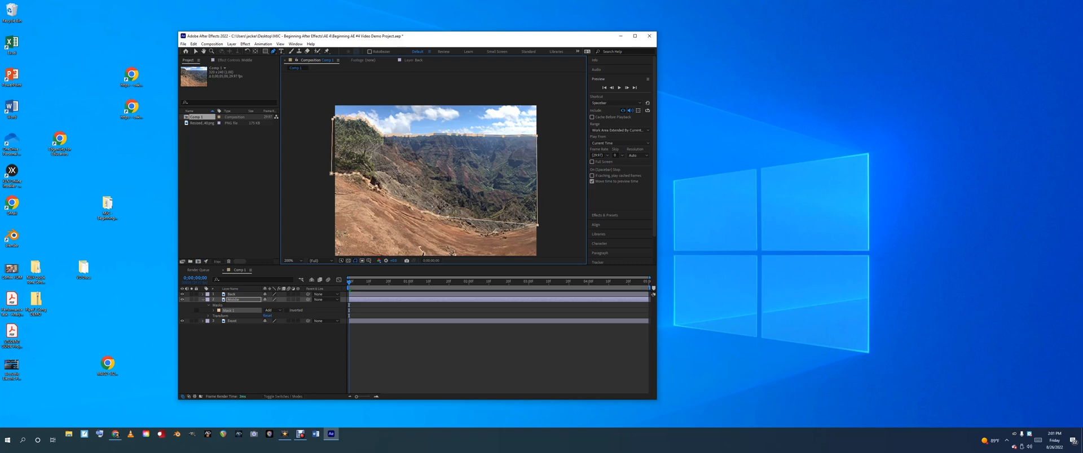
pyautogui.hotkey('ctrl', 'z')
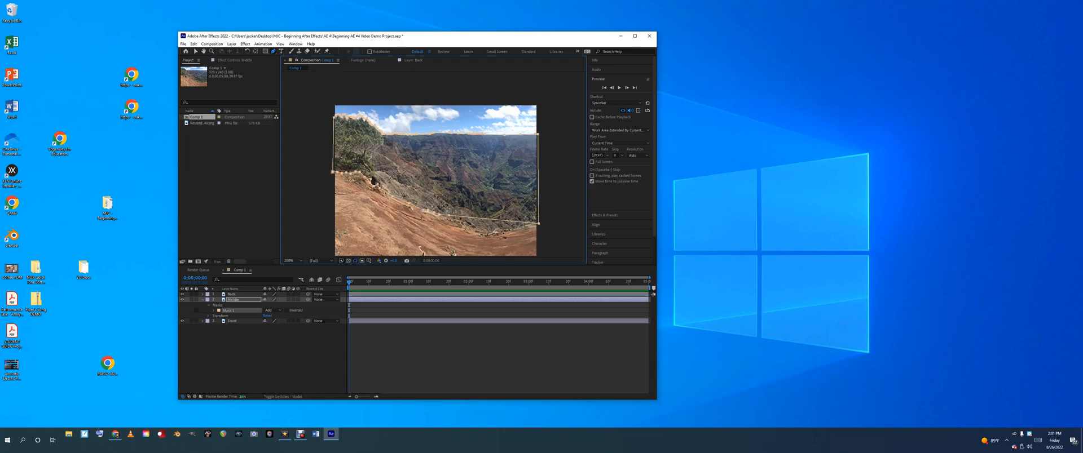
# - Fit the rest of the Middle layer's lower mask edge to the foreground ridge with Pen points, up to the image's right edge
pyautogui.click(234, 300)
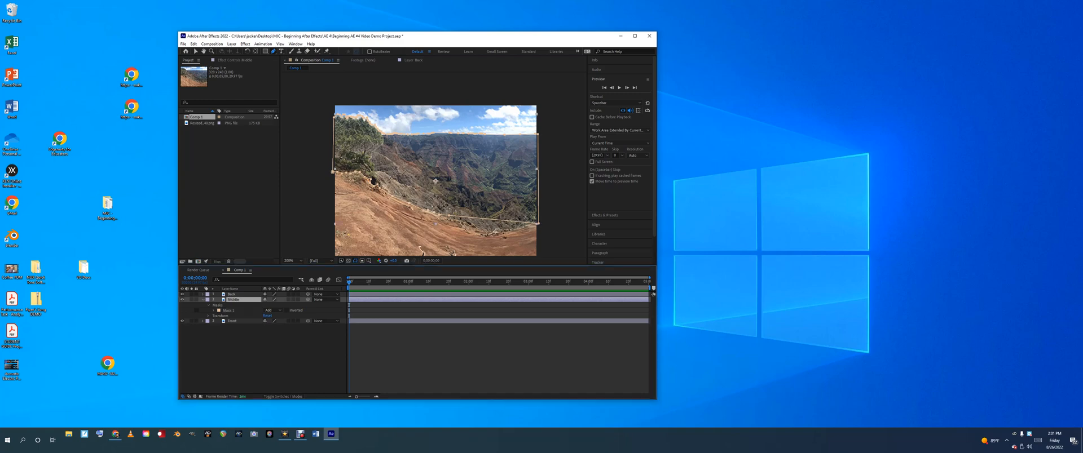
pyautogui.moveTo(449, 215); pyautogui.dragTo(447, 218)
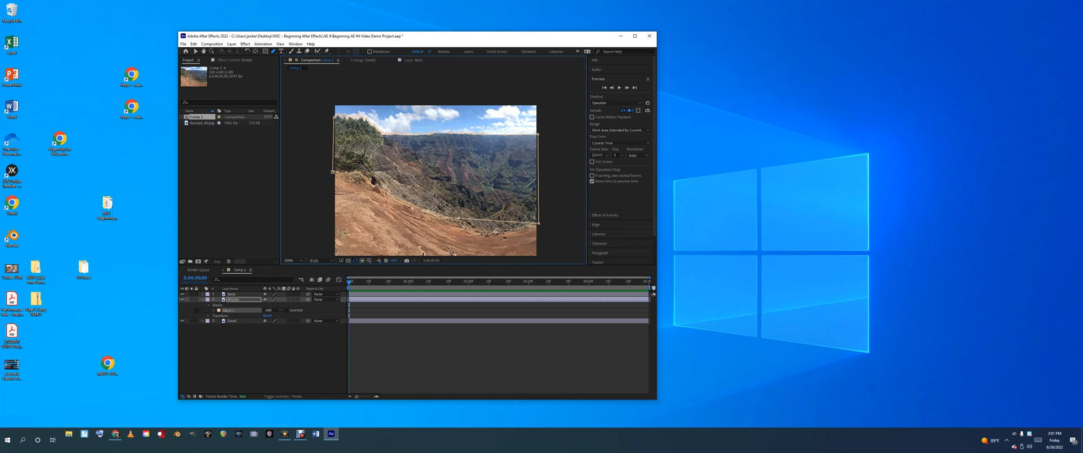
pyautogui.moveTo(458, 218); pyautogui.dragTo(458, 220)
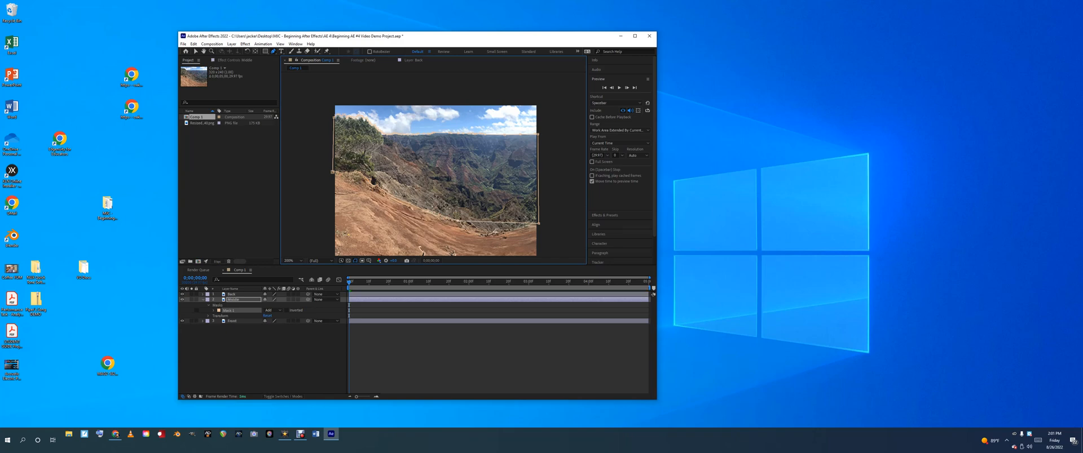
pyautogui.moveTo(464, 221); pyautogui.dragTo(461, 223)
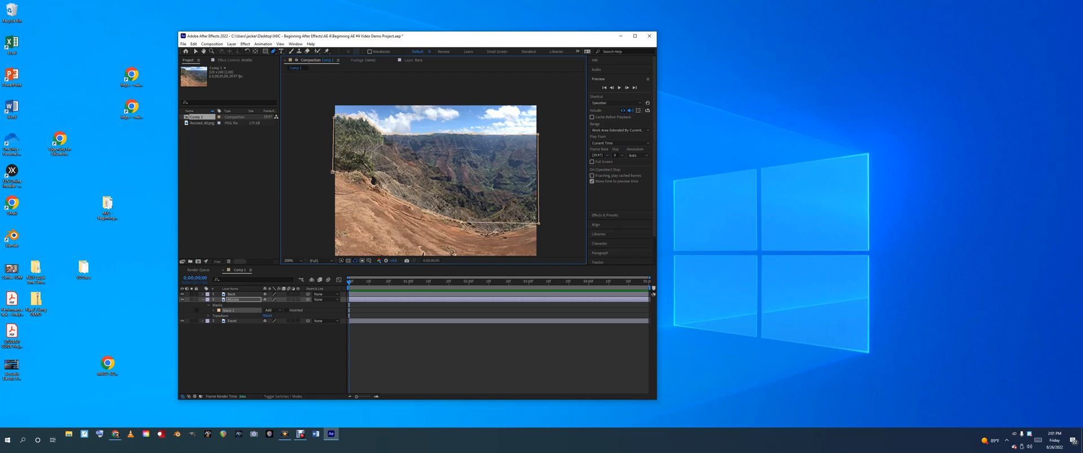
pyautogui.moveTo(467, 222); pyautogui.dragTo(466, 221)
pyautogui.click(469, 221)
pyautogui.moveTo(480, 221); pyautogui.dragTo(477, 225)
pyautogui.moveTo(477, 225); pyautogui.dragTo(482, 227)
pyautogui.moveTo(507, 227); pyautogui.dragTo(489, 231)
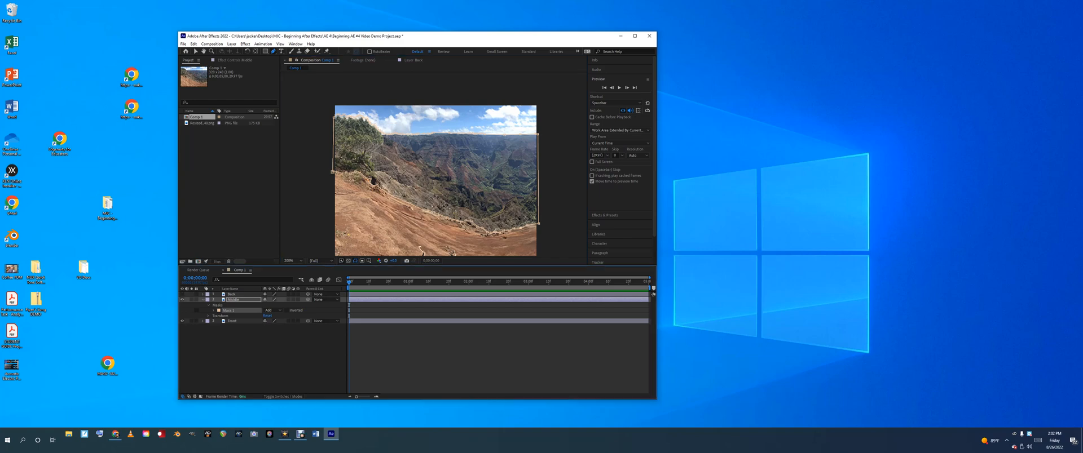
# - Hide the Front layer and check the masked areas of the Back and Middle layers
pyautogui.click(182, 321)
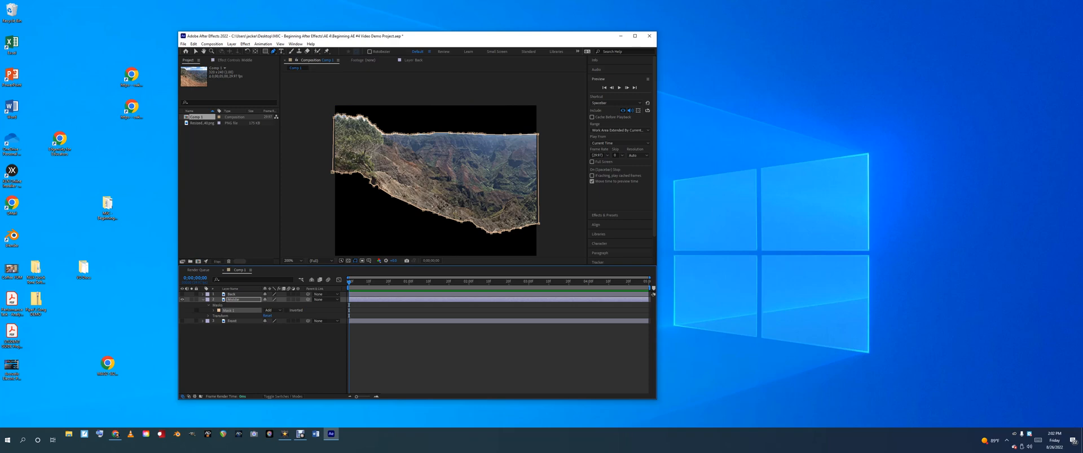
pyautogui.click(182, 294)
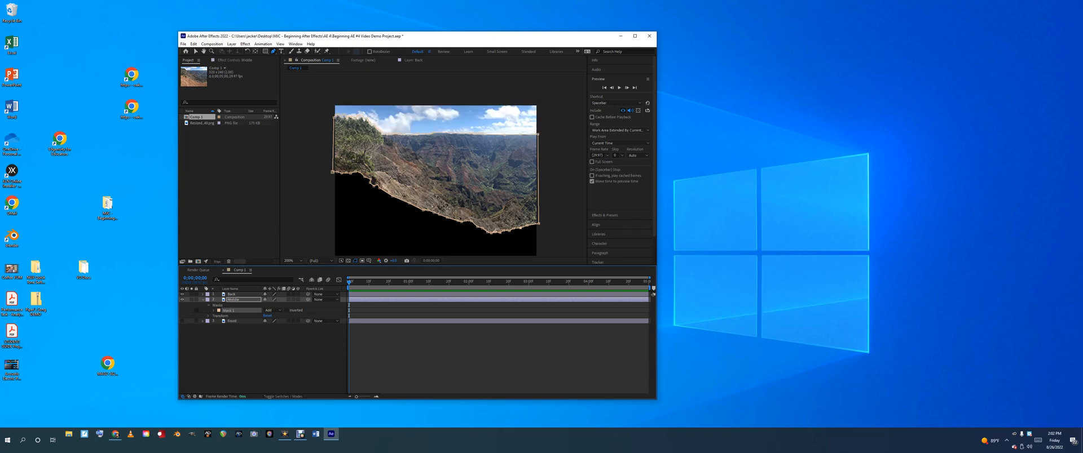
pyautogui.click(231, 294)
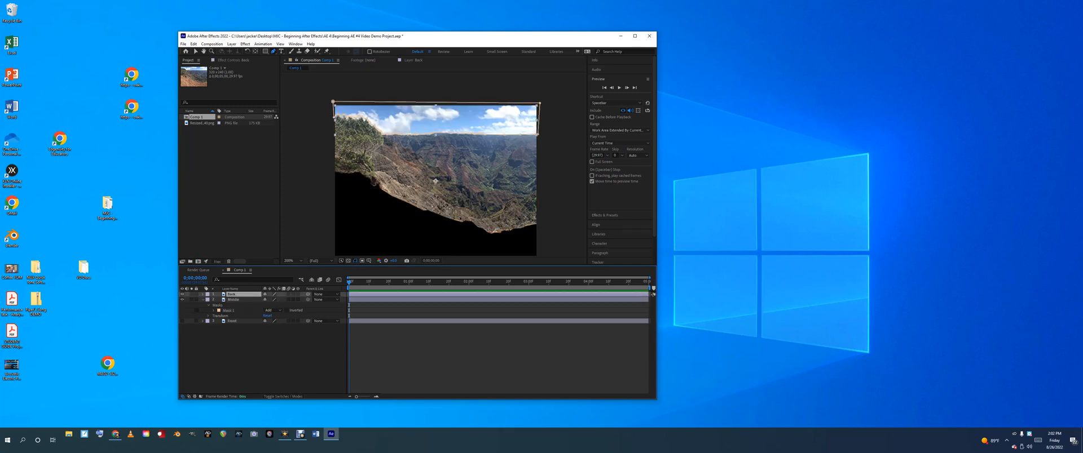
pyautogui.click(233, 300)
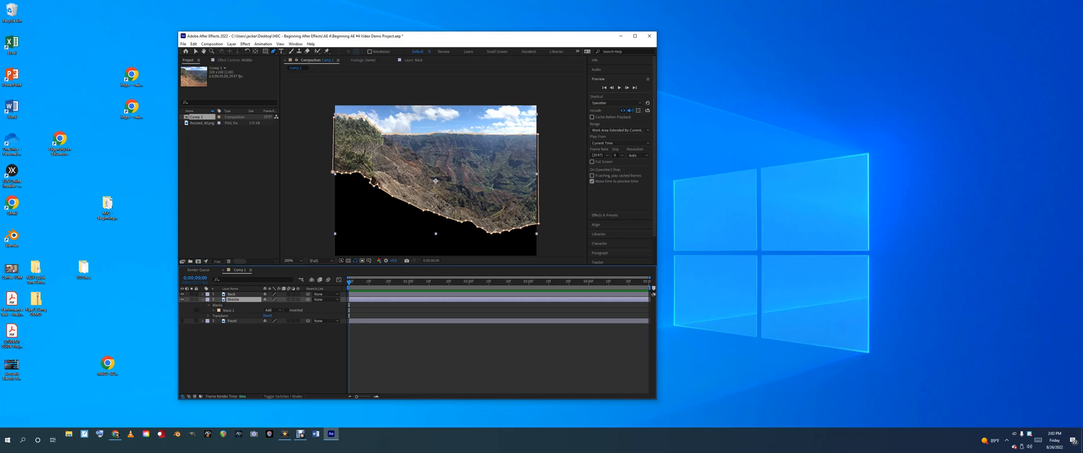
pyautogui.click(232, 321)
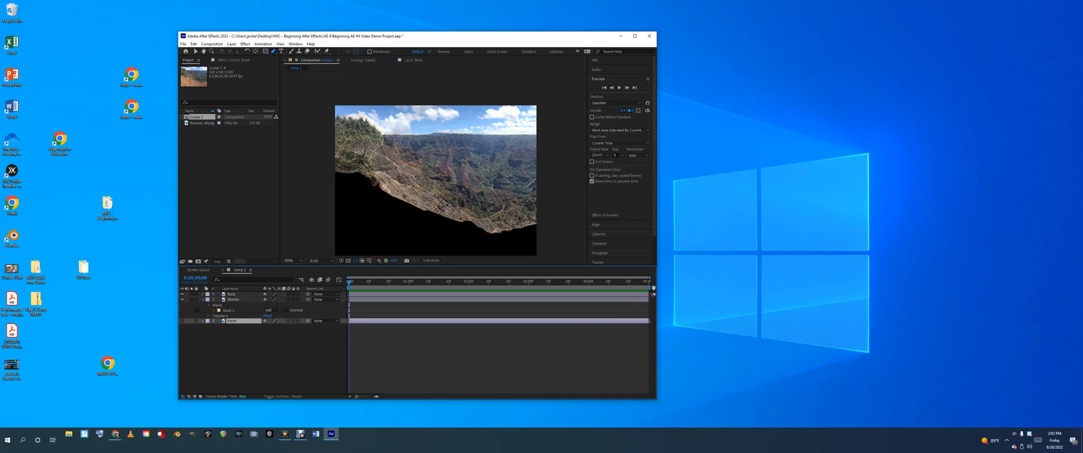
pyautogui.click(233, 300)
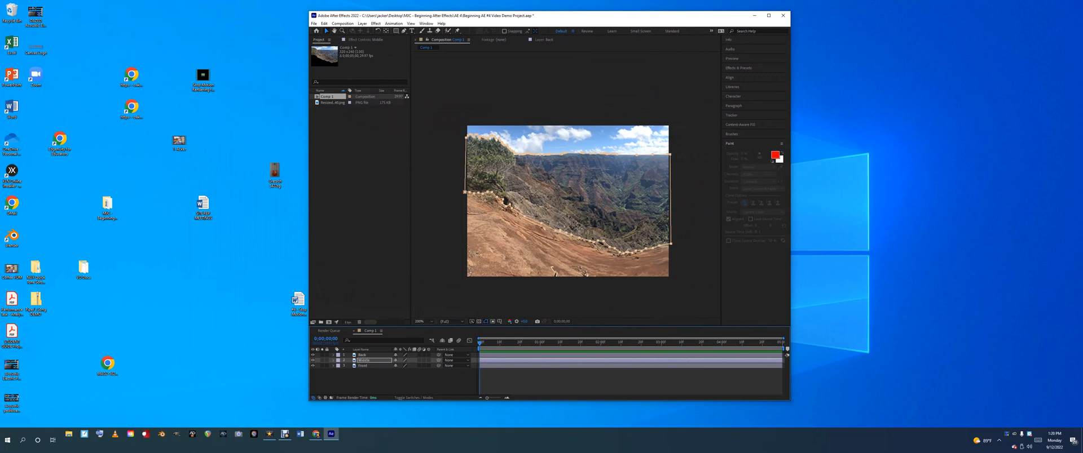
# - Solo the Middle layer to display only its masked canyon area
pyautogui.click(362, 366)
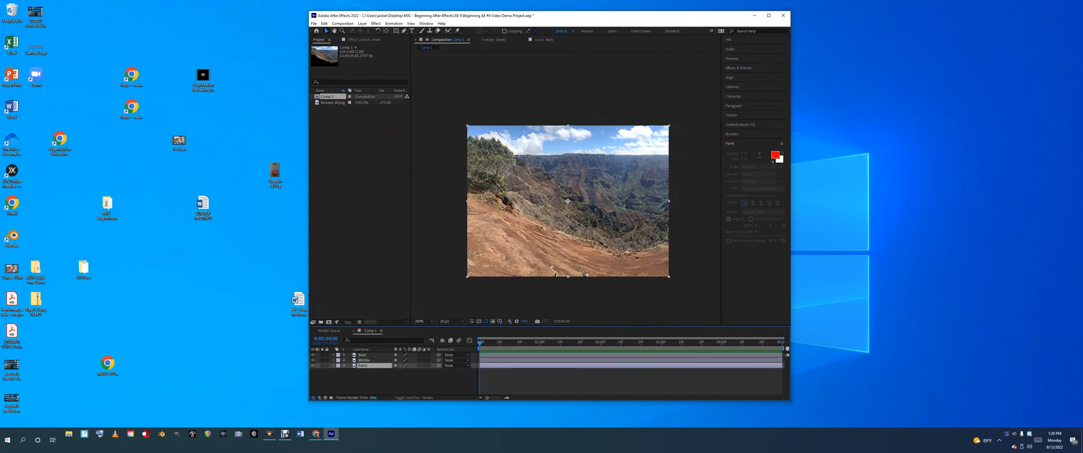
pyautogui.click(364, 360)
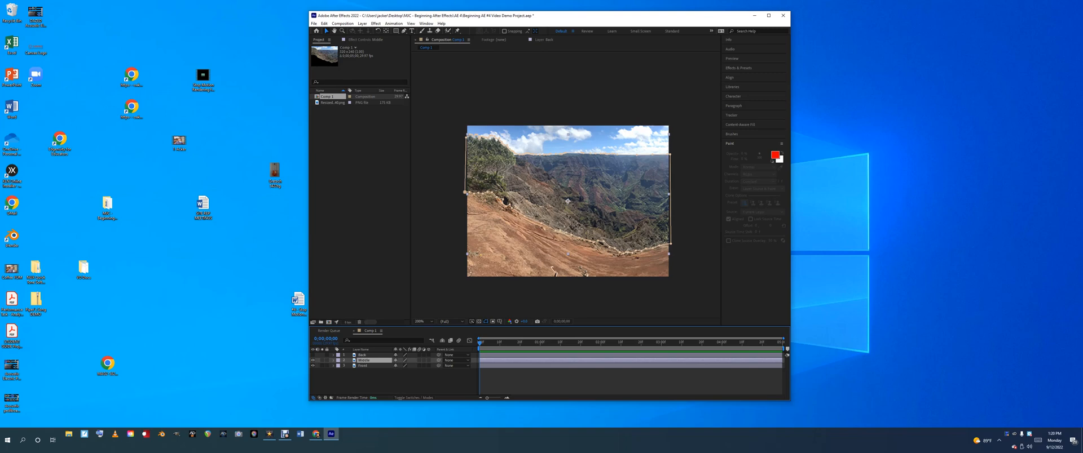
pyautogui.click(322, 361)
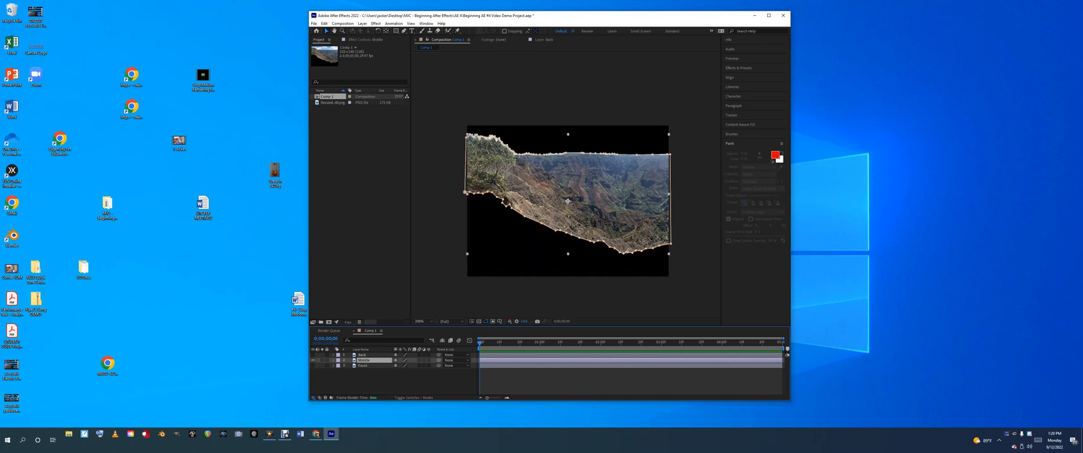
# - Check the Middle layer's masked area alone and against the full image by toggling the Back and Front layers' visibility
pyautogui.hotkey('ctrl', 'shift', 'a')
pyautogui.click(313, 355)
pyautogui.click(363, 360)
pyautogui.click(313, 355)
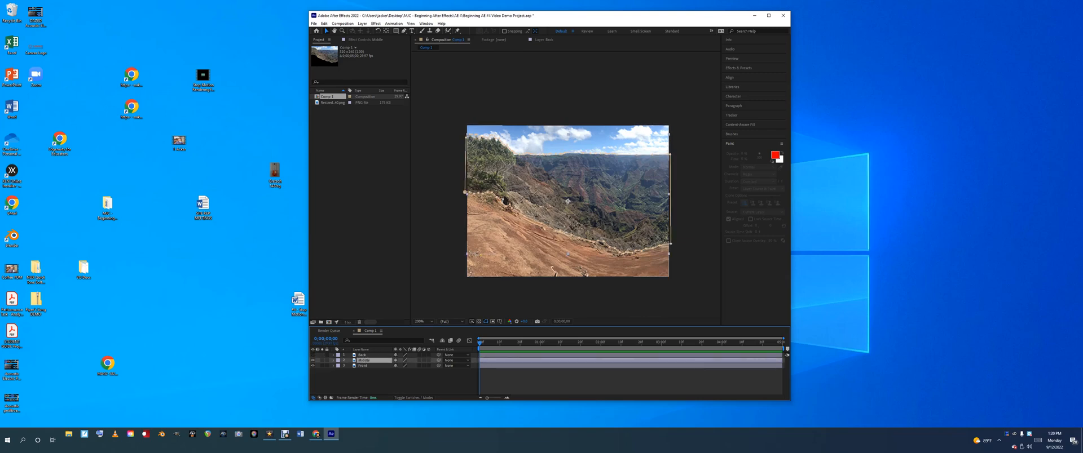
pyautogui.click(313, 366)
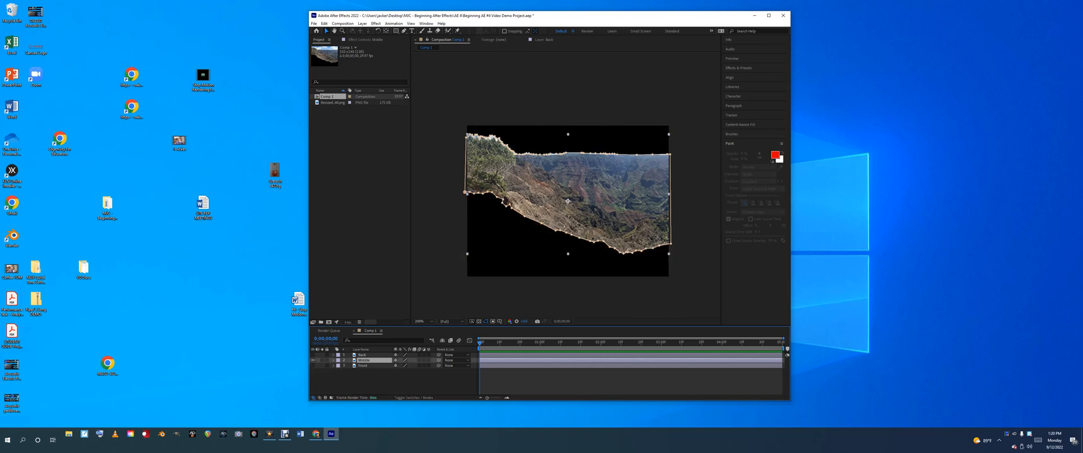
pyautogui.click(362, 365)
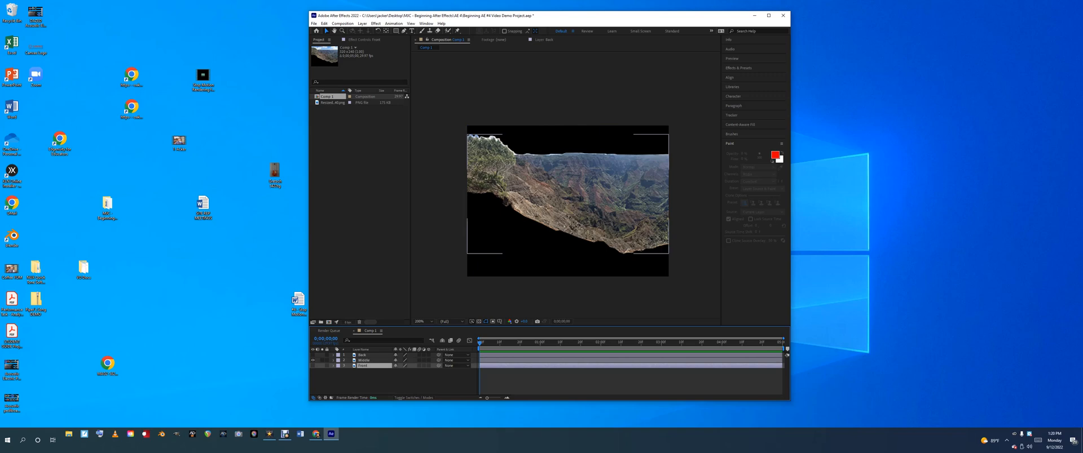
pyautogui.click(364, 361)
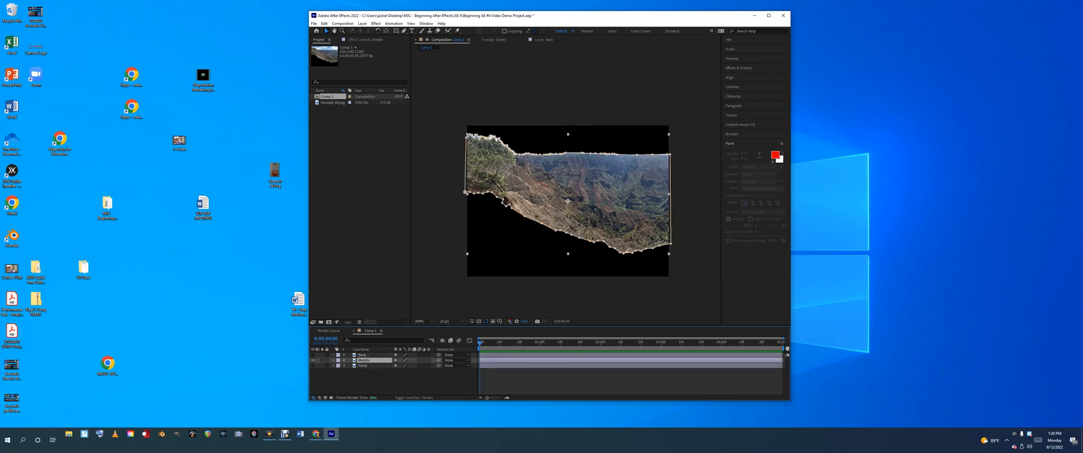
pyautogui.click(312, 366)
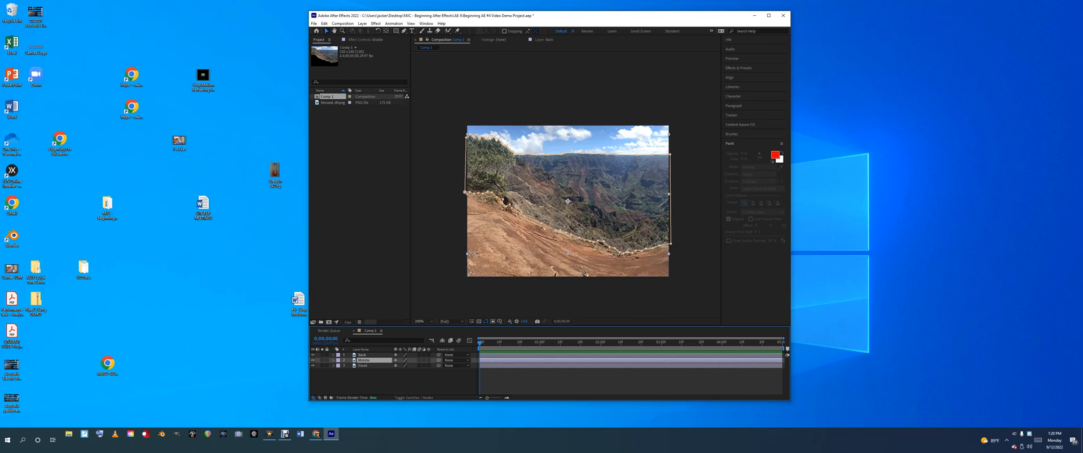
# - Copy the Middle layer's Mask 1 and paste it onto the Front layer
pyautogui.click(333, 360)
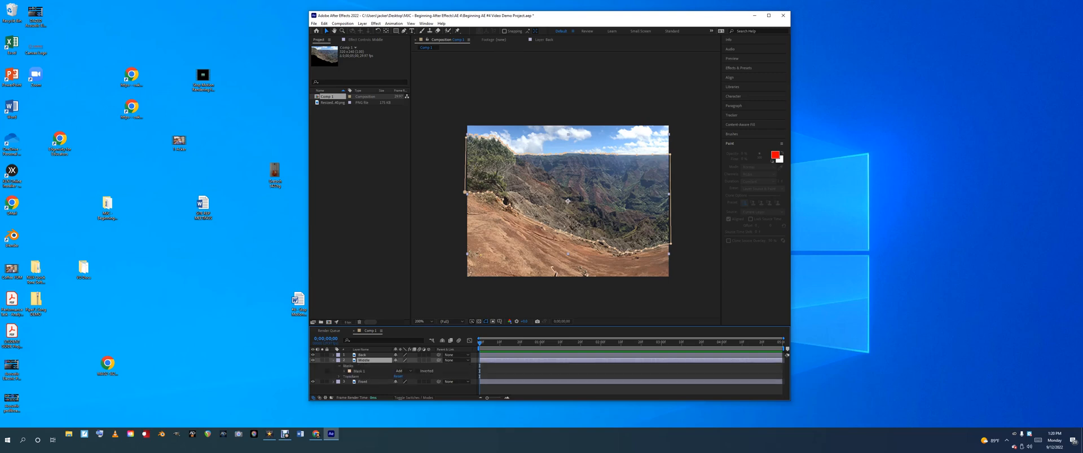
pyautogui.click(359, 371)
pyautogui.click(333, 360)
pyautogui.click(362, 366)
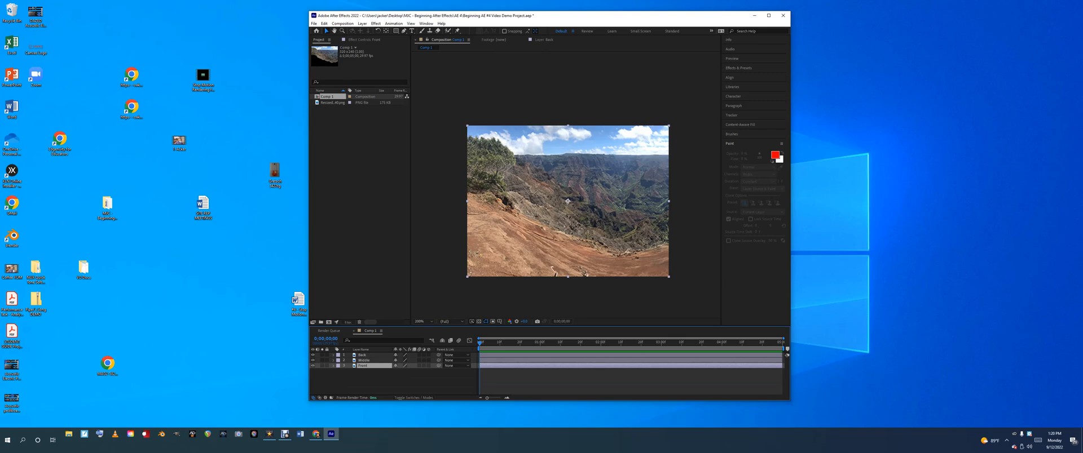
pyautogui.hotkey('ctrl', 'v')
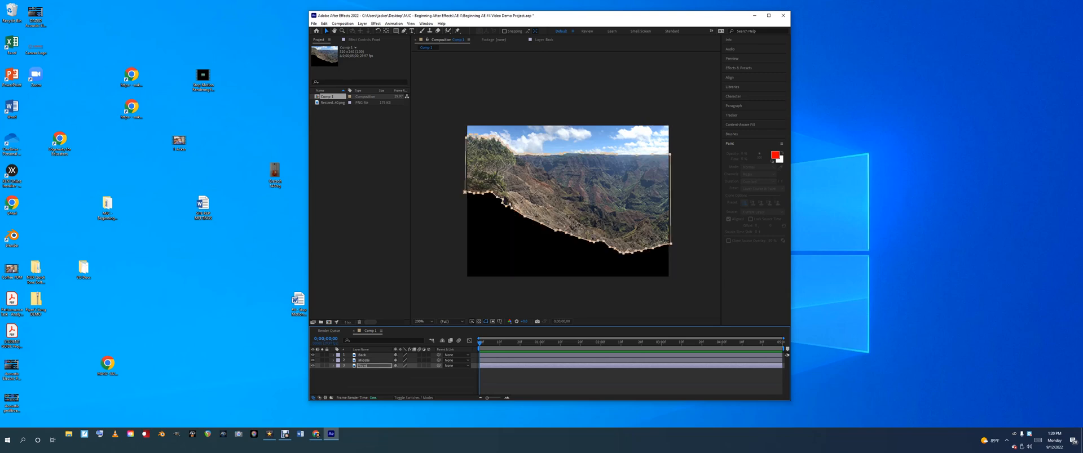
# - Delete the points along the upper edge of the Front layer's mask between its two outer corners, keeping the lower ridge line
pyautogui.click(333, 366)
pyautogui.click(338, 372)
pyautogui.click(338, 371)
pyautogui.scroll(-3, 565, 186)
pyautogui.scroll(4, 566, 186)
pyautogui.scroll(-2, 565, 190)
pyautogui.scroll(2, 566, 190)
pyautogui.scroll(-1, 566, 190)
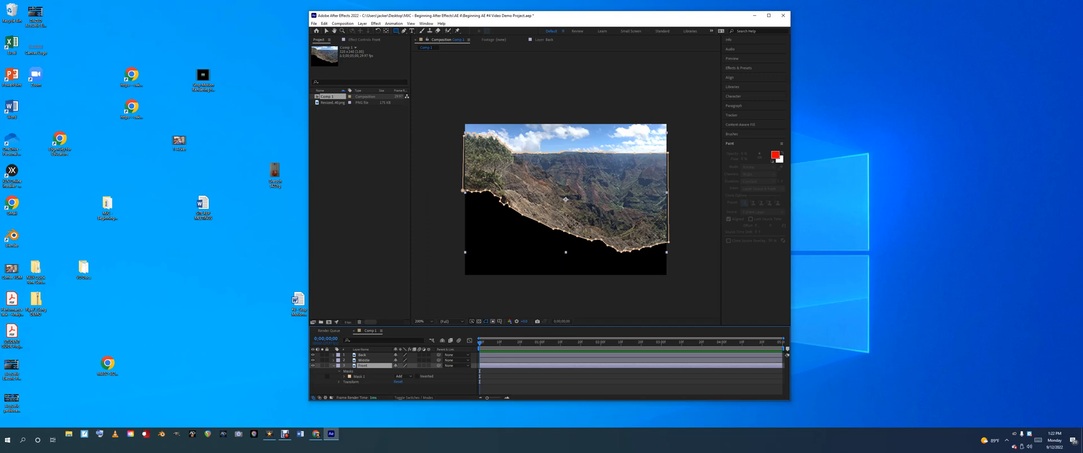
pyautogui.click(404, 30)
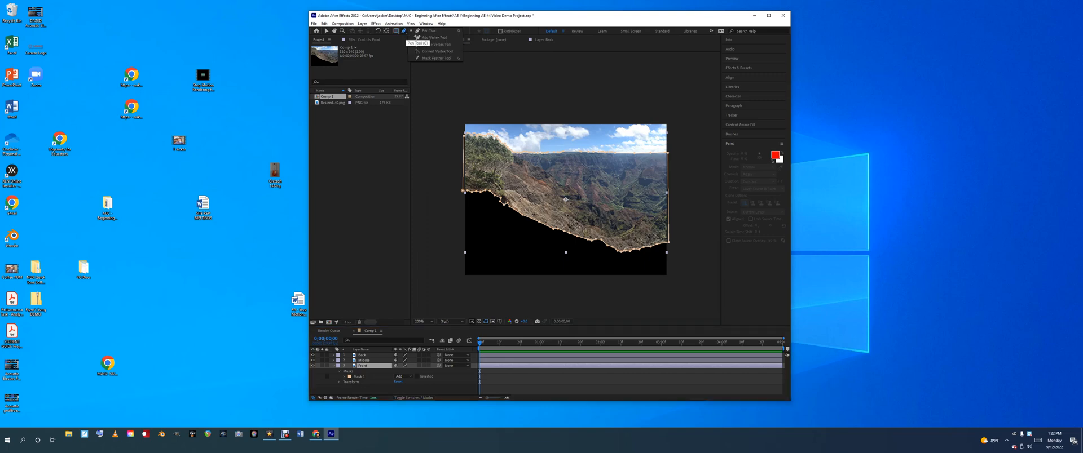
pyautogui.click(434, 44)
pyautogui.click(462, 190)
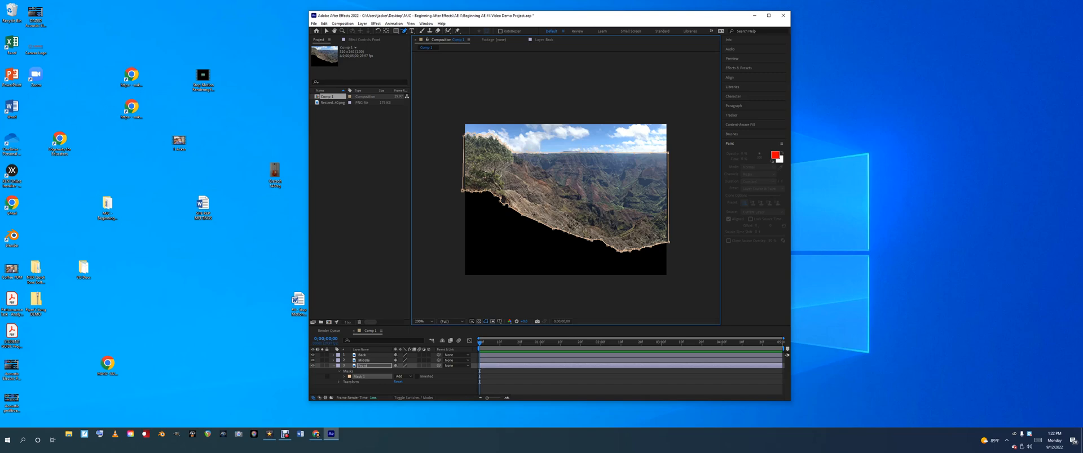
pyautogui.click(403, 30)
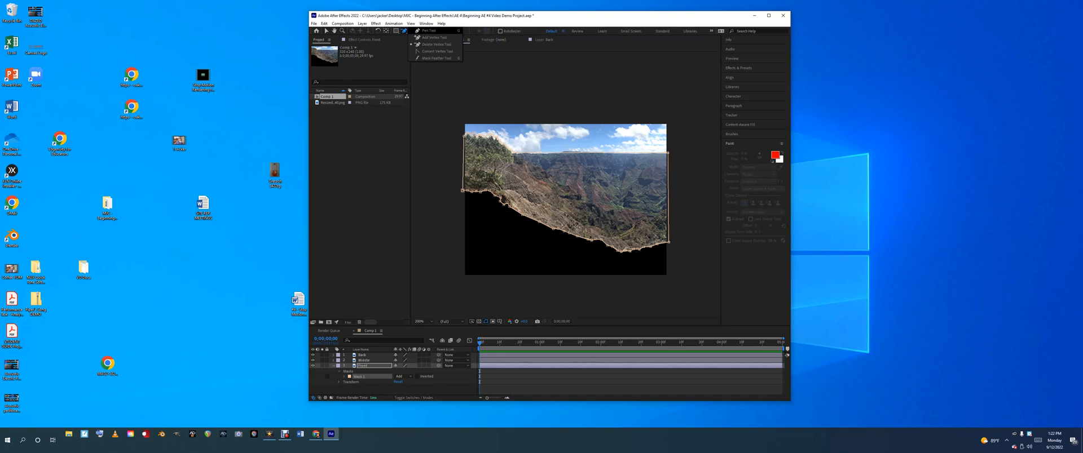
pyautogui.click(435, 44)
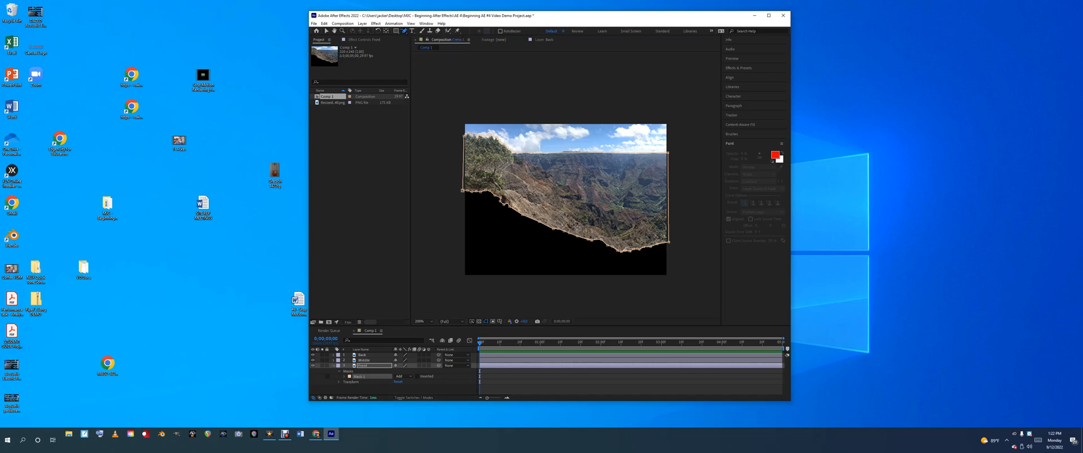
pyautogui.moveTo(513, 125); pyautogui.dragTo(475, 159)
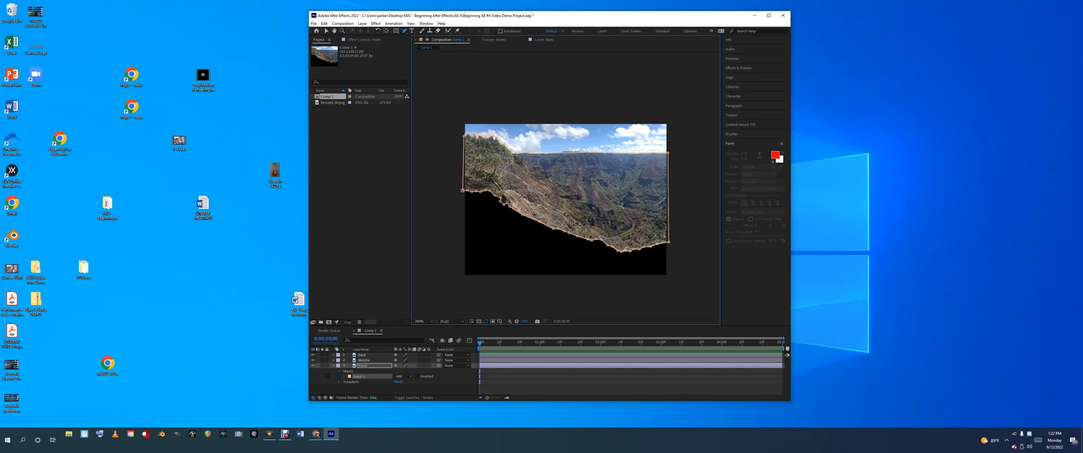
pyautogui.press('Delete')
pyautogui.press('Delete')
pyautogui.press('v')
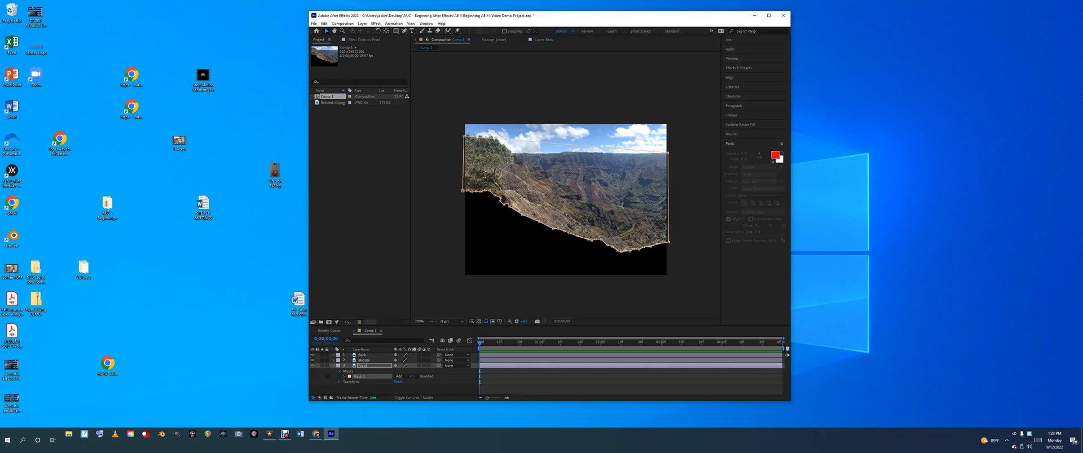
# - Move the Front mask's two upper corner points down to the image's bottom corners so the mask encloses the dirt foreground
pyautogui.moveTo(463, 136); pyautogui.dragTo(464, 279)
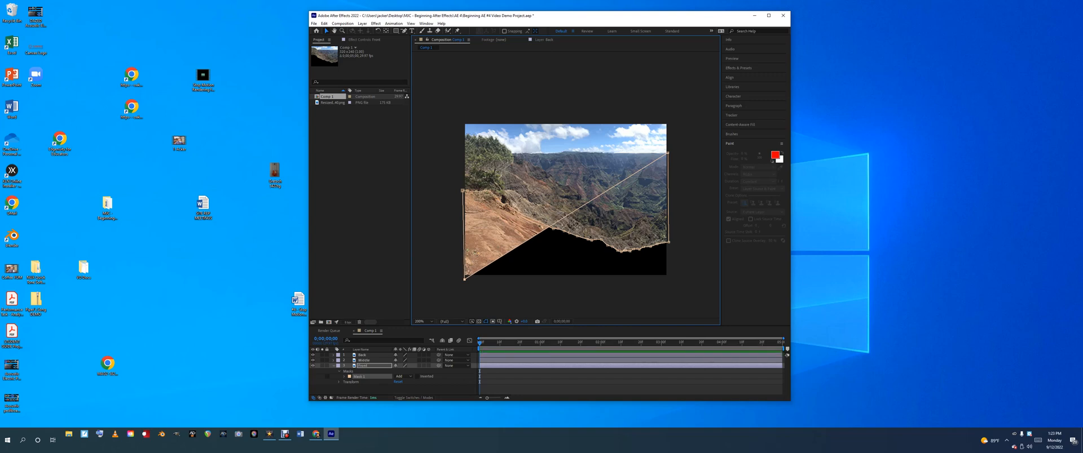
pyautogui.moveTo(462, 190); pyautogui.dragTo(463, 190)
pyautogui.press('Right')
pyautogui.moveTo(667, 153); pyautogui.dragTo(667, 275)
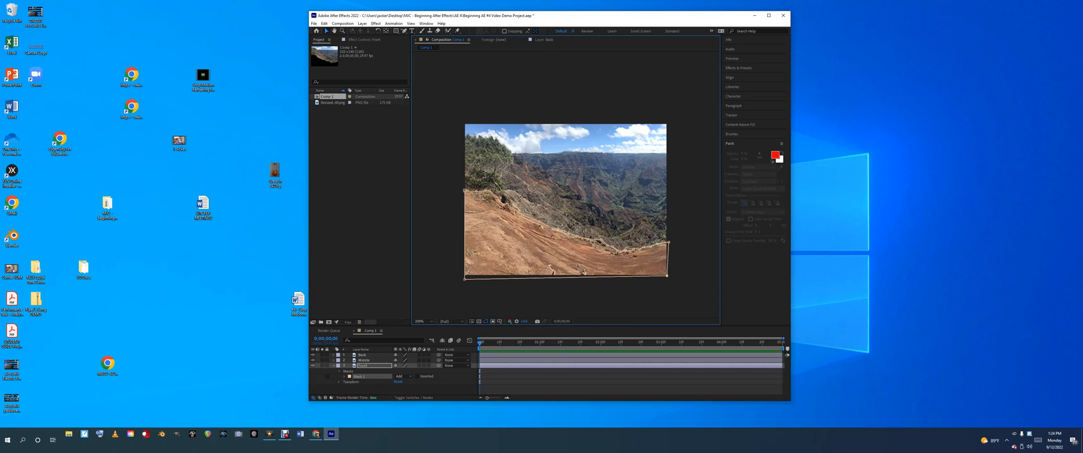
pyautogui.moveTo(669, 242); pyautogui.dragTo(669, 242)
pyautogui.moveTo(464, 279); pyautogui.dragTo(465, 276)
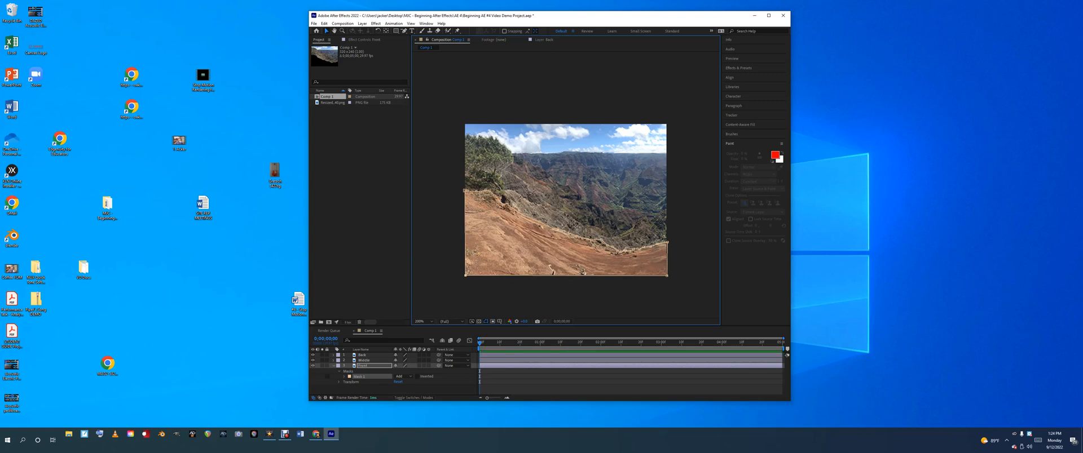
# - Hide the Back and Middle layers to inspect the Front layer's masked foreground, and activate the Delete Vertex tool
pyautogui.click(312, 360)
pyautogui.click(312, 354)
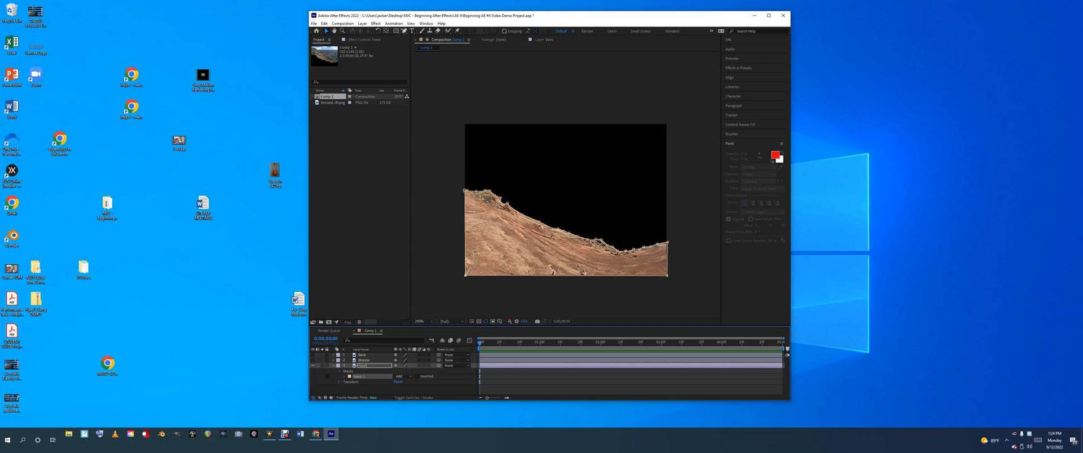
pyautogui.click(404, 30)
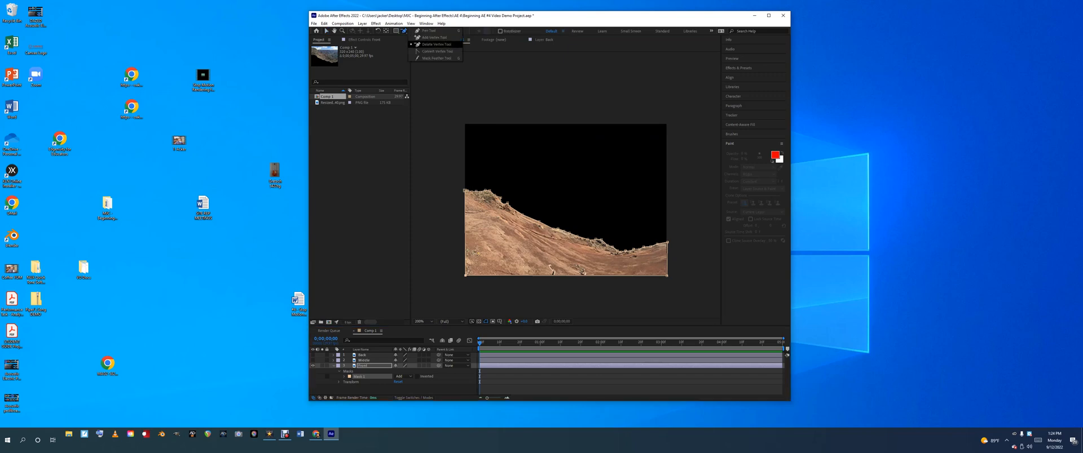
pyautogui.click(434, 43)
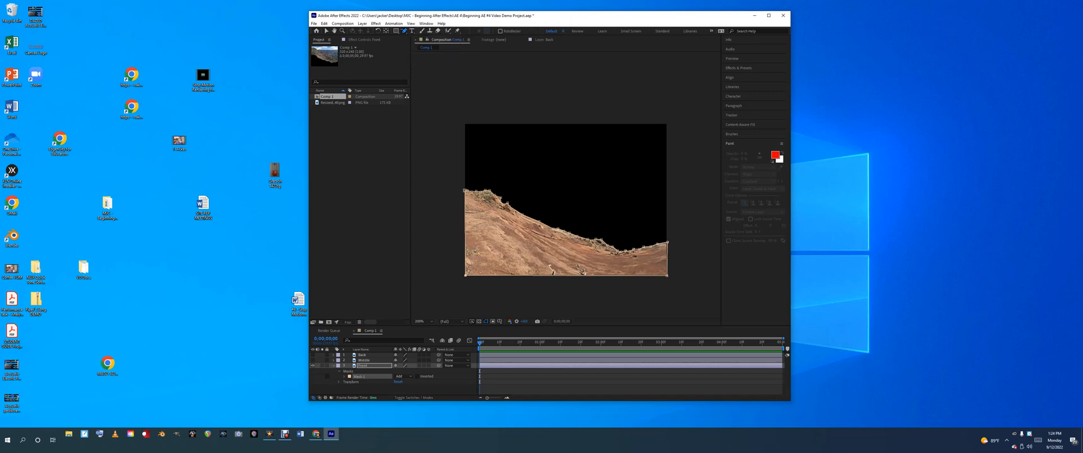
pyautogui.click(403, 30)
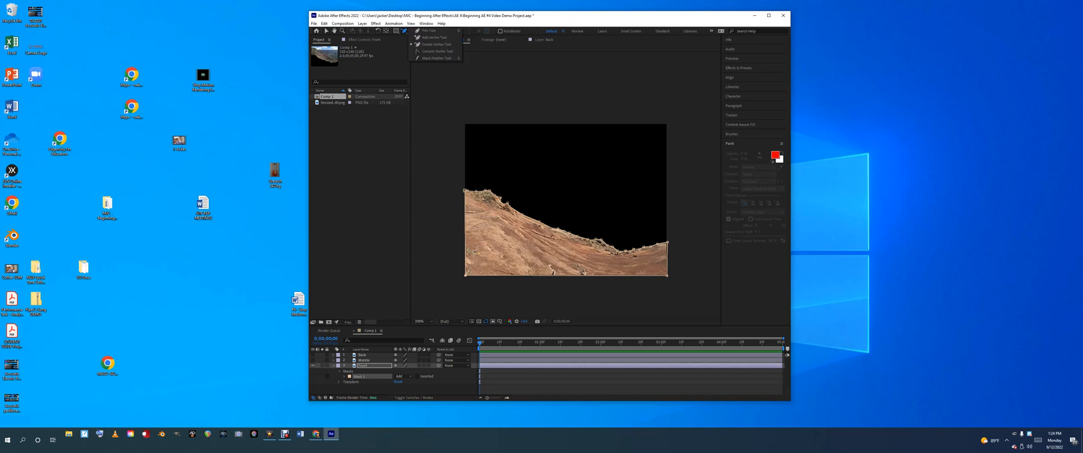
pyautogui.click(565, 233)
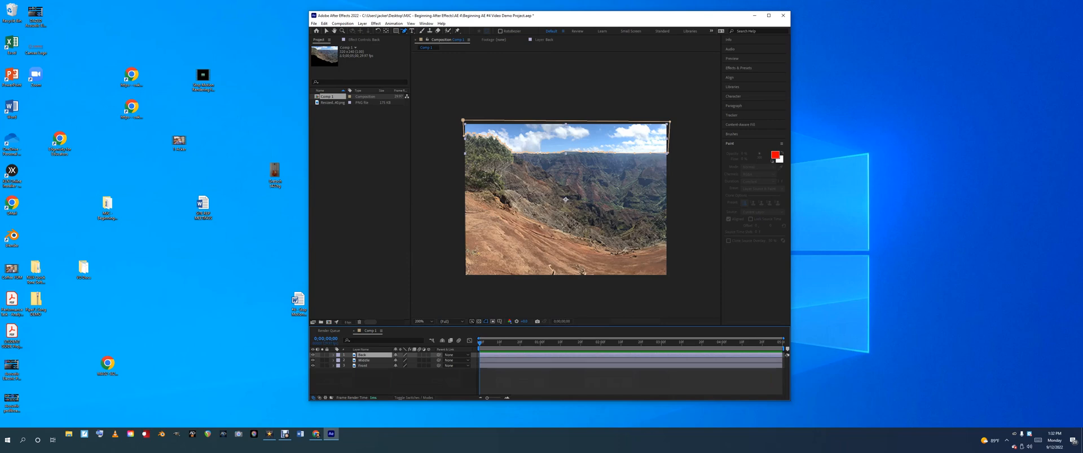
# - Check the Back, Middle and Front masks separately and in combination by toggling layer visibility, finishing with all three layers shown
pyautogui.click(313, 361)
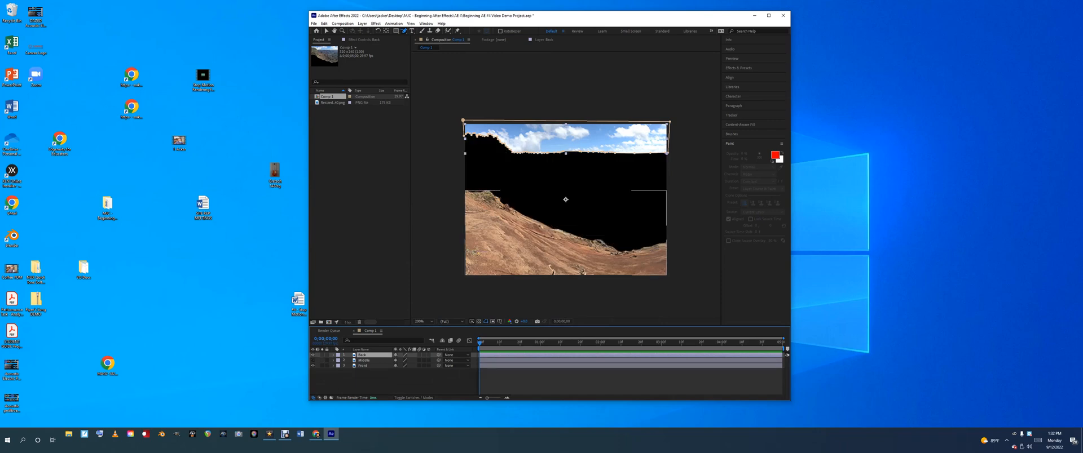
pyautogui.click(313, 366)
pyautogui.hotkey('ctrl', 'Down')
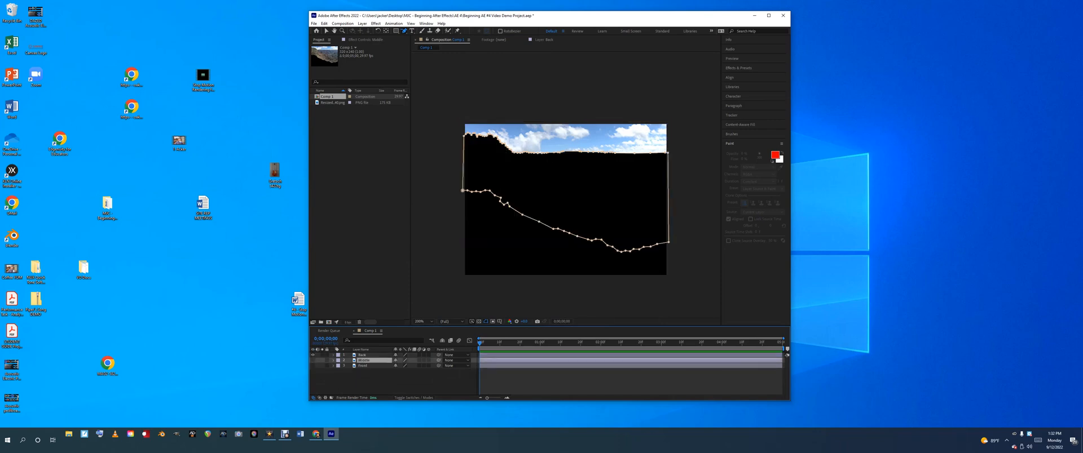
pyautogui.click(313, 361)
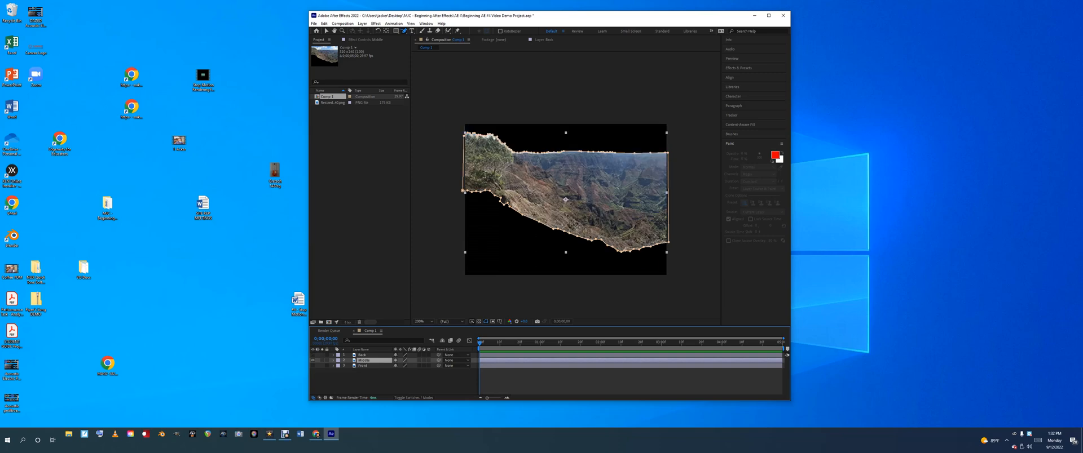
pyautogui.click(313, 355)
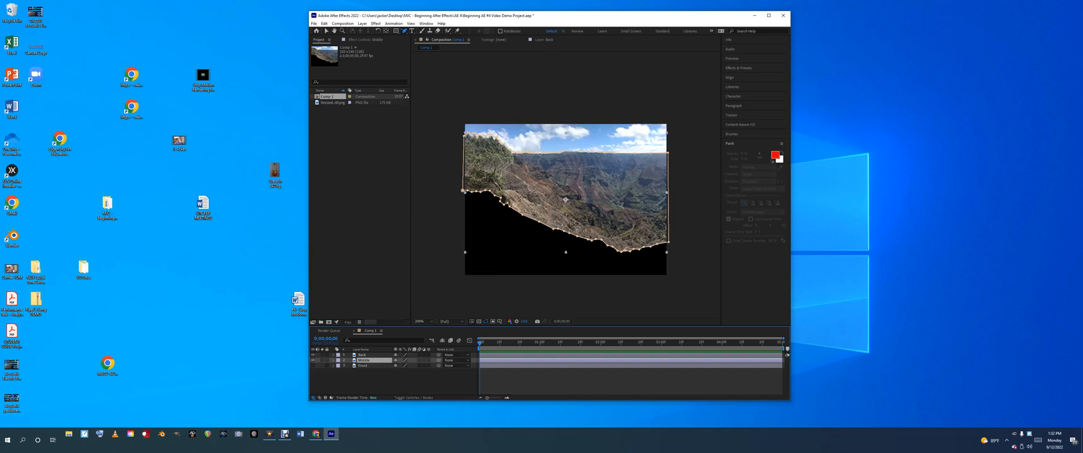
pyautogui.click(313, 365)
pyautogui.click(313, 361)
pyautogui.click(313, 354)
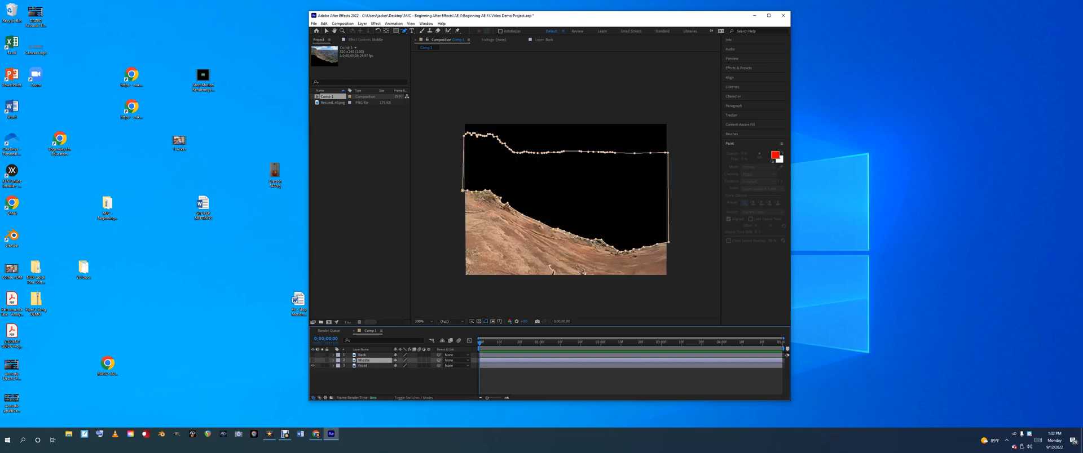
pyautogui.click(313, 360)
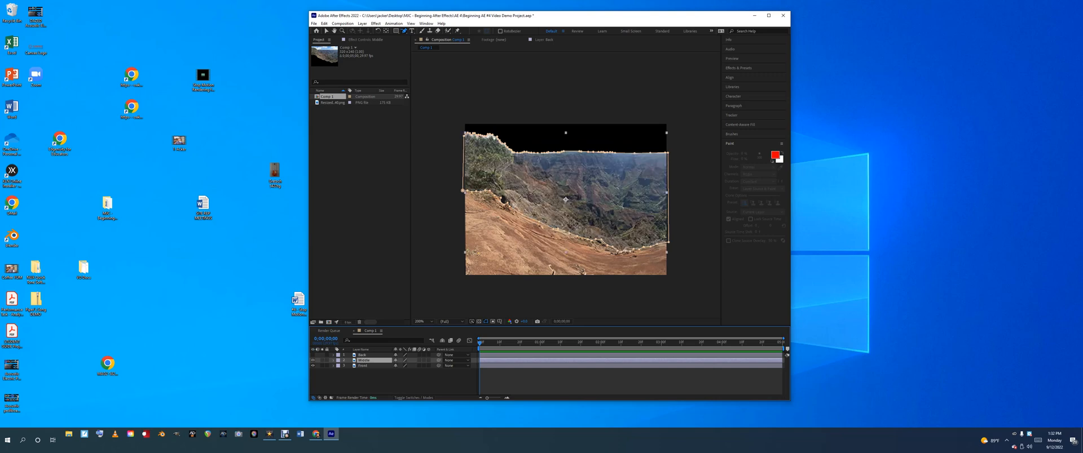
pyautogui.click(313, 354)
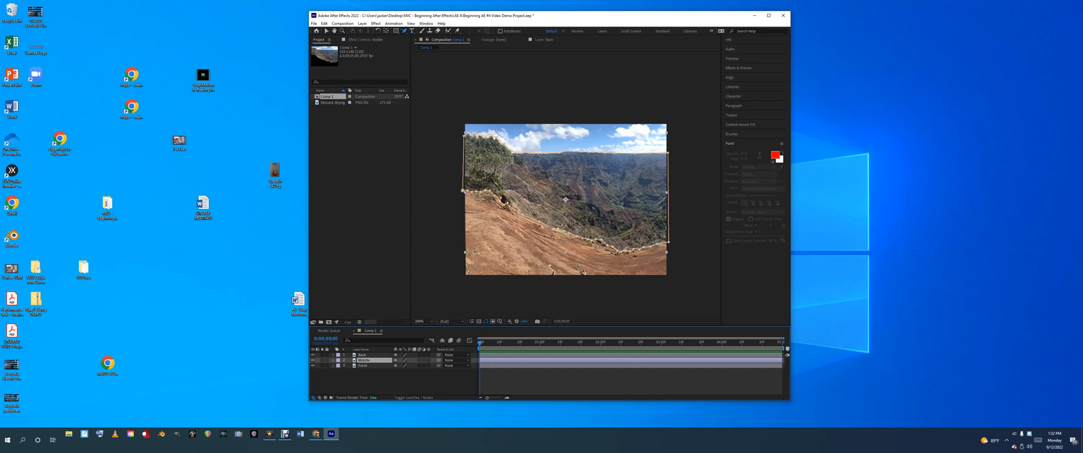
# - Start keyframing the Front layer's Scale at the beginning of the composition, 0:00:00:00
pyautogui.click(364, 366)
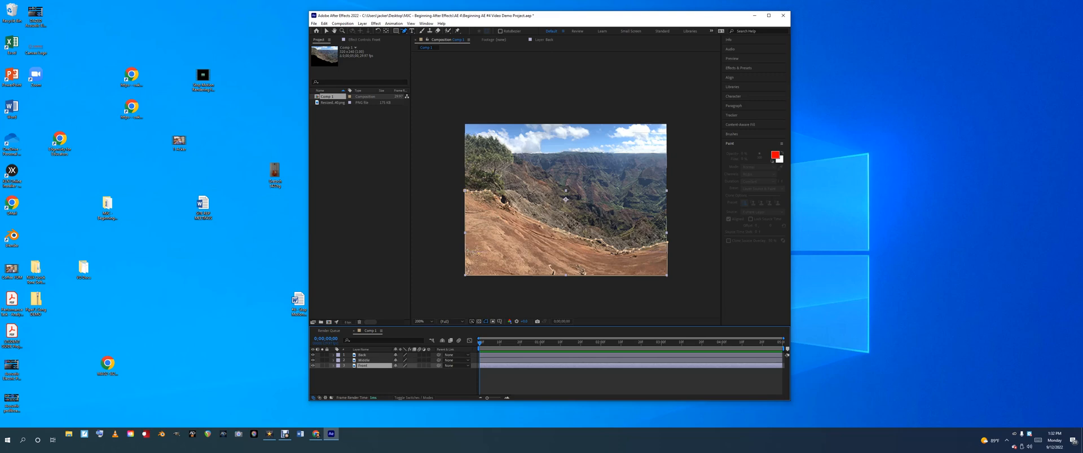
pyautogui.press('space')
pyautogui.press('space')
pyautogui.click(334, 366)
pyautogui.click(339, 382)
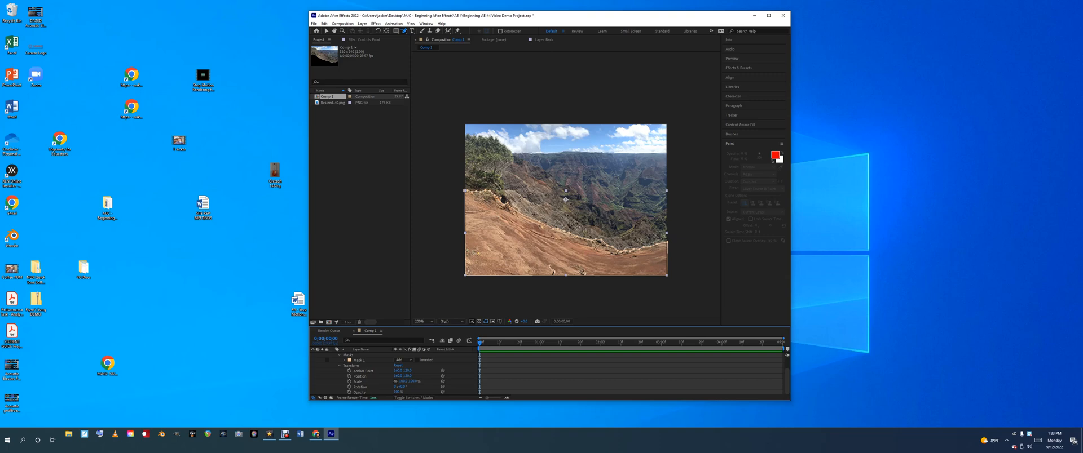
pyautogui.moveTo(479, 342)
pyautogui.mouseDown()
pyautogui.moveTo(533, 343)
pyautogui.moveTo(480, 342)
pyautogui.mouseUp()
pyautogui.click(339, 365)
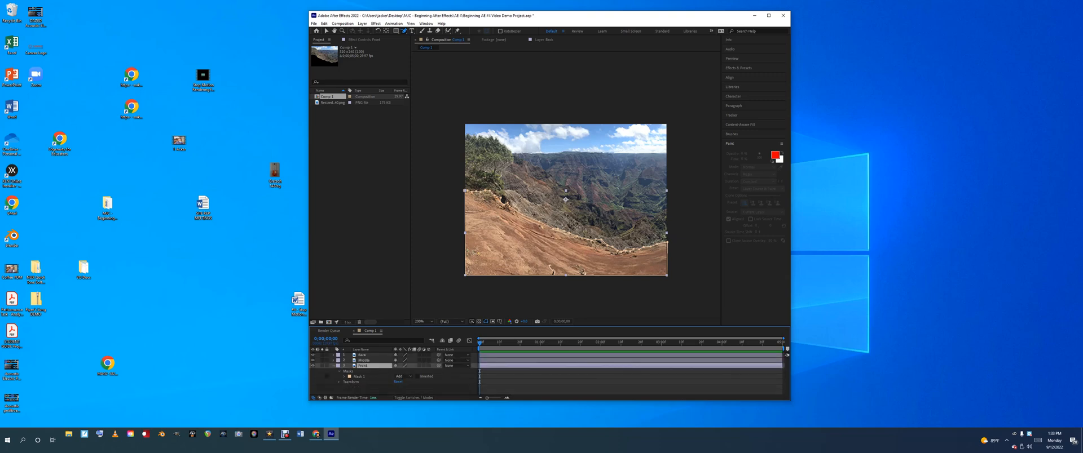
pyautogui.click(338, 382)
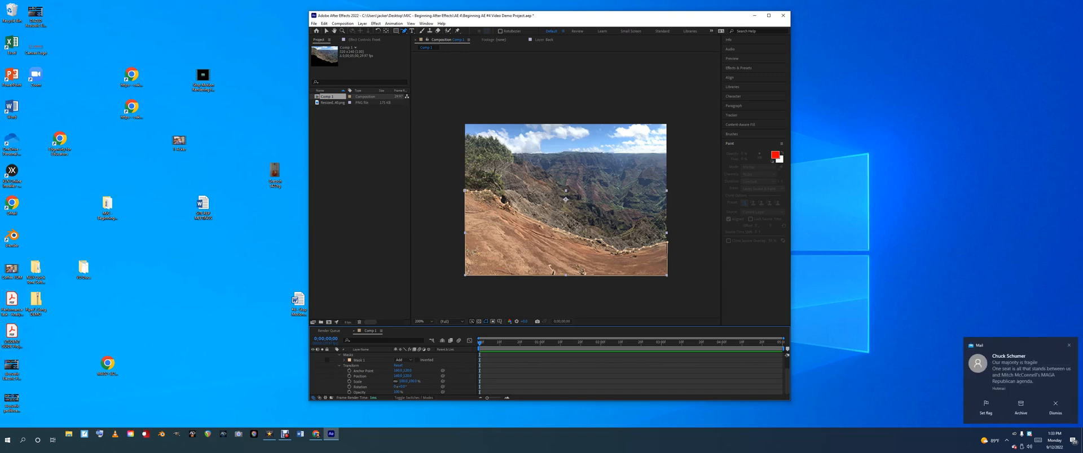
pyautogui.click(349, 382)
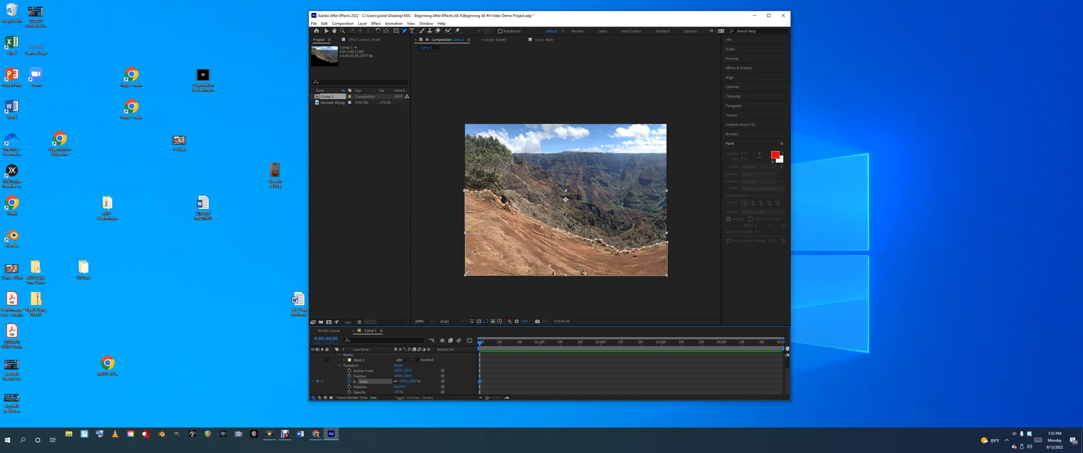
# - Keyframe the Front layer's Scale to about 110% at 0:00:03:00
pyautogui.press('space')
pyautogui.press('space')
pyautogui.moveTo(412, 381); pyautogui.dragTo(411, 382)
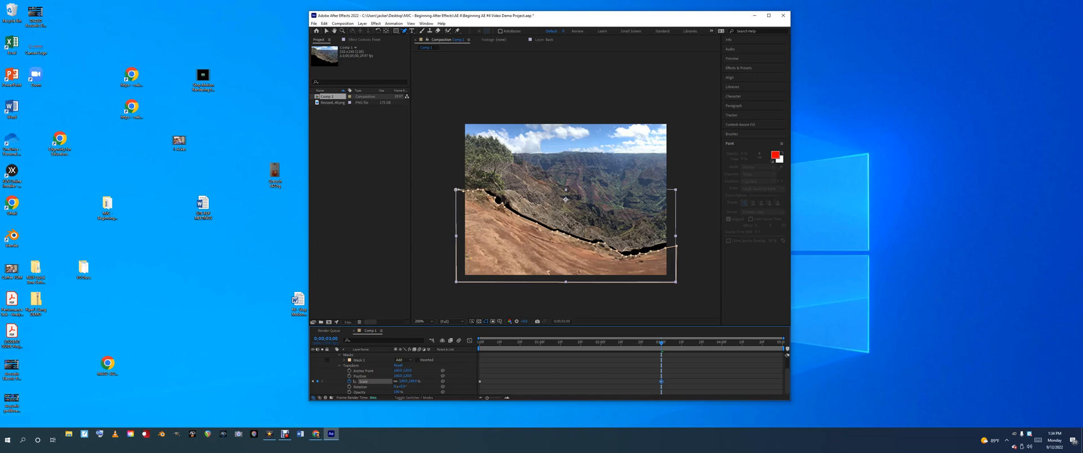
pyautogui.moveTo(410, 381); pyautogui.dragTo(412, 381)
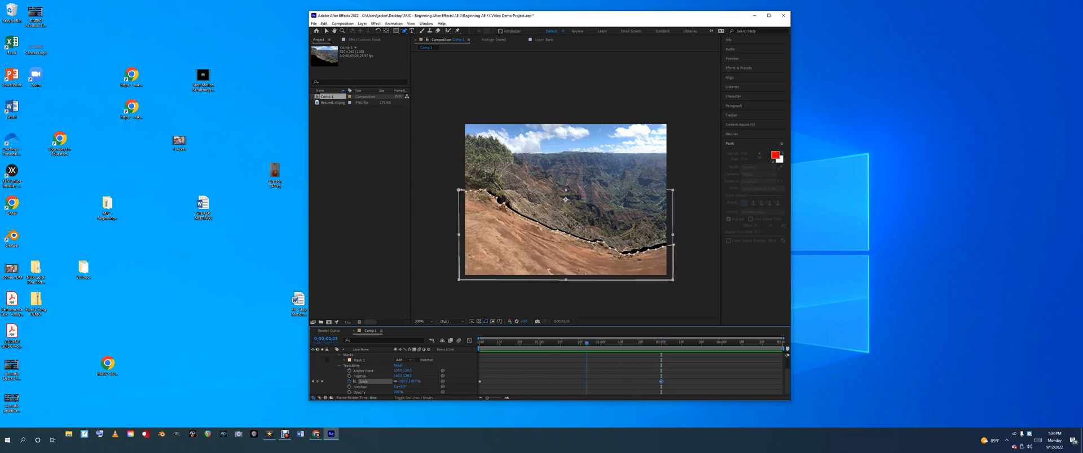
# - Play back the Front layer's scale animation from the beginning and return to the first frame
pyautogui.press('space')
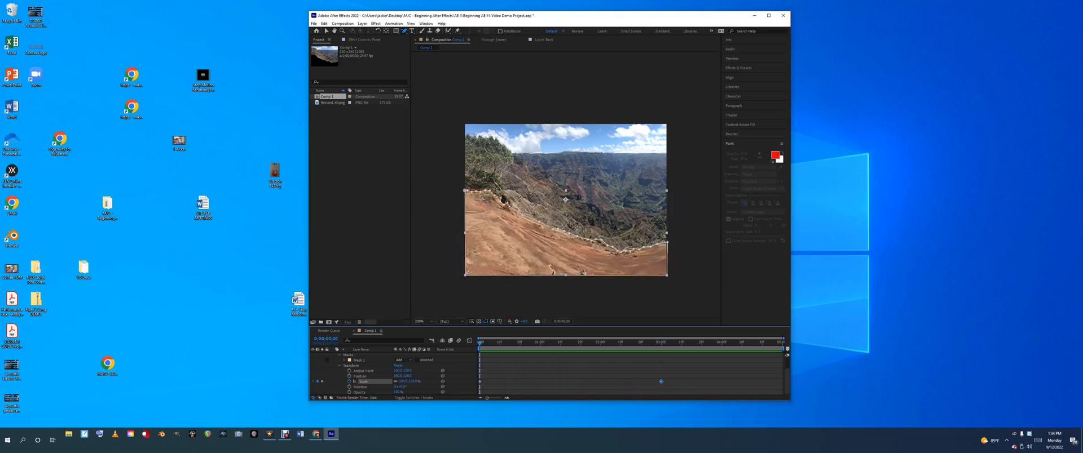
pyautogui.press('space')
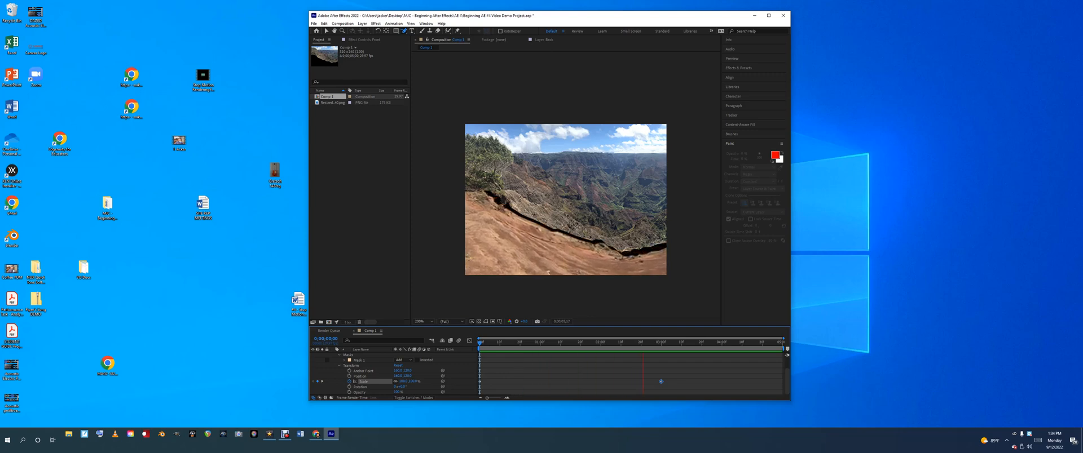
pyautogui.press('space')
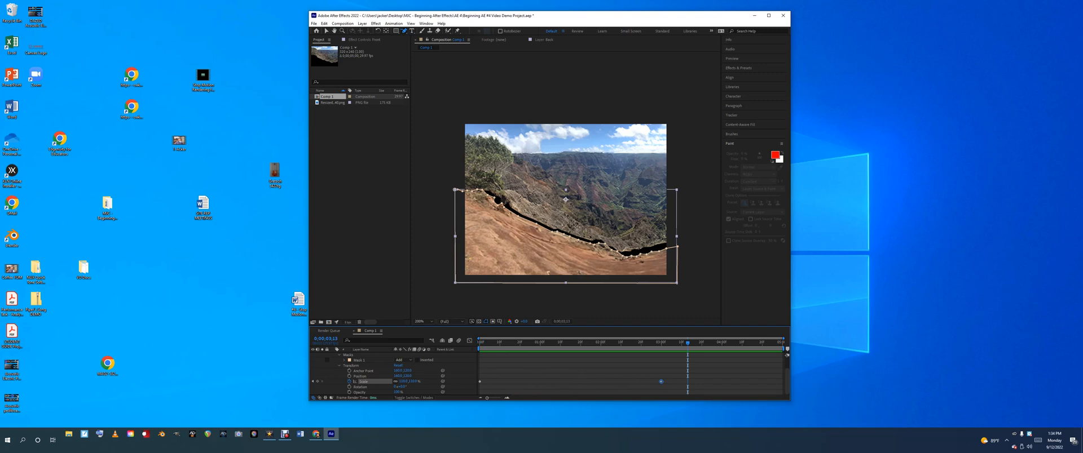
pyautogui.press('Home')
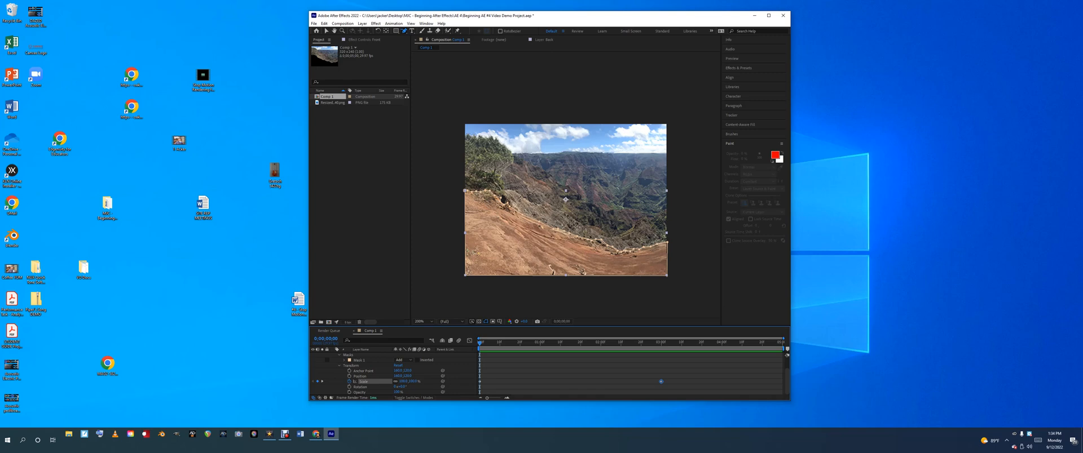
# - Collapse the Front layer and start keyframing the Middle layer's Scale at 0:00:00:00
pyautogui.click(339, 365)
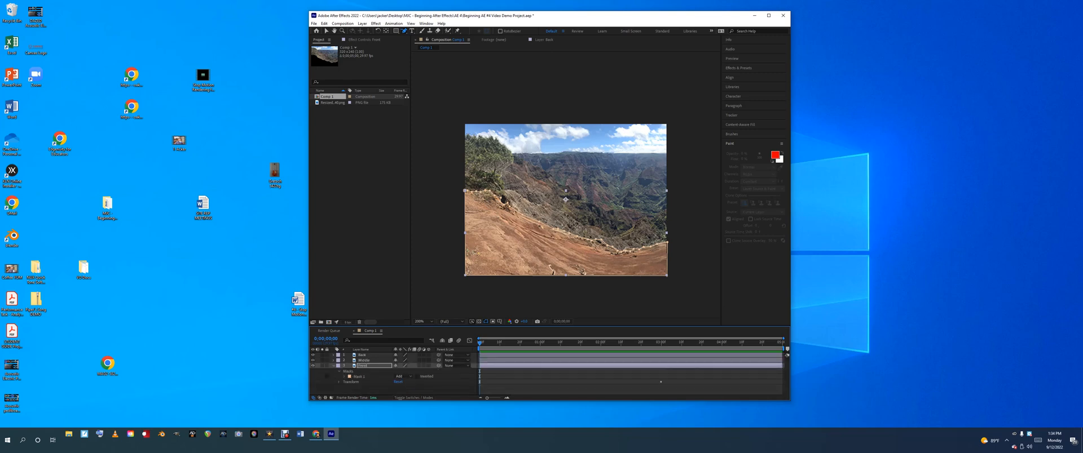
pyautogui.click(333, 365)
pyautogui.click(364, 360)
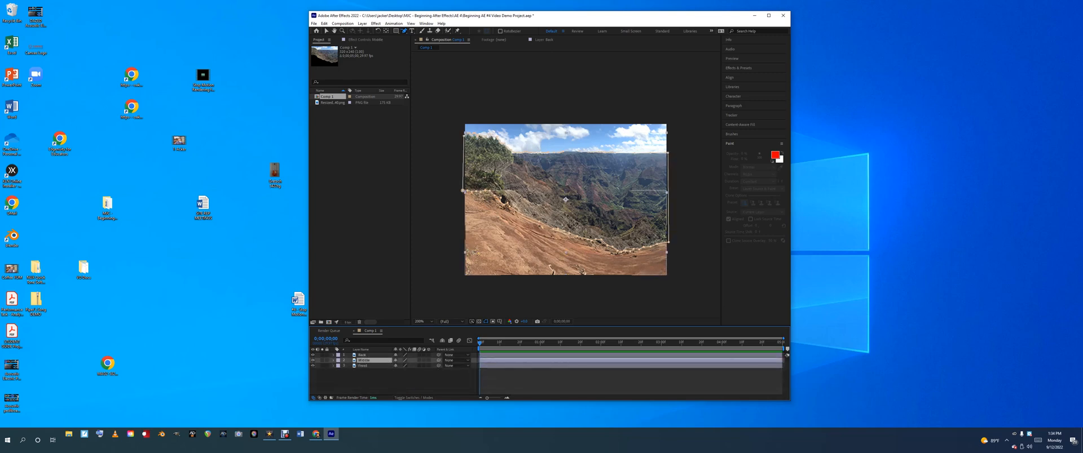
pyautogui.click(333, 360)
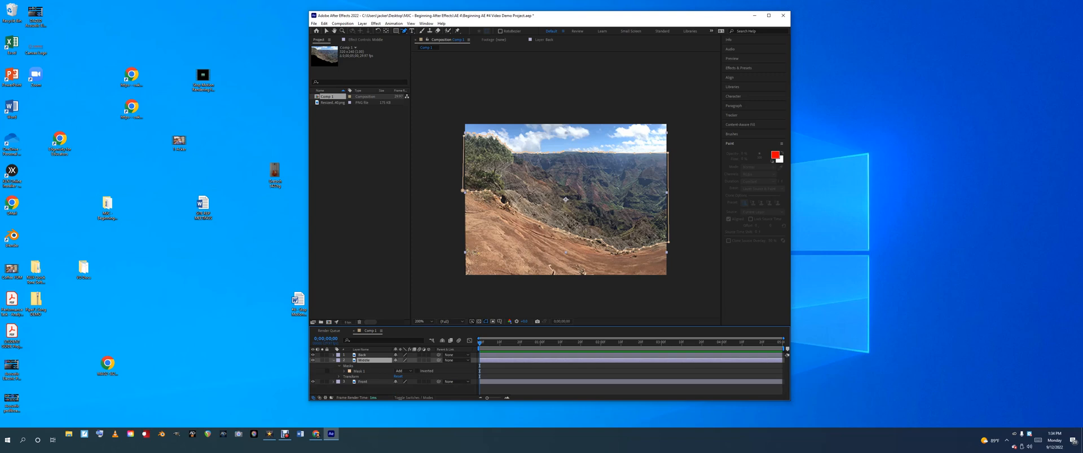
pyautogui.click(339, 377)
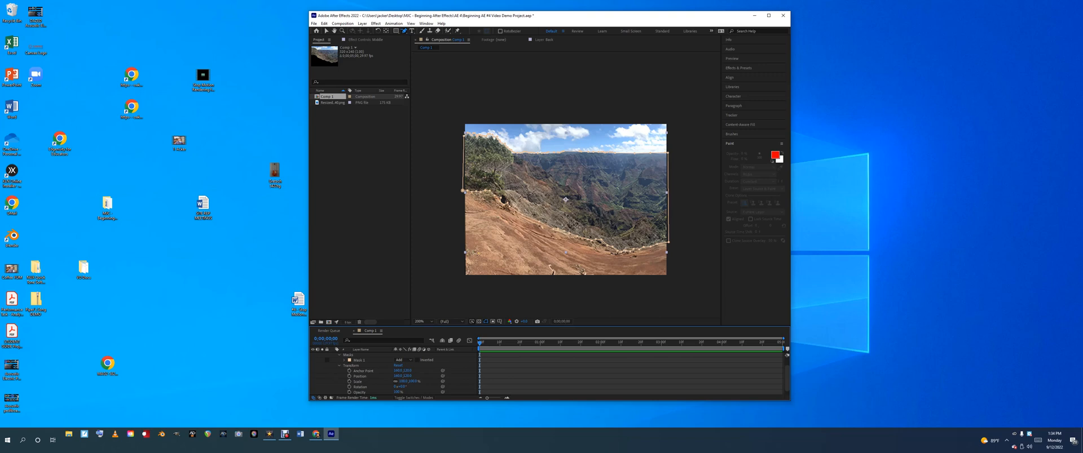
pyautogui.click(349, 382)
pyautogui.moveTo(479, 343)
pyautogui.mouseDown()
pyautogui.moveTo(686, 342)
pyautogui.moveTo(479, 342)
pyautogui.mouseUp()
# - Enlarge the timeline to show the Front layer's Scale keyframes, and keyframe the Middle layer's Scale to about 110% at 0:00:04:00
pyautogui.moveTo(623, 326); pyautogui.dragTo(622, 259)
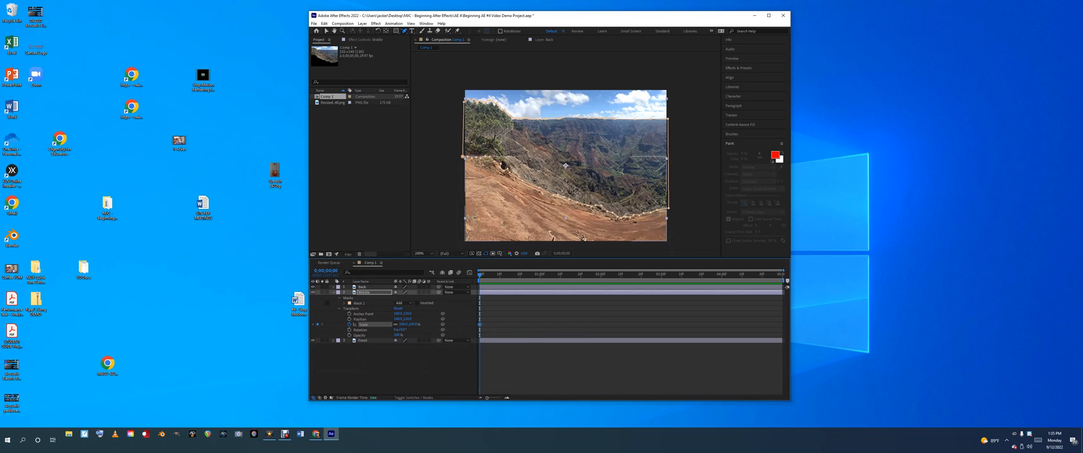
pyautogui.click(333, 341)
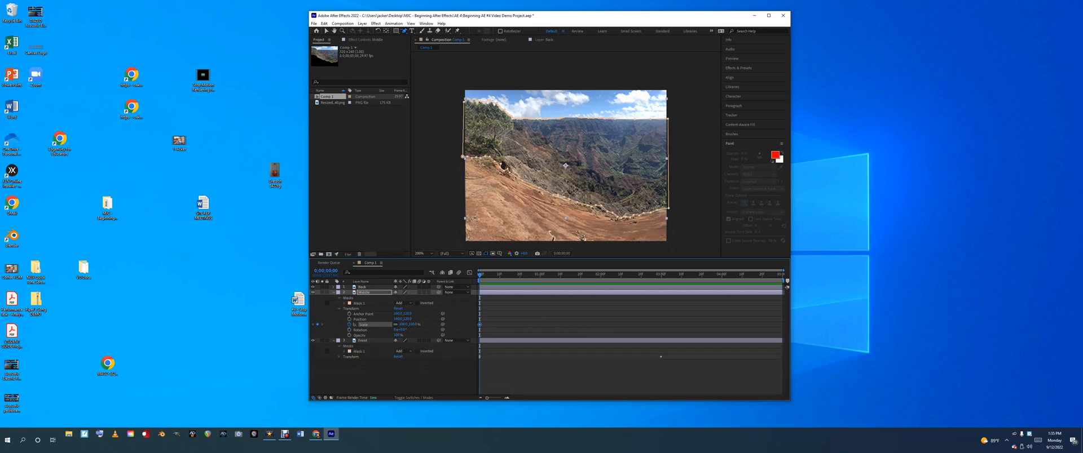
pyautogui.click(339, 357)
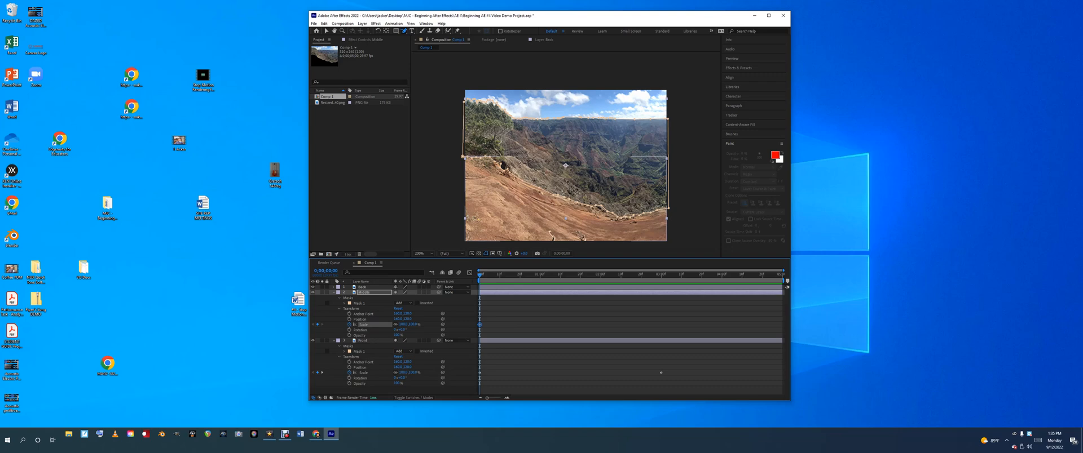
pyautogui.click(660, 372)
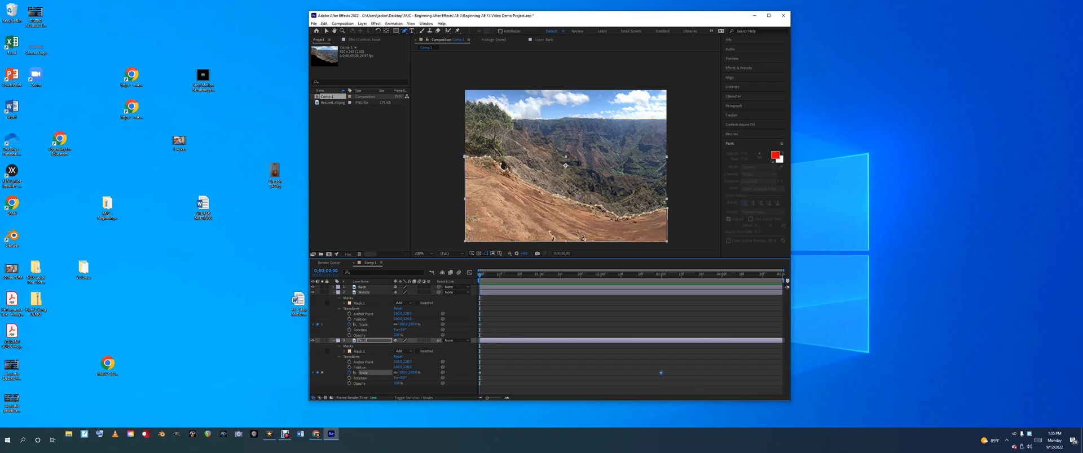
pyautogui.press('space')
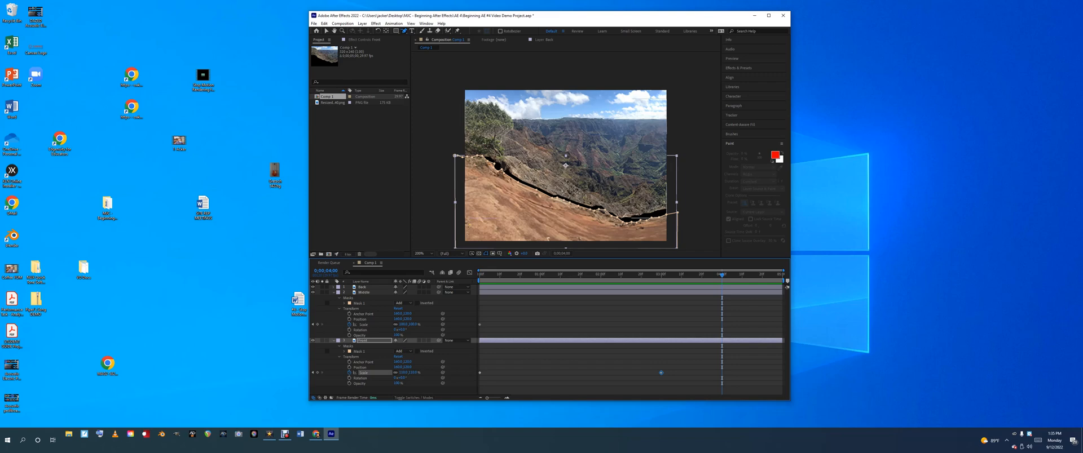
pyautogui.press('Return')
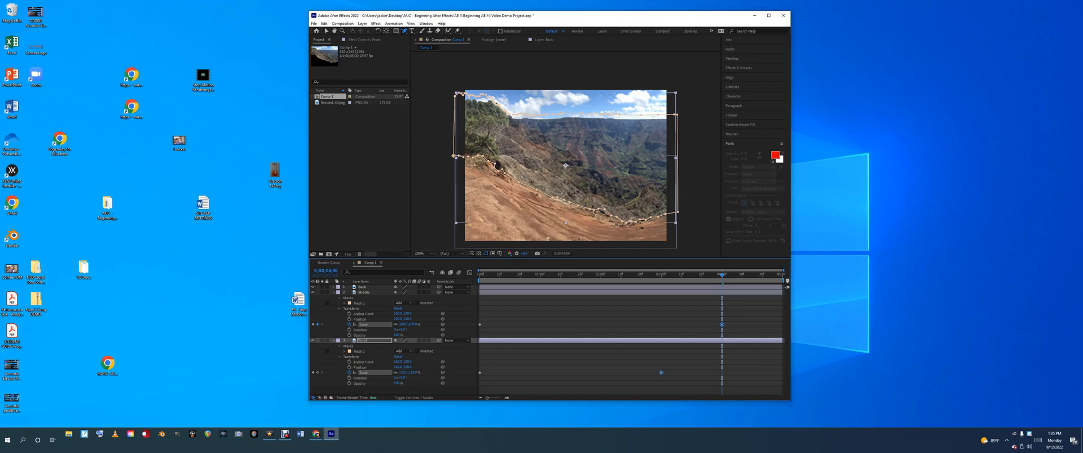
pyautogui.moveTo(404, 324); pyautogui.dragTo(412, 324)
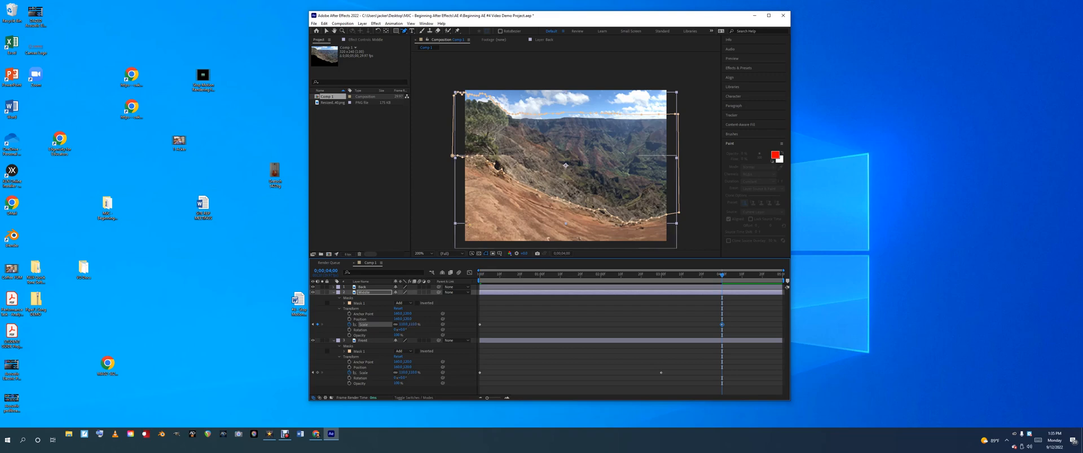
# - Compare the timing of the Front and Middle layers' ending Scale keyframes
pyautogui.moveTo(721, 275); pyautogui.dragTo(695, 275)
pyautogui.click(661, 373)
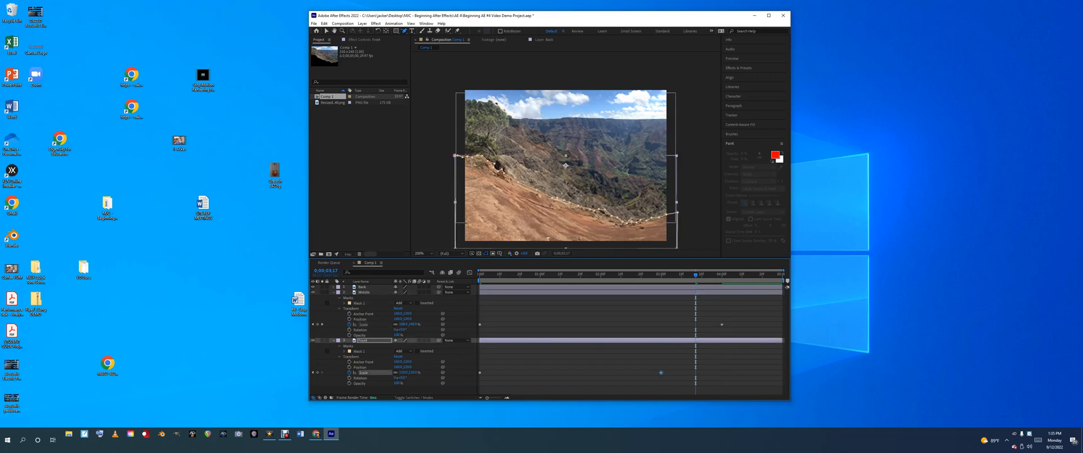
pyautogui.click(722, 325)
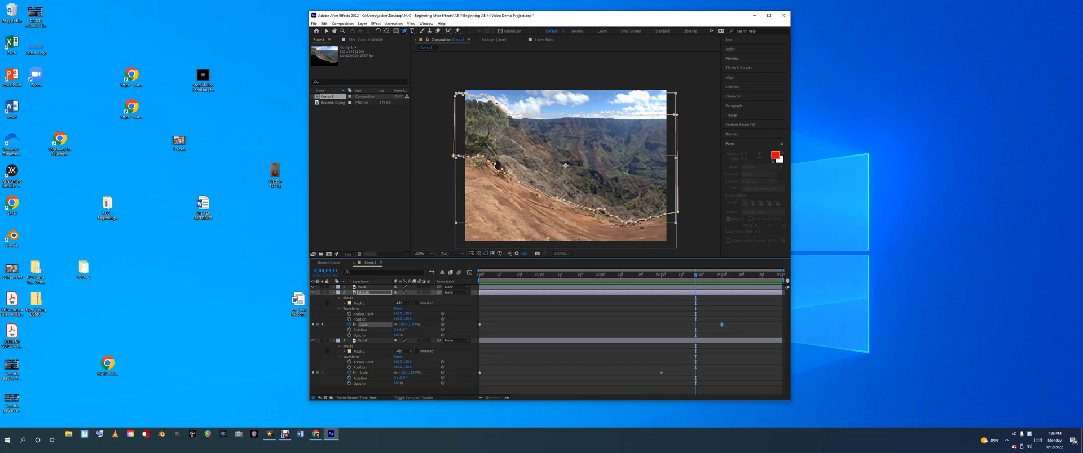
pyautogui.click(333, 292)
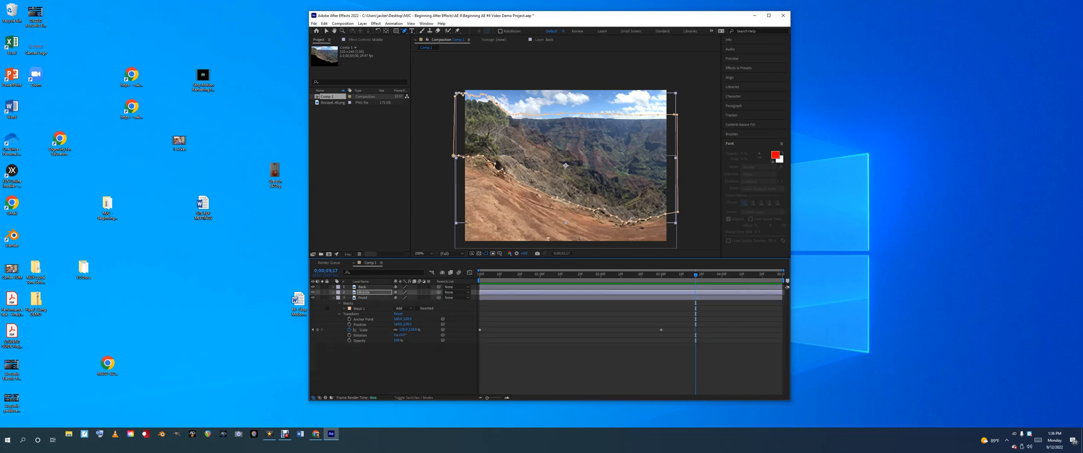
pyautogui.click(362, 287)
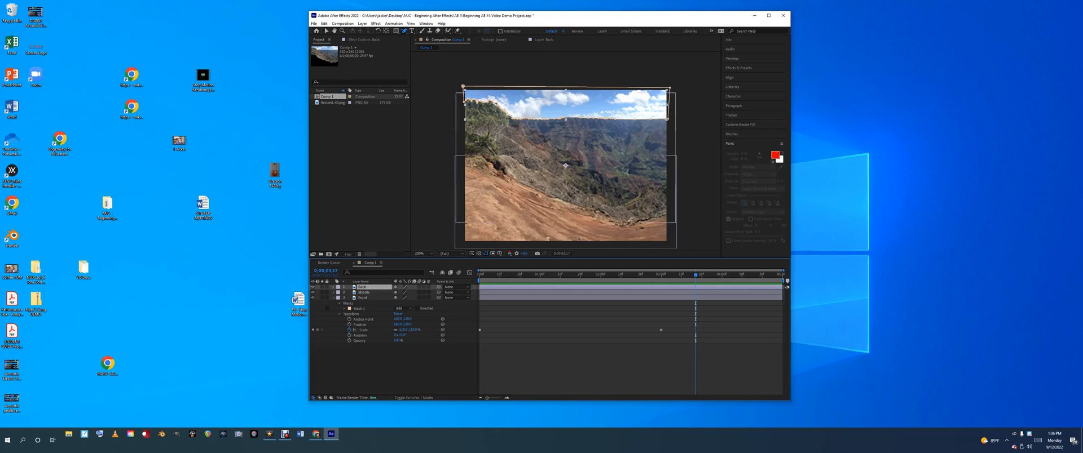
pyautogui.click(333, 292)
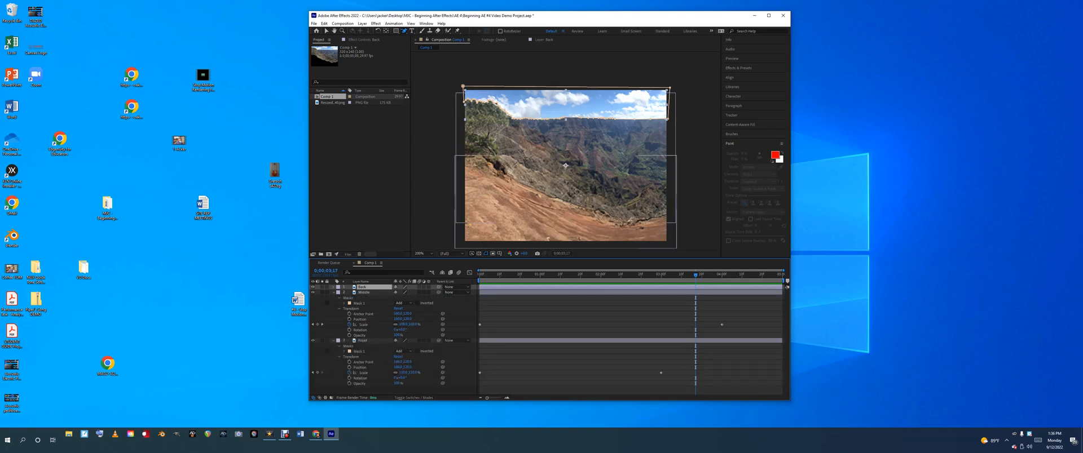
pyautogui.click(722, 325)
pyautogui.click(661, 373)
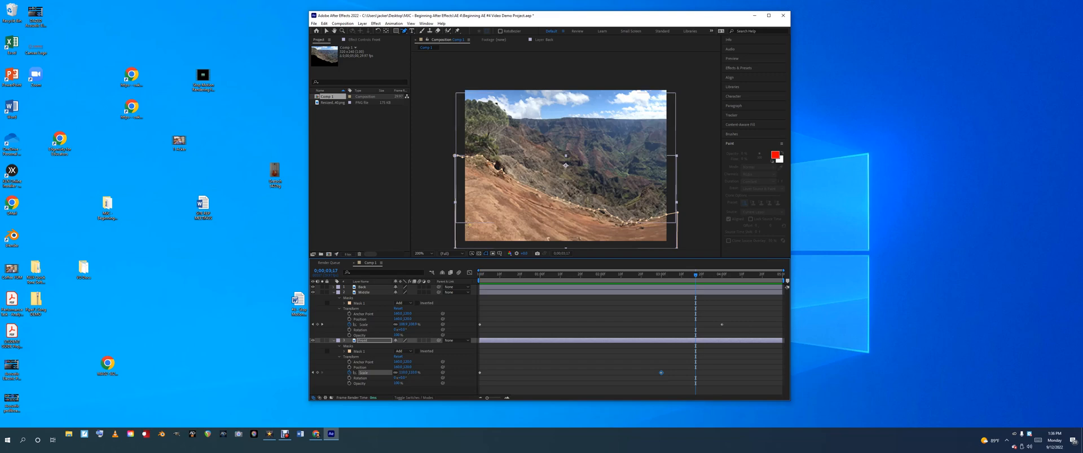
# - Reveal the Back layer's transform properties and start keyframing its Scale at 0:00:00:00
pyautogui.click(334, 287)
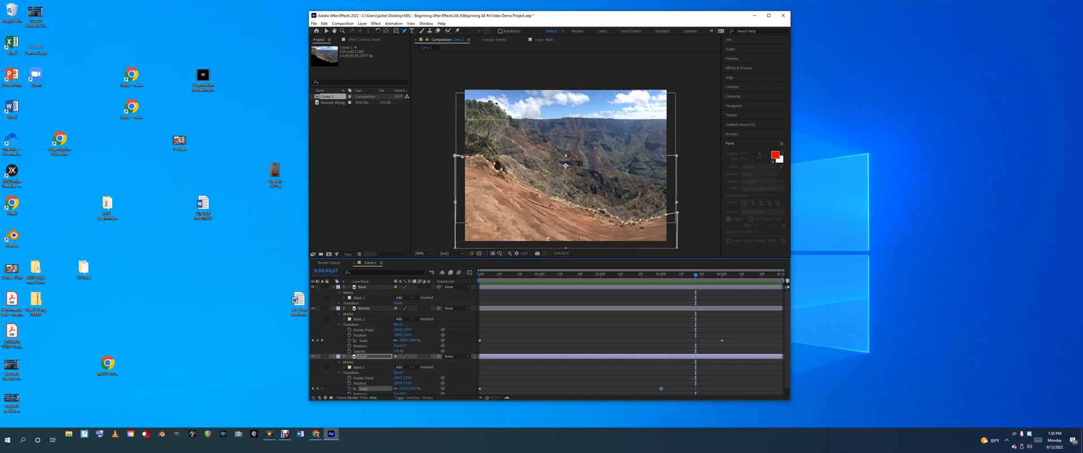
pyautogui.click(339, 304)
pyautogui.moveTo(693, 275); pyautogui.dragTo(480, 275)
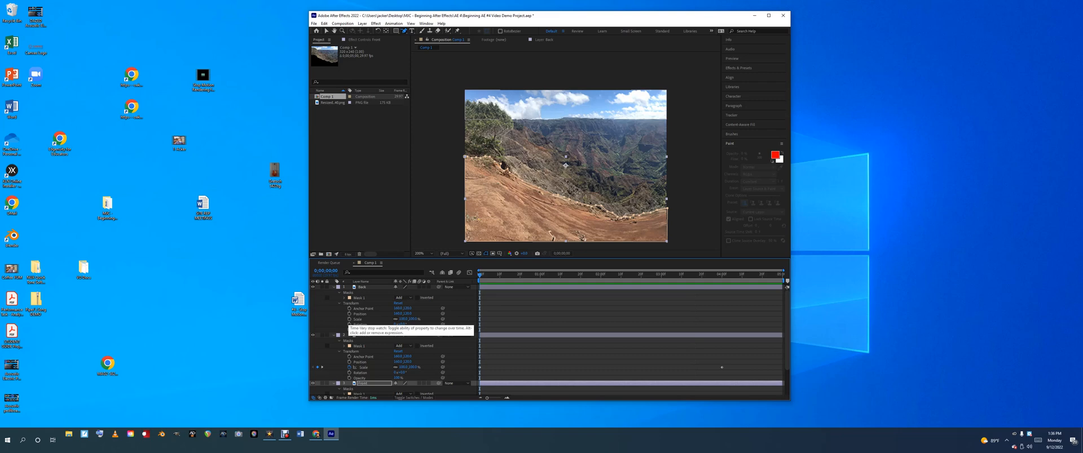
pyautogui.click(349, 319)
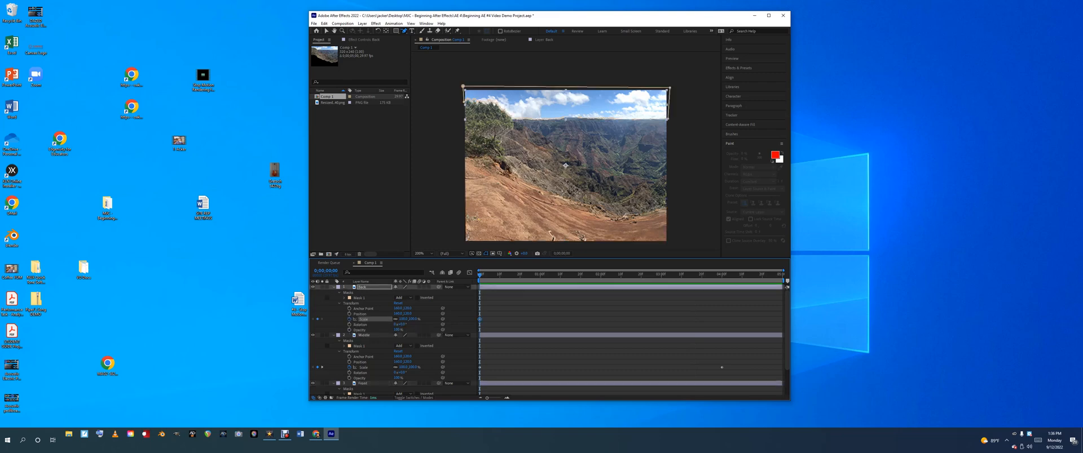
# - Keyframe the Back layer's Scale to about 110% at the composition's last frame, 0:00:04:29
pyautogui.moveTo(480, 275); pyautogui.dragTo(780, 276)
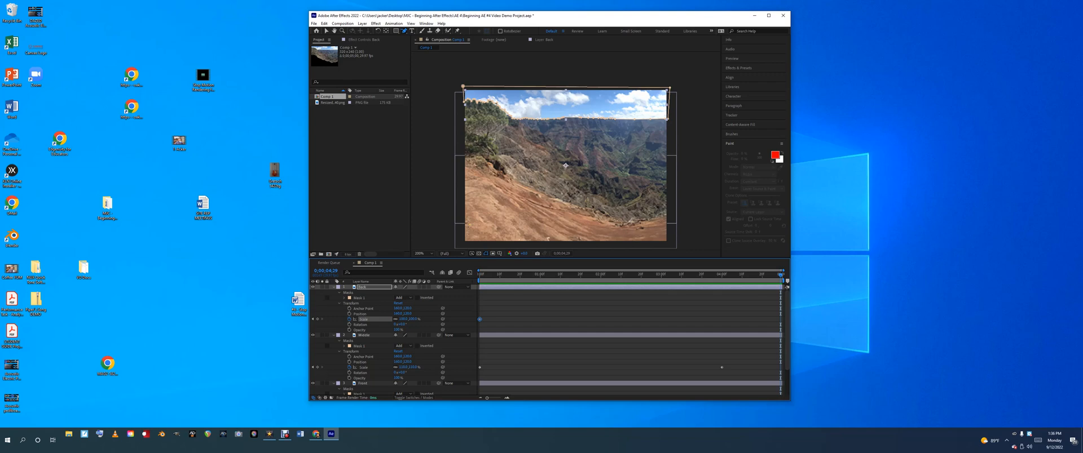
pyautogui.moveTo(403, 319); pyautogui.dragTo(408, 319)
pyautogui.moveTo(404, 319); pyautogui.dragTo(407, 320)
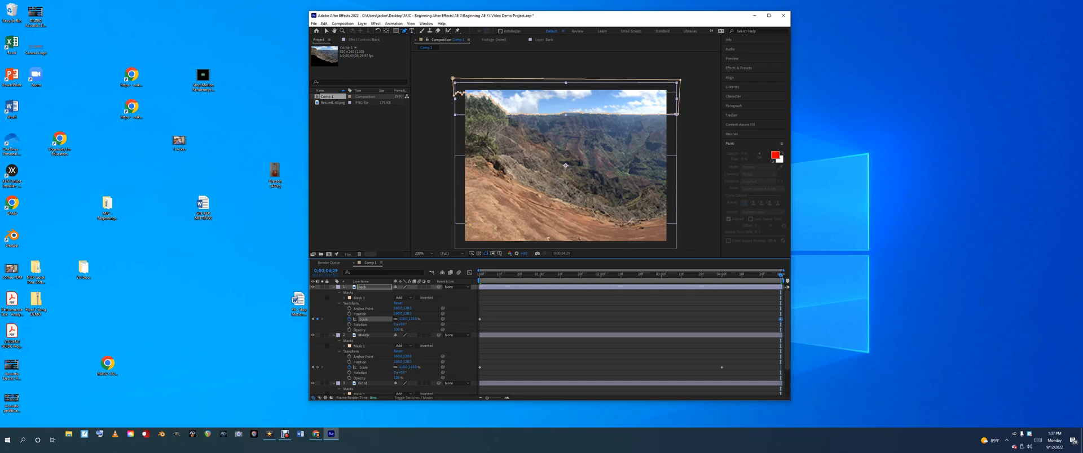
# - Enlarge the timeline and widen the window to compare the ending Scale keyframes of the Front, Middle and Back layers
pyautogui.moveTo(564, 258); pyautogui.dragTo(564, 153)
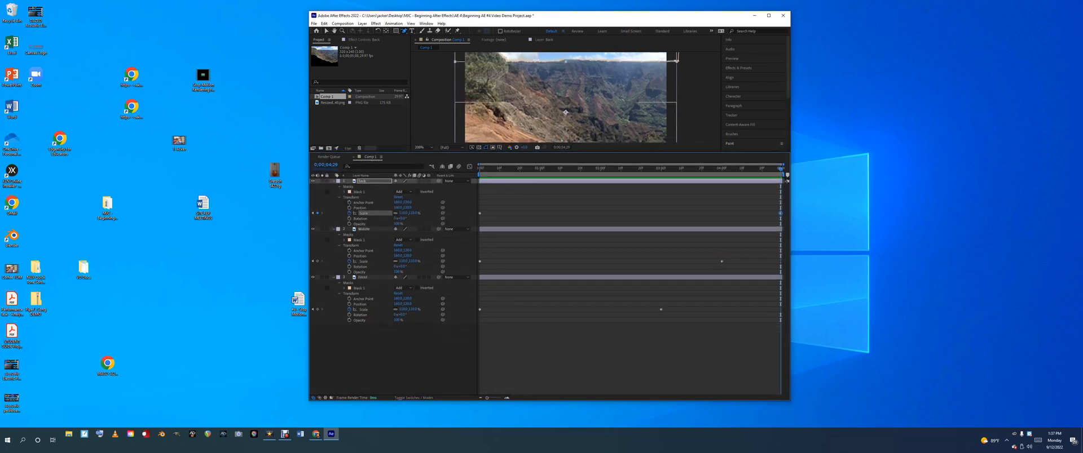
pyautogui.click(661, 310)
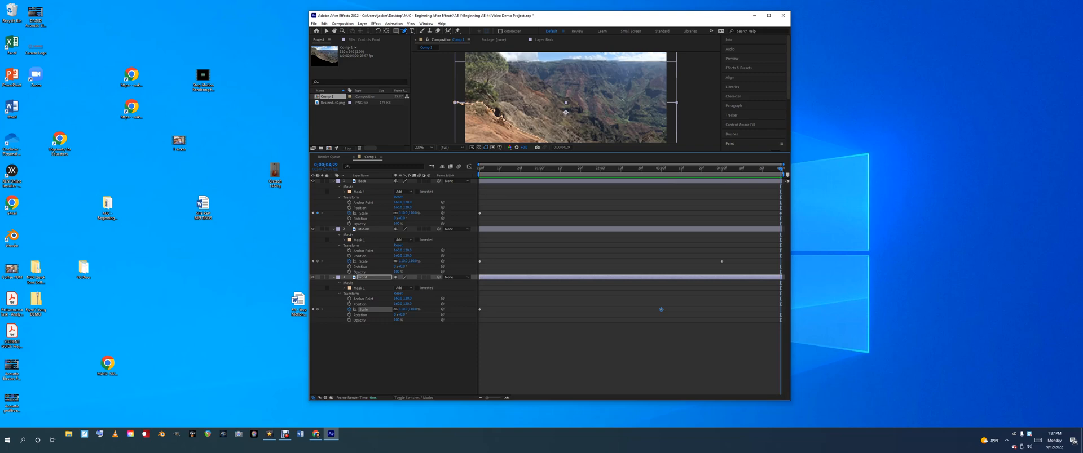
pyautogui.click(721, 261)
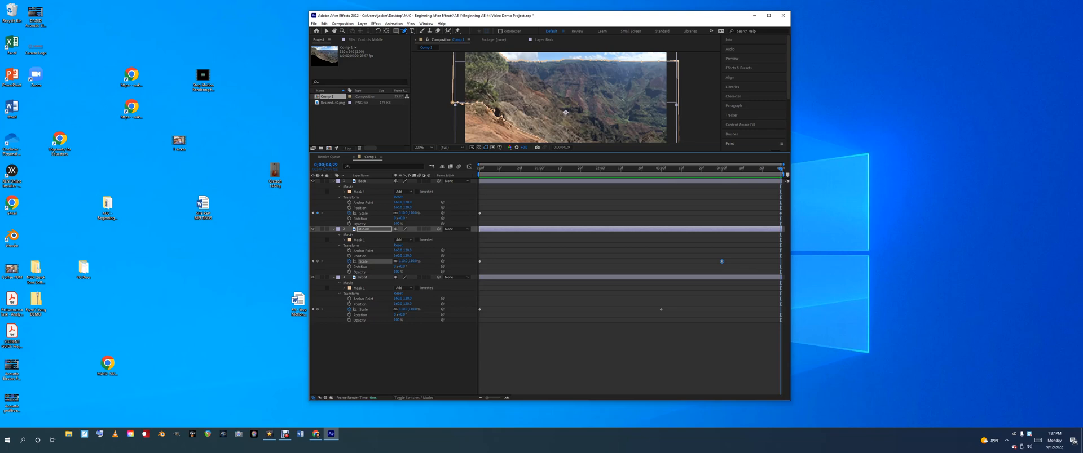
pyautogui.moveTo(790, 353); pyautogui.dragTo(868, 353)
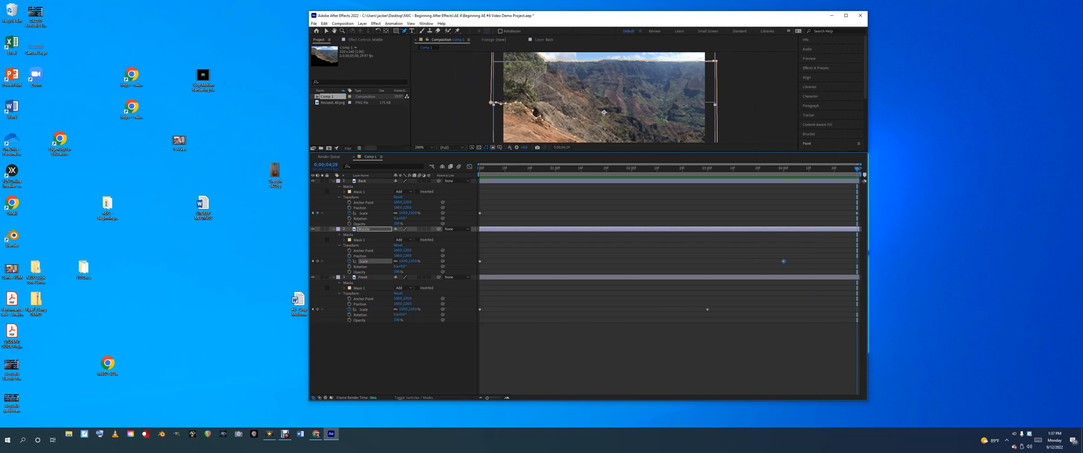
pyautogui.moveTo(856, 169)
pyautogui.mouseDown()
pyautogui.moveTo(831, 169)
pyautogui.moveTo(846, 169)
pyautogui.mouseUp()
pyautogui.click(856, 213)
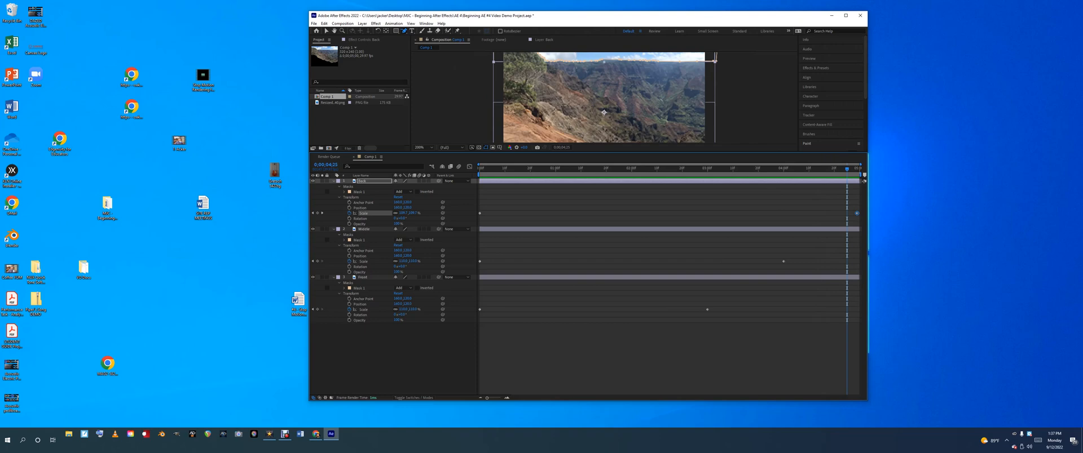
# - Return to the start of the composition and enlarge the composition view to show the whole image
pyautogui.press('space')
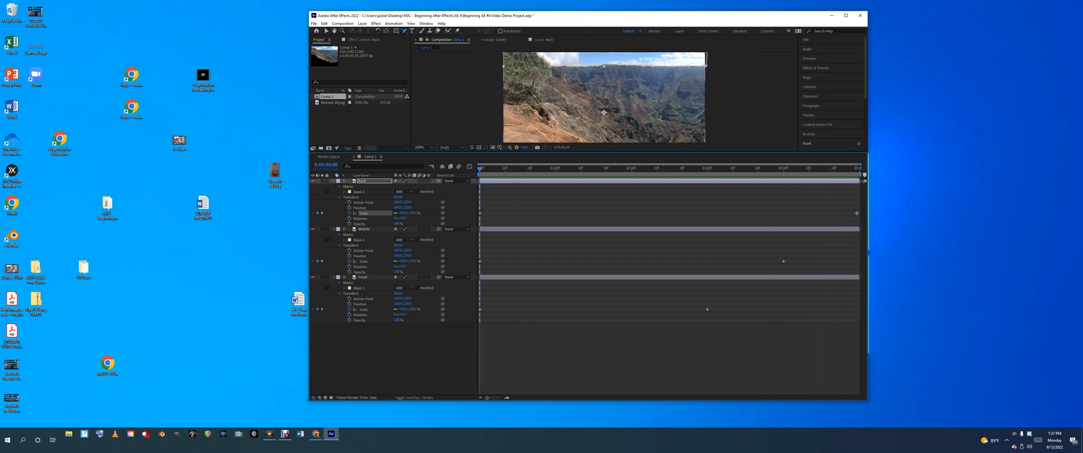
pyautogui.moveTo(603, 153); pyautogui.dragTo(603, 268)
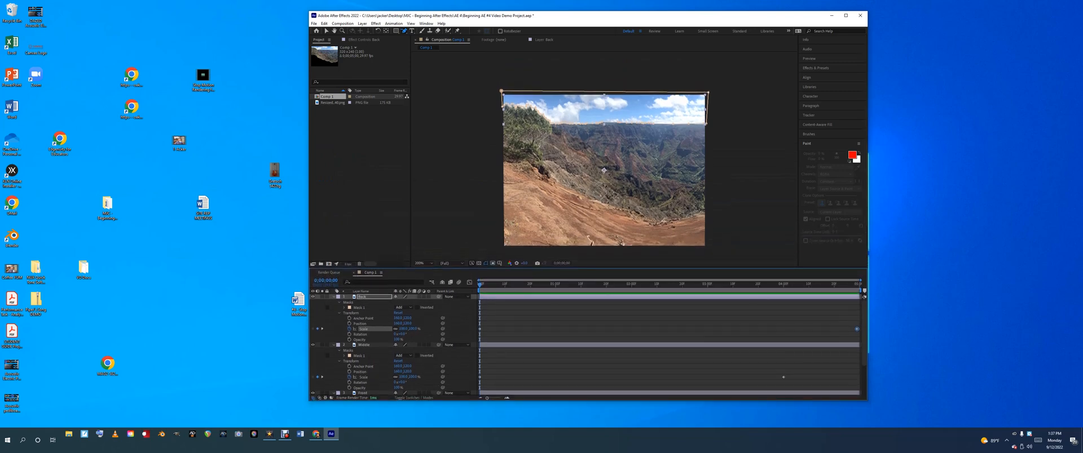
# - Play the composition from its start to review the parallax, then park the time indicator at 0:00:03:28
pyautogui.press('space')
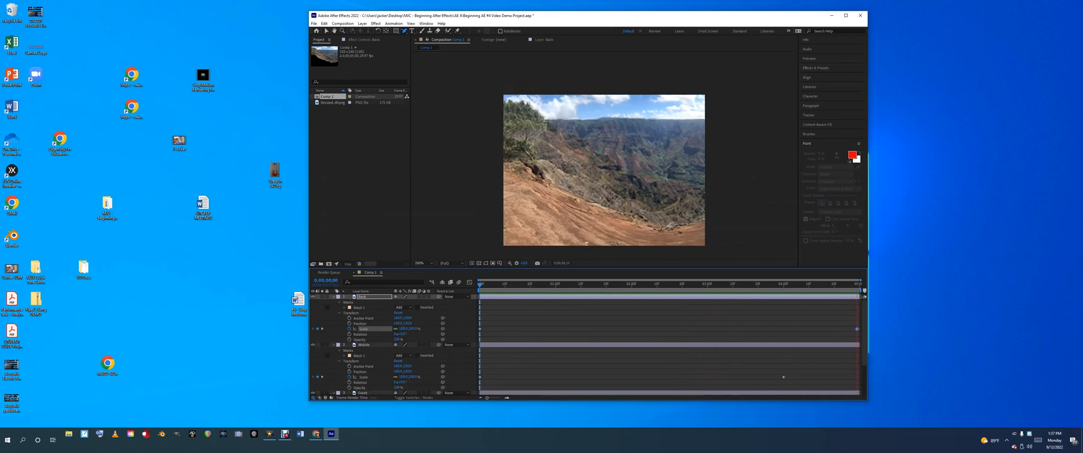
pyautogui.press('space')
pyautogui.press('space')
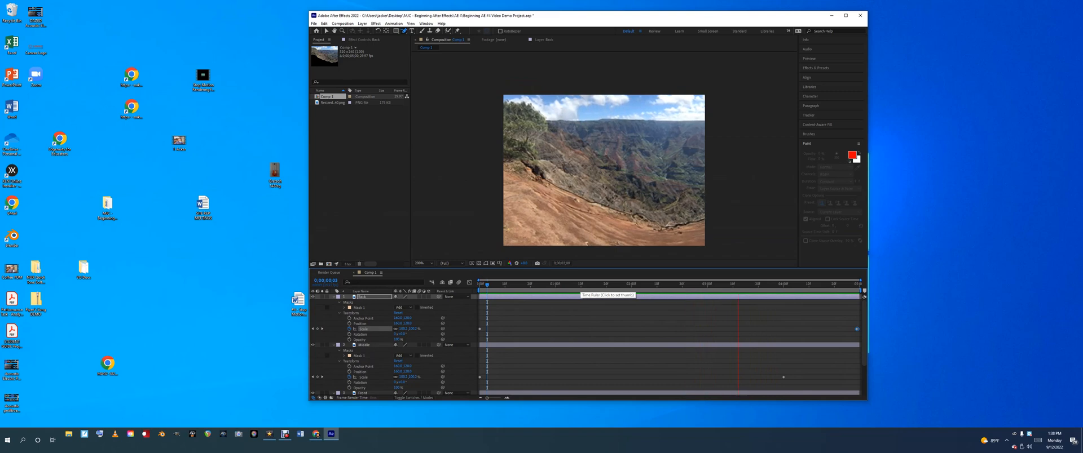
pyautogui.press('space')
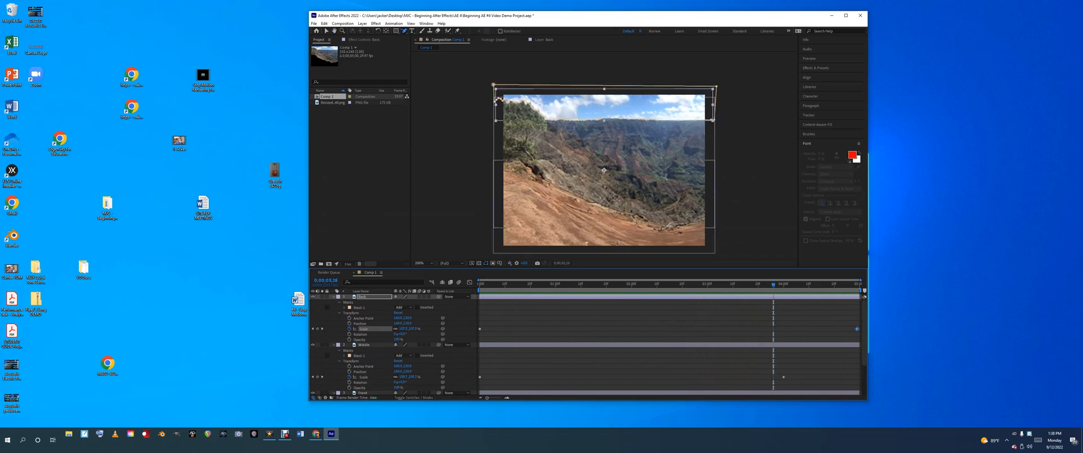
pyautogui.moveTo(773, 285)
pyautogui.mouseDown()
pyautogui.moveTo(737, 285)
pyautogui.moveTo(821, 285)
pyautogui.moveTo(708, 285)
pyautogui.moveTo(778, 284)
pyautogui.mouseUp()
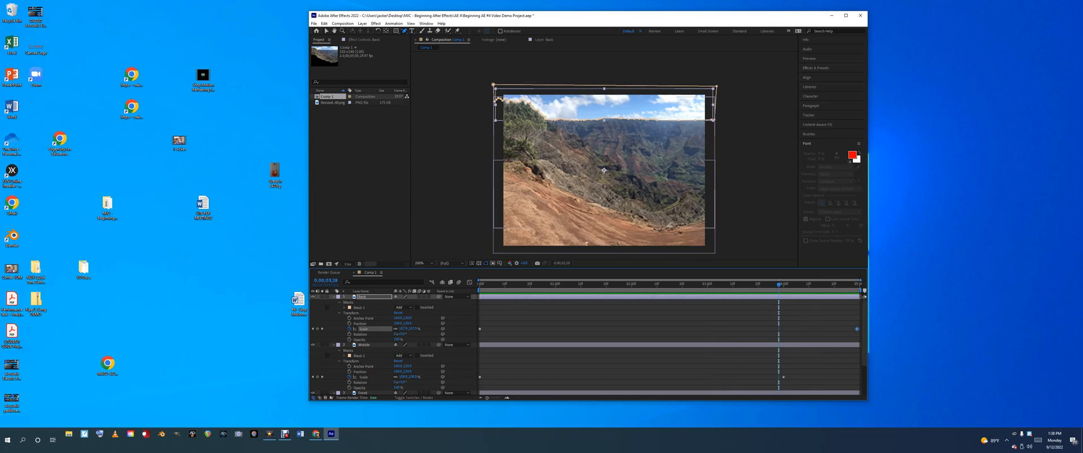
# - Move the Middle layer's ending Scale keyframe to about 0:00:03:26 and the Back layer's ending Scale keyframe to about 0:00:04:24
pyautogui.scroll(-3, 389, 344)
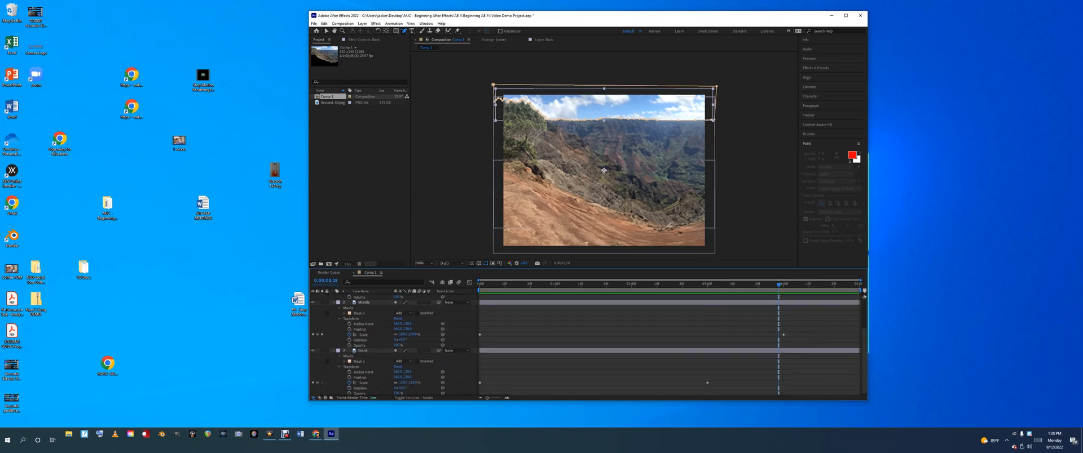
pyautogui.moveTo(784, 335); pyautogui.dragTo(773, 335)
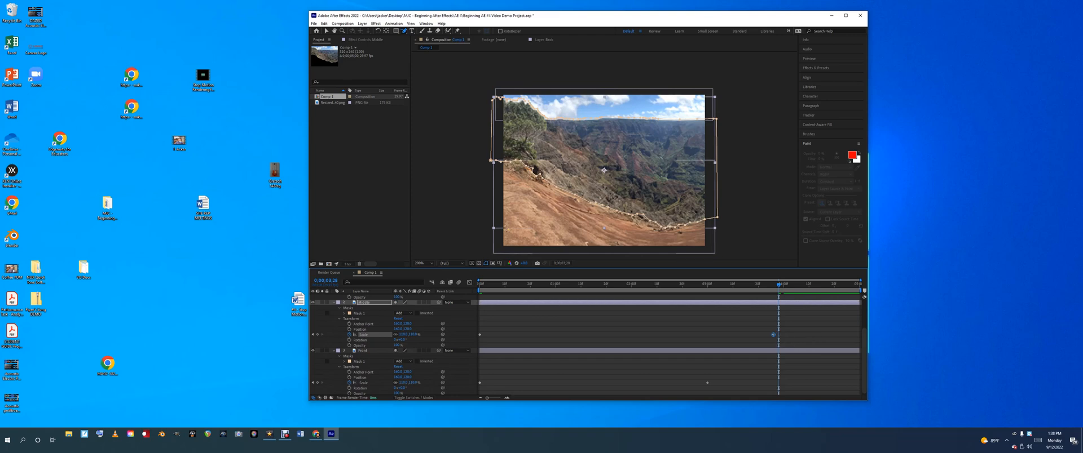
pyautogui.scroll(3, 586, 346)
pyautogui.moveTo(857, 329); pyautogui.dragTo(848, 332)
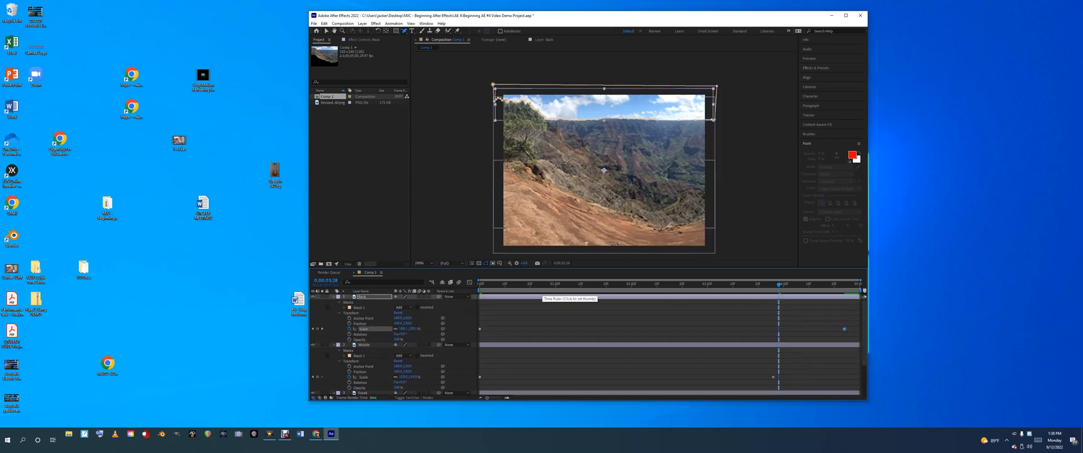
# - Preview the retimed scale animation from about 0:00:00:20
pyautogui.click(530, 284)
pyautogui.press('space')
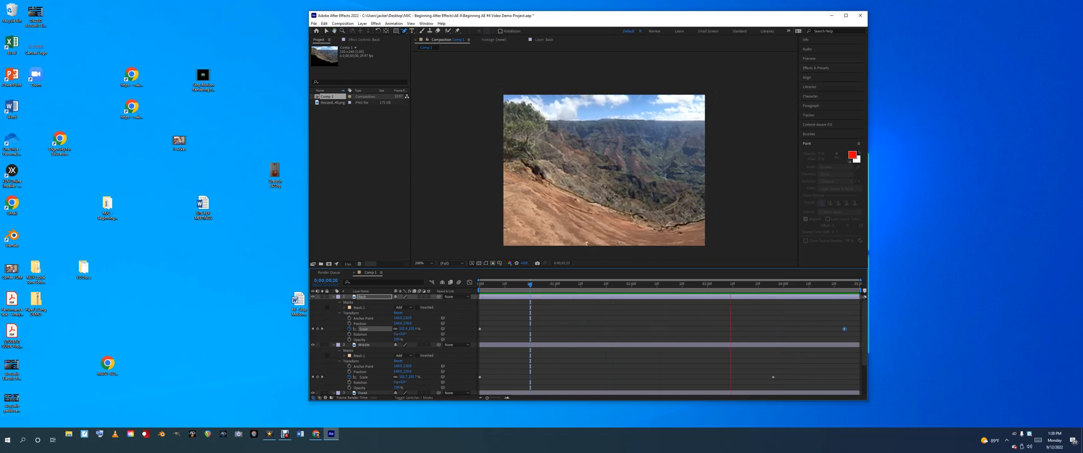
pyautogui.press('space')
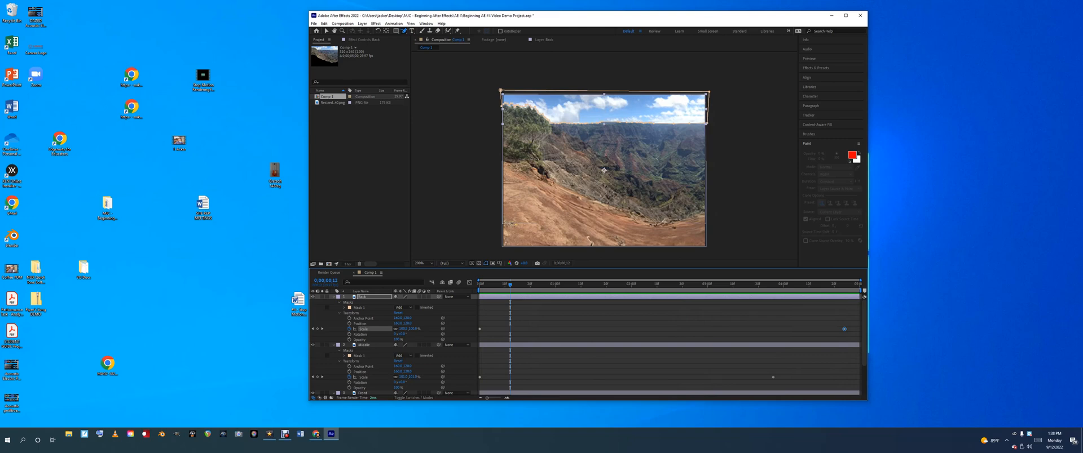
# - Set the Middle layer's ending Scale keyframe at 0:00:03:26 to about 115%
pyautogui.click(364, 345)
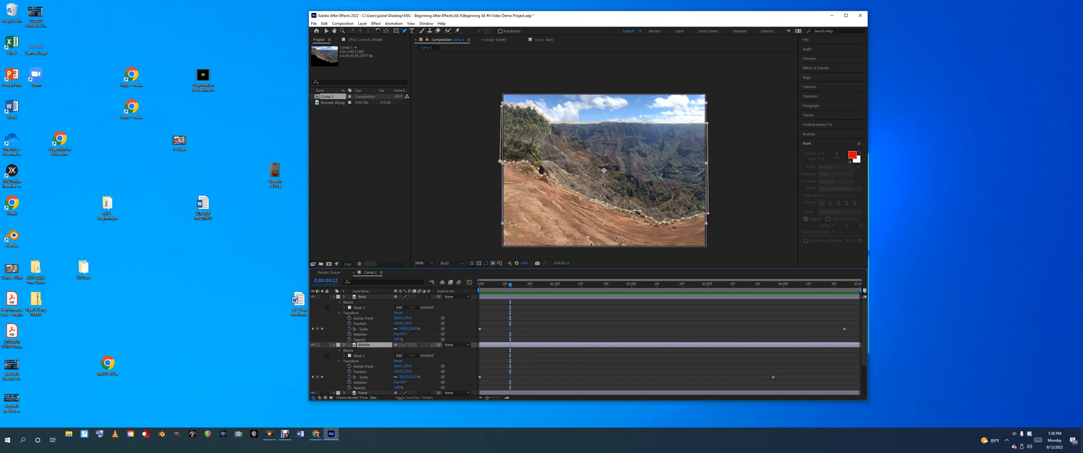
pyautogui.click(773, 377)
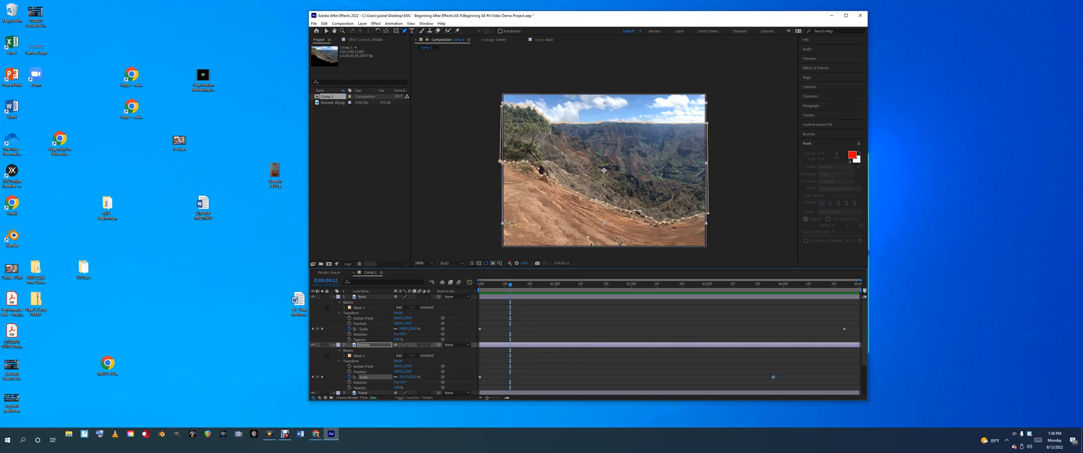
pyautogui.moveTo(509, 285); pyautogui.dragTo(773, 285)
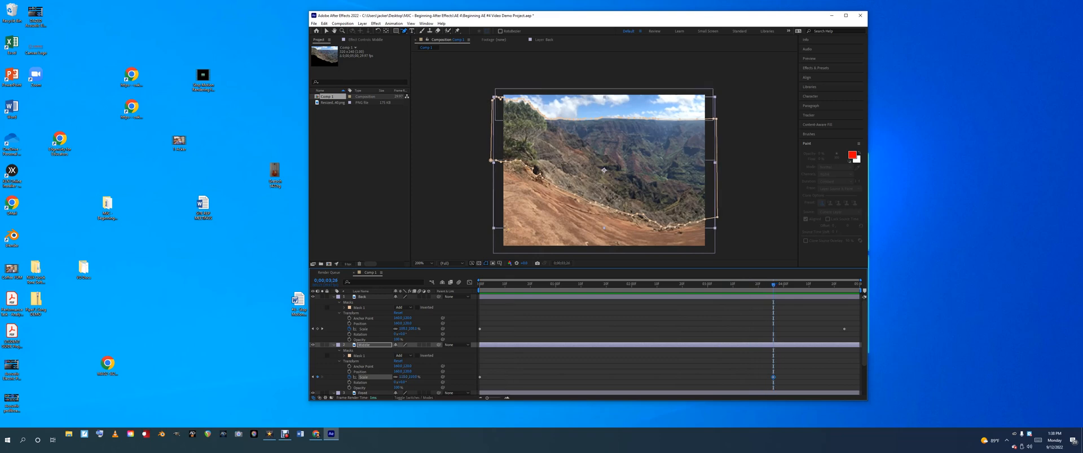
pyautogui.moveTo(404, 378); pyautogui.dragTo(407, 377)
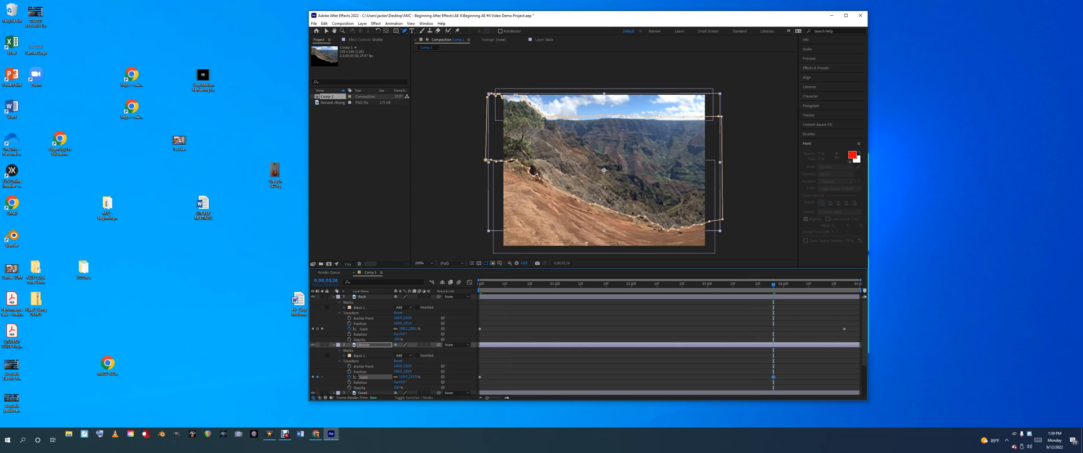
# - Return to the start of the composition and collapse the Back layer's mask entry, keeping the Middle layer's properties expanded
pyautogui.press('Home')
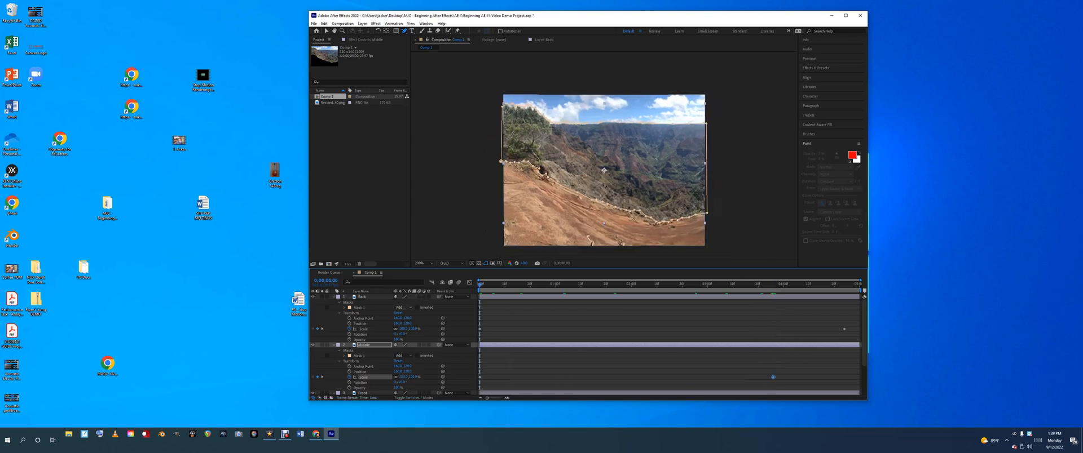
pyautogui.click(334, 346)
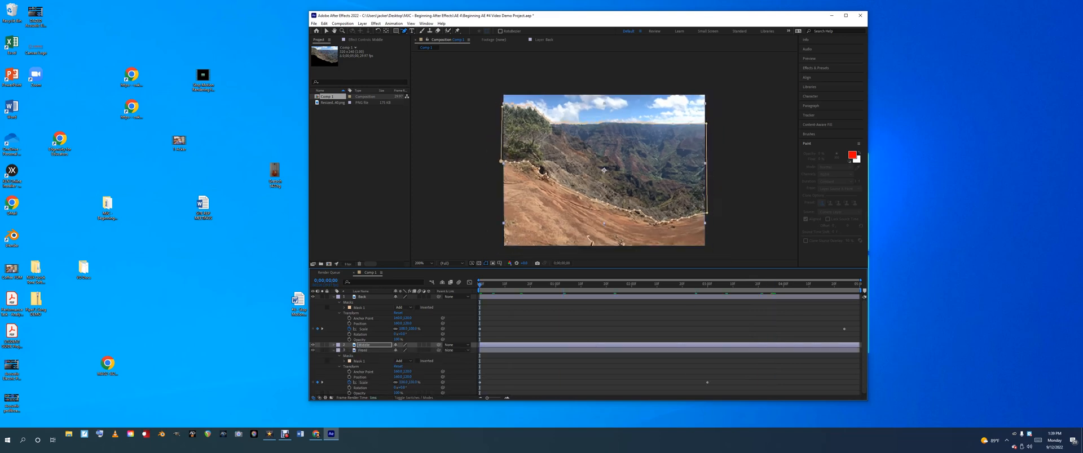
pyautogui.click(338, 302)
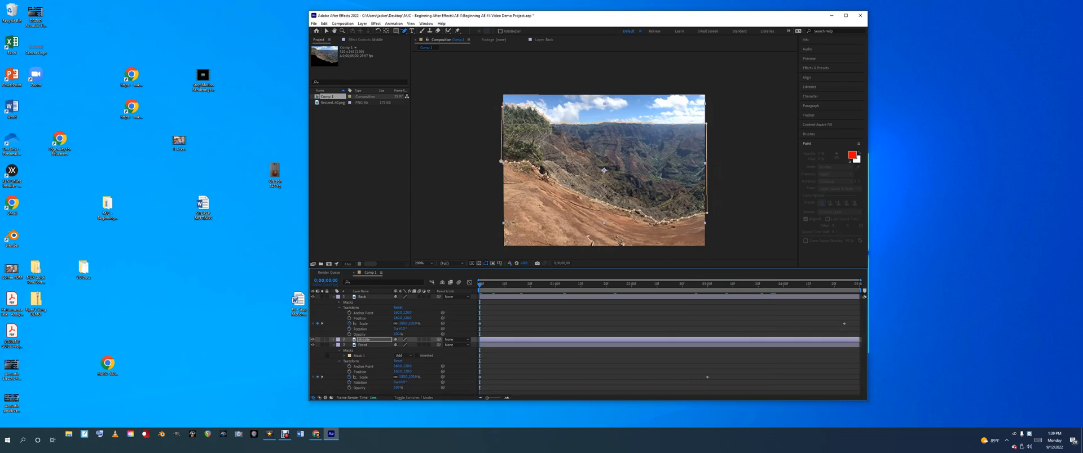
pyautogui.click(333, 340)
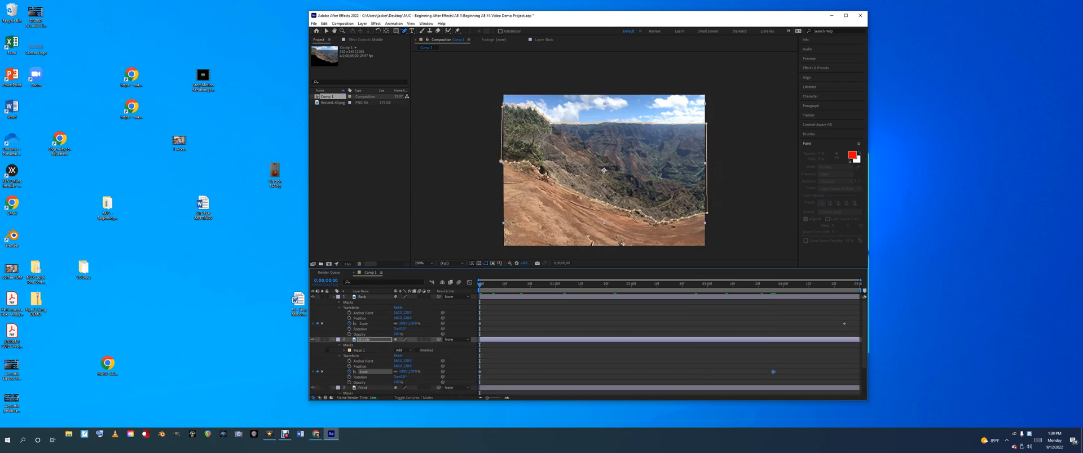
# - Hide the mask and shape paths in the composition view and preview the opening frames
pyautogui.click(485, 264)
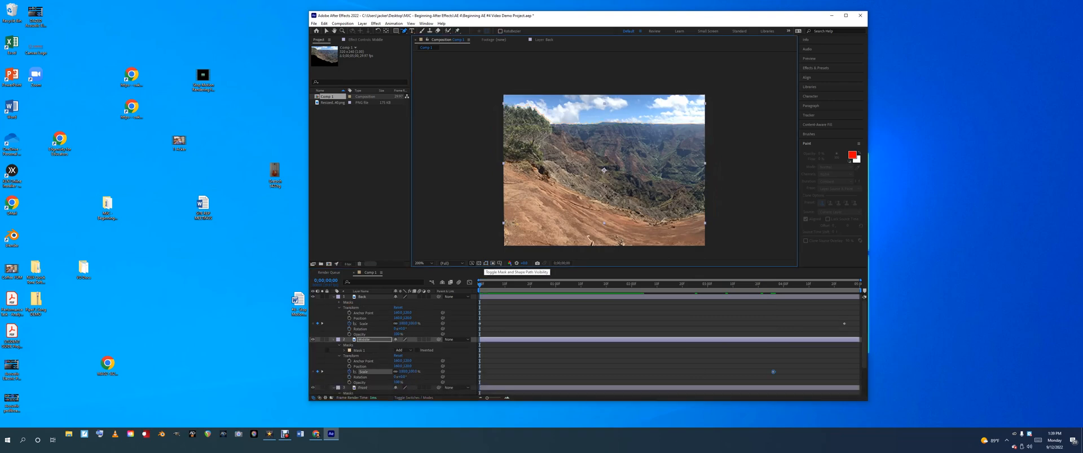
pyautogui.click(486, 263)
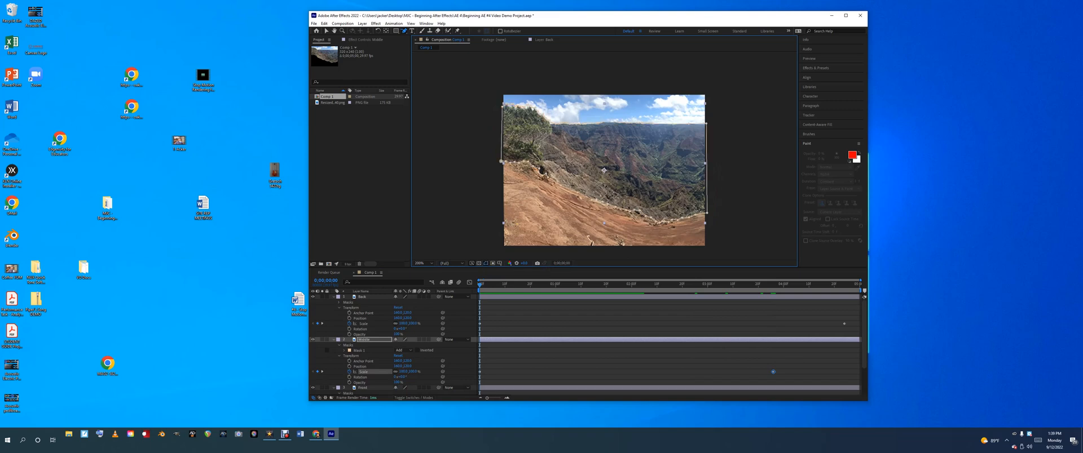
pyautogui.click(486, 264)
pyautogui.press('space')
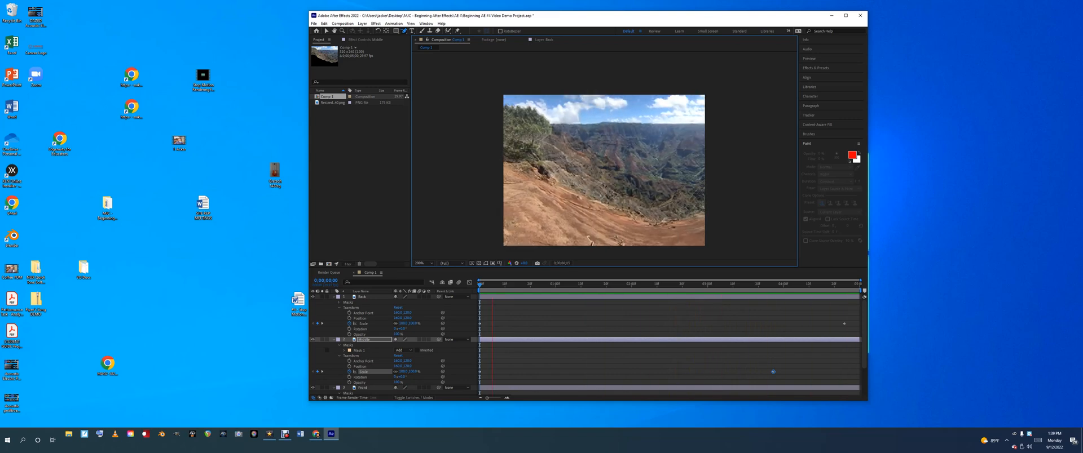
pyautogui.press('space')
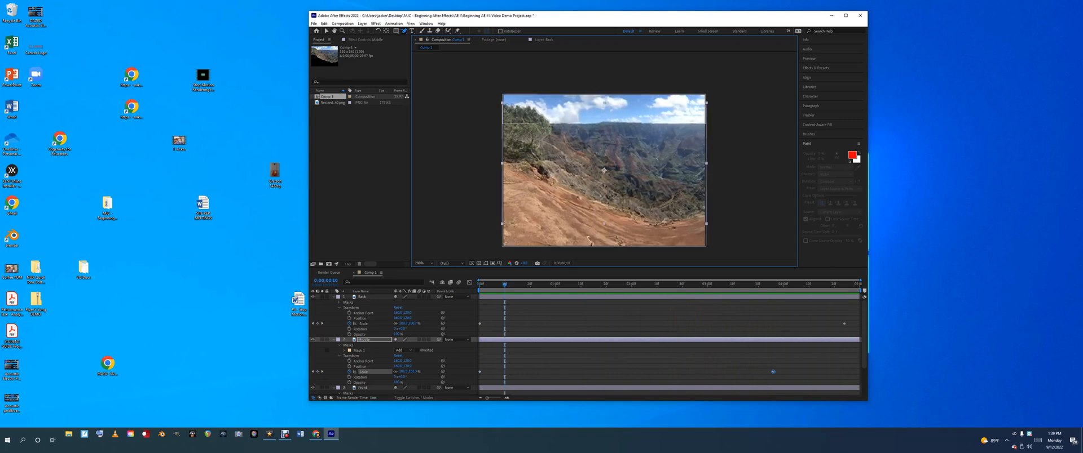
# - Move the Back layer's ending Scale keyframe to 0:00:04:29 and the Middle layer's to about 0:00:03:29, and preview the animation
pyautogui.moveTo(845, 324); pyautogui.dragTo(857, 324)
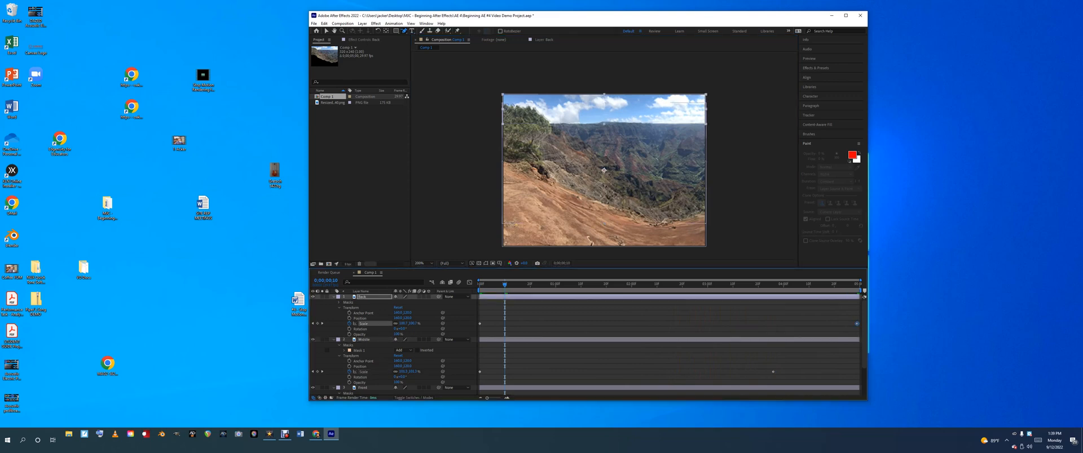
pyautogui.scroll(-2, 395, 344)
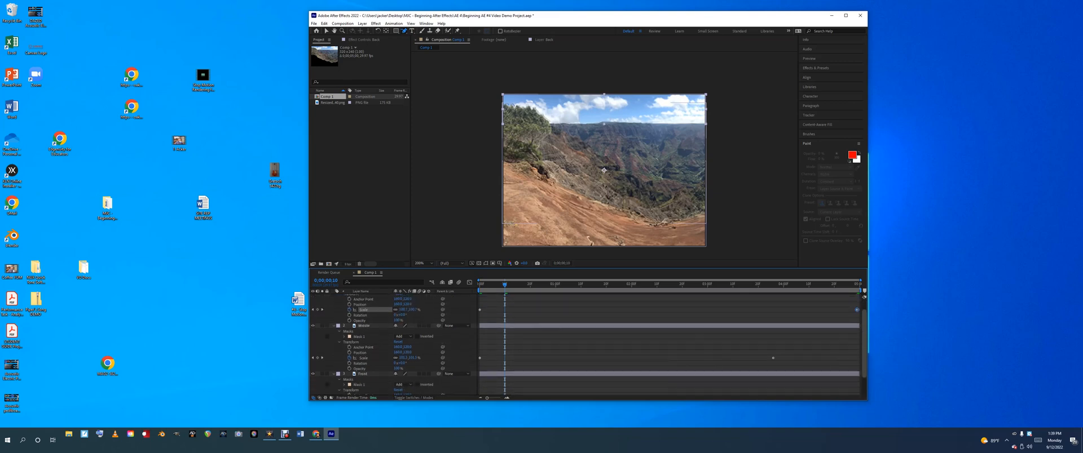
pyautogui.moveTo(772, 358); pyautogui.dragTo(781, 358)
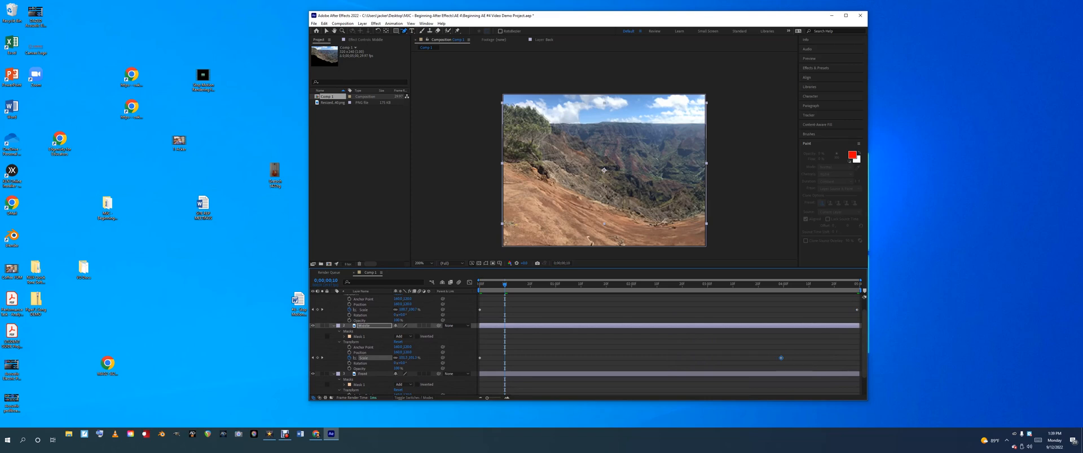
pyautogui.press('space')
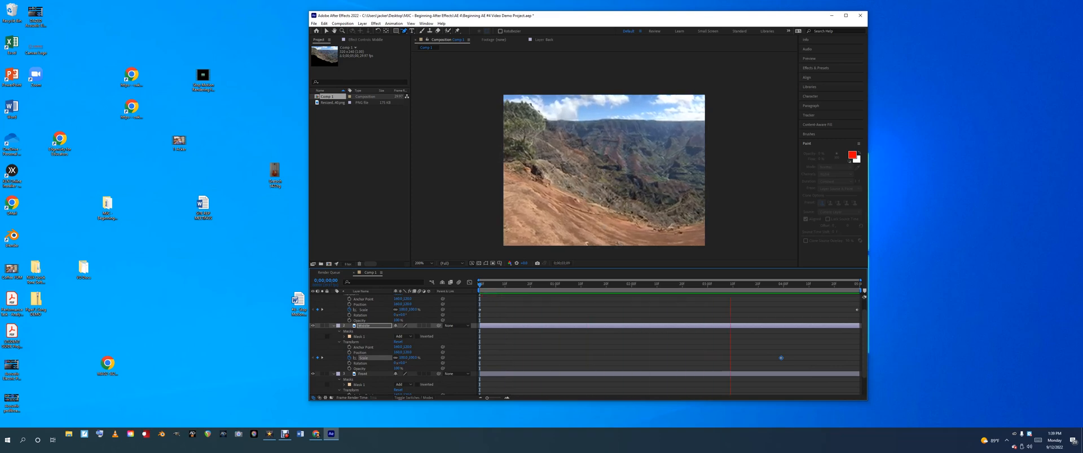
pyautogui.press('space')
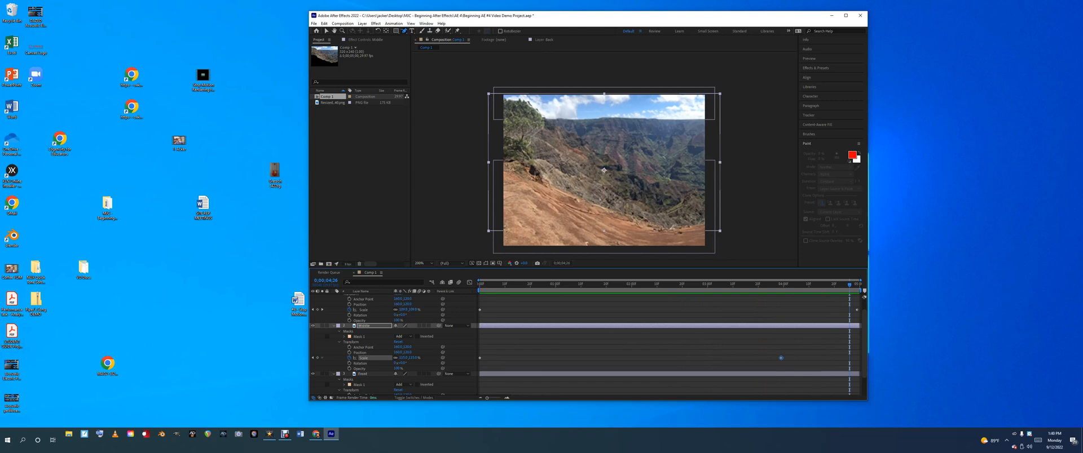
# - Move the Front layer's ending Scale keyframe to about 0:00:03:03 and preview the animation
pyautogui.click(363, 374)
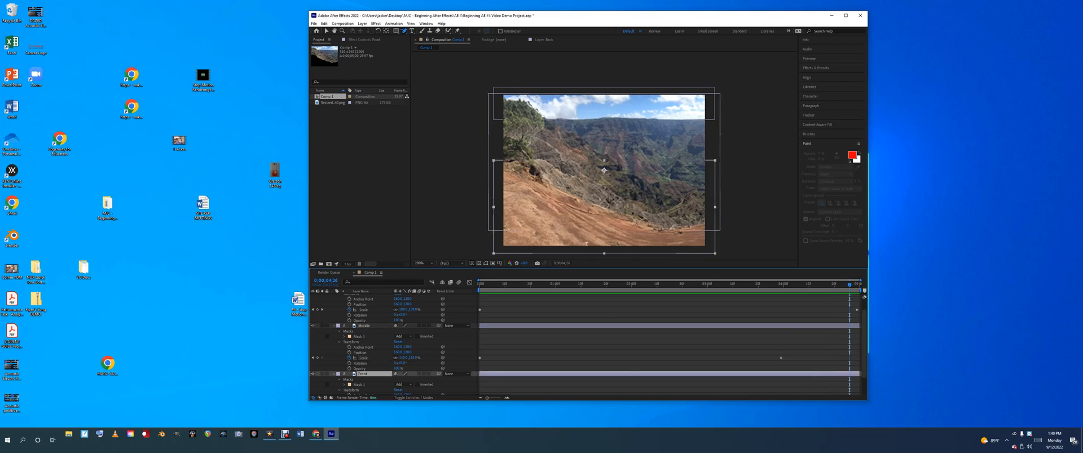
pyautogui.scroll(-2, 390, 344)
pyautogui.click(707, 382)
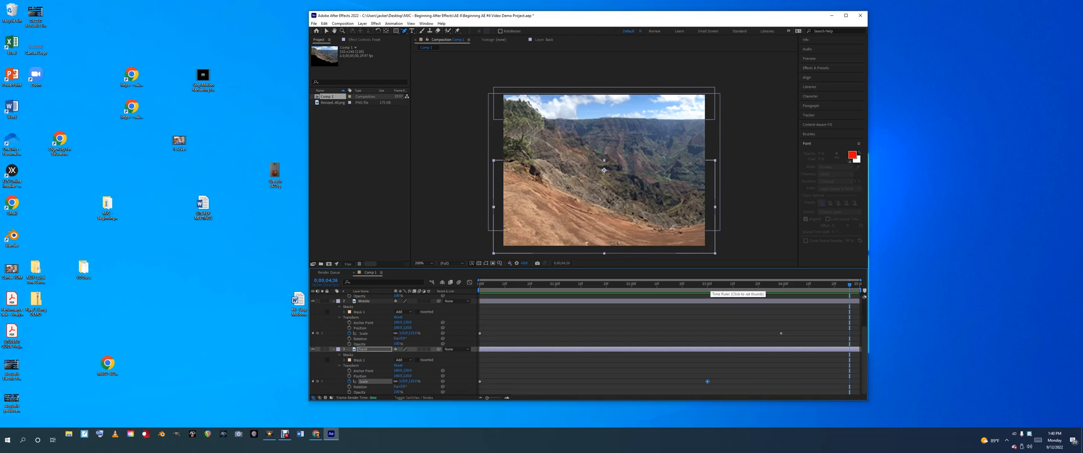
pyautogui.click(707, 286)
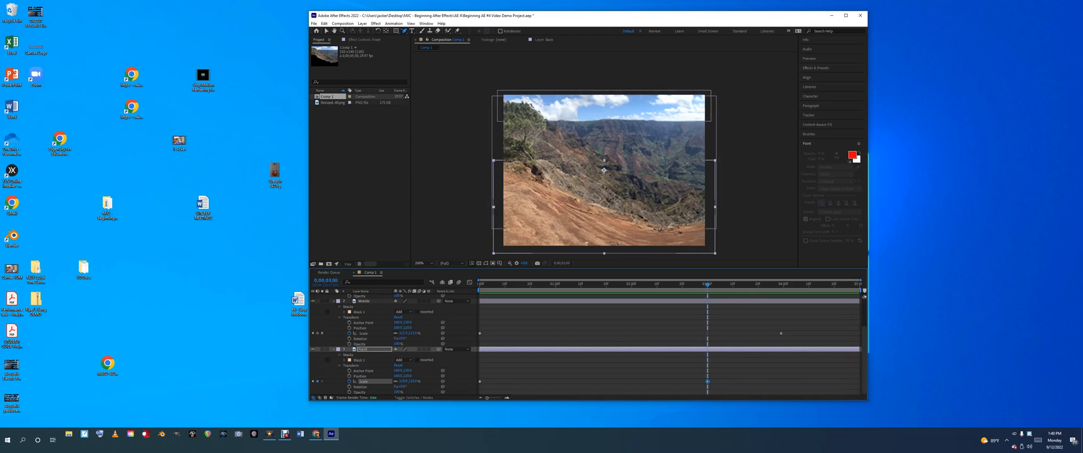
pyautogui.moveTo(709, 382); pyautogui.dragTo(707, 381)
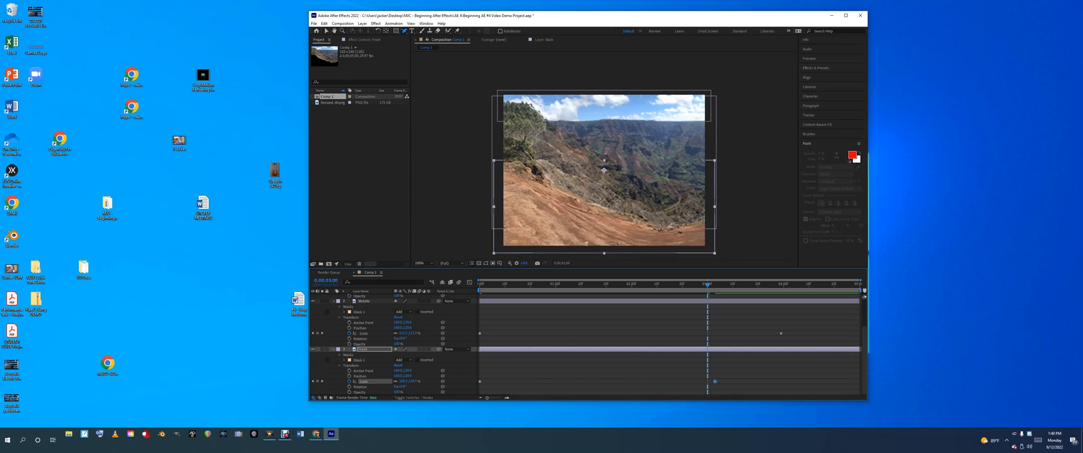
pyautogui.press('space')
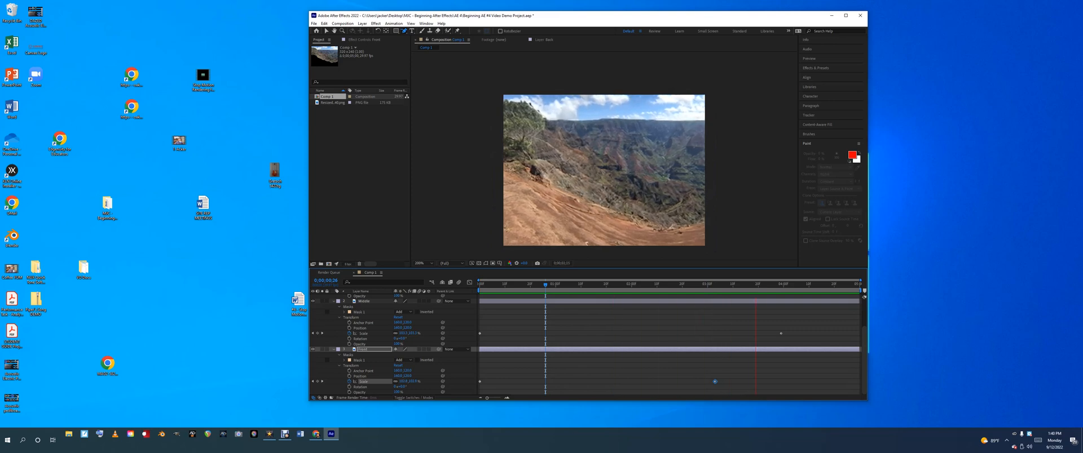
pyautogui.press('space')
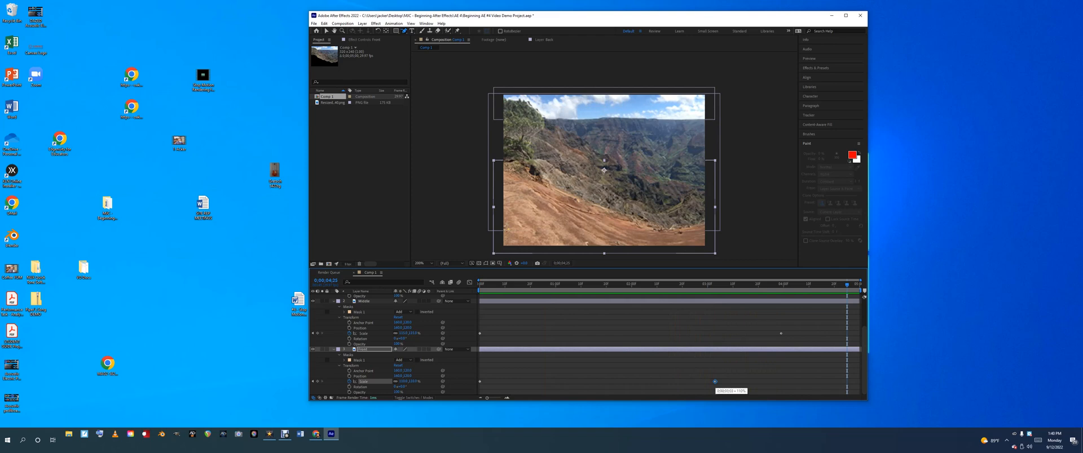
# - Move the Front layer's ending Scale keyframe to about 0:00:03:14 and preview the animation
pyautogui.moveTo(715, 382); pyautogui.dragTo(743, 382)
pyautogui.press('space')
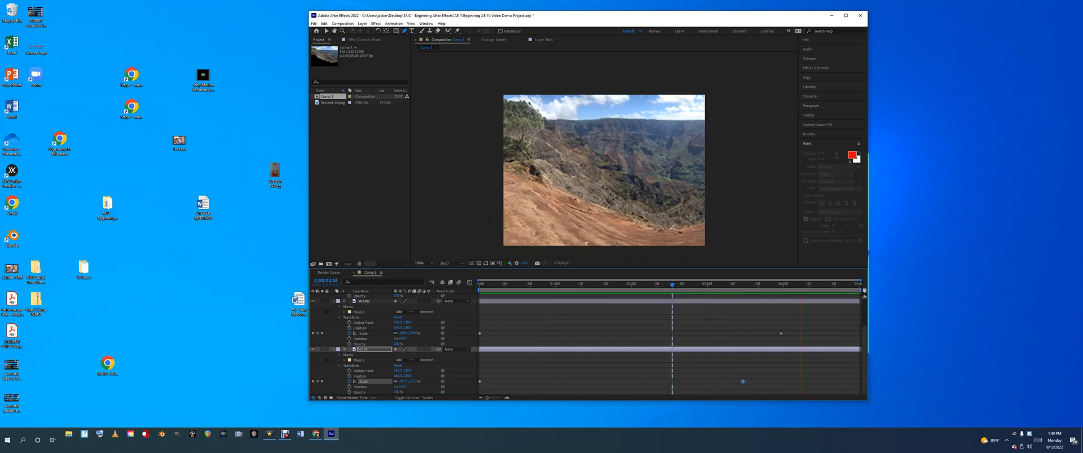
pyautogui.press('space')
# - Move the Middle layer's ending Scale keyframe to about 0:00:03:25 and the Back layer's ending Scale keyframe to about 0:00:04:08
pyautogui.moveTo(781, 333); pyautogui.dragTo(773, 333)
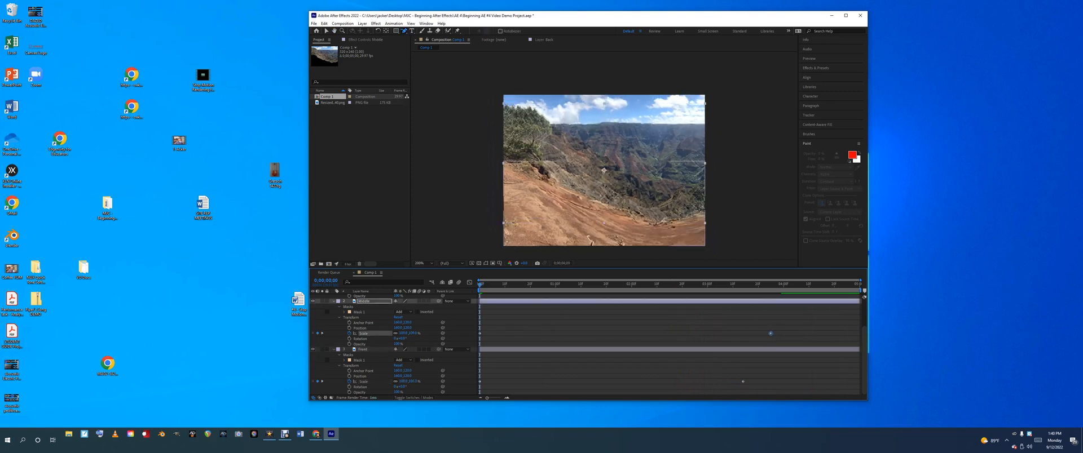
pyautogui.scroll(2, 586, 344)
pyautogui.moveTo(856, 321); pyautogui.dragTo(803, 320)
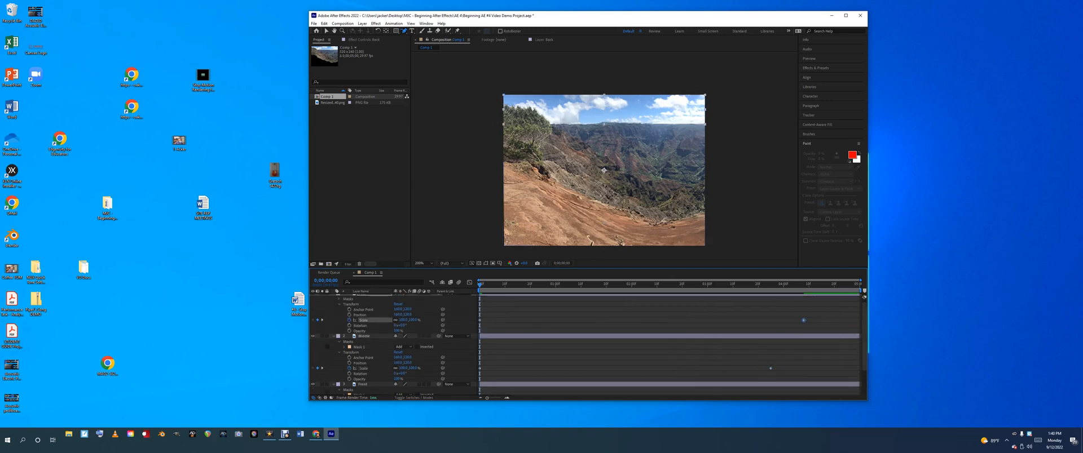
# - Preview the parallax animation to check the current timing of the three layers' ending Scale keyframes
pyautogui.scroll(-2, 586, 344)
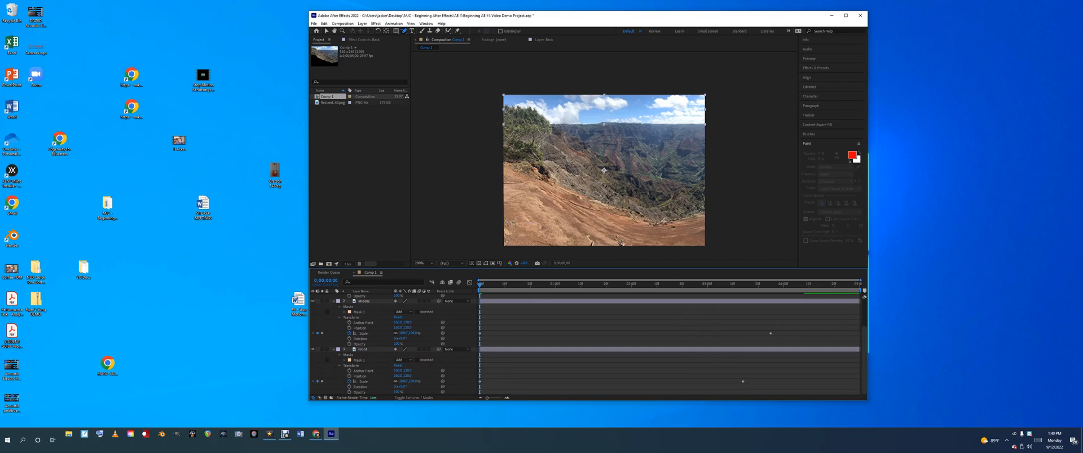
pyautogui.click(621, 284)
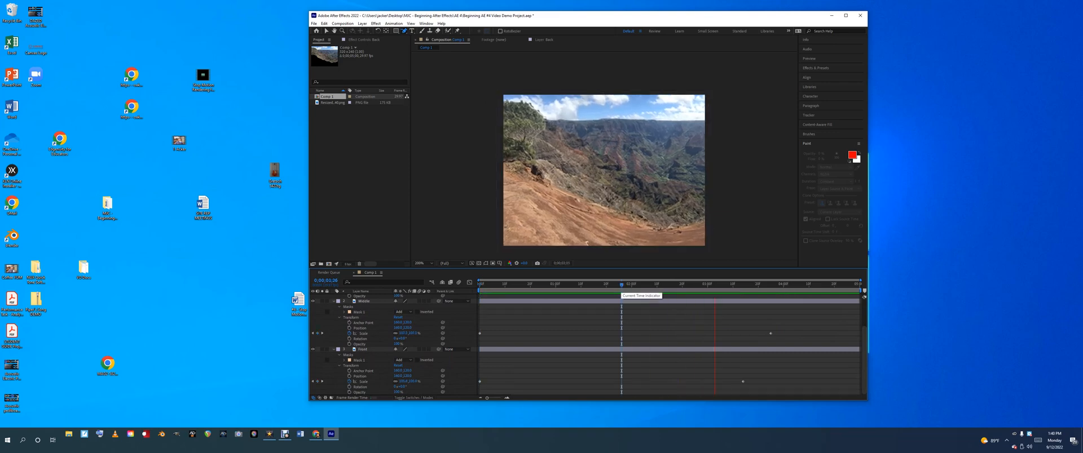
pyautogui.press('space')
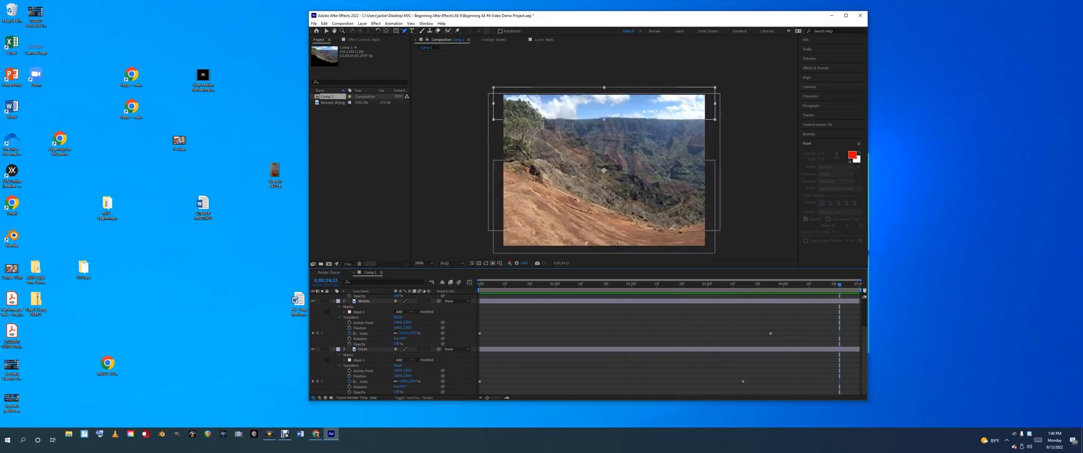
pyautogui.click(496, 284)
pyautogui.press('space')
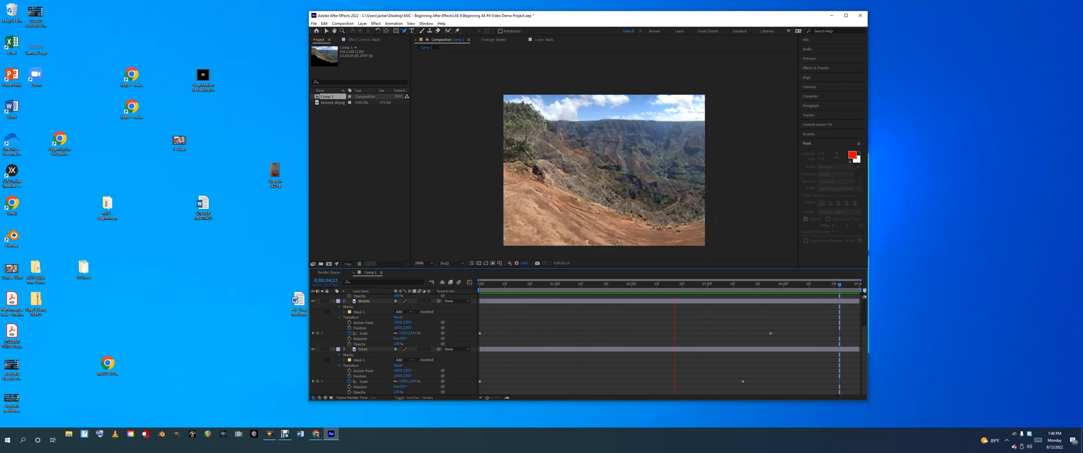
pyautogui.press('space')
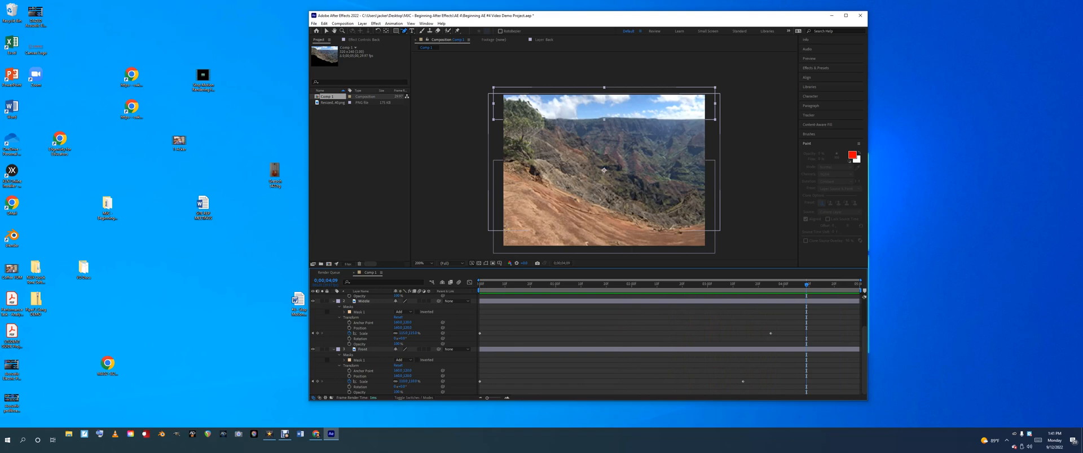
# - Move the Middle layer's ending Scale keyframe to about 0:00:03:24 and the Back layer's ending Scale keyframe to about 0:00:04:06
pyautogui.moveTo(770, 333); pyautogui.dragTo(768, 333)
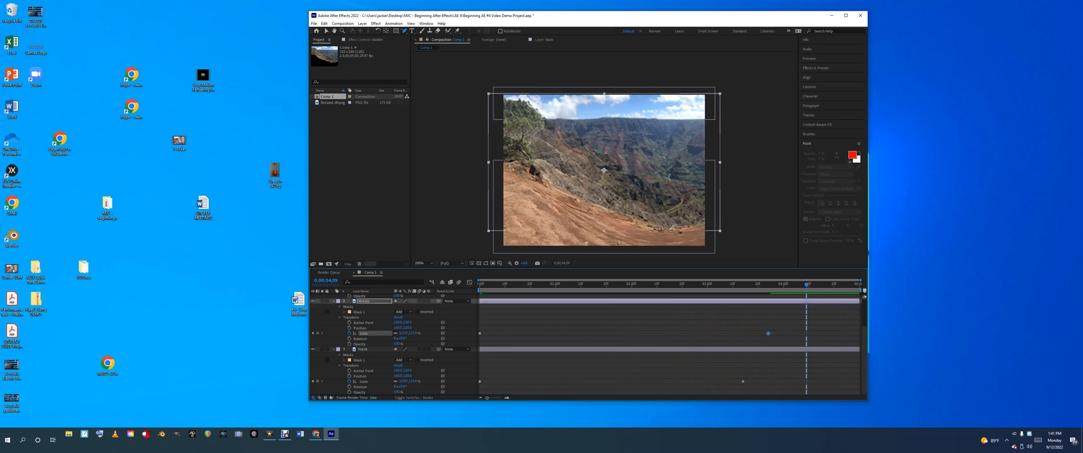
pyautogui.scroll(2, 671, 344)
pyautogui.moveTo(803, 305); pyautogui.dragTo(801, 304)
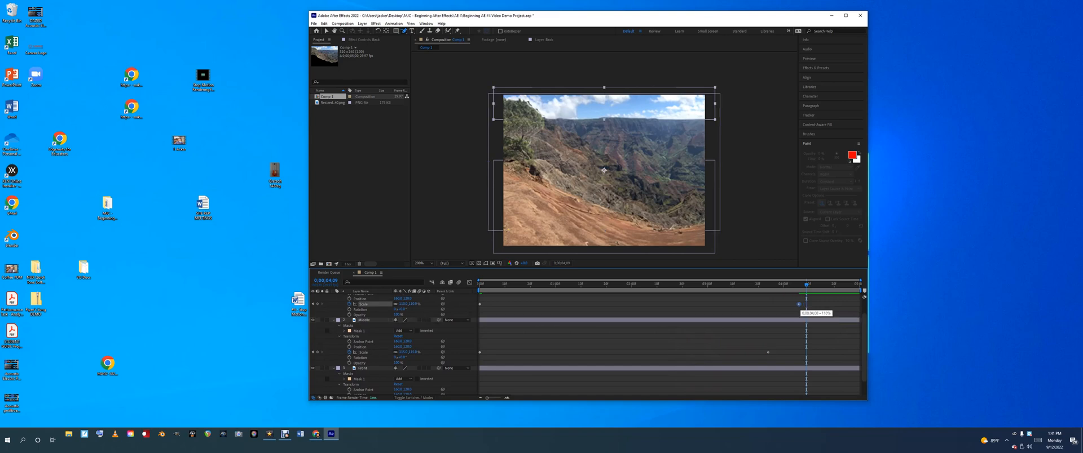
# - Preview the retimed parallax animation and save the project
pyautogui.click(571, 285)
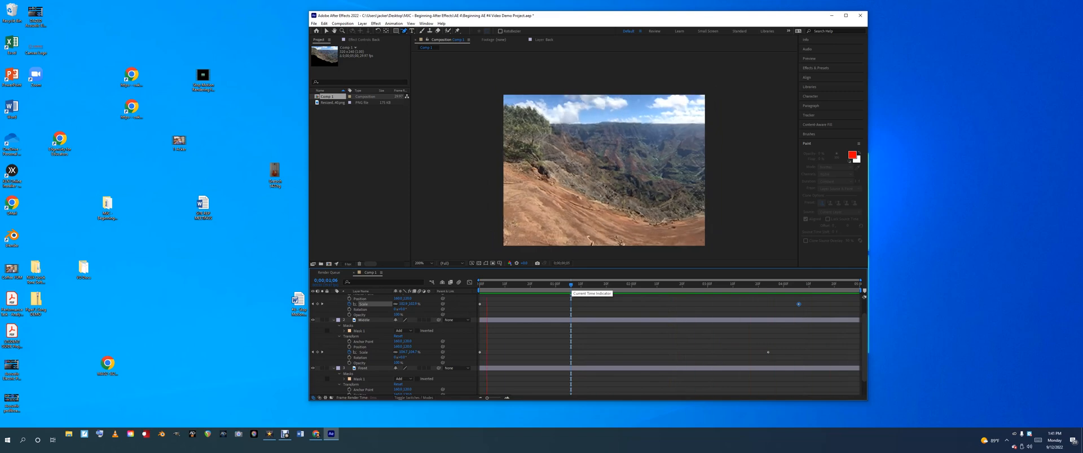
pyautogui.click(540, 284)
pyautogui.moveTo(540, 284); pyautogui.dragTo(492, 285)
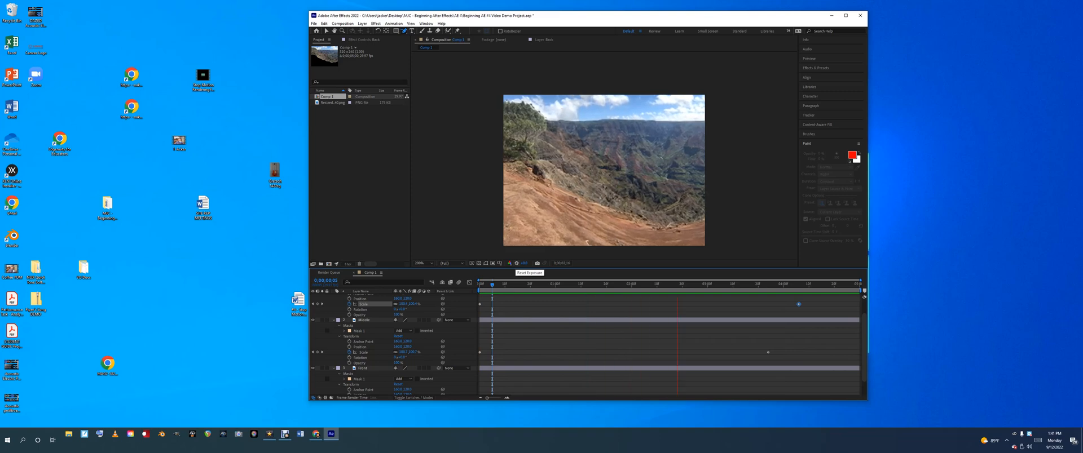
pyautogui.press('space')
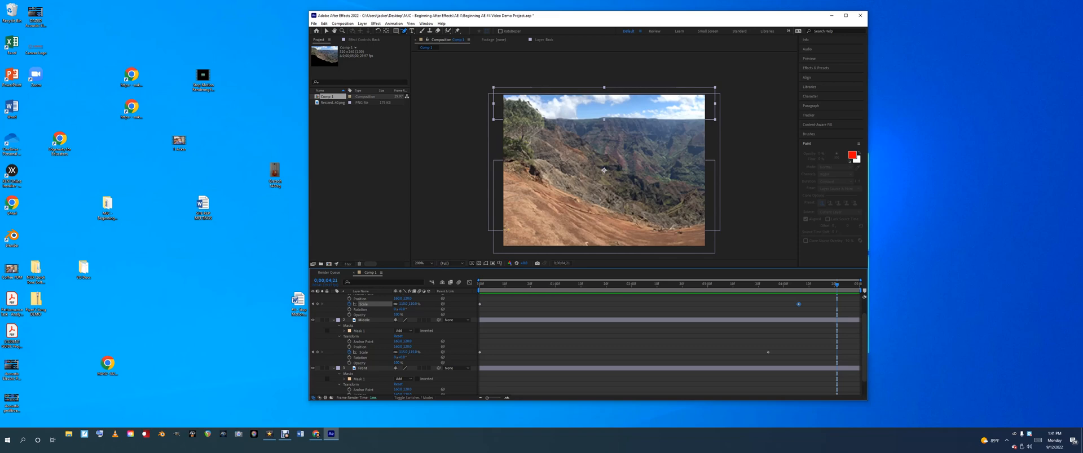
pyautogui.hotkey('ctrl', 's')
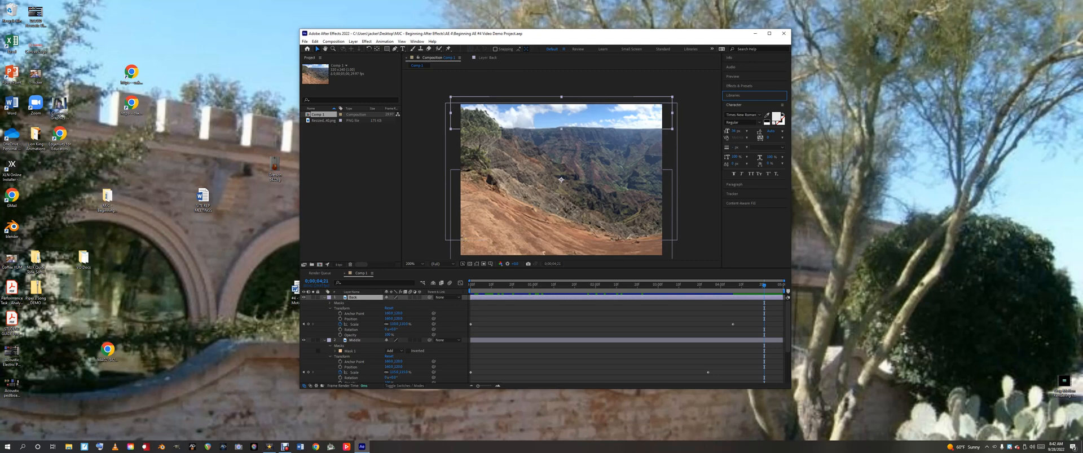
pyautogui.click(304, 42)
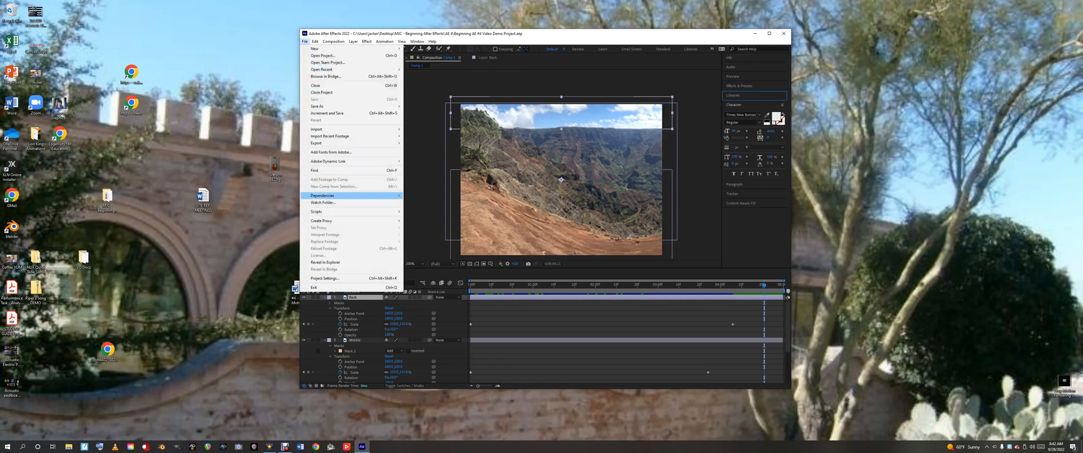
pyautogui.moveTo(339, 196)
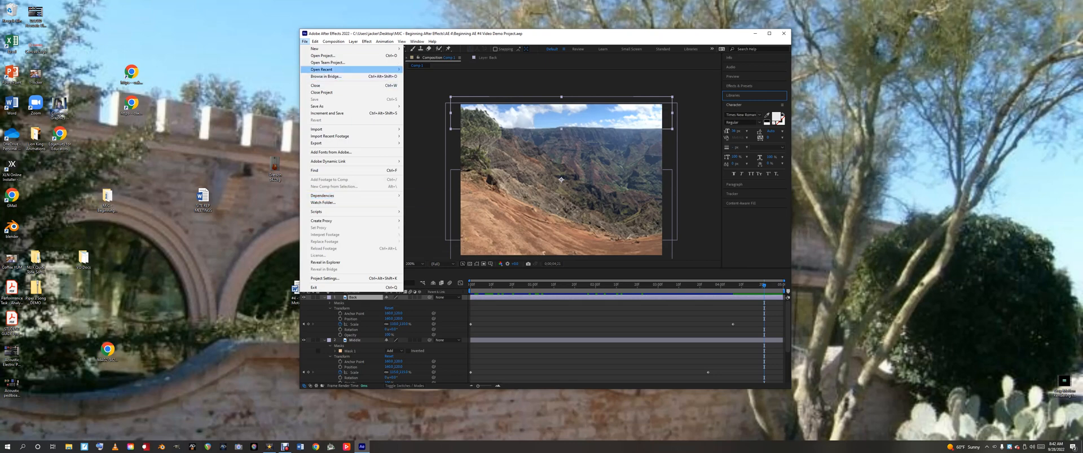
pyautogui.click(107, 201)
# - Collect all source files of the project into the folder "Beginning AE #4 Video Demo Project folder" inside AE 4
pyautogui.click(305, 42)
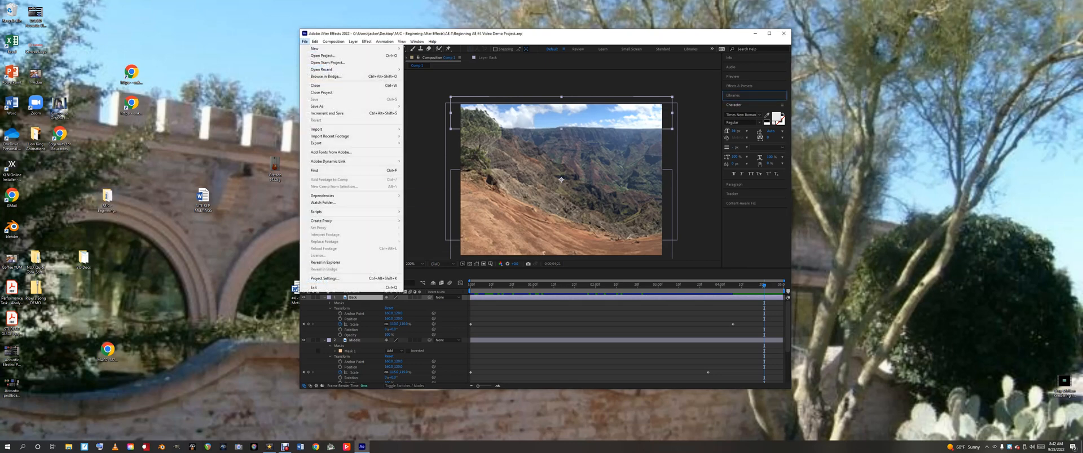
pyautogui.moveTo(338, 196)
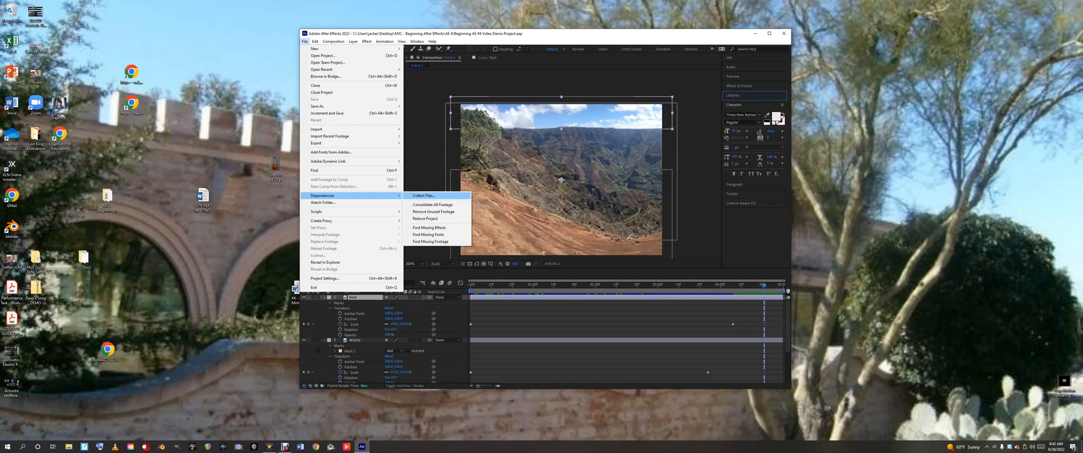
pyautogui.click(424, 196)
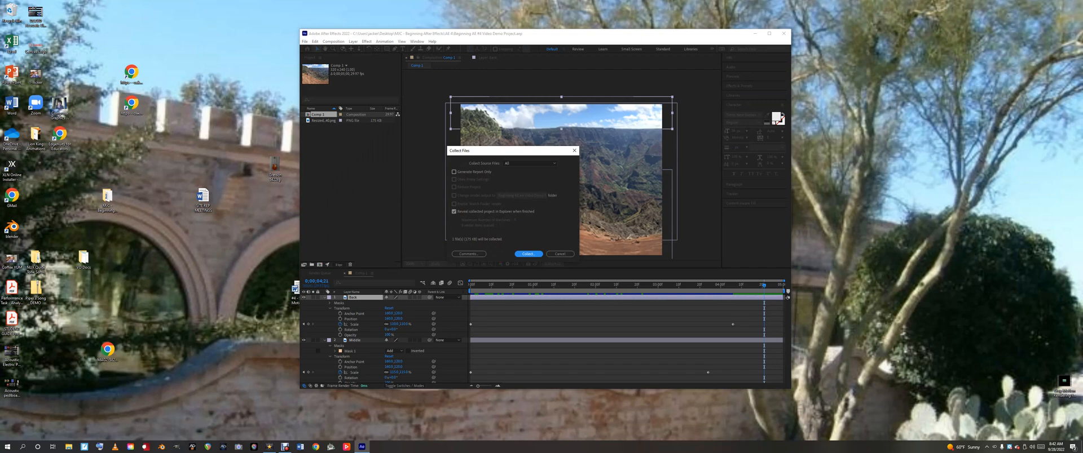
pyautogui.click(528, 254)
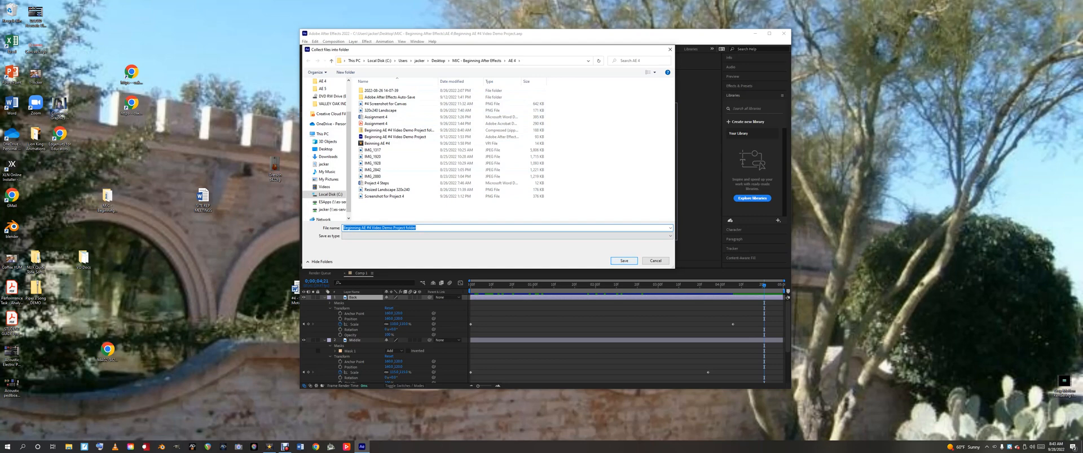
pyautogui.click(623, 261)
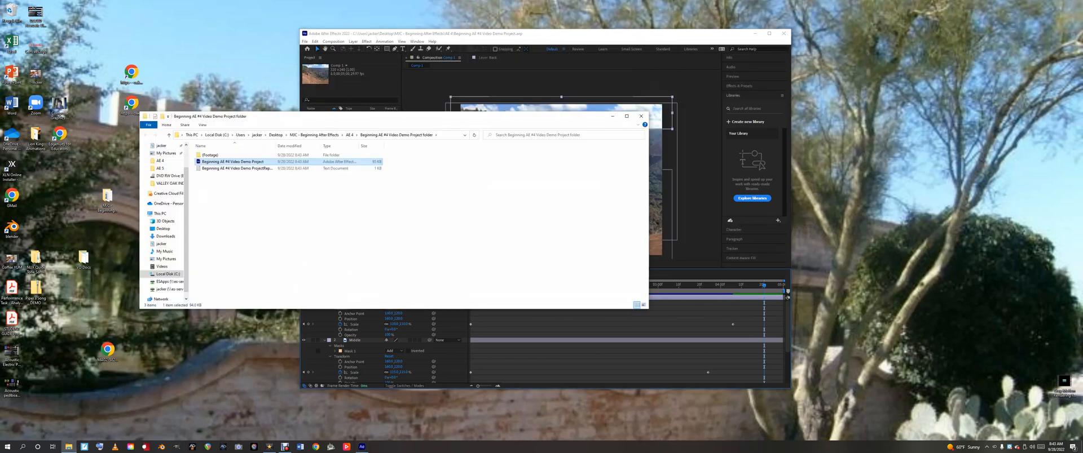
# - Examine the collected project folder and its (Footage) subfolder, return to the AE 4 folder and close the file window
pyautogui.click(169, 135)
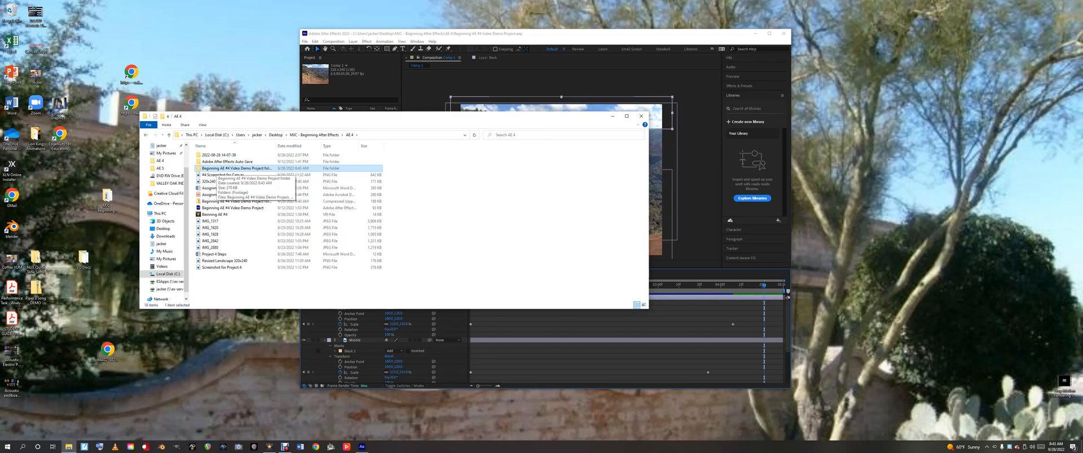
pyautogui.doubleClick(215, 168)
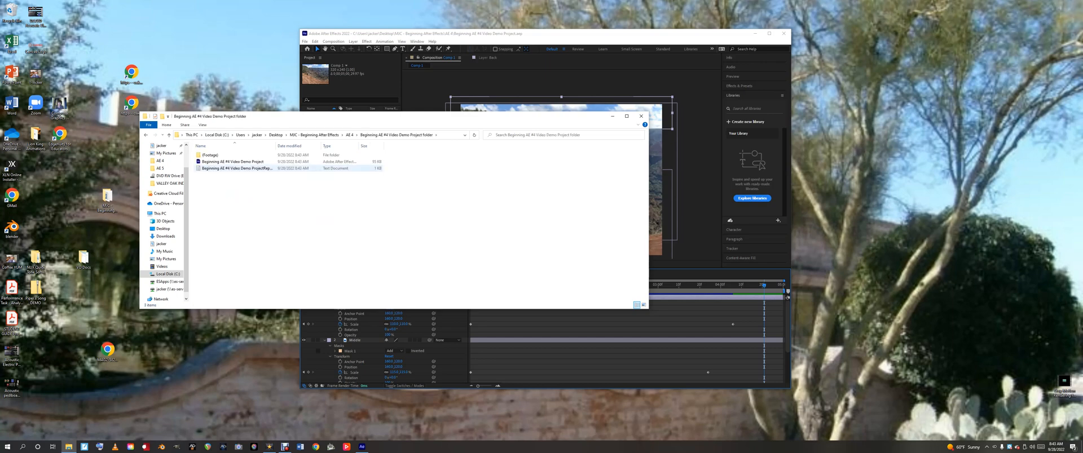
pyautogui.doubleClick(210, 155)
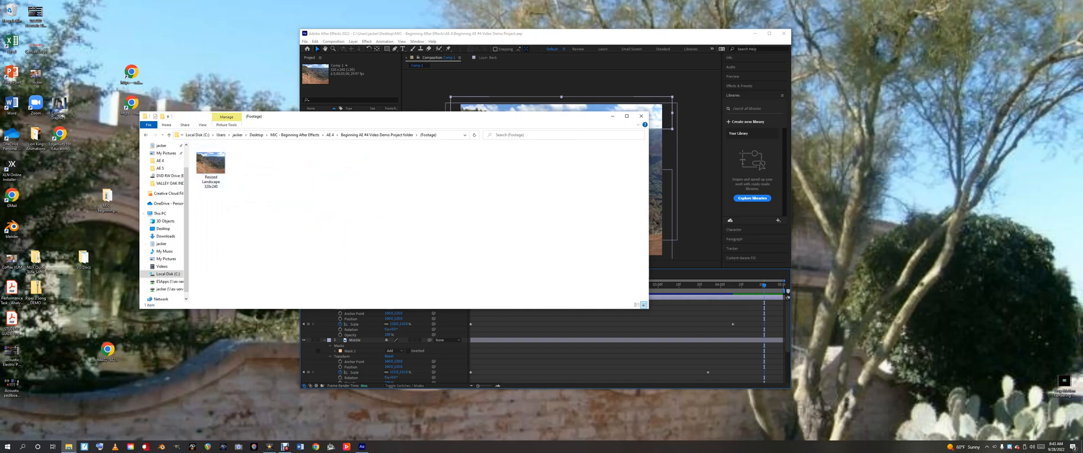
pyautogui.click(169, 134)
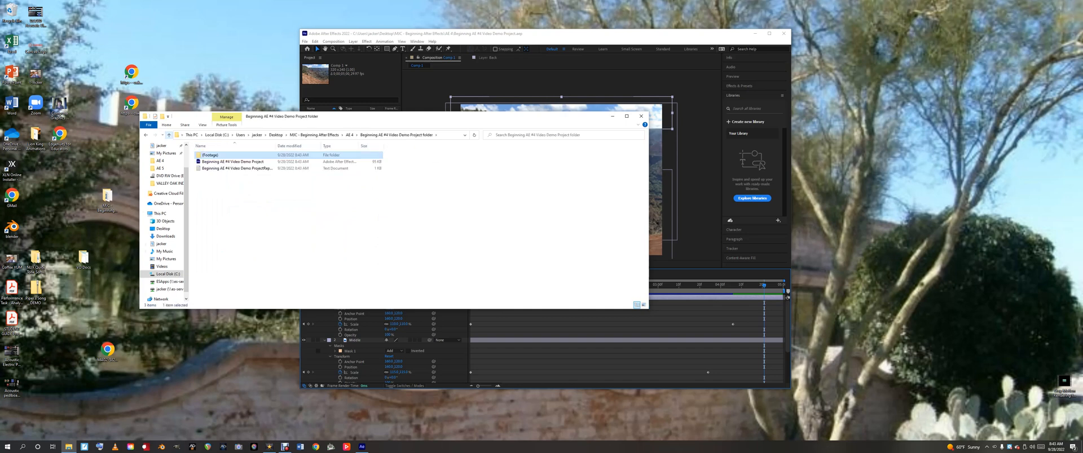
pyautogui.click(168, 135)
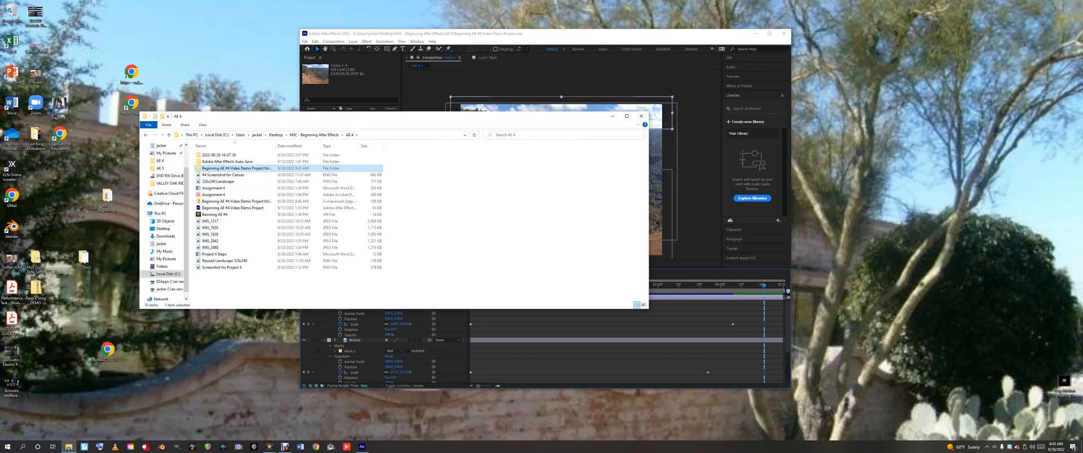
pyautogui.click(641, 116)
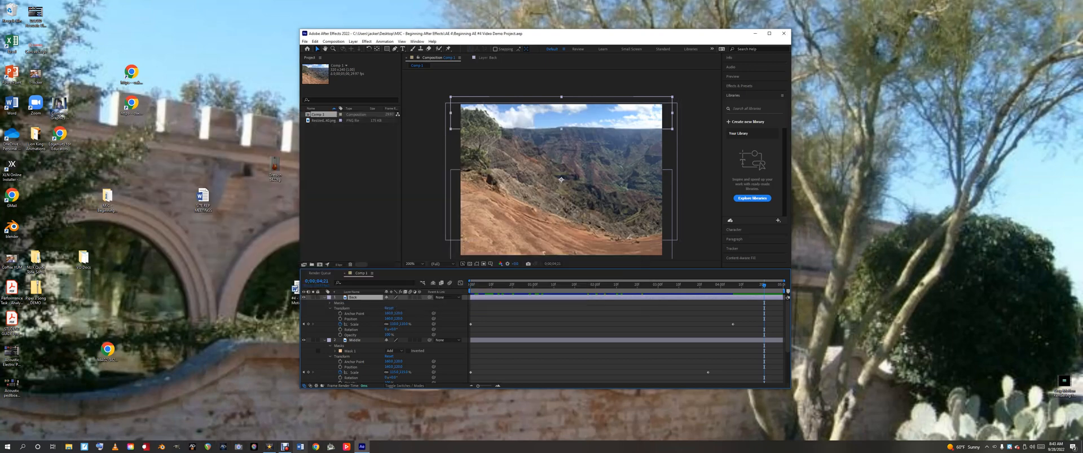
# - Switch to Chrome, go to mjc.edu and open the Canvas course 2022MFA-MCMPGR-284-9819
pyautogui.click(316, 447)
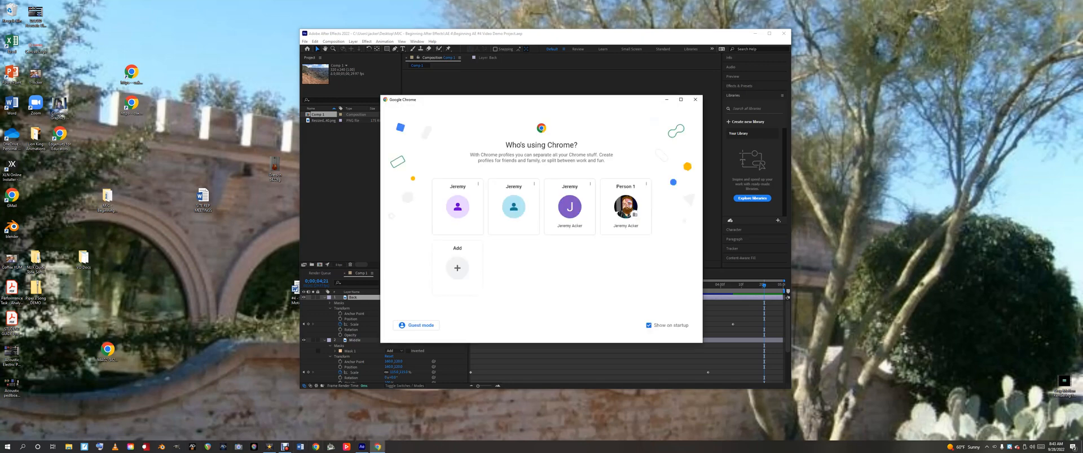
pyautogui.click(625, 206)
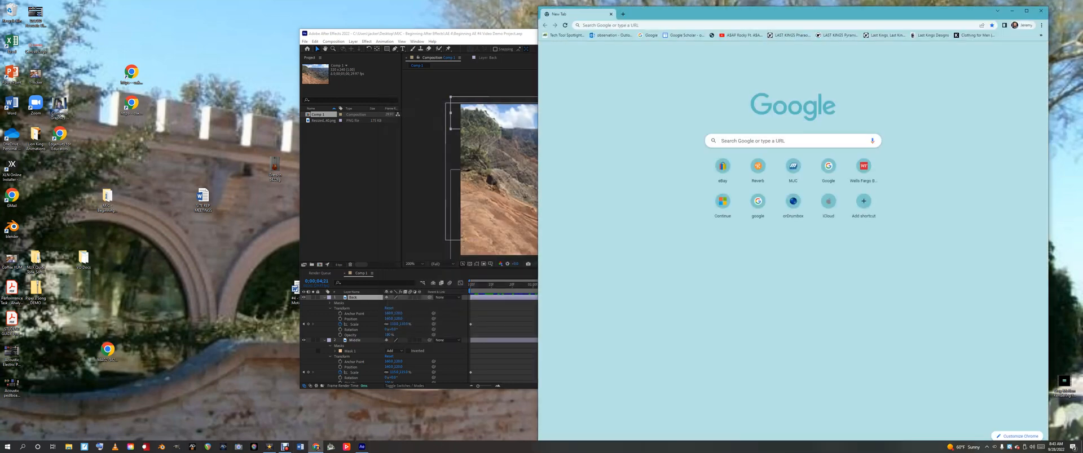
pyautogui.write('mjc')
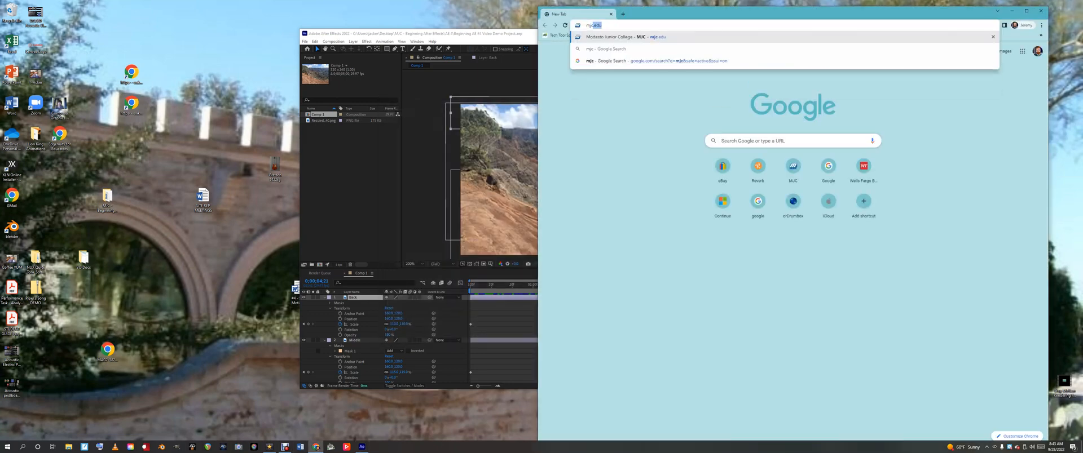
pyautogui.write('.edu')
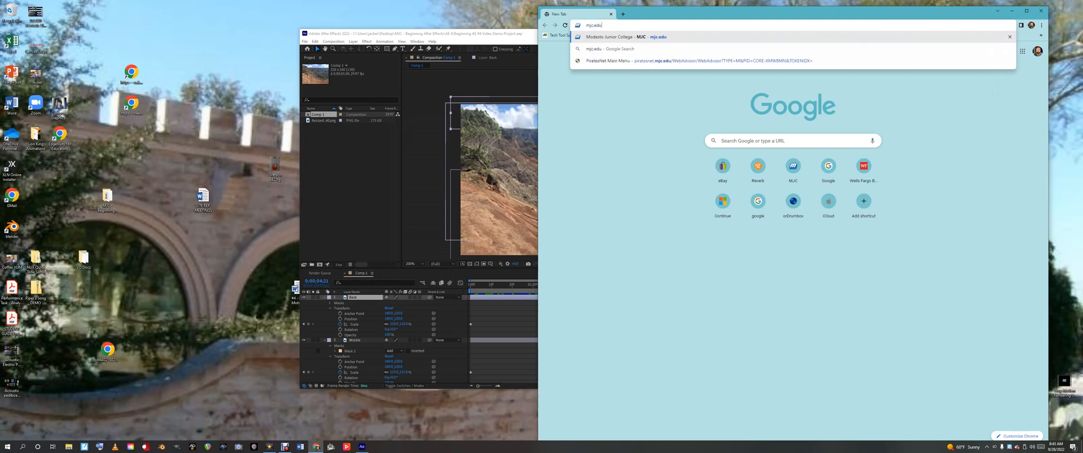
pyautogui.press('Return')
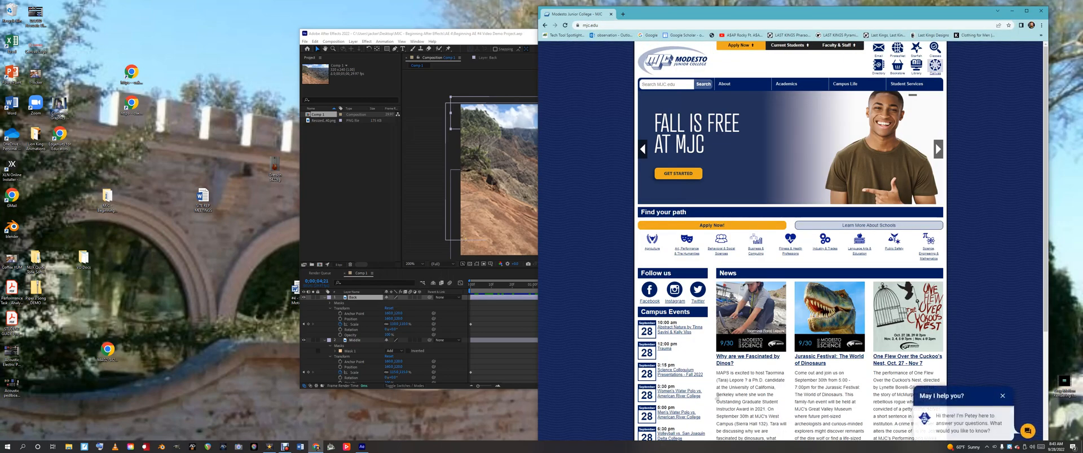
pyautogui.click(934, 66)
pyautogui.click(792, 262)
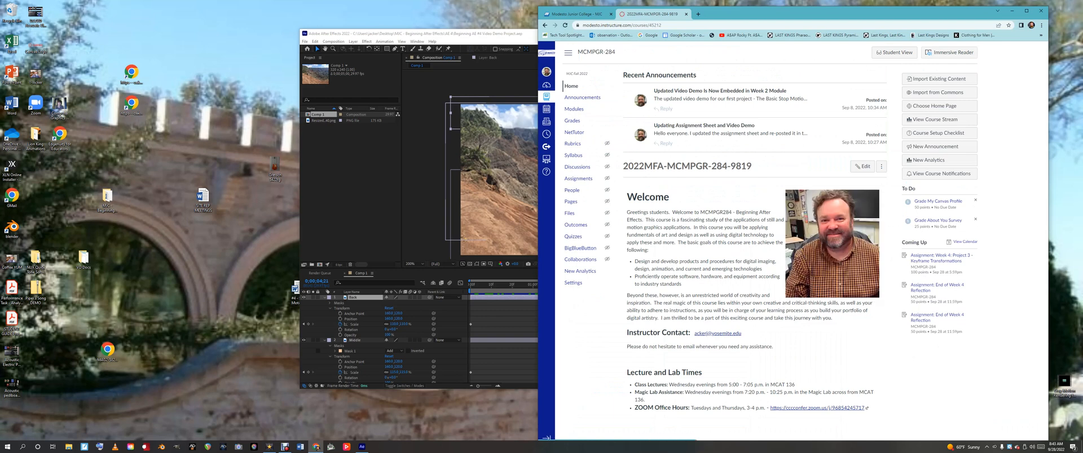
# - Open the Canvas inbox and start a new message for the favorite course 2022MFA-MCMPGR-284-9819
pyautogui.click(546, 121)
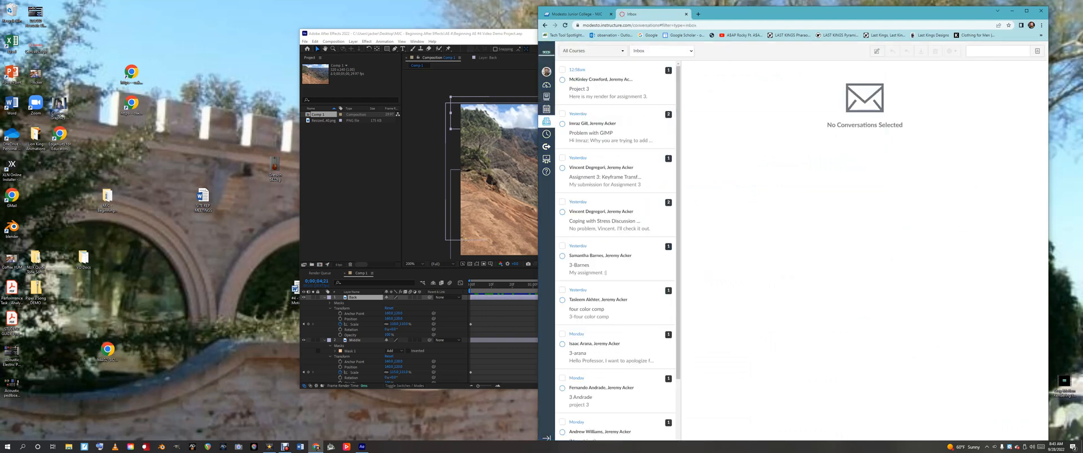
pyautogui.click(876, 51)
pyautogui.click(739, 185)
pyautogui.moveTo(733, 212)
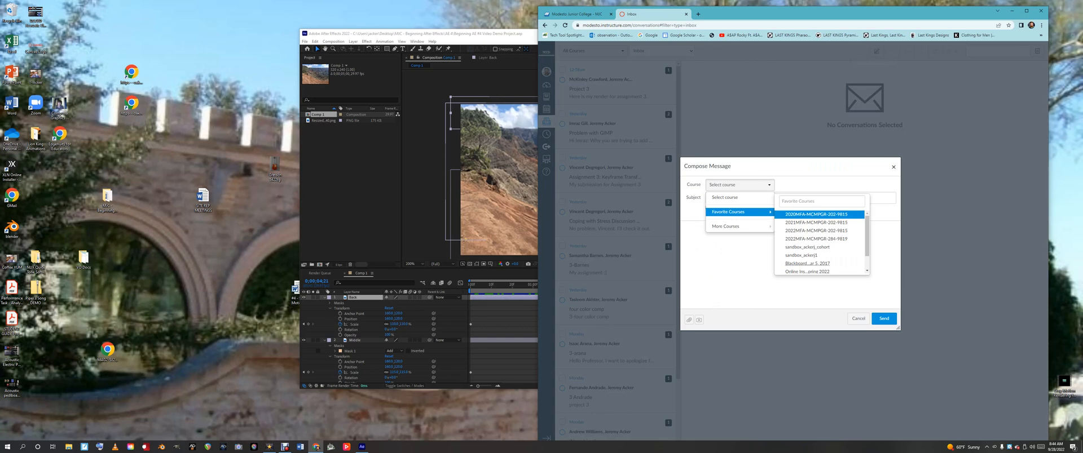
pyautogui.click(816, 238)
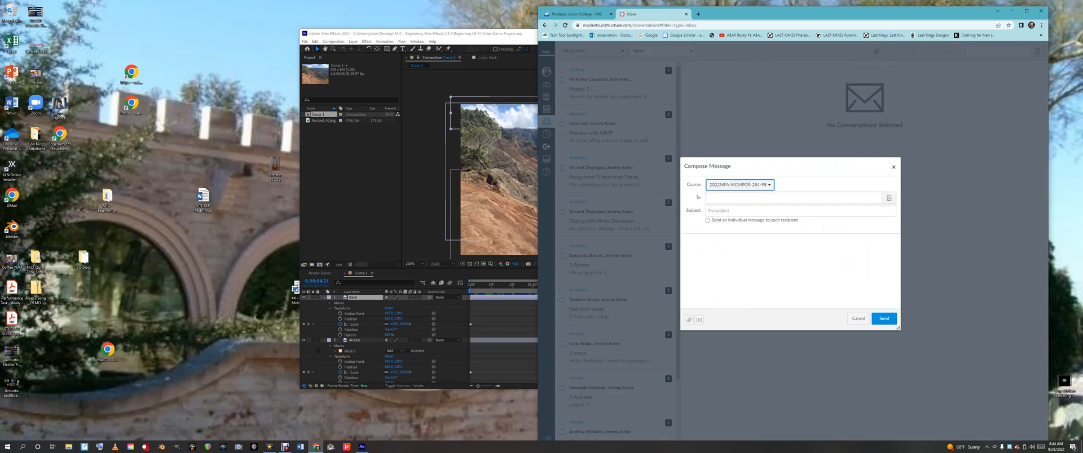
# - Address the message to the course teacher, with the subject "4-" plus the sender's last name and the body "here is my project."
pyautogui.click(889, 198)
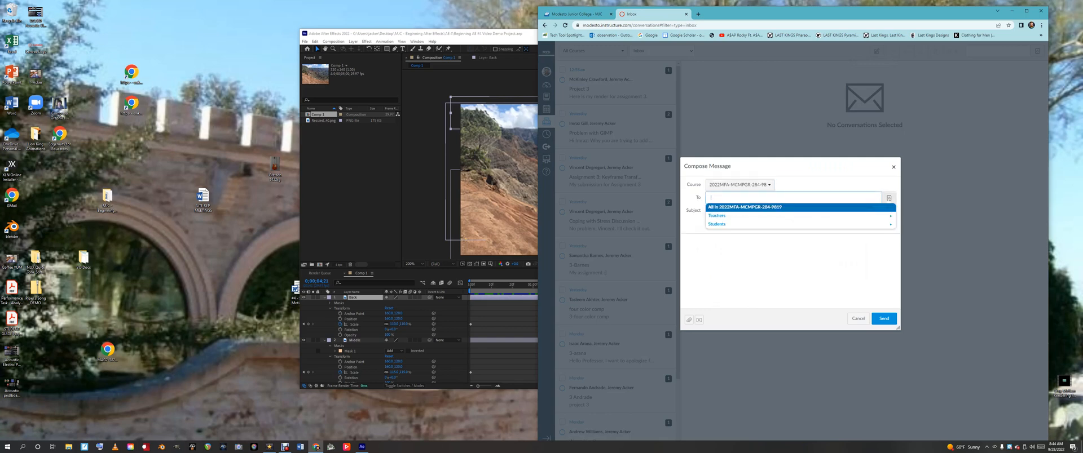
pyautogui.click(801, 216)
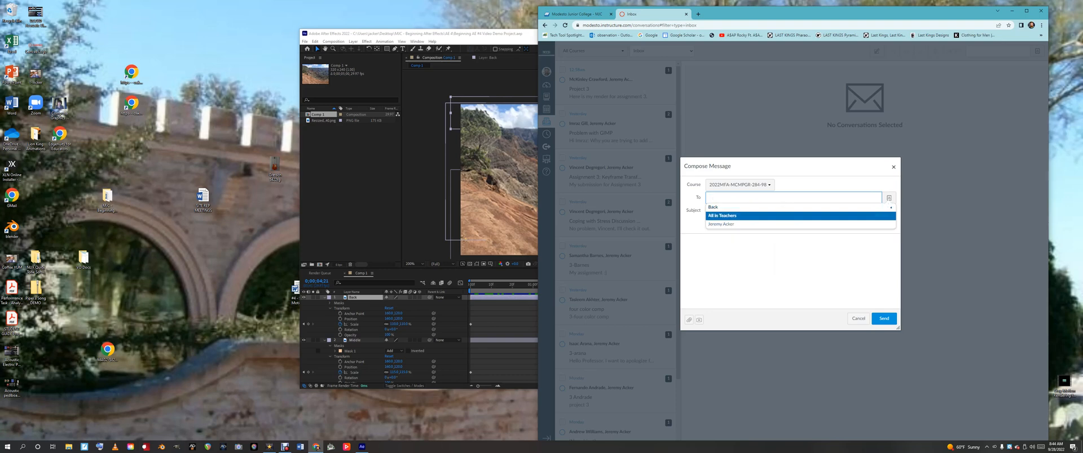
pyautogui.click(722, 224)
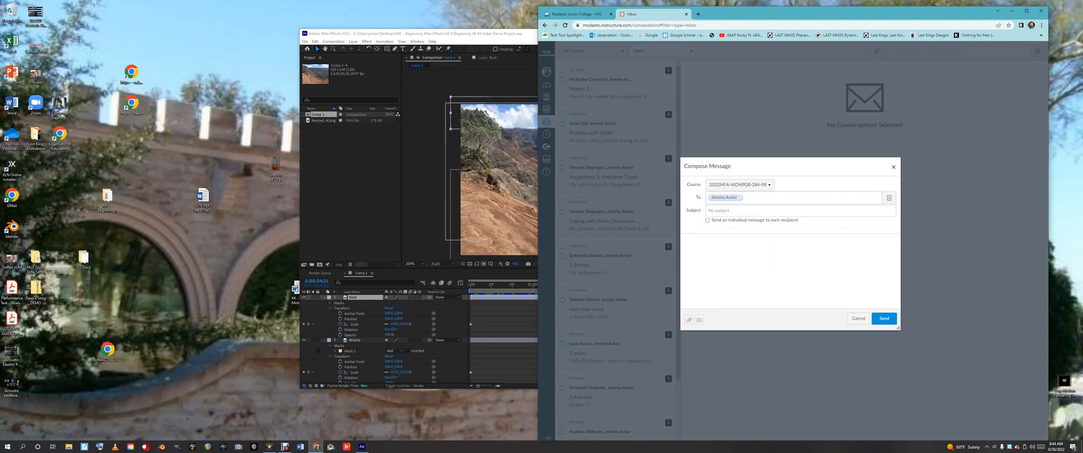
pyautogui.click(721, 211)
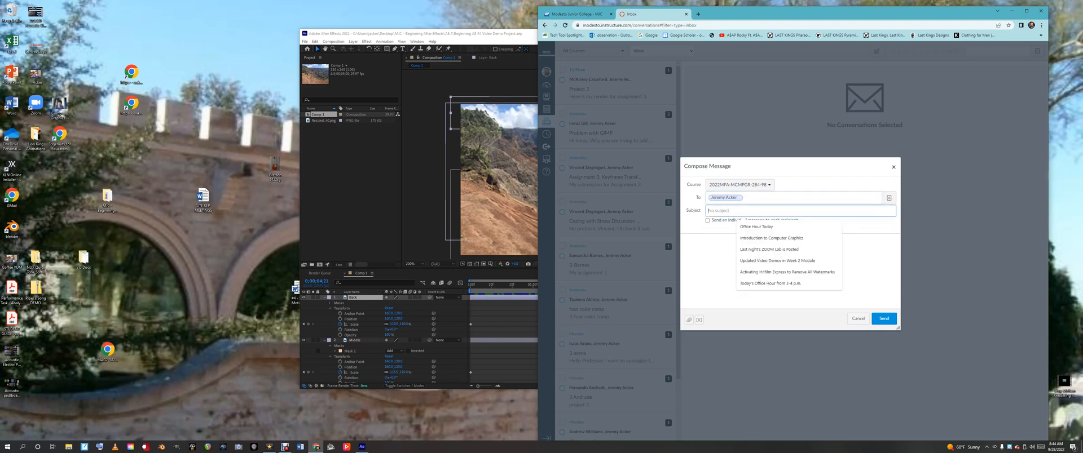
pyautogui.write('4-Acker')
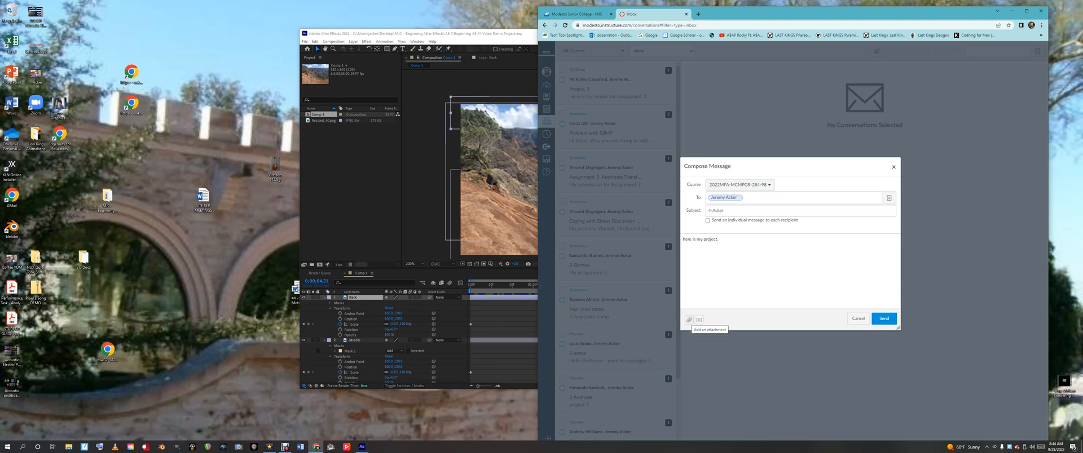
# - From the attachment file chooser, delete the existing zipped "Beginning AE #4 Video Demo Project folder" in AE 4 and leave the chooser
pyautogui.click(689, 320)
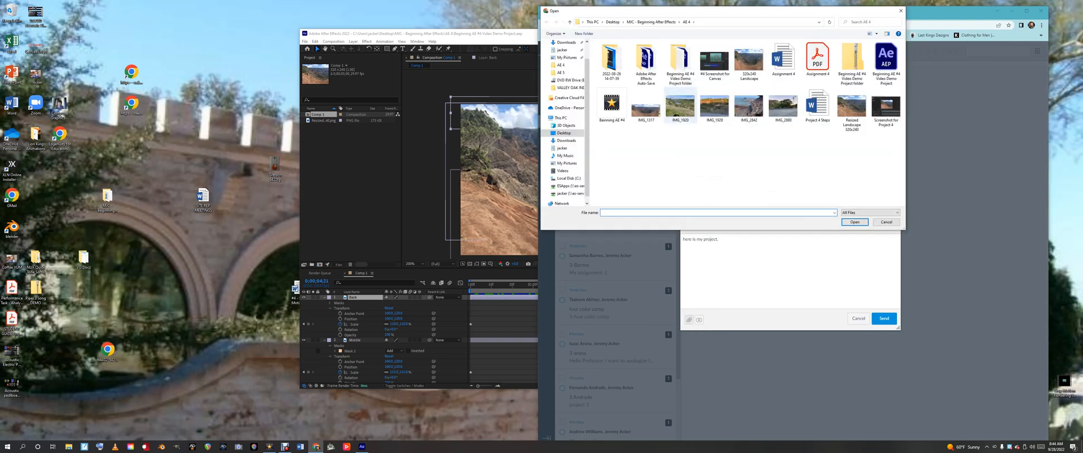
pyautogui.click(680, 62)
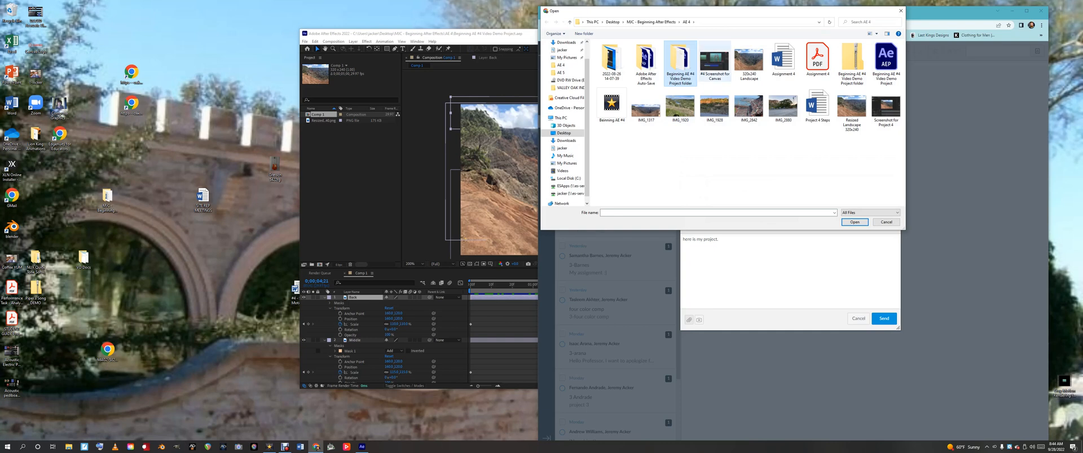
pyautogui.rightClick(852, 61)
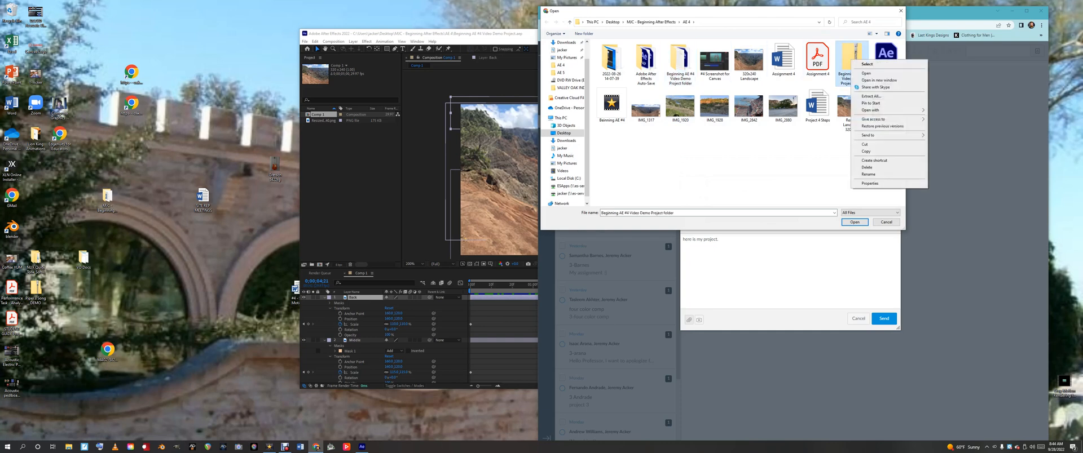
pyautogui.click(867, 167)
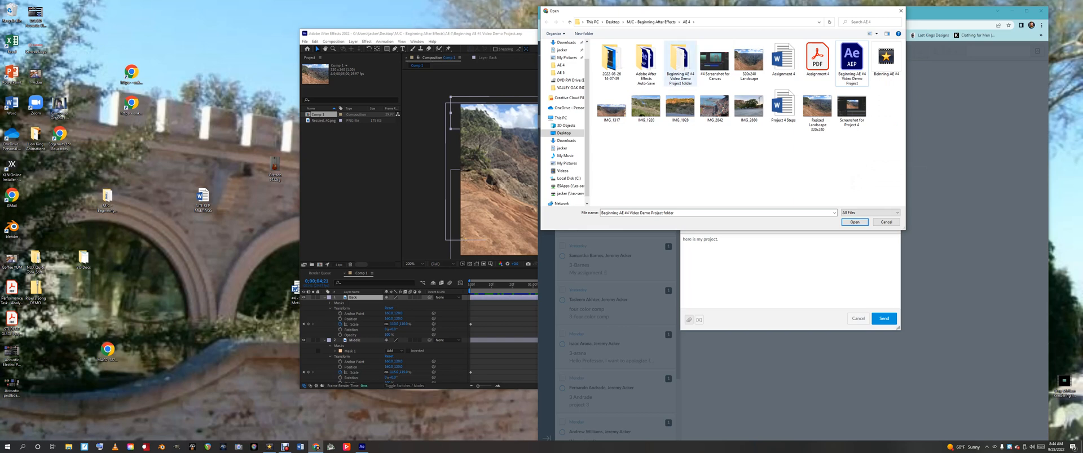
pyautogui.click(854, 222)
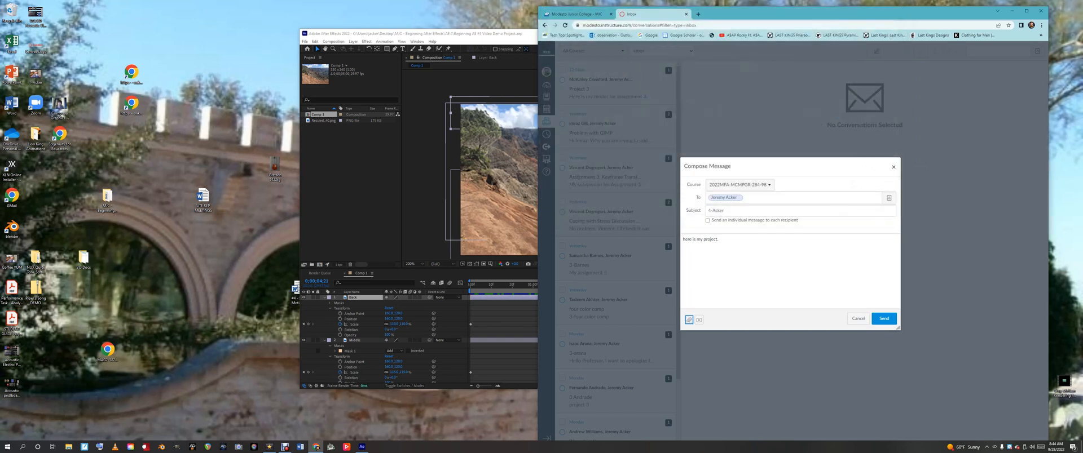
pyautogui.click(689, 320)
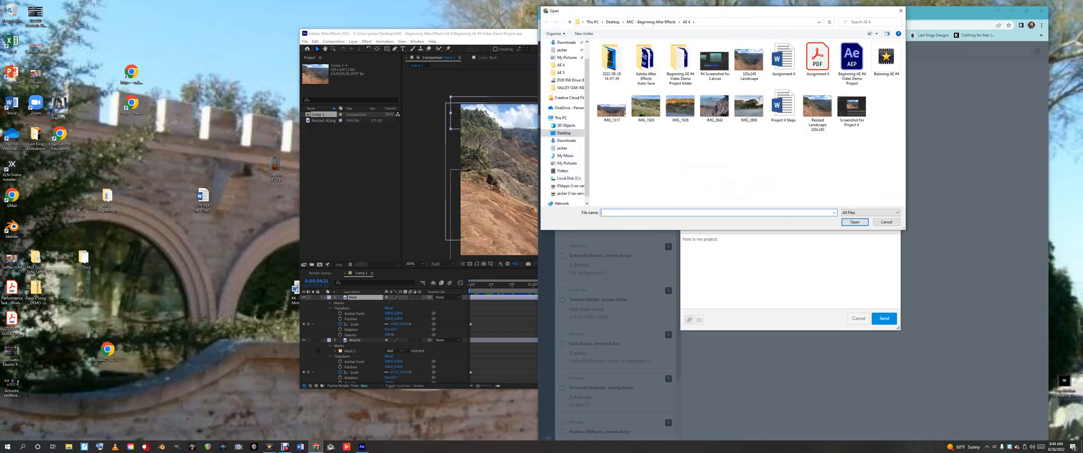
pyautogui.click(885, 221)
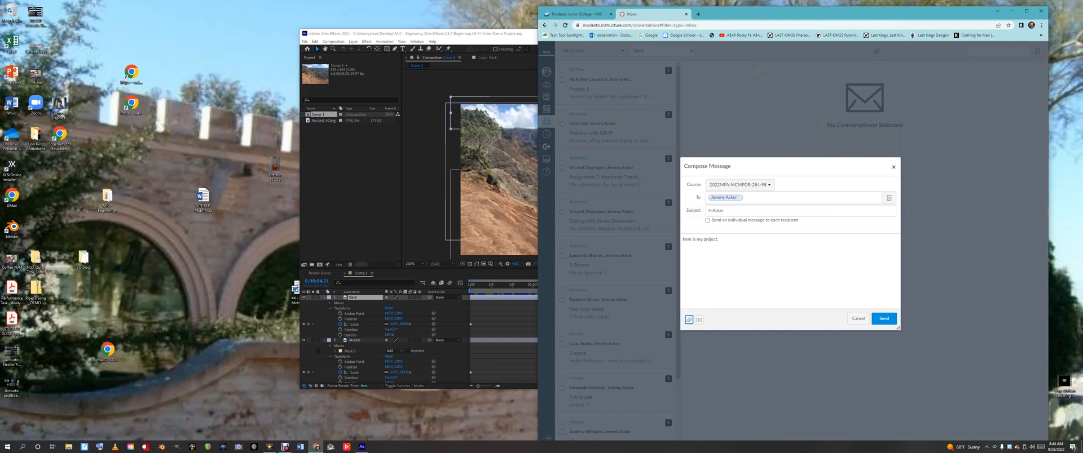
# - Capitalize the first letter of the message body so it reads "Here is my project."
pyautogui.click(683, 239)
pyautogui.press('Delete')
pyautogui.write('H')
# - From the attachment file chooser, compress "Beginning AE #4 Video Demo Project folder" into a zipped folder, keeping the same name
pyautogui.click(688, 320)
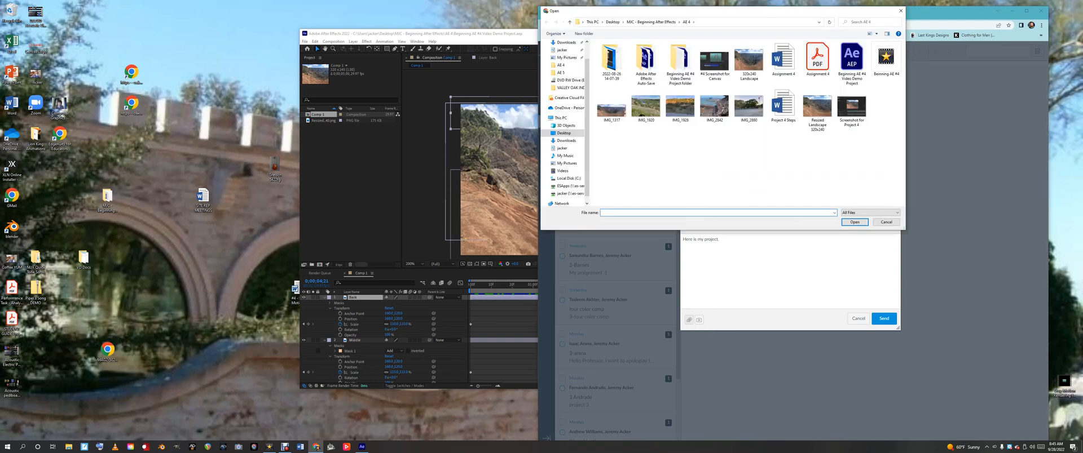
pyautogui.click(680, 62)
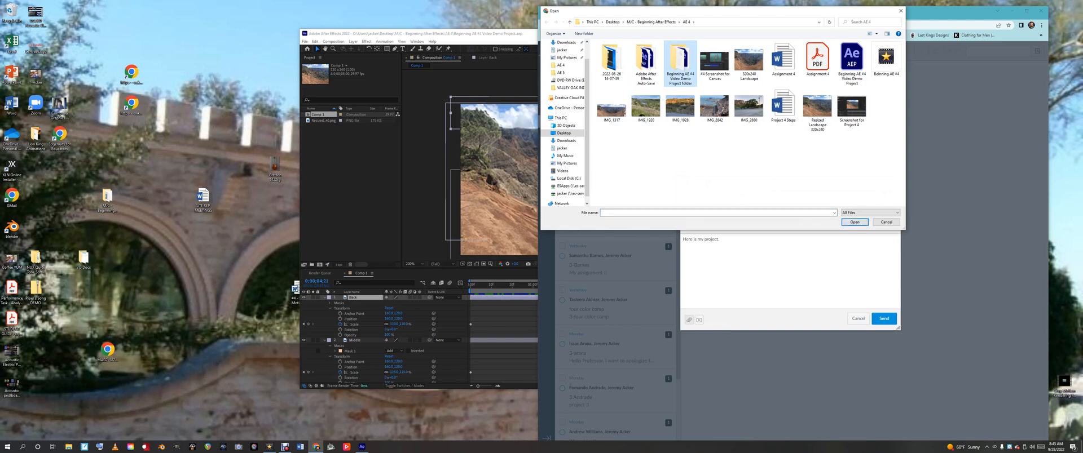
pyautogui.rightClick(680, 60)
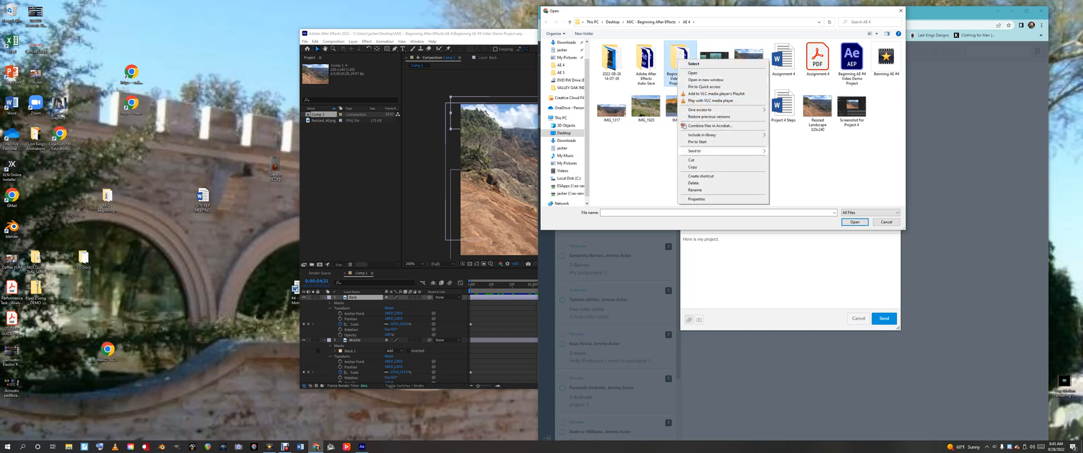
pyautogui.moveTo(696, 151)
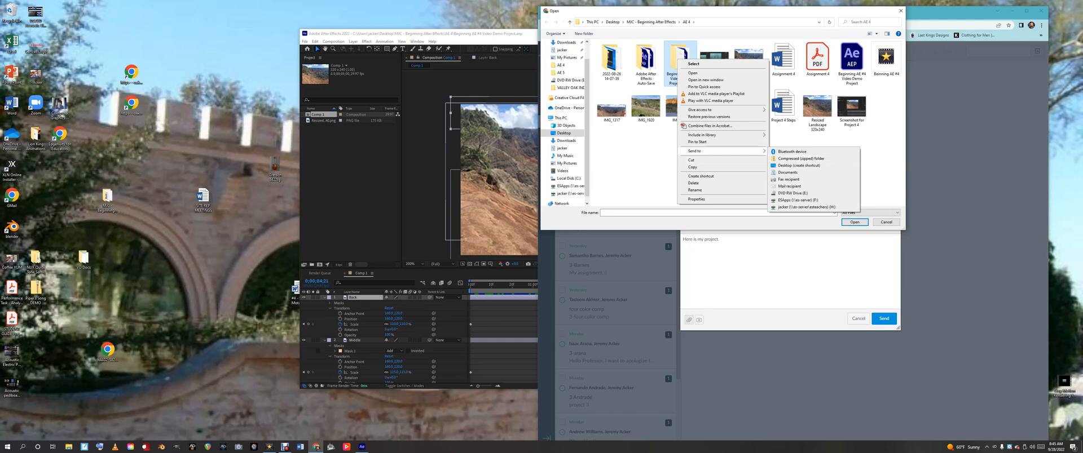
pyautogui.click(879, 159)
pyautogui.click(680, 63)
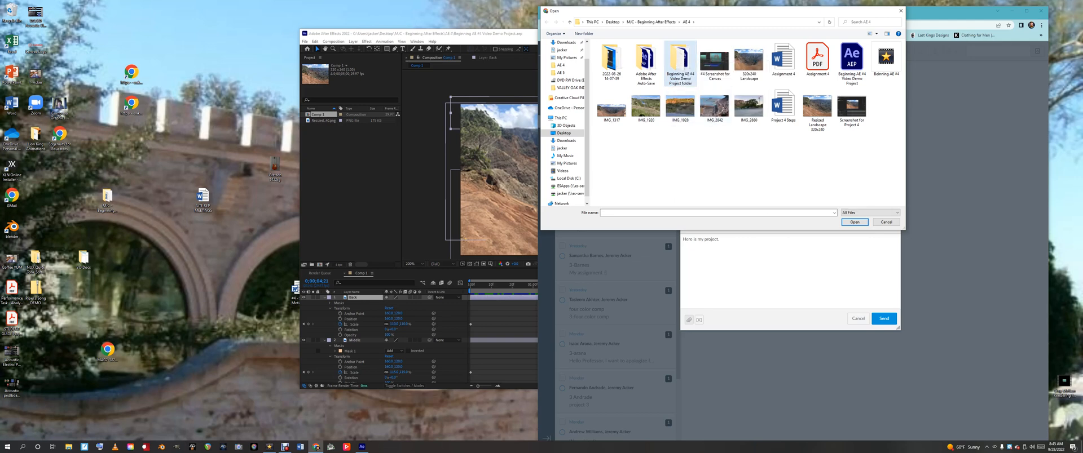
pyautogui.rightClick(674, 63)
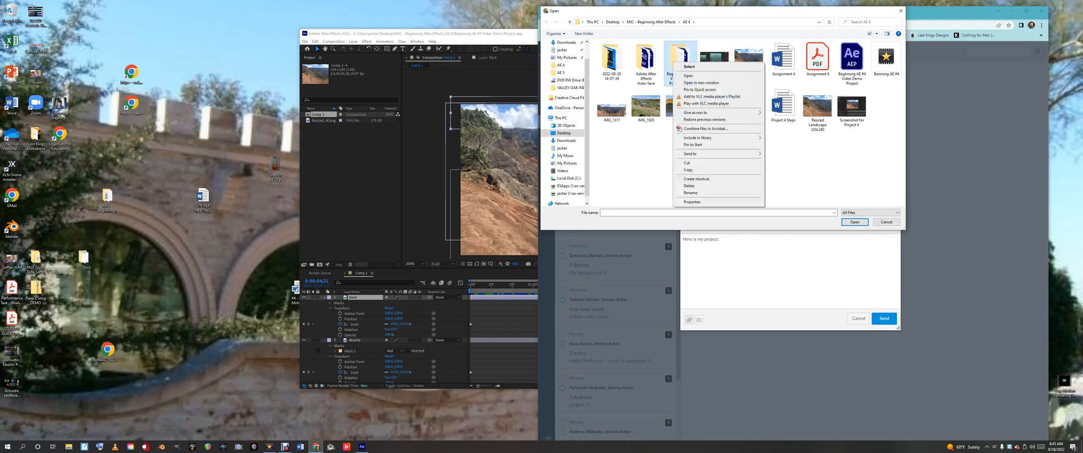
pyautogui.moveTo(705, 154)
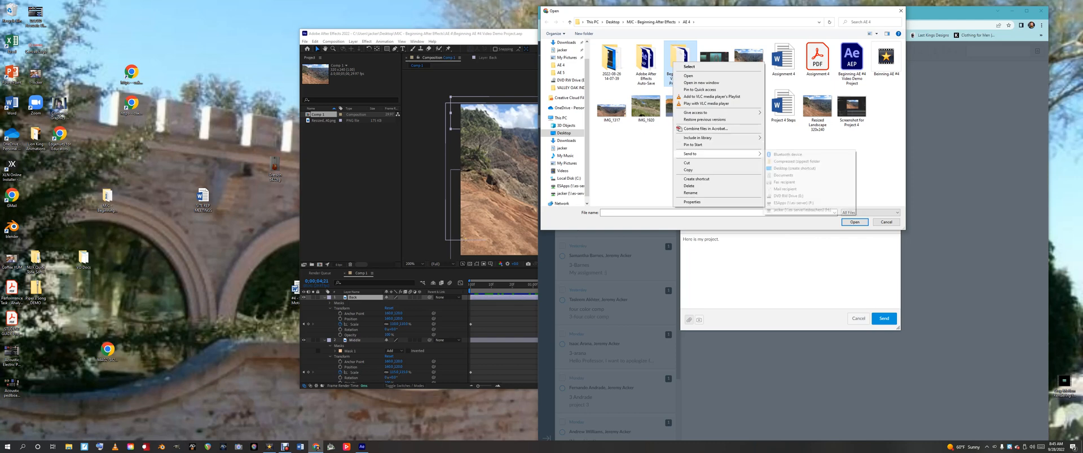
pyautogui.click(795, 161)
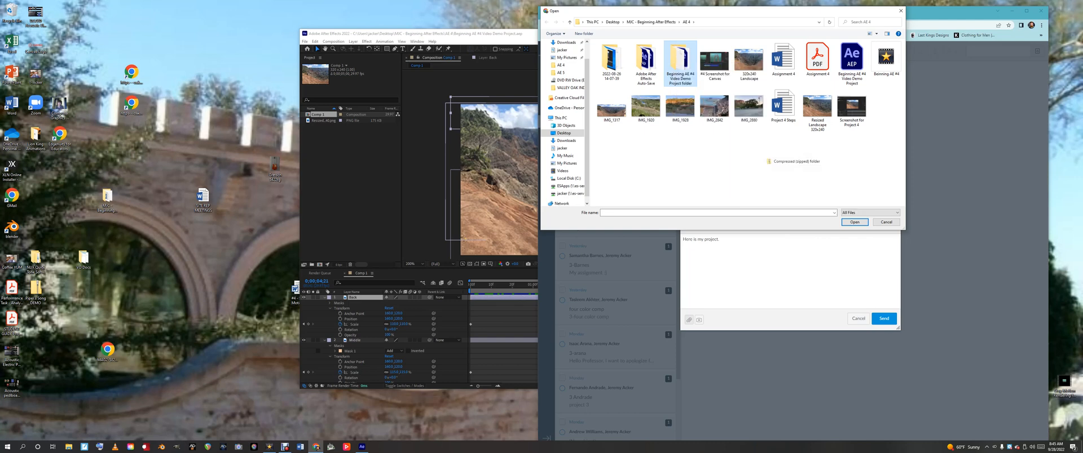
pyautogui.press('Return')
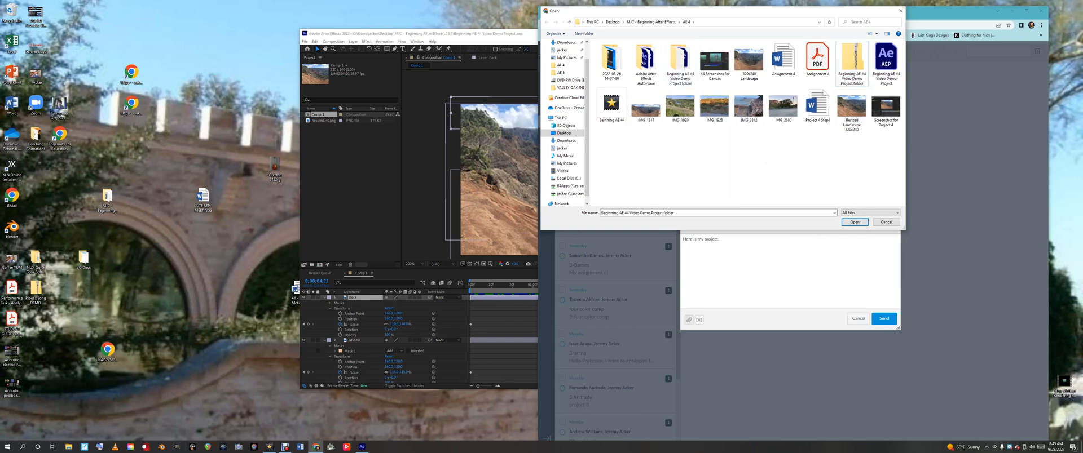
# - Attach the zipped "Beginning AE #4 Video Demo Project folder" to the message and send it to the teacher
pyautogui.click(851, 63)
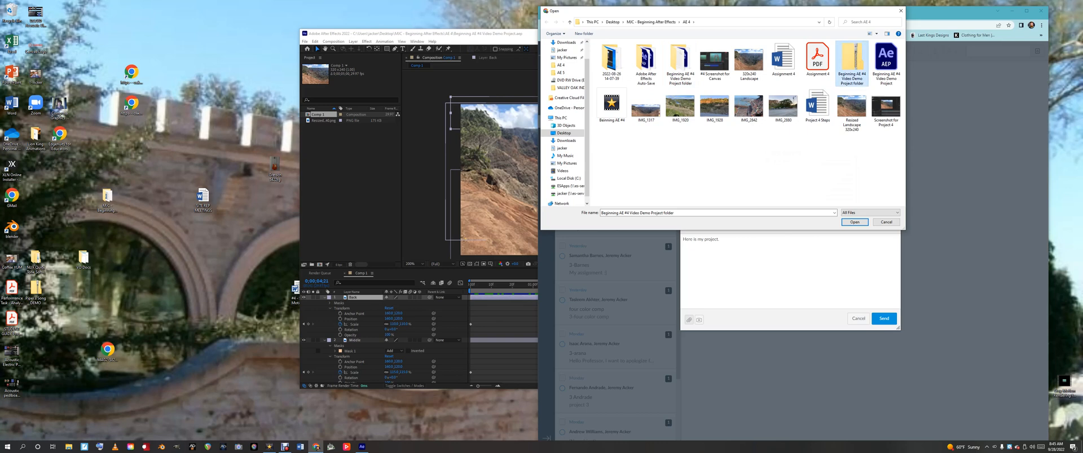
pyautogui.click(855, 222)
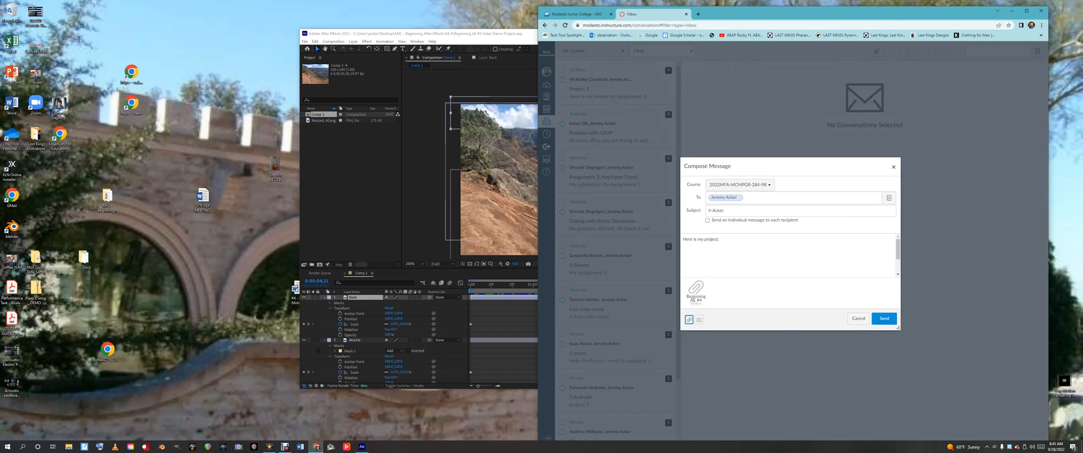
pyautogui.click(883, 319)
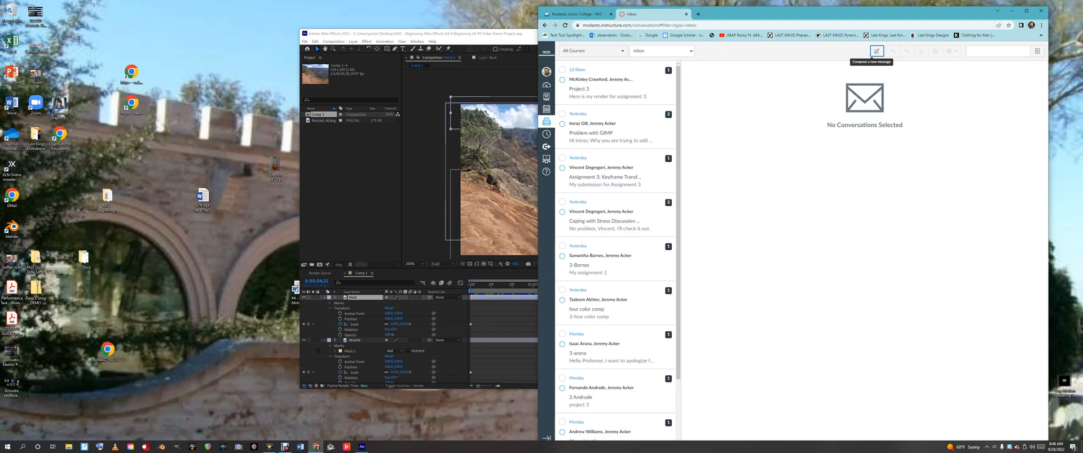
# - Switch back to After Effects, review the Dependencies commands such as Collect Files, and select the Beginning After Effects course folder on the desktop
pyautogui.click(997, 11)
pyautogui.click(304, 41)
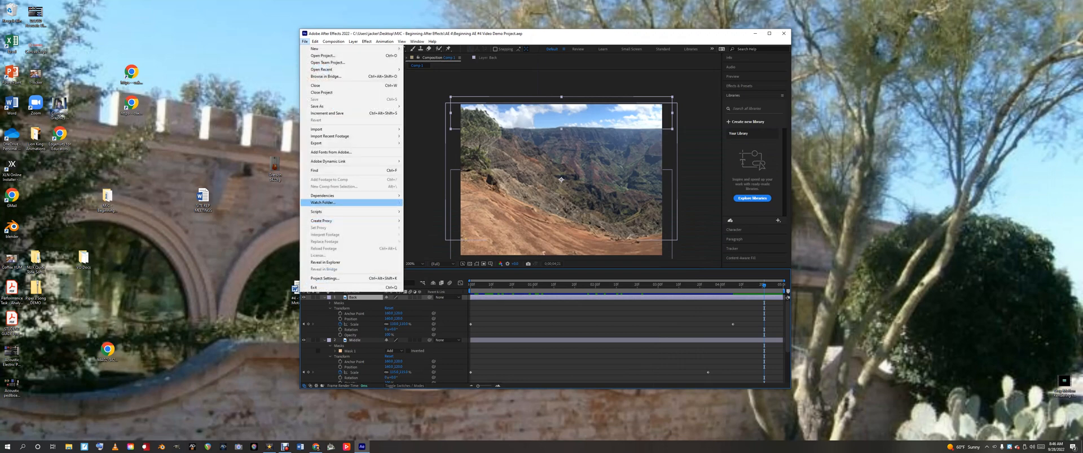
pyautogui.moveTo(338, 196)
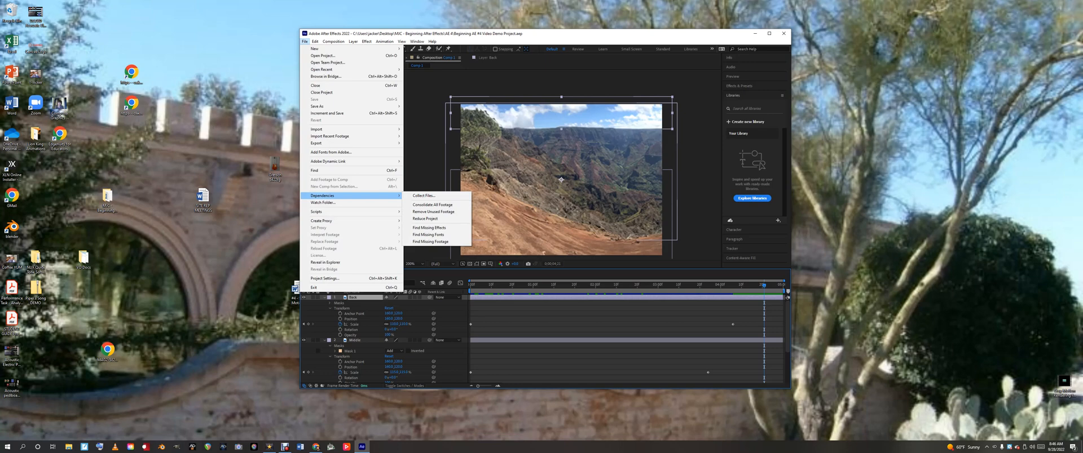
pyautogui.click(107, 198)
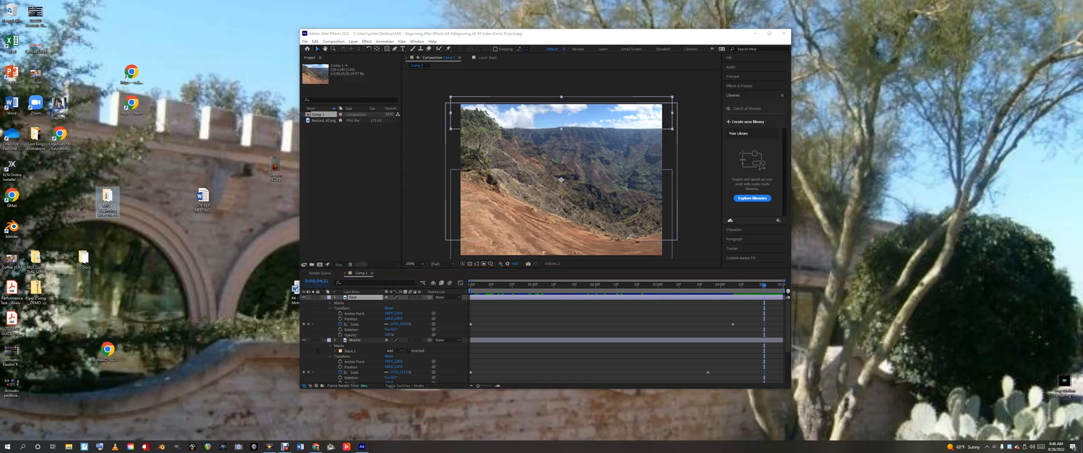